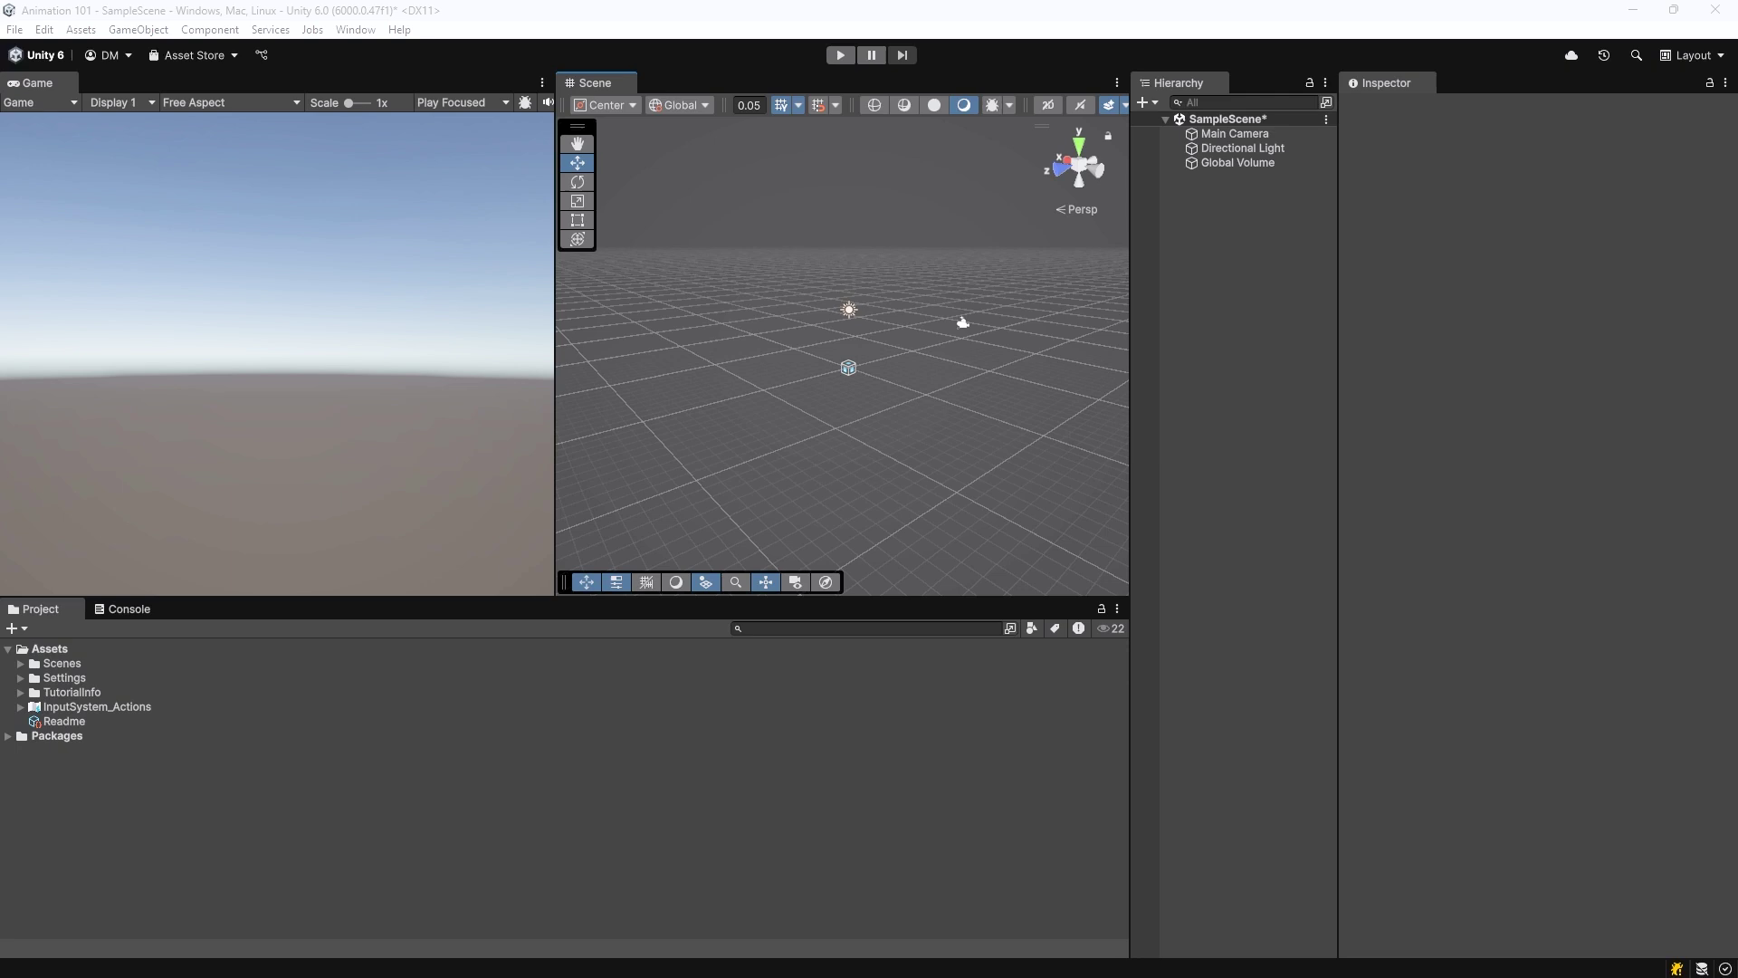
Step: Create the Scripts and Models folders under Assets
{"action": "right_click", "coordinate": [45, 648]}
{"action": "mouse_move", "coordinate": [95, 138]}
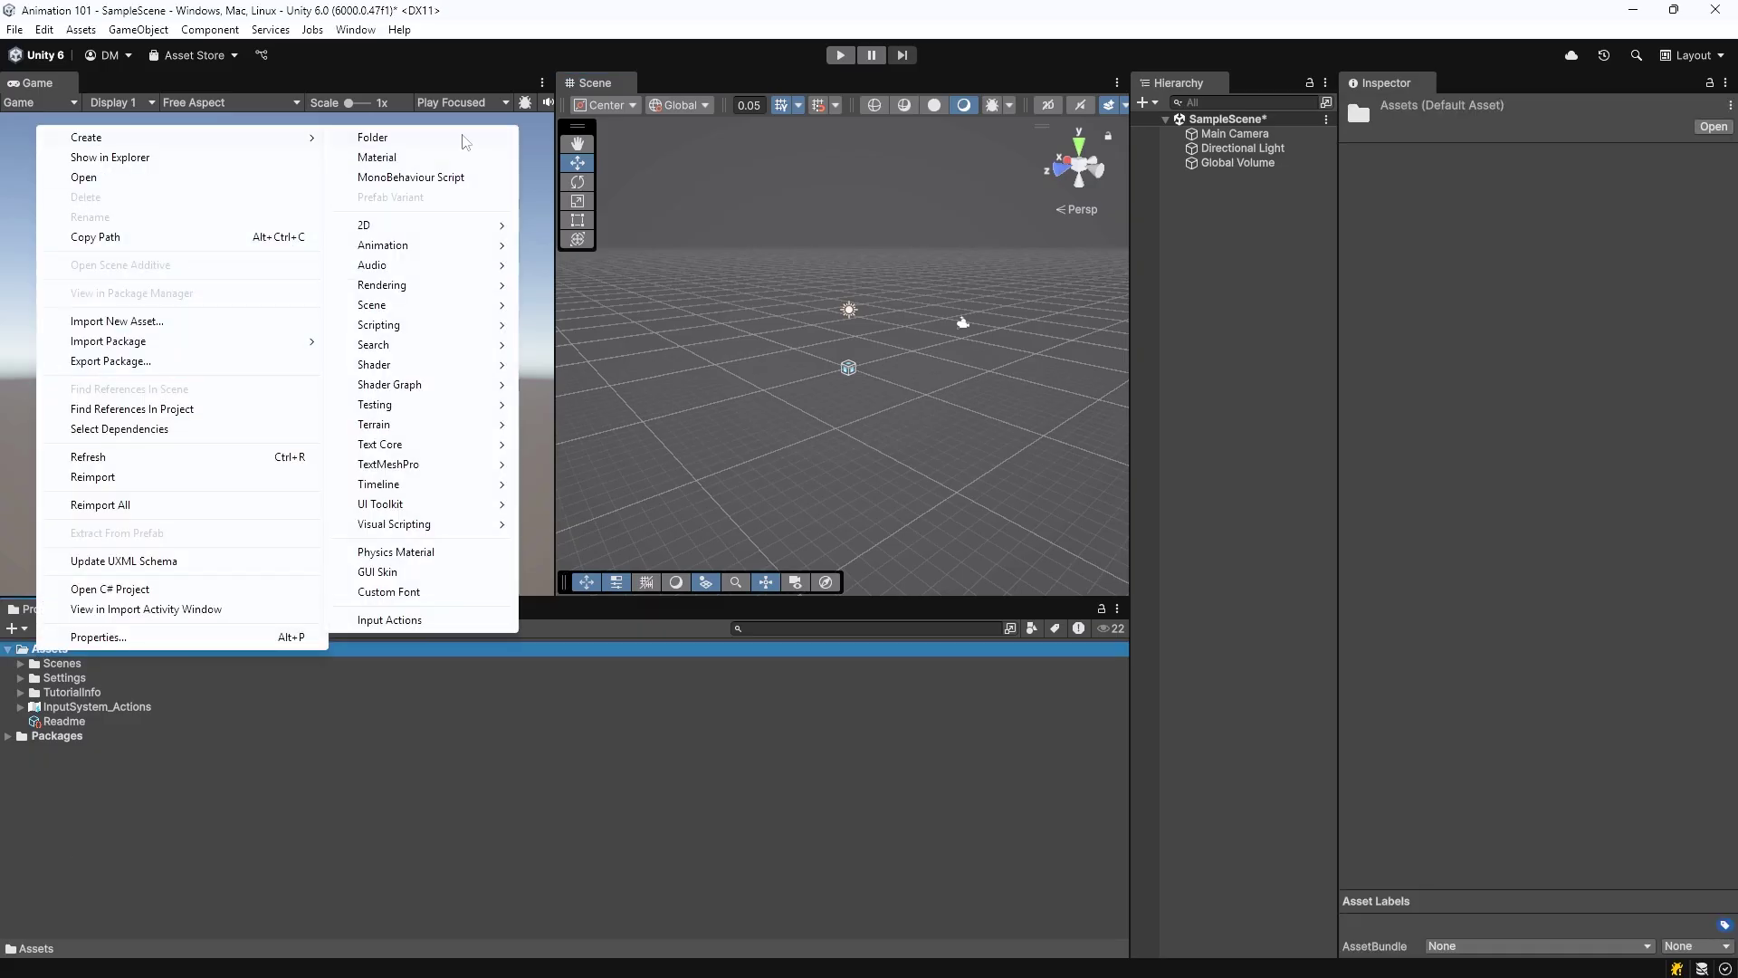
{"action": "left_click", "coordinate": [446, 138]}
{"action": "type", "text": "Scripts"}
{"action": "key", "text": "Return"}
{"action": "right_click", "coordinate": [49, 650]}
{"action": "mouse_move", "coordinate": [201, 149]}
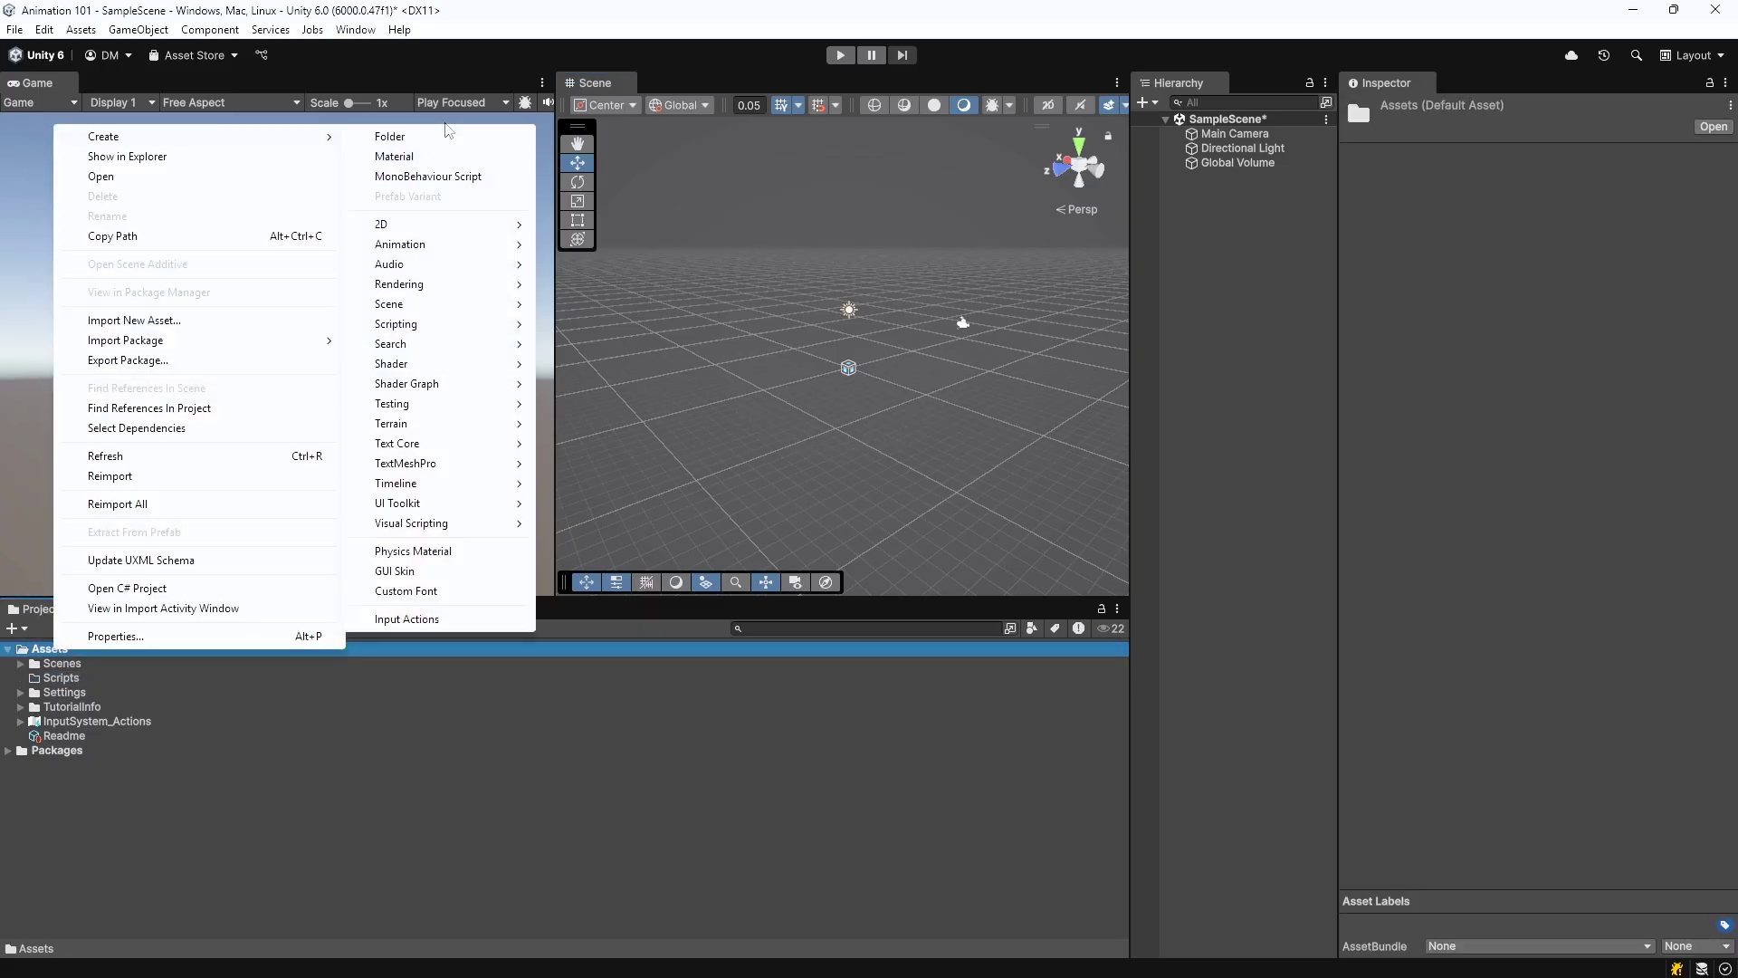
{"action": "left_click", "coordinate": [450, 140]}
{"action": "type", "text": "Models"}
{"action": "key", "text": "Return"}
Step: Add an Animations folder and start a fourth new folder under Assets
{"action": "right_click", "coordinate": [47, 648]}
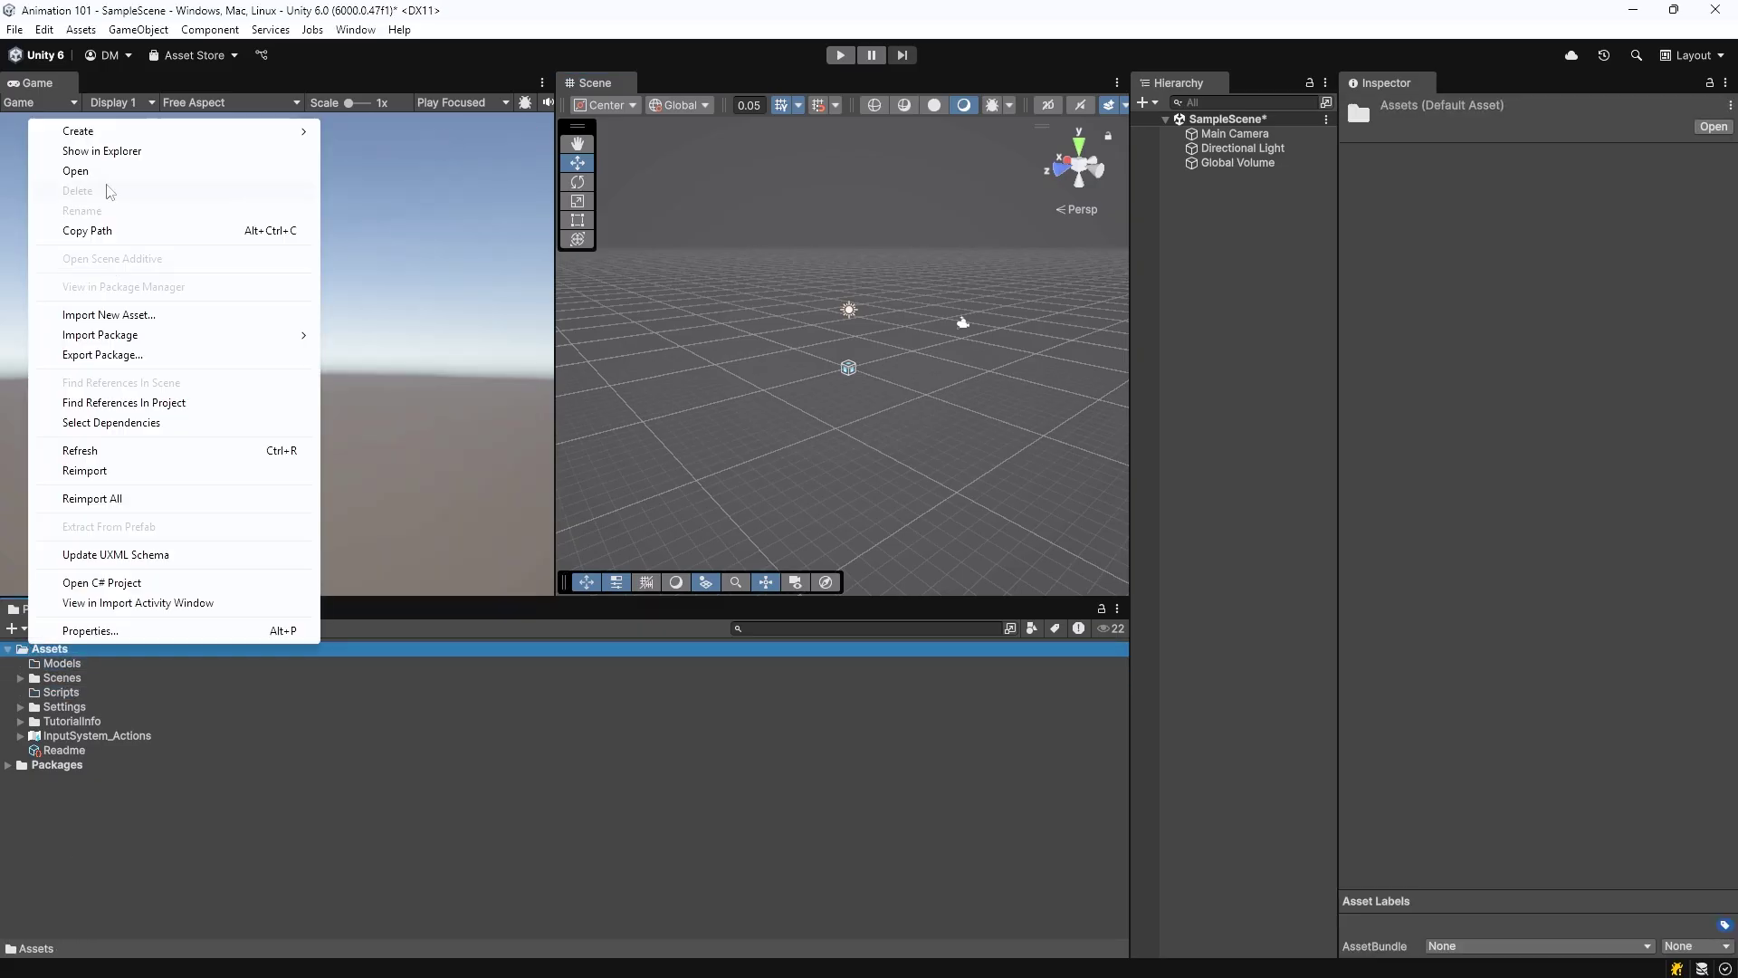
{"action": "mouse_move", "coordinate": [95, 137]}
{"action": "left_click", "coordinate": [449, 138]}
{"action": "type", "text": "Animations"}
{"action": "key", "text": "Return"}
{"action": "right_click", "coordinate": [47, 648]}
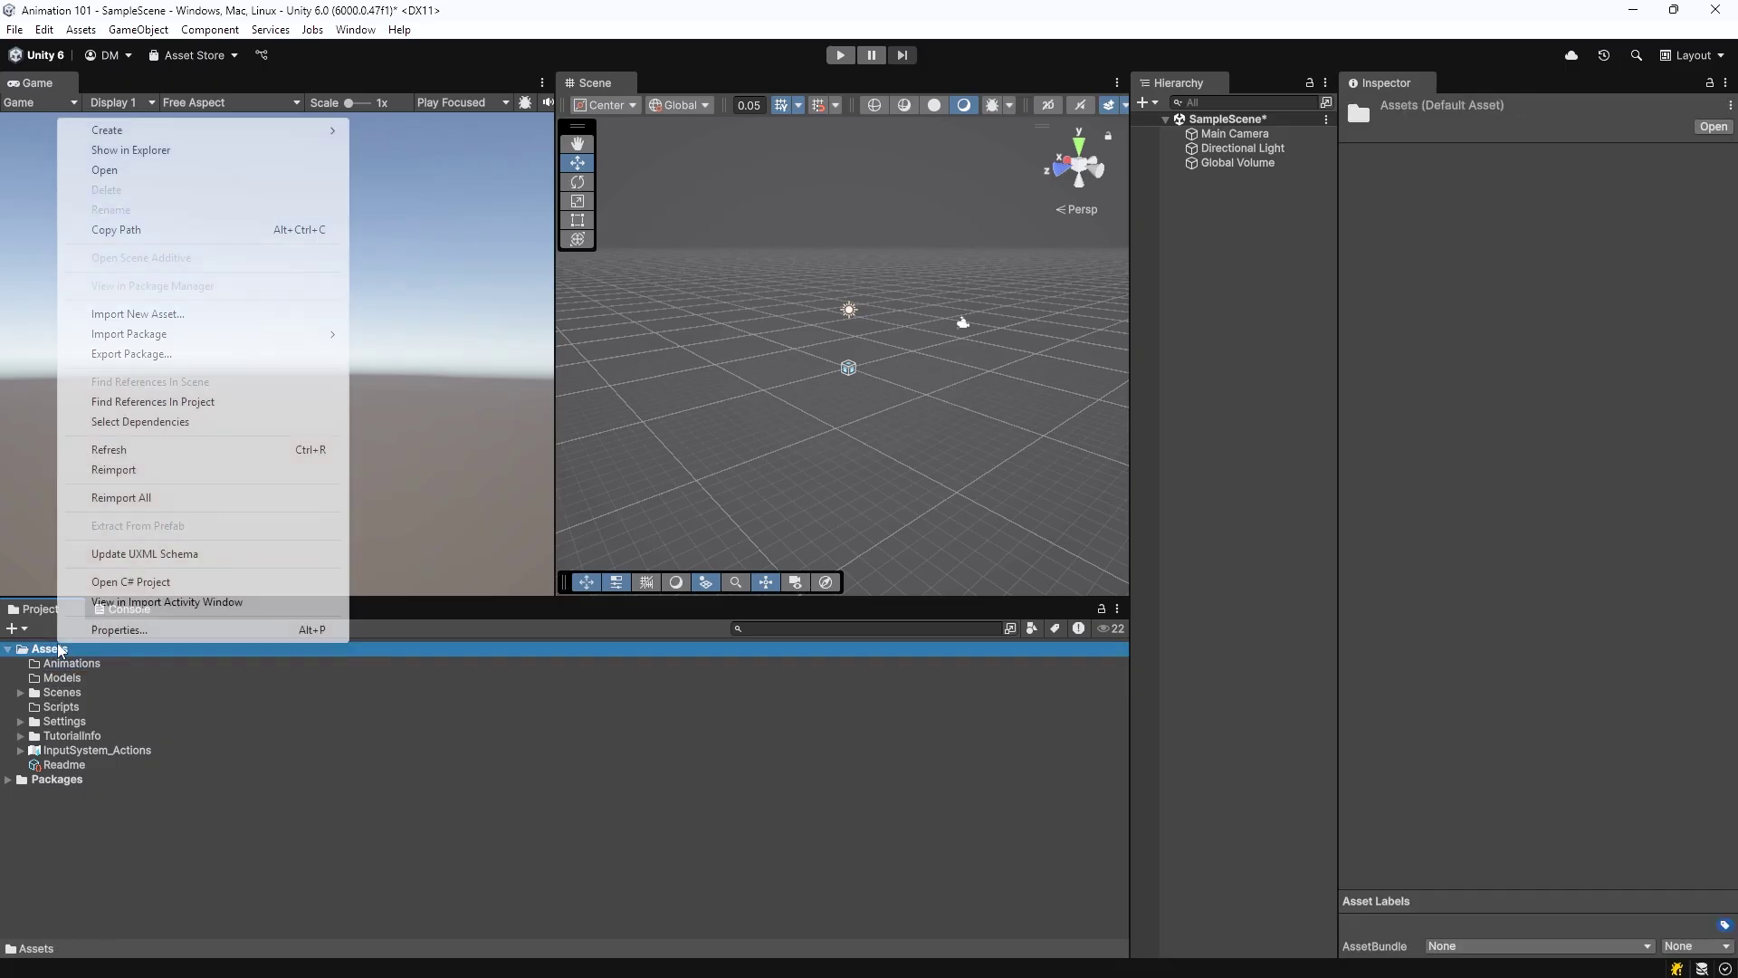
{"action": "left_click", "coordinate": [448, 137]}
Step: Name the fourth folder Materials, then add a plane named Ground to the scene
{"action": "type", "text": "Materials"}
{"action": "key", "text": "Return"}
{"action": "right_click", "coordinate": [1285, 332]}
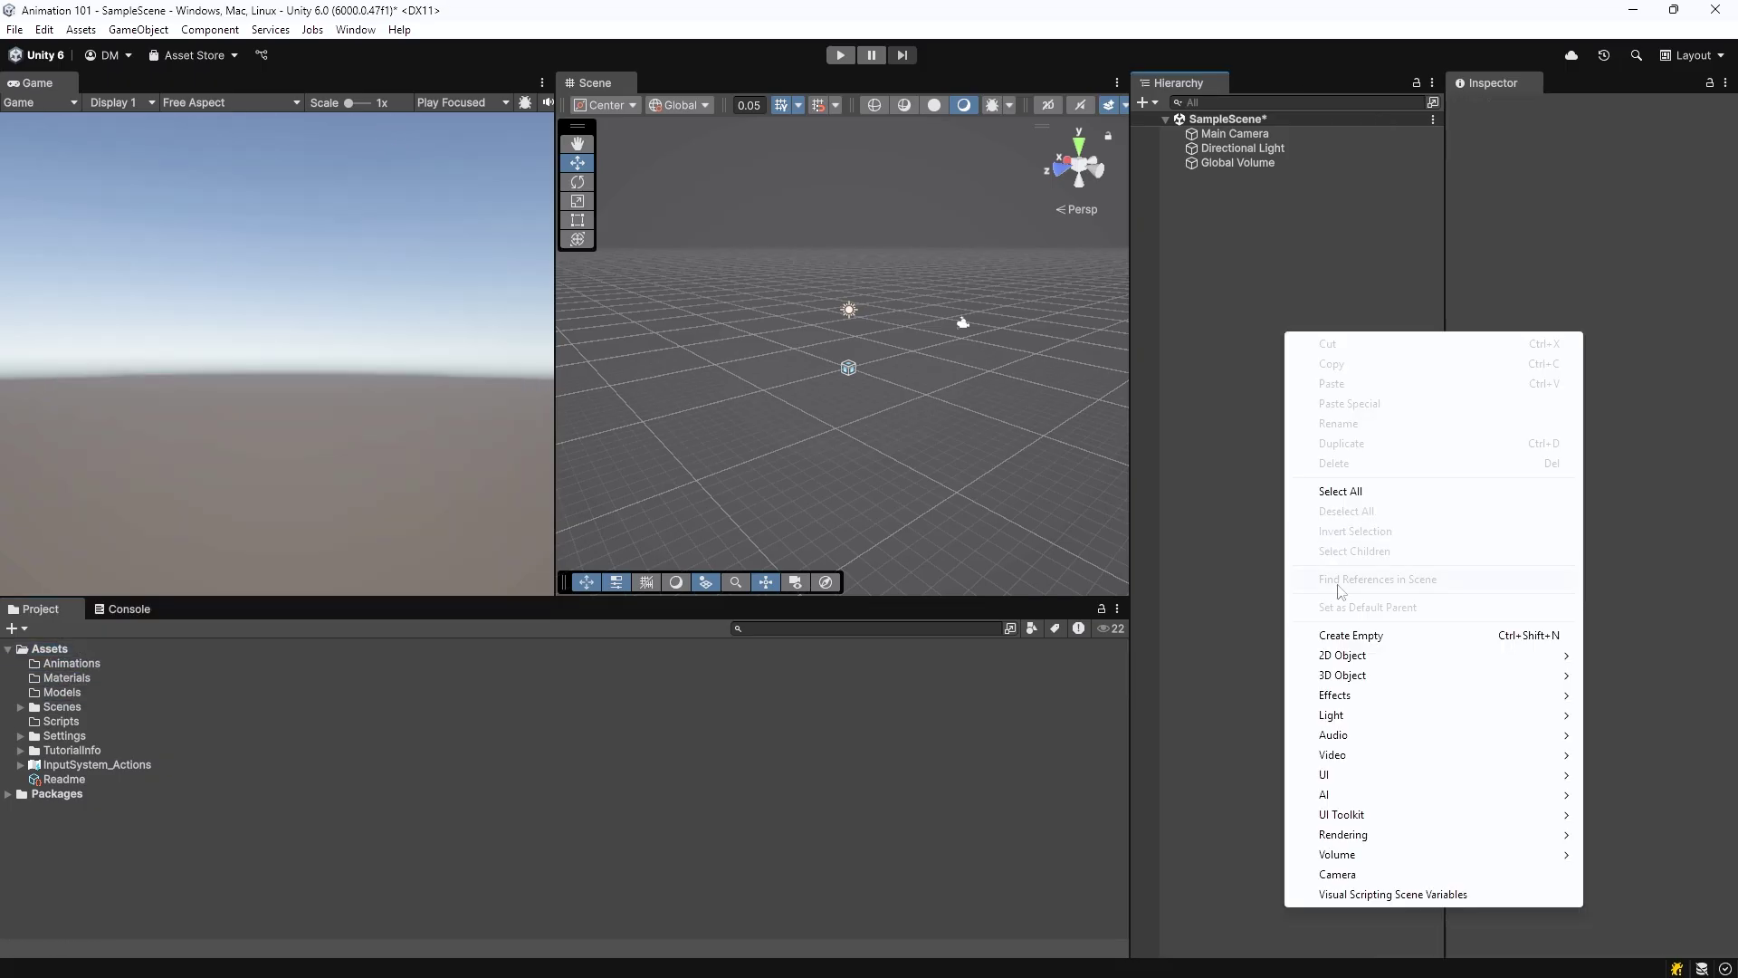
{"action": "mouse_move", "coordinate": [1371, 686]}
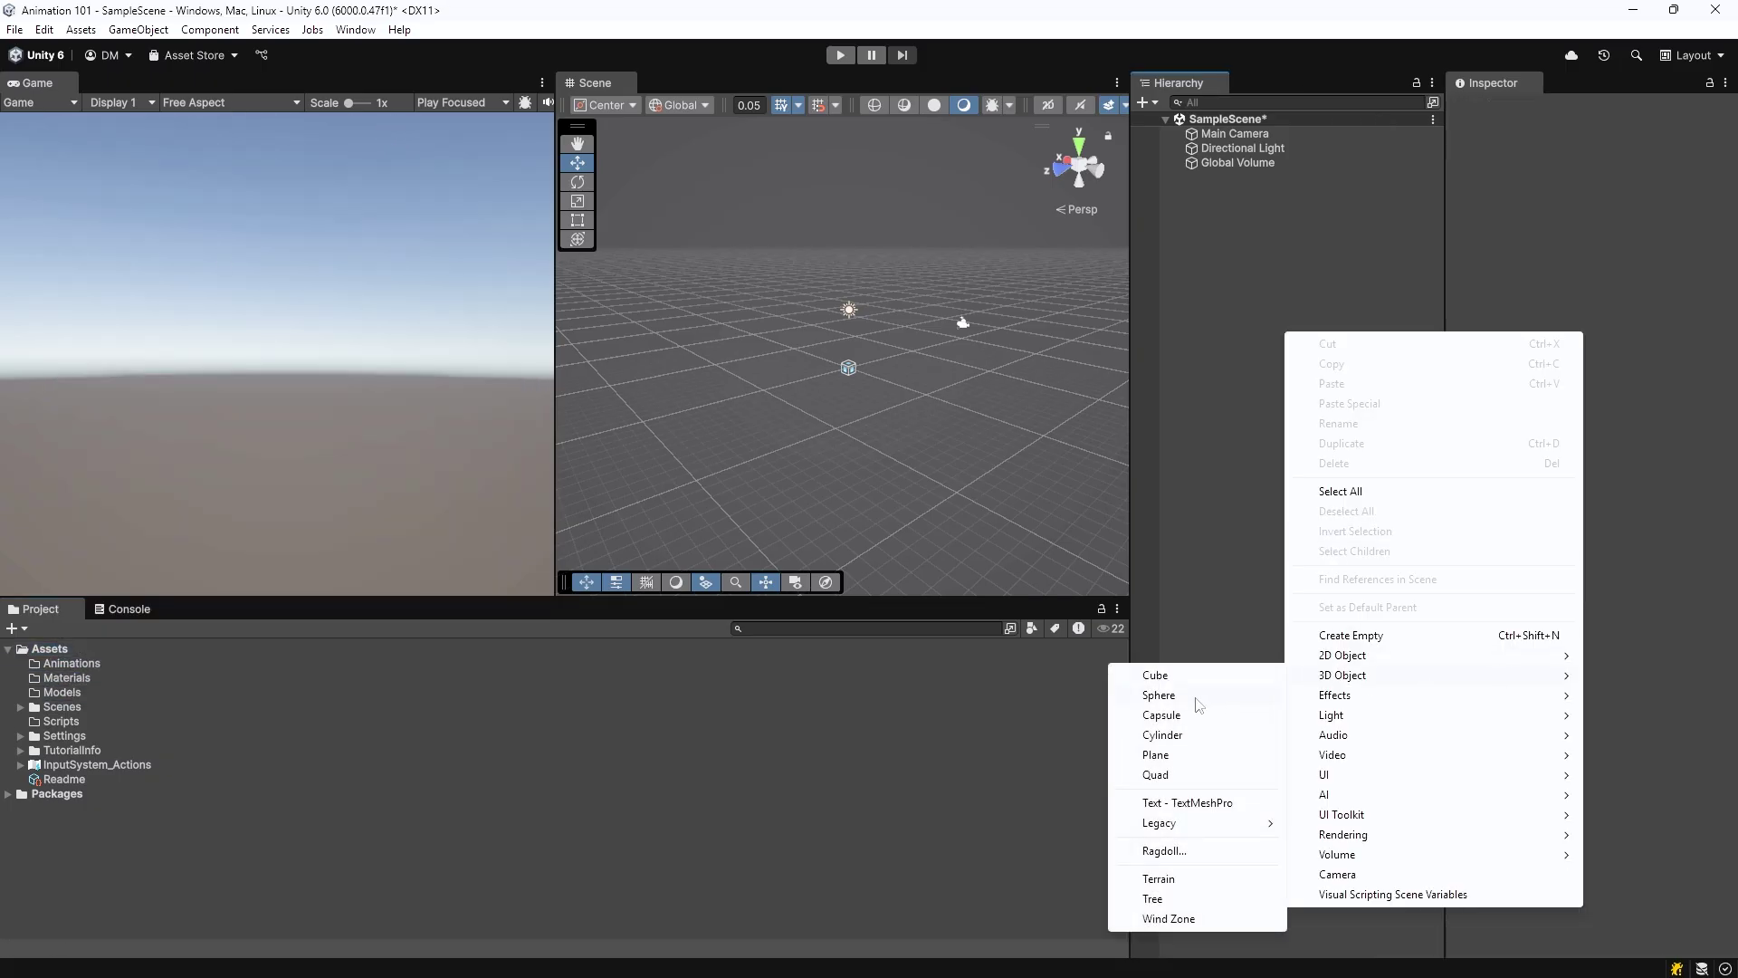
{"action": "left_click", "coordinate": [1192, 752]}
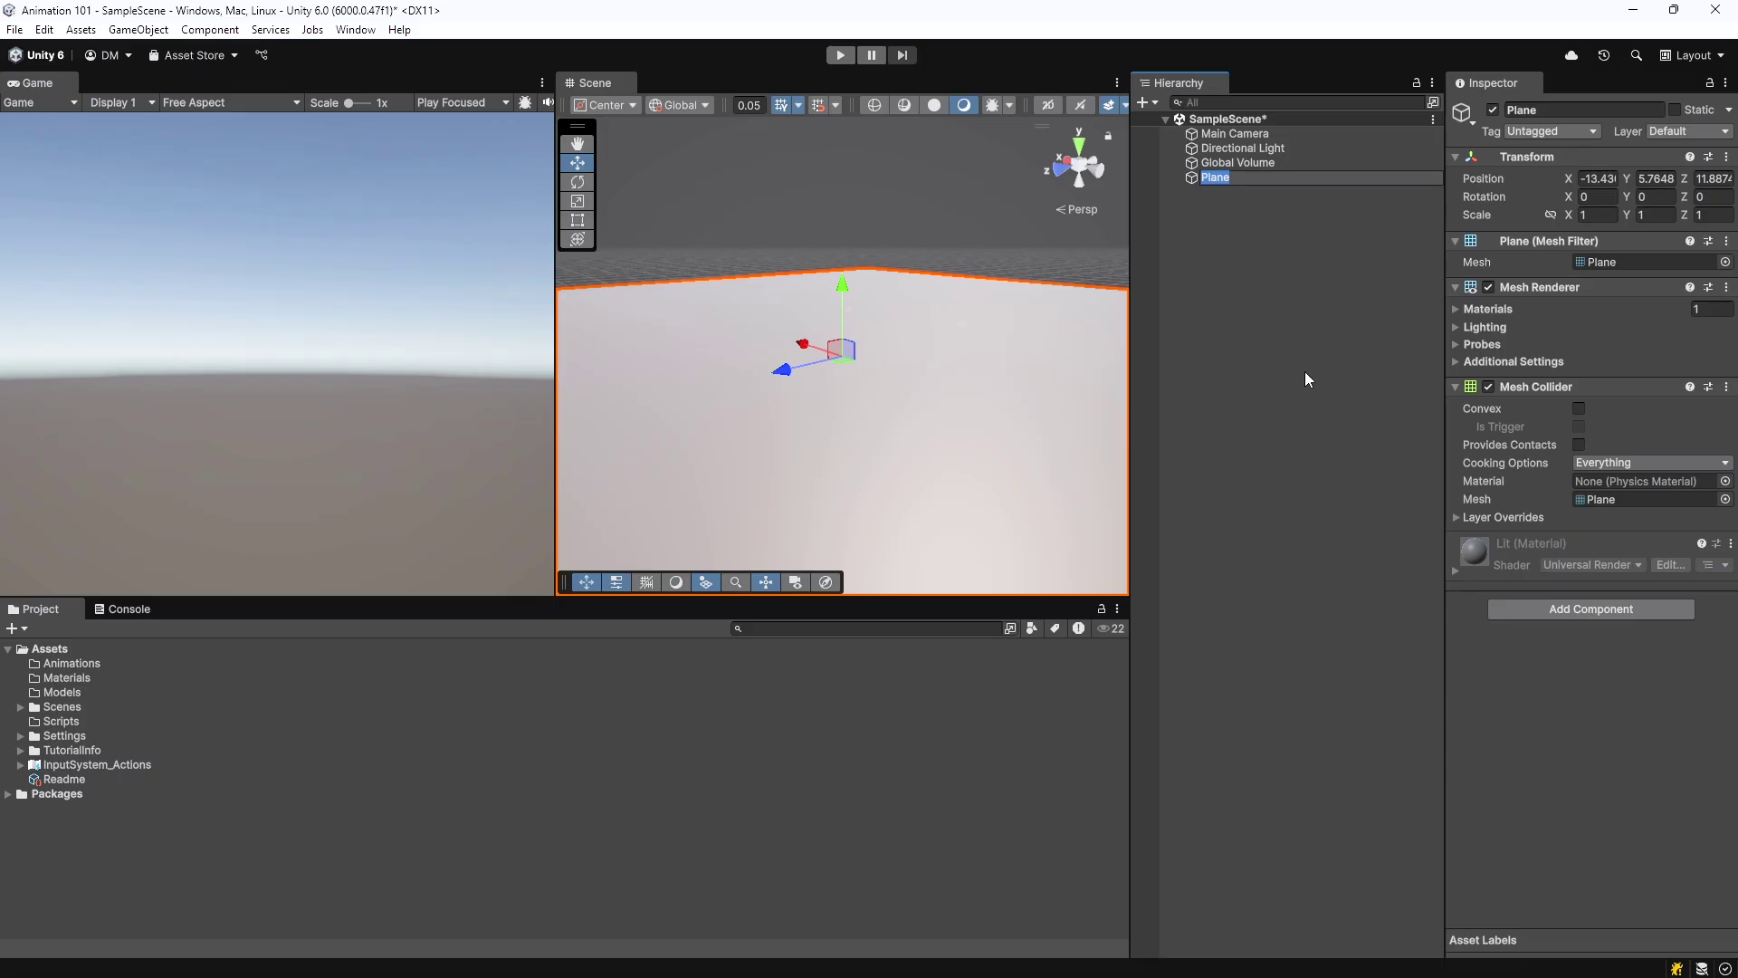
{"action": "type", "text": "Ground"}
{"action": "key", "text": "Return"}
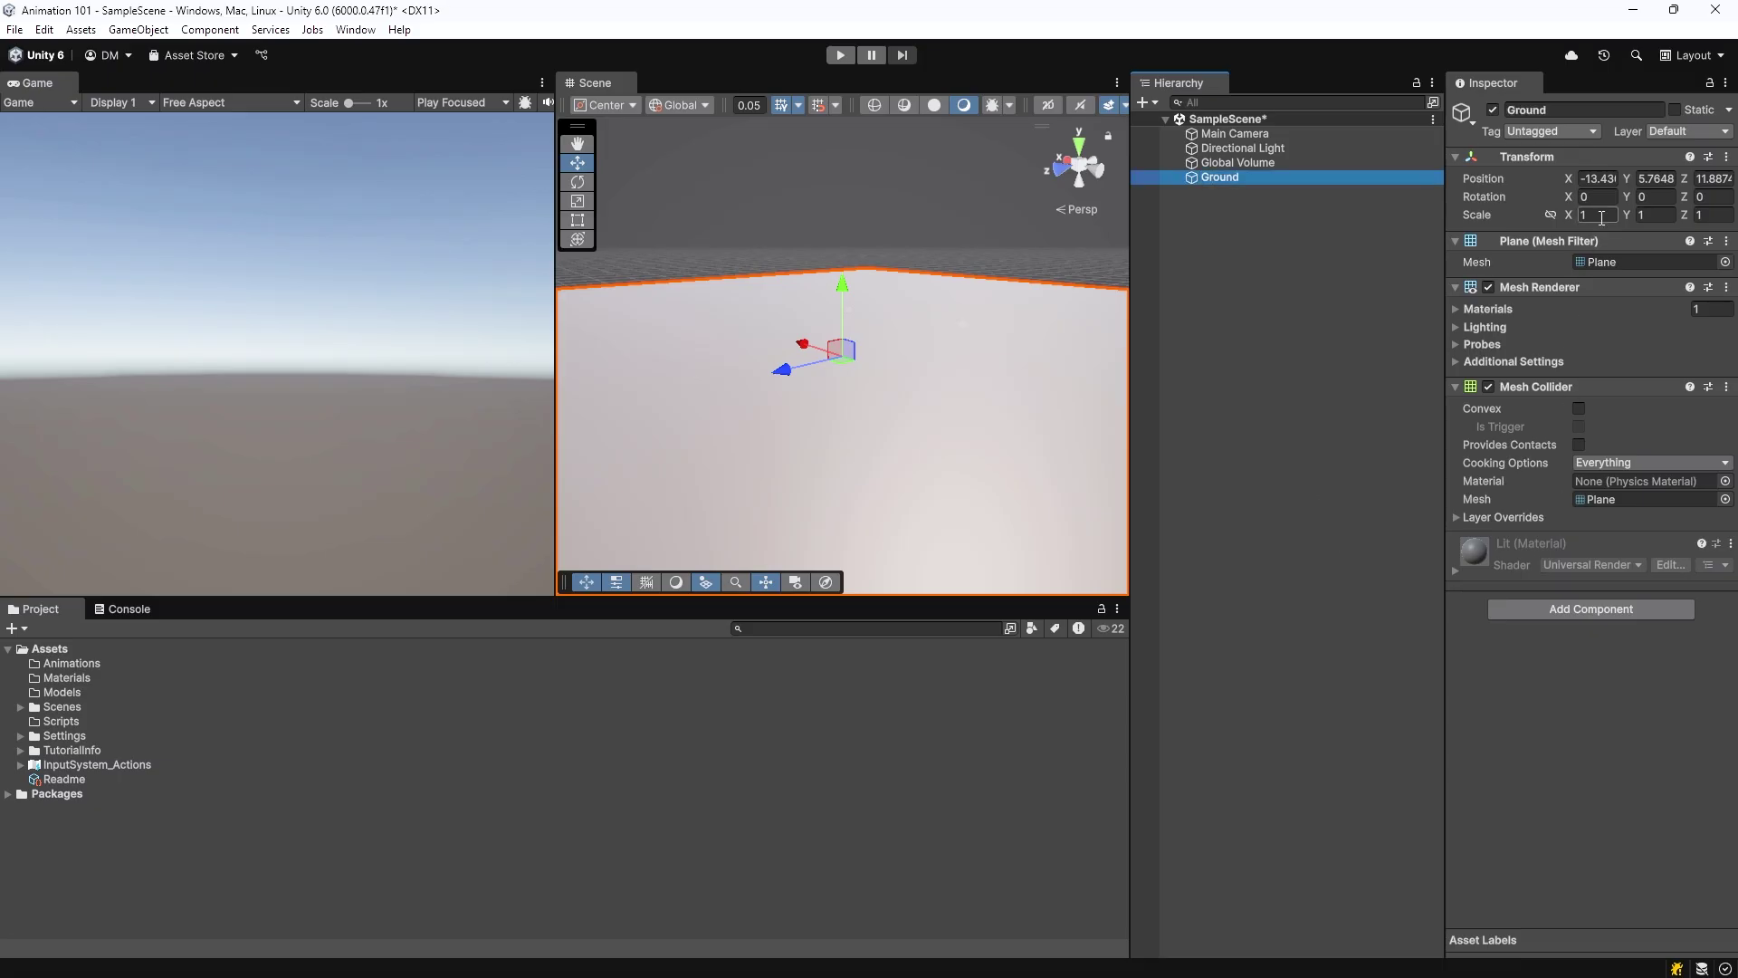
Step: Reset Ground's transform to the origin and set its X and Z scale to 5
{"action": "right_click", "coordinate": [1610, 165]}
{"action": "left_click", "coordinate": [1612, 172]}
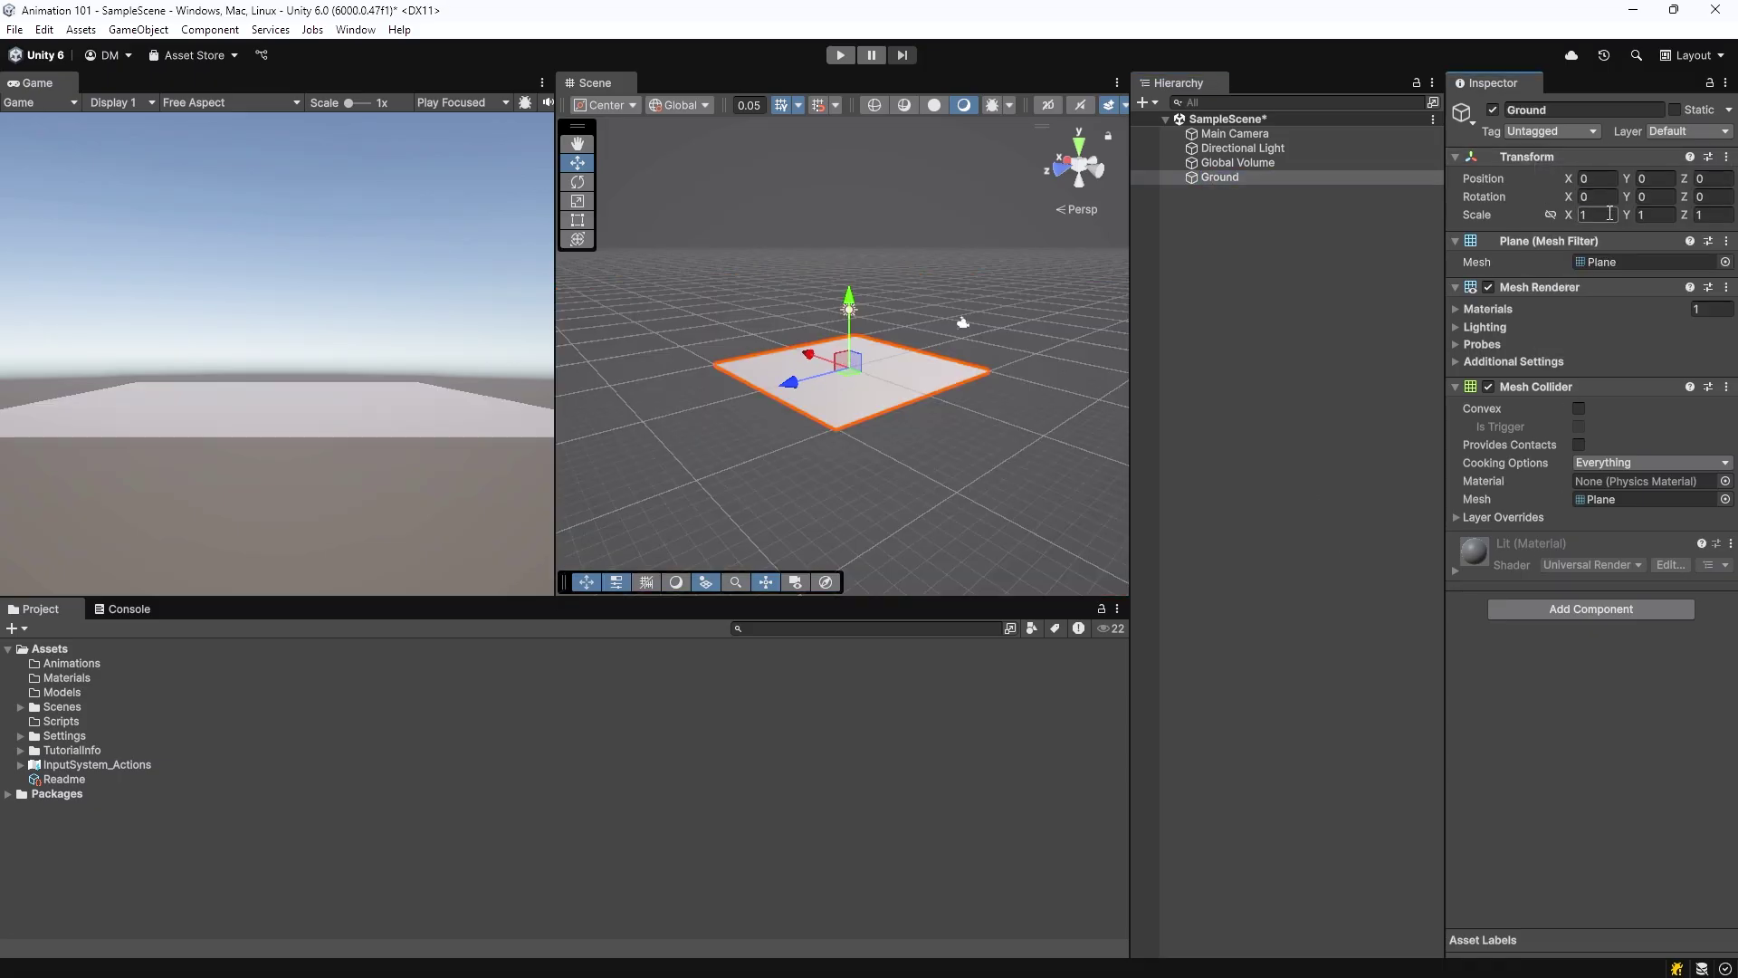
{"action": "type", "text": "5"}
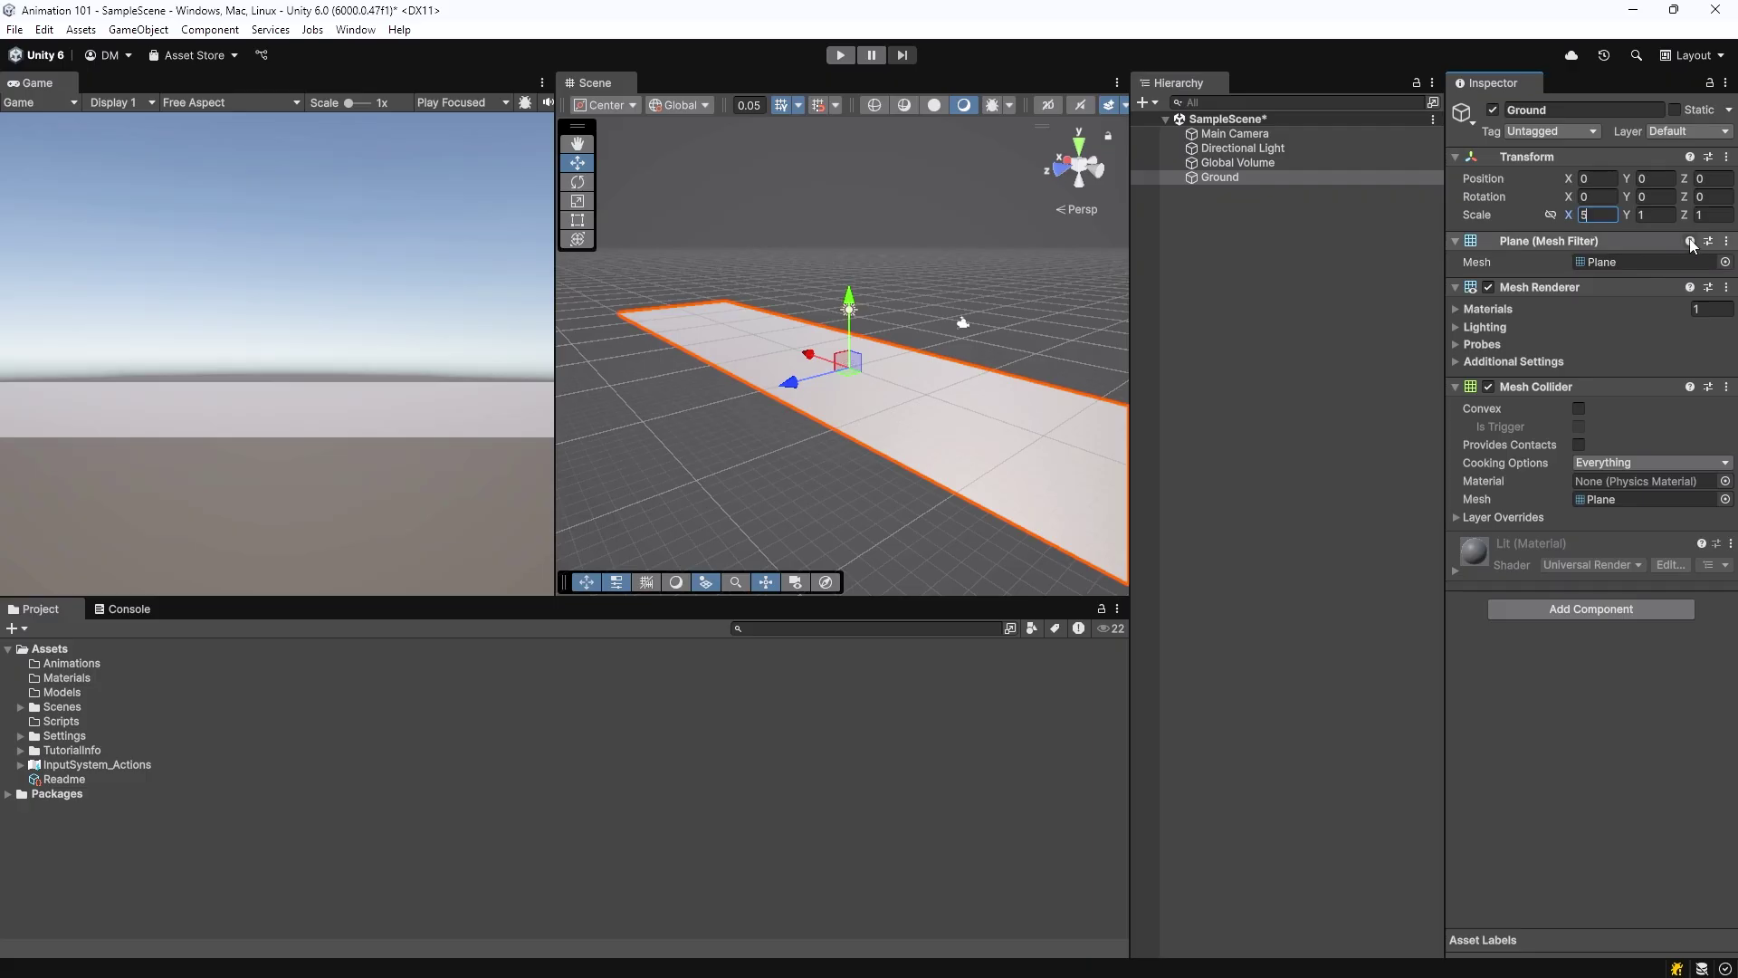
{"action": "left_click", "coordinate": [1713, 215]}
{"action": "type", "text": "5"}
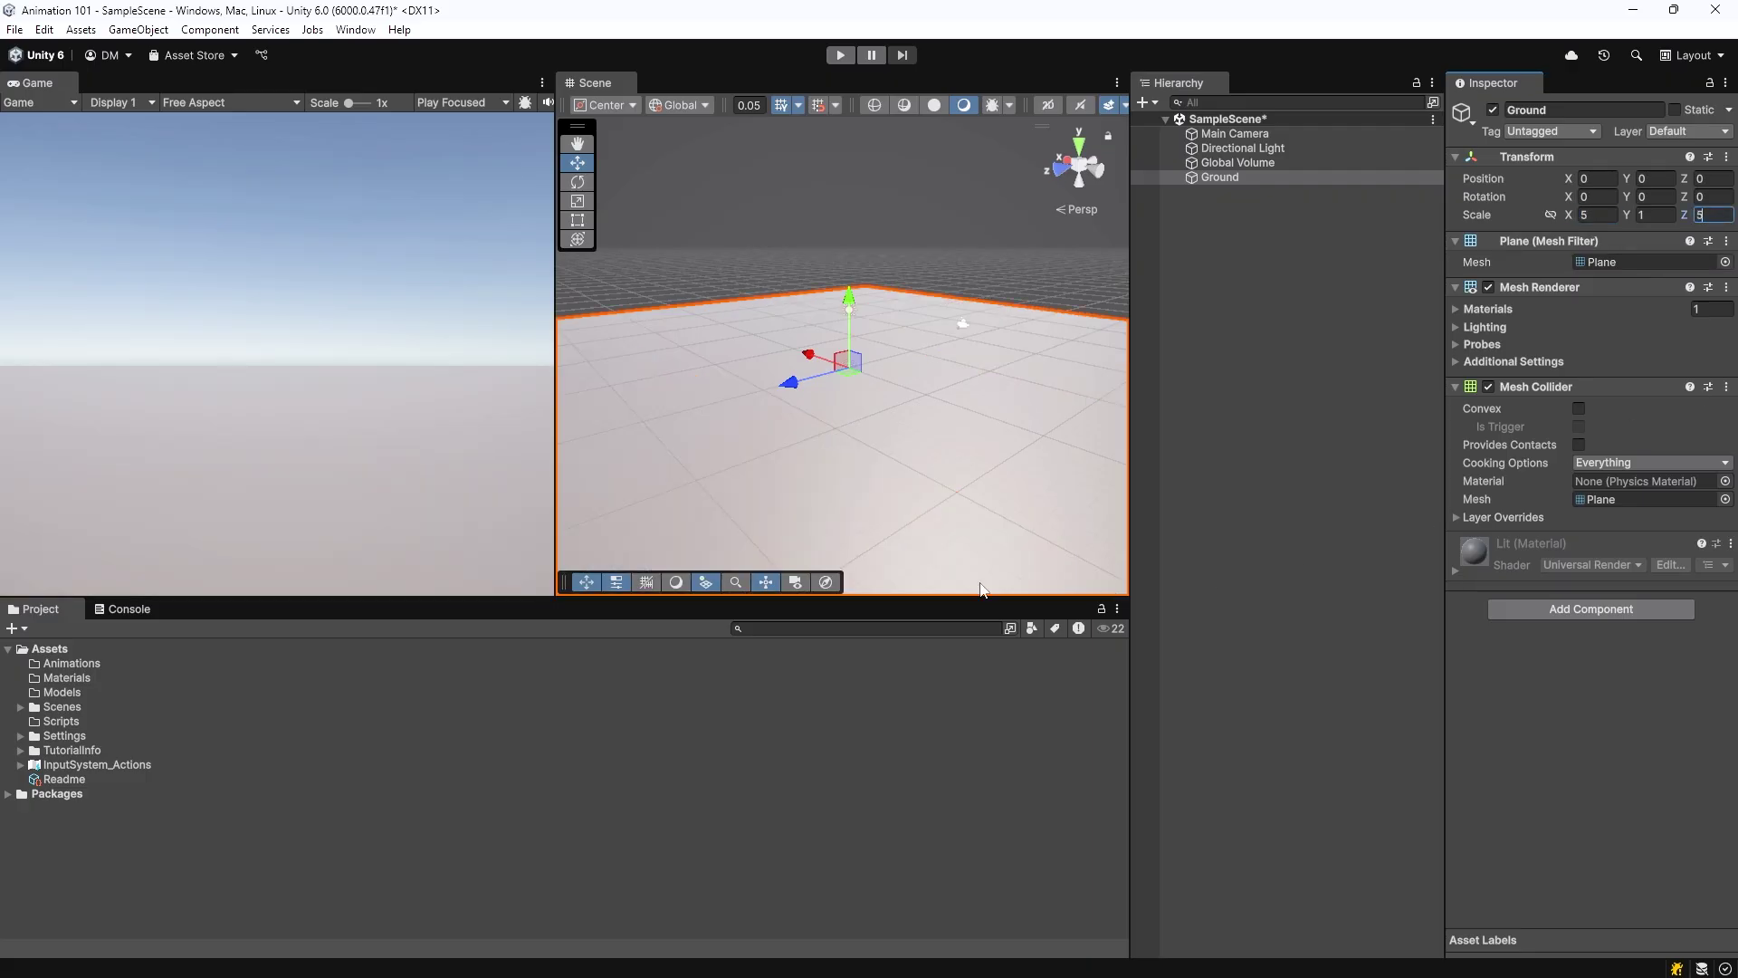
Step: Create a GroundMat material in Materials using the Specular workflow with a Base Map texture
{"action": "right_click", "coordinate": [65, 678]}
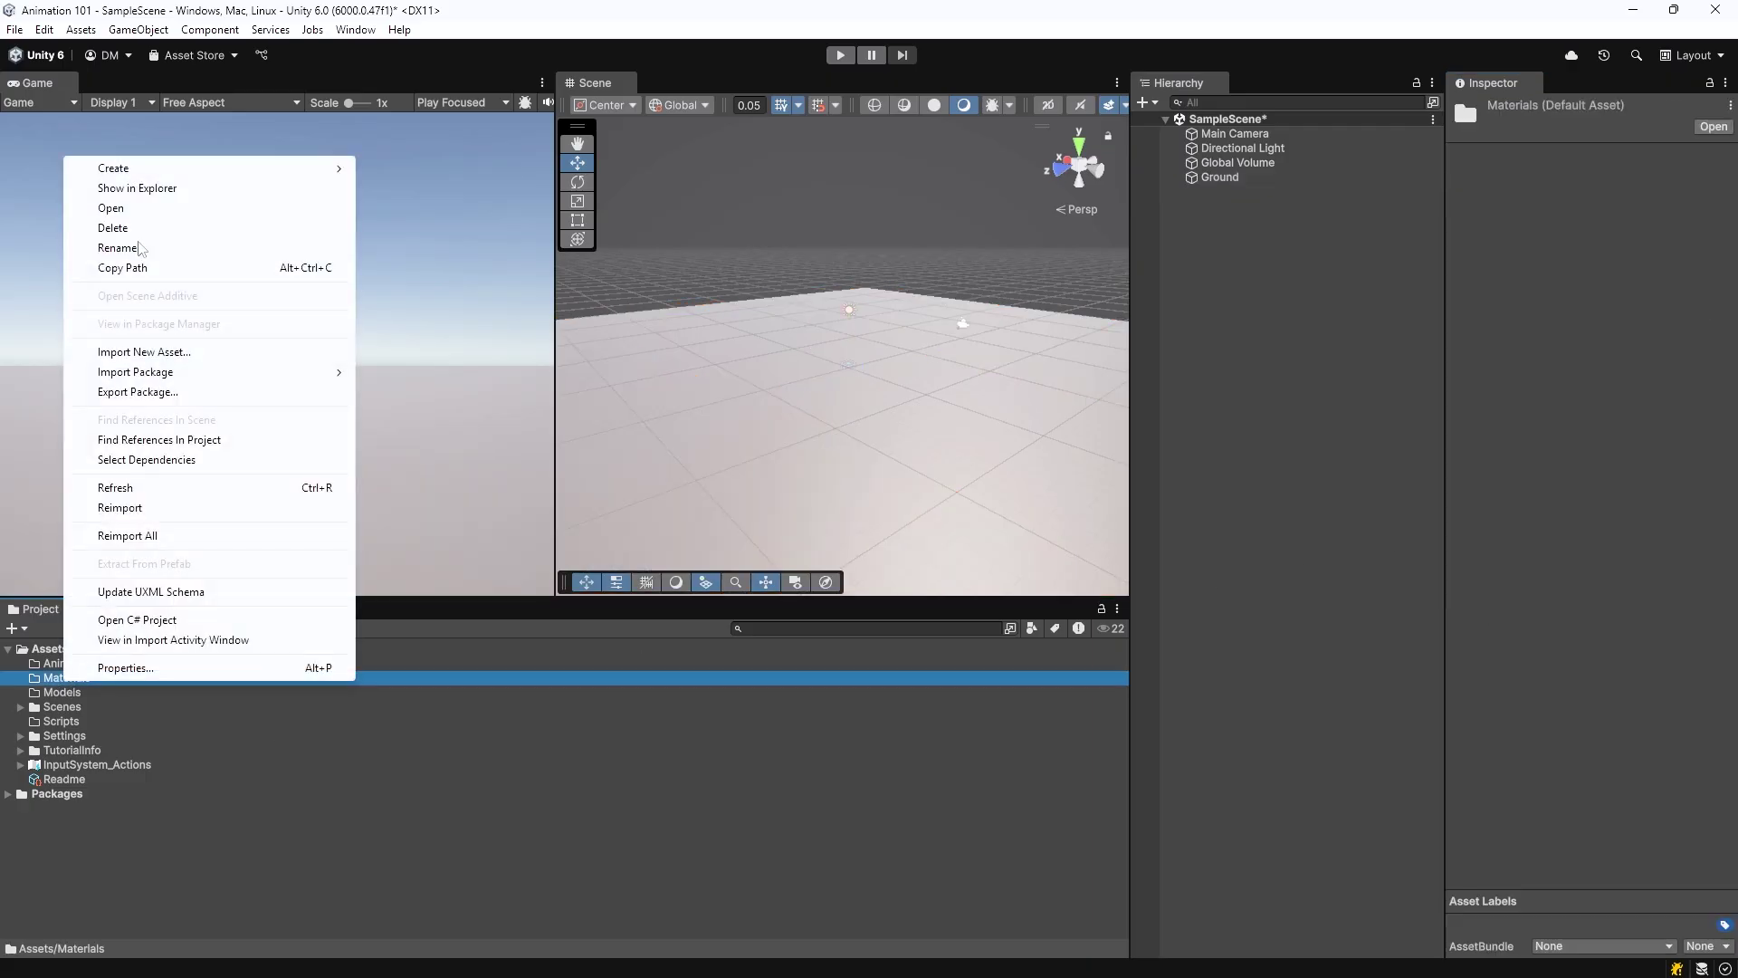
{"action": "left_click", "coordinate": [459, 195]}
{"action": "key", "text": "Return"}
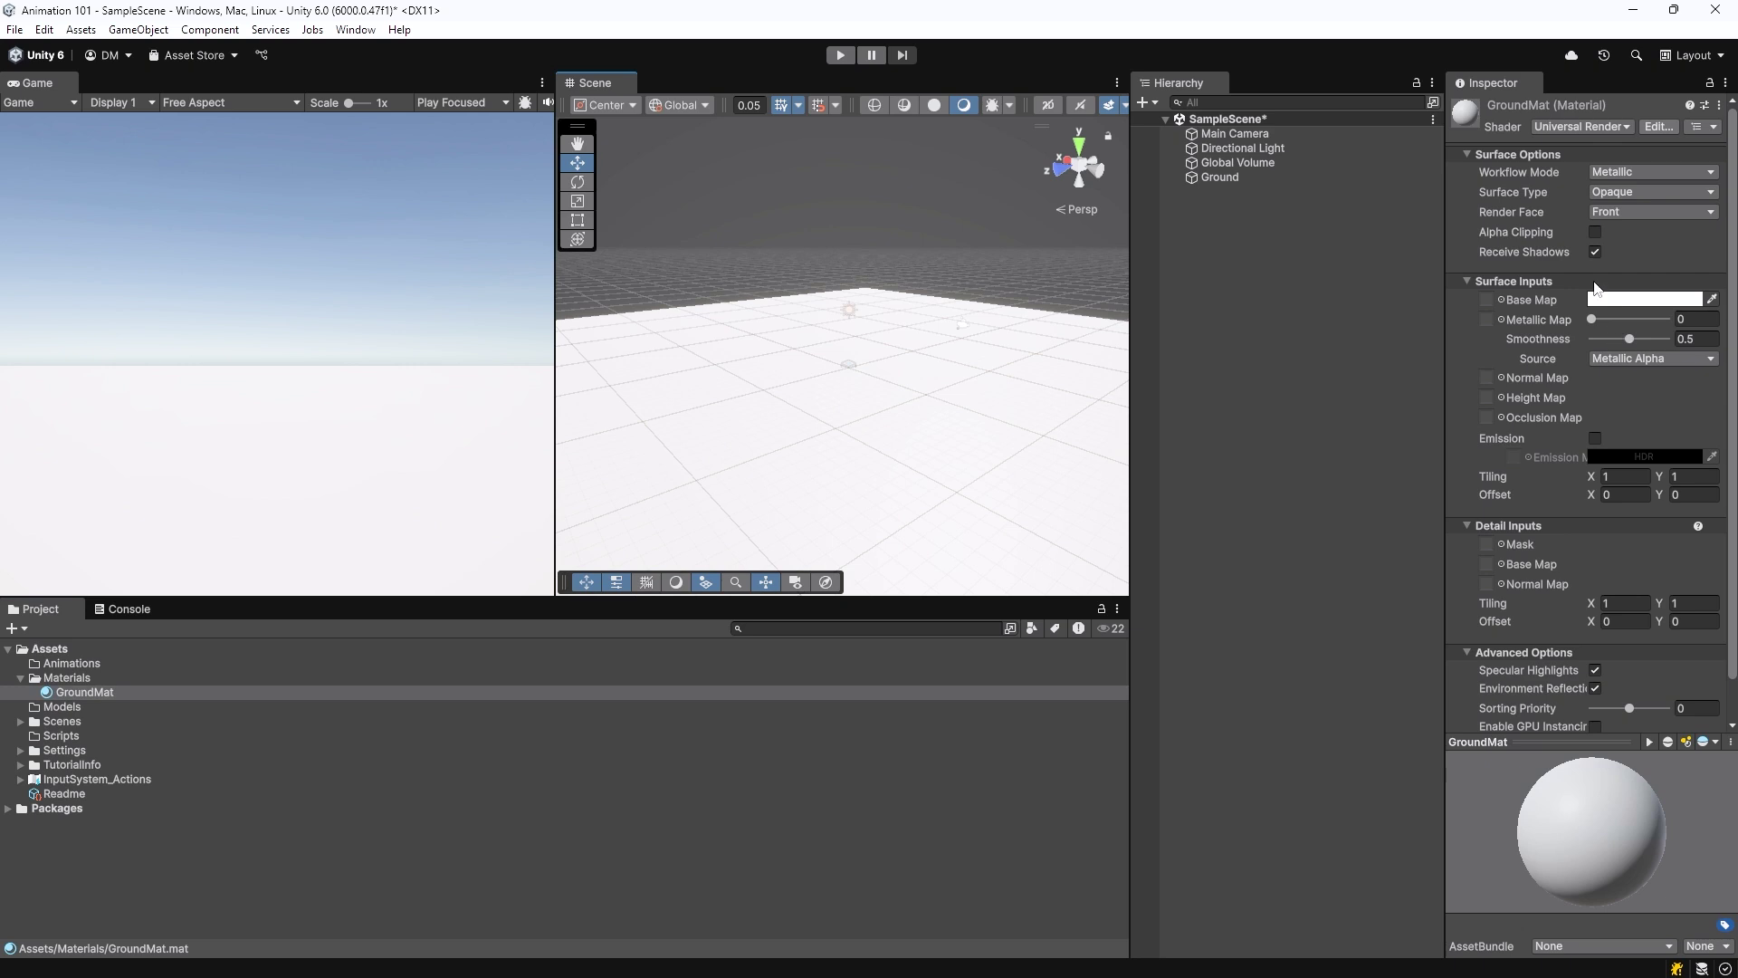
{"action": "left_click", "coordinate": [1582, 465]}
{"action": "left_click", "coordinate": [1501, 300]}
{"action": "double_click", "coordinate": [1437, 366]}
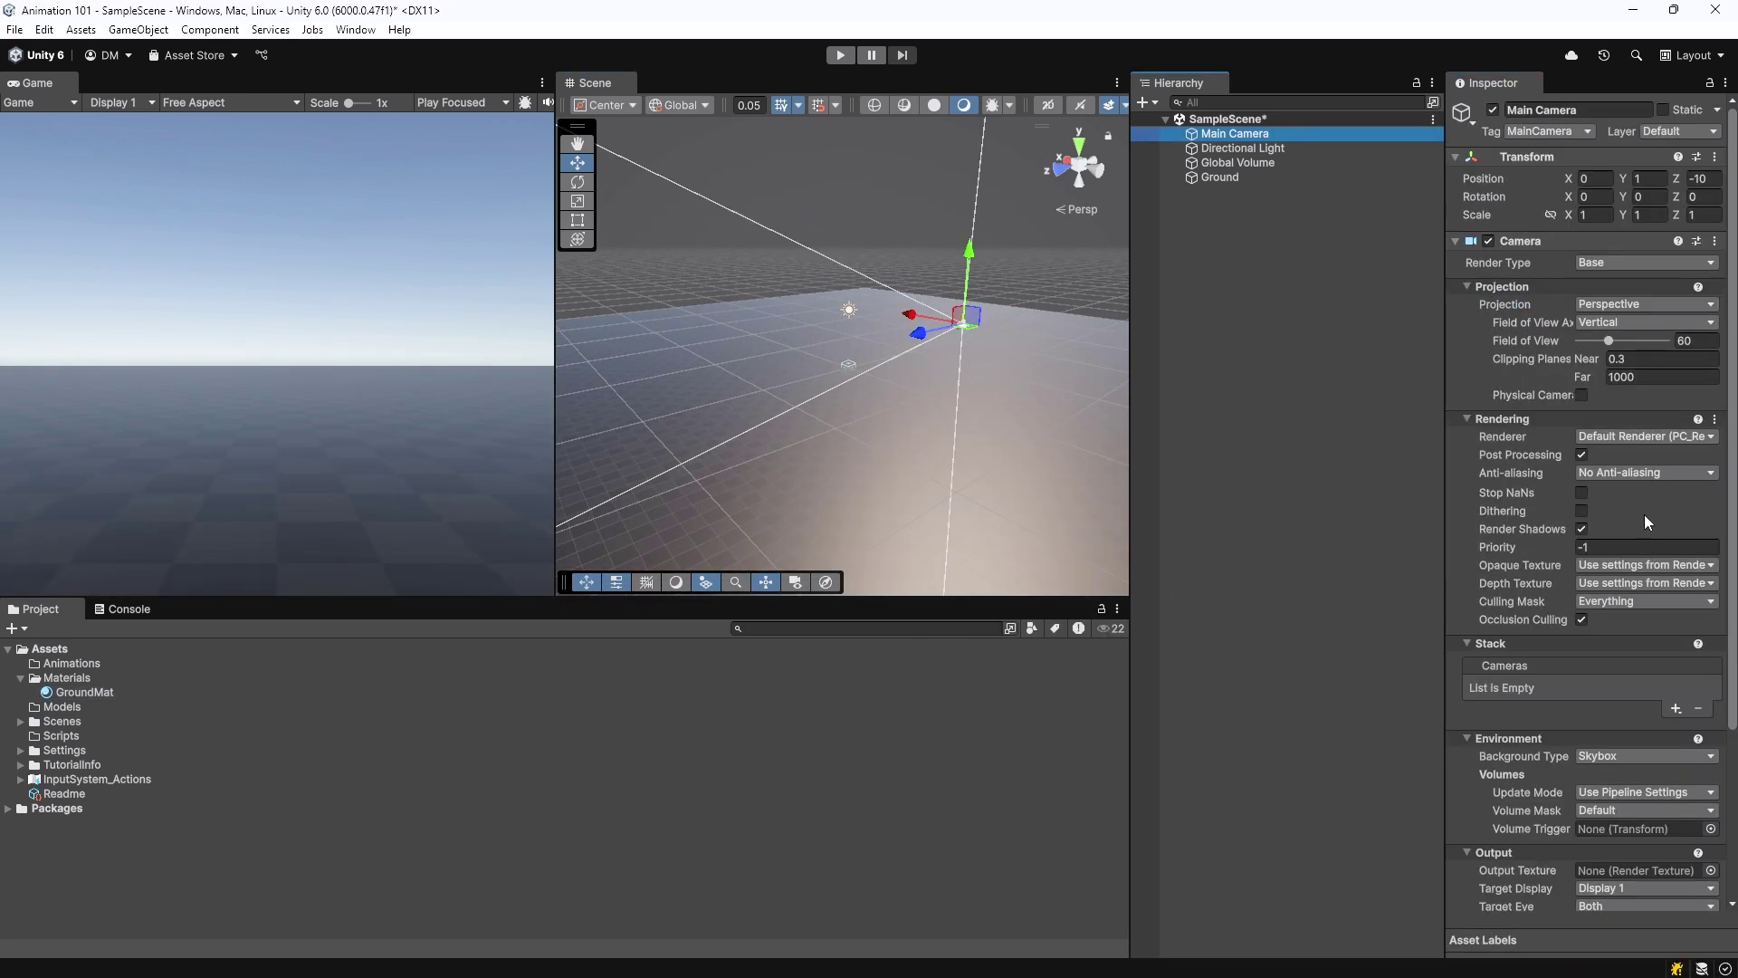
Step: Give the Main Camera a solid dark blue background and bring up the environment lighting settings
{"action": "scroll", "coordinate": [1643, 514], "scroll_direction": "down", "scroll_amount": 5}
{"action": "left_click", "coordinate": [1647, 560]}
{"action": "left_click", "coordinate": [1620, 594]}
{"action": "left_click", "coordinate": [1648, 578]}
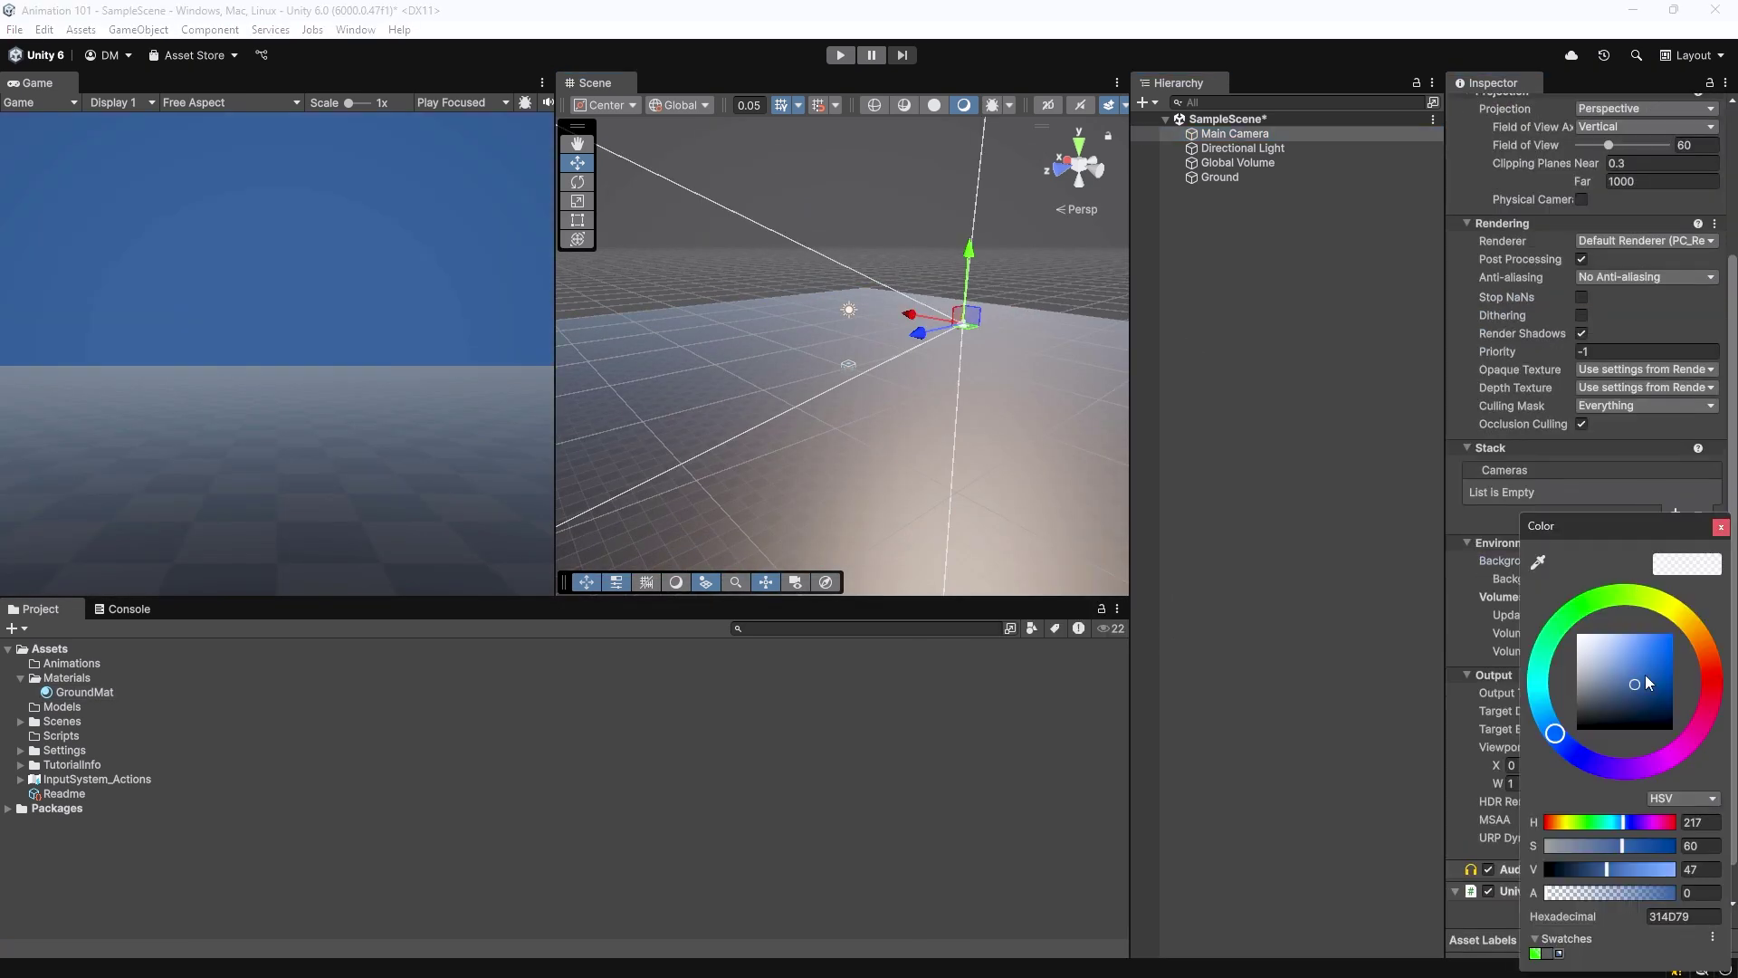
{"action": "left_click_drag", "start_coordinate": [1644, 675], "coordinate": [1669, 719]}
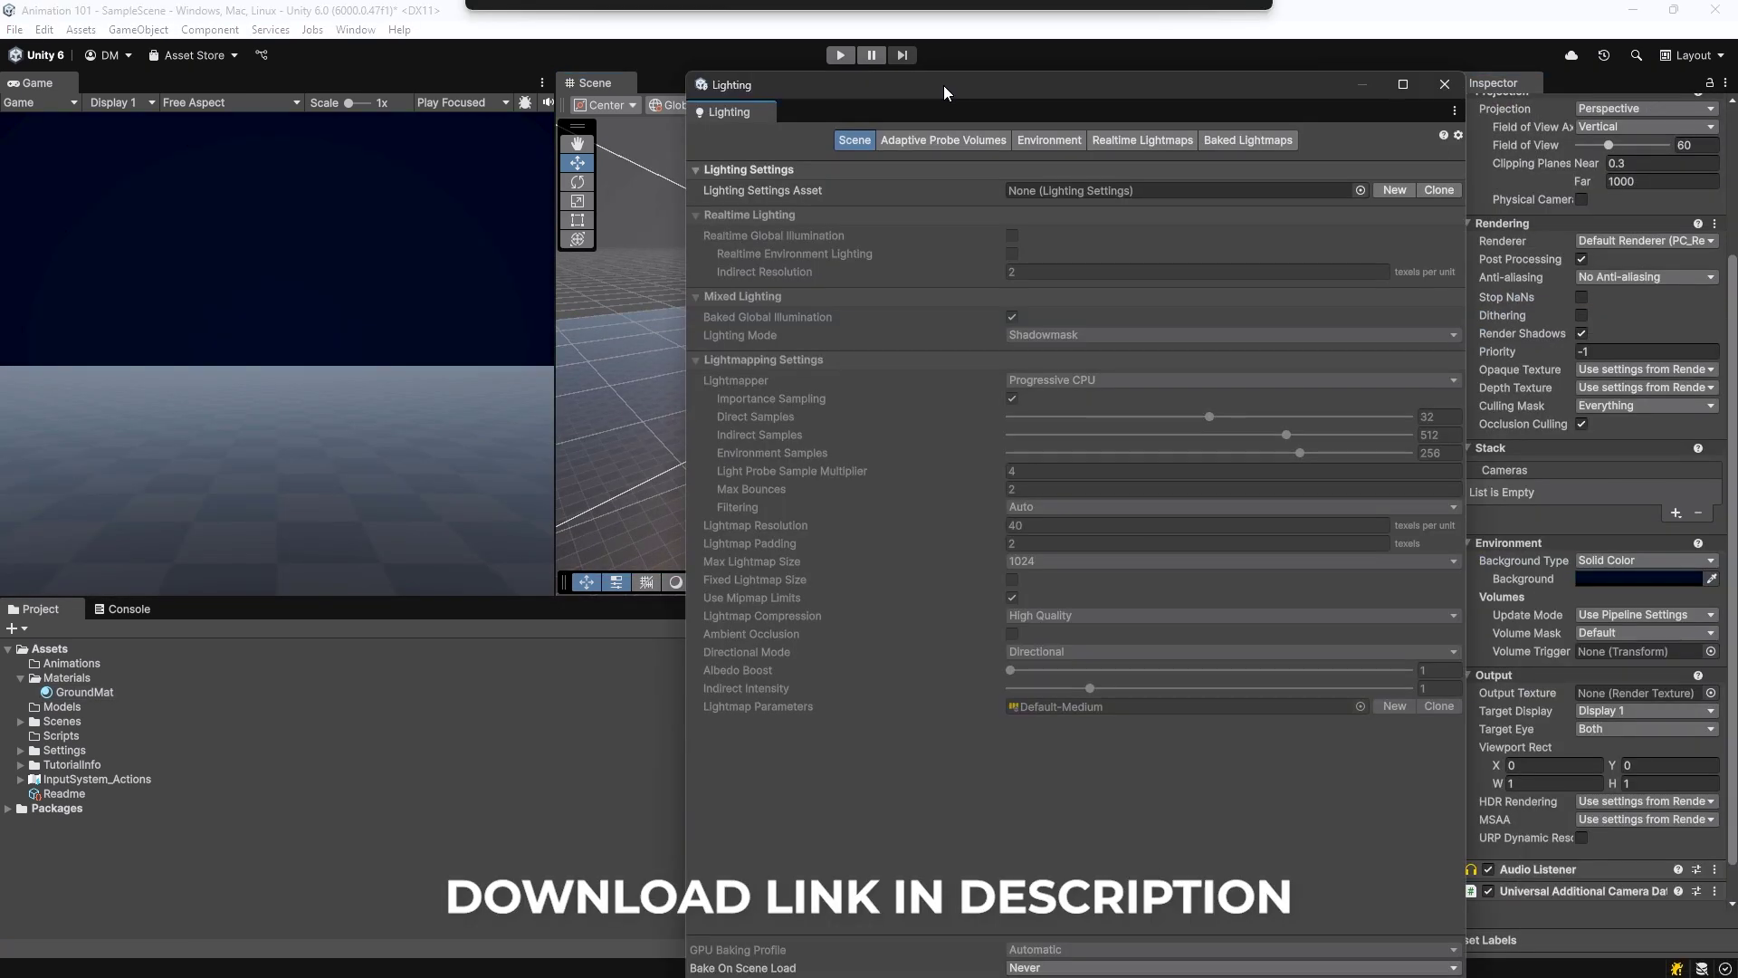
{"action": "left_click", "coordinate": [1049, 139]}
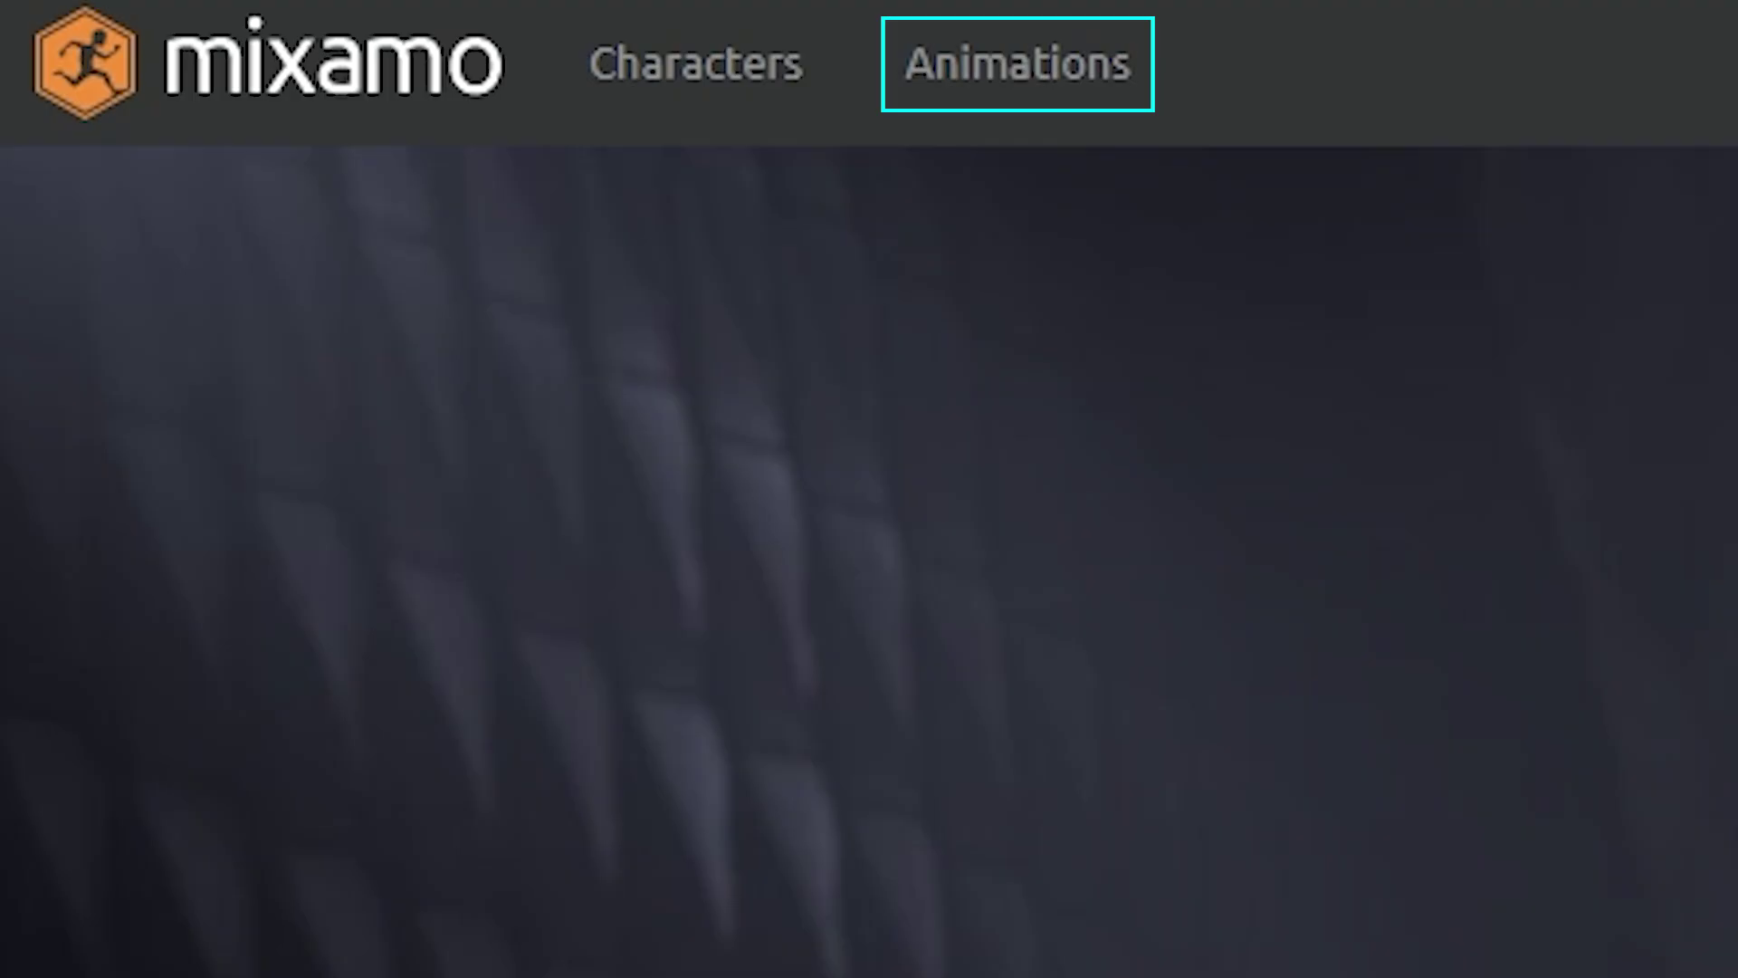
Step: Choose Y Bot as the character, search for Jumping animations and browse the animations
{"action": "left_click", "coordinate": [736, 504]}
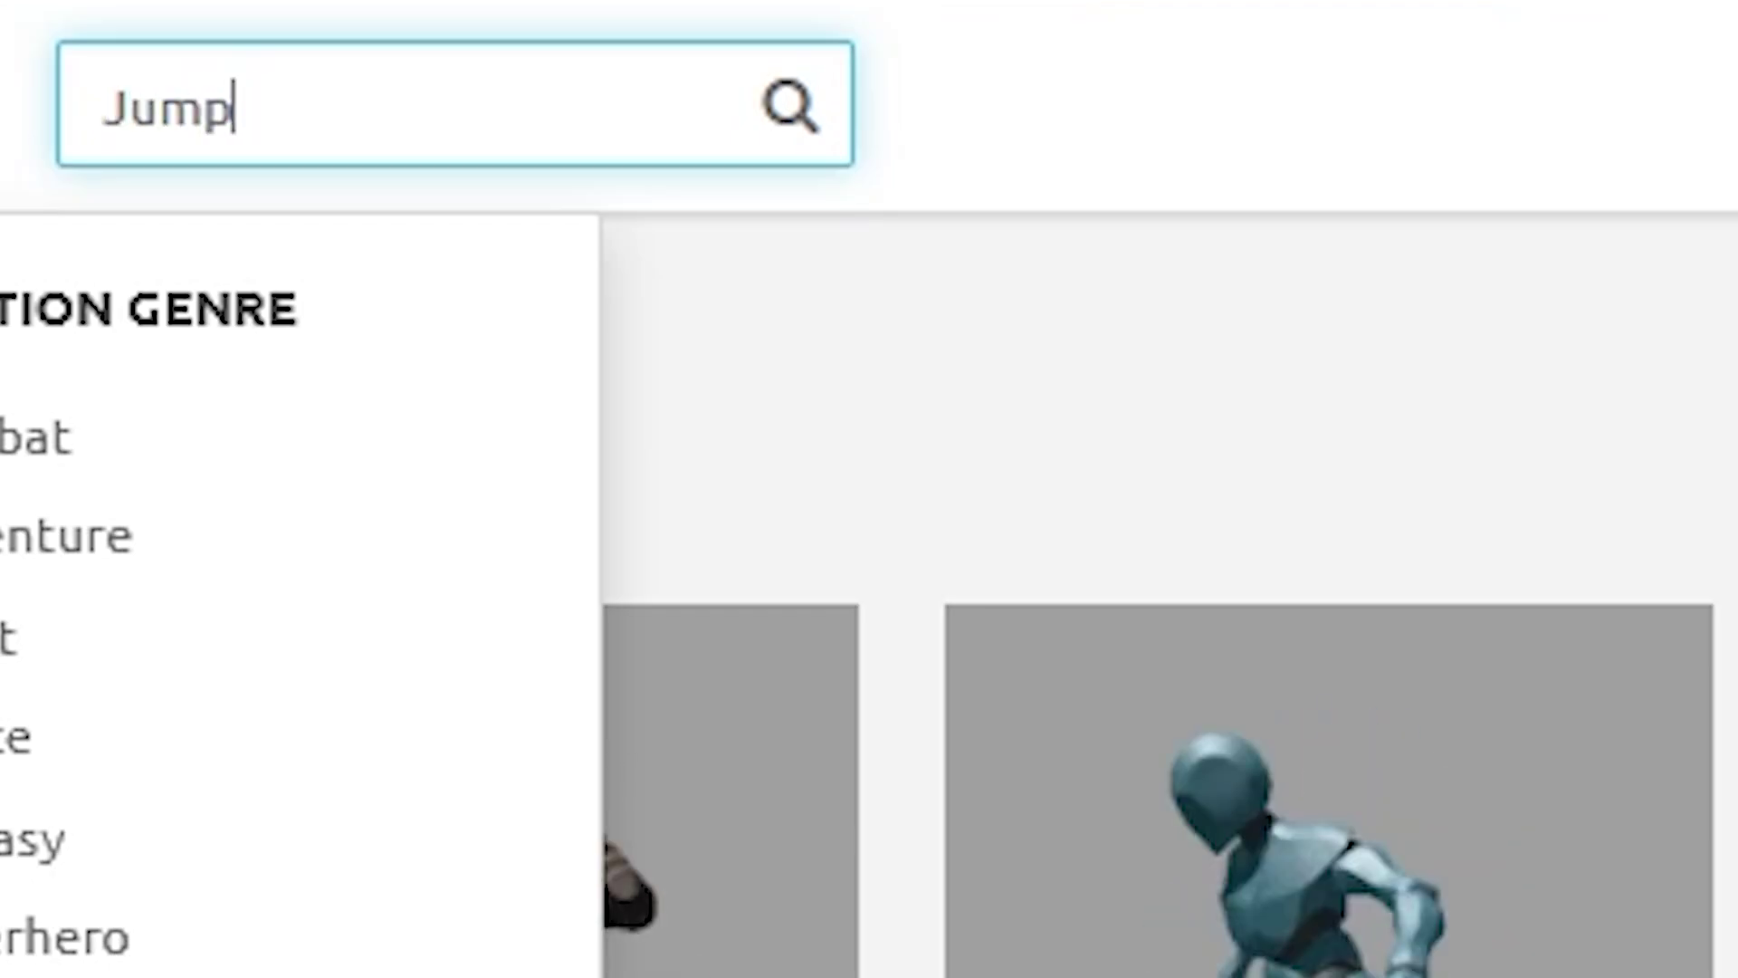
{"action": "type", "text": "ing"}
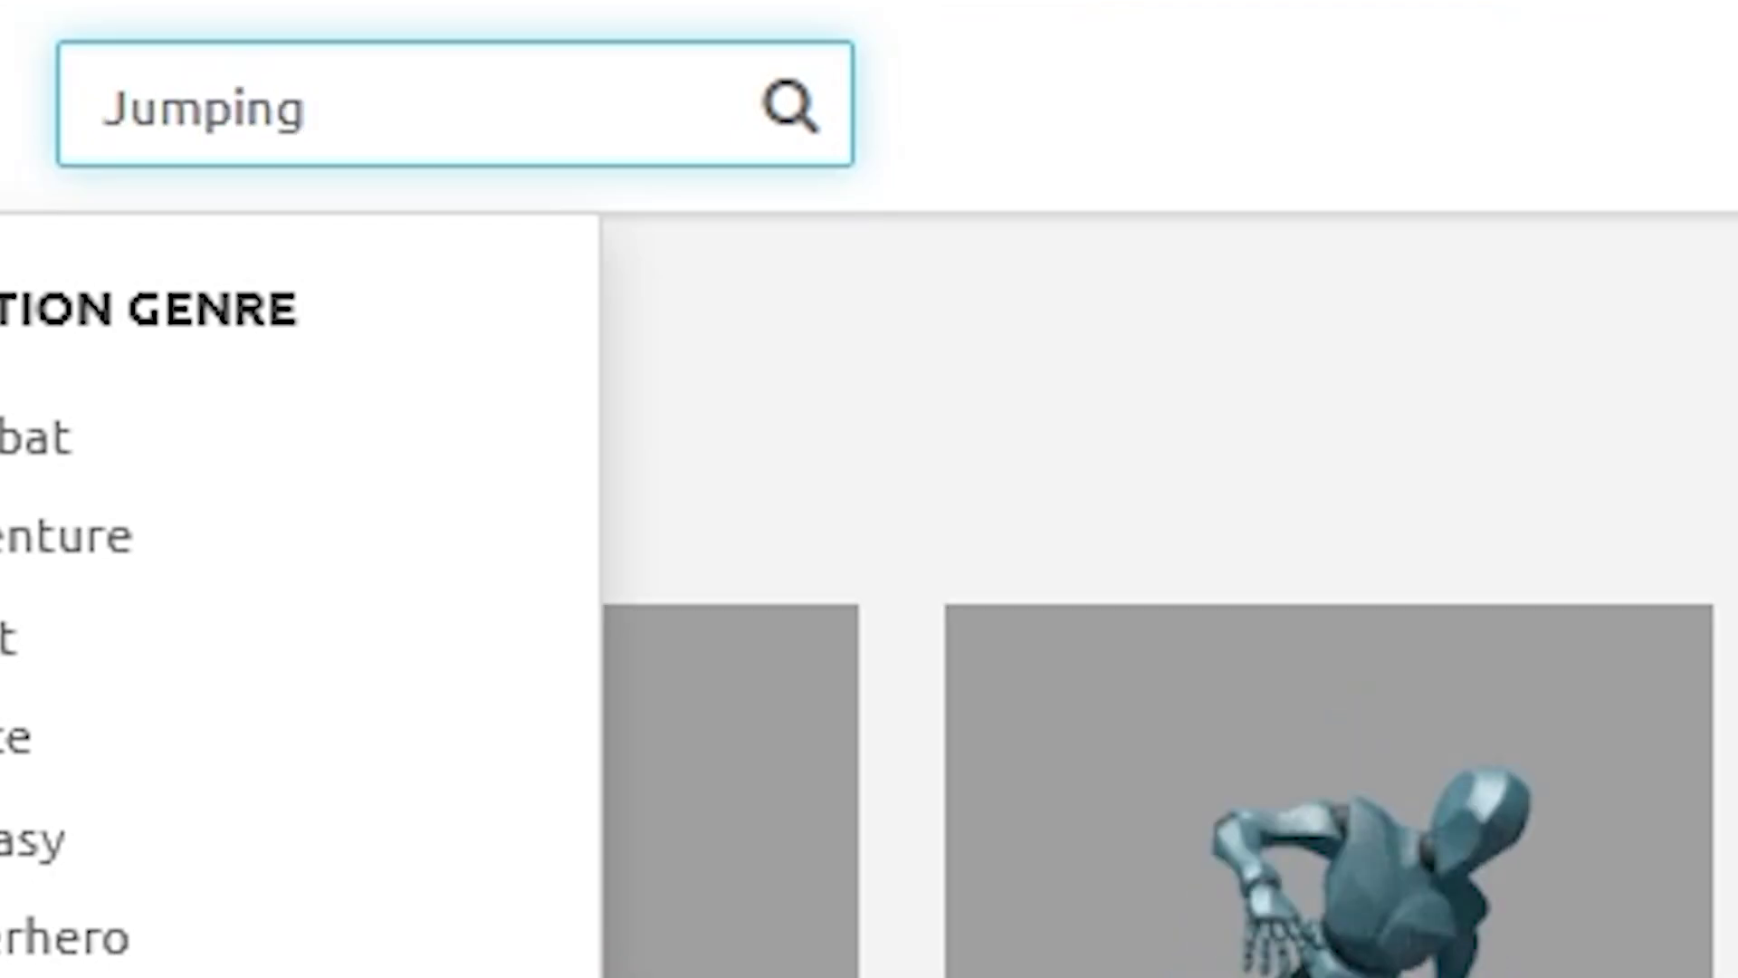
{"action": "key", "text": "Return"}
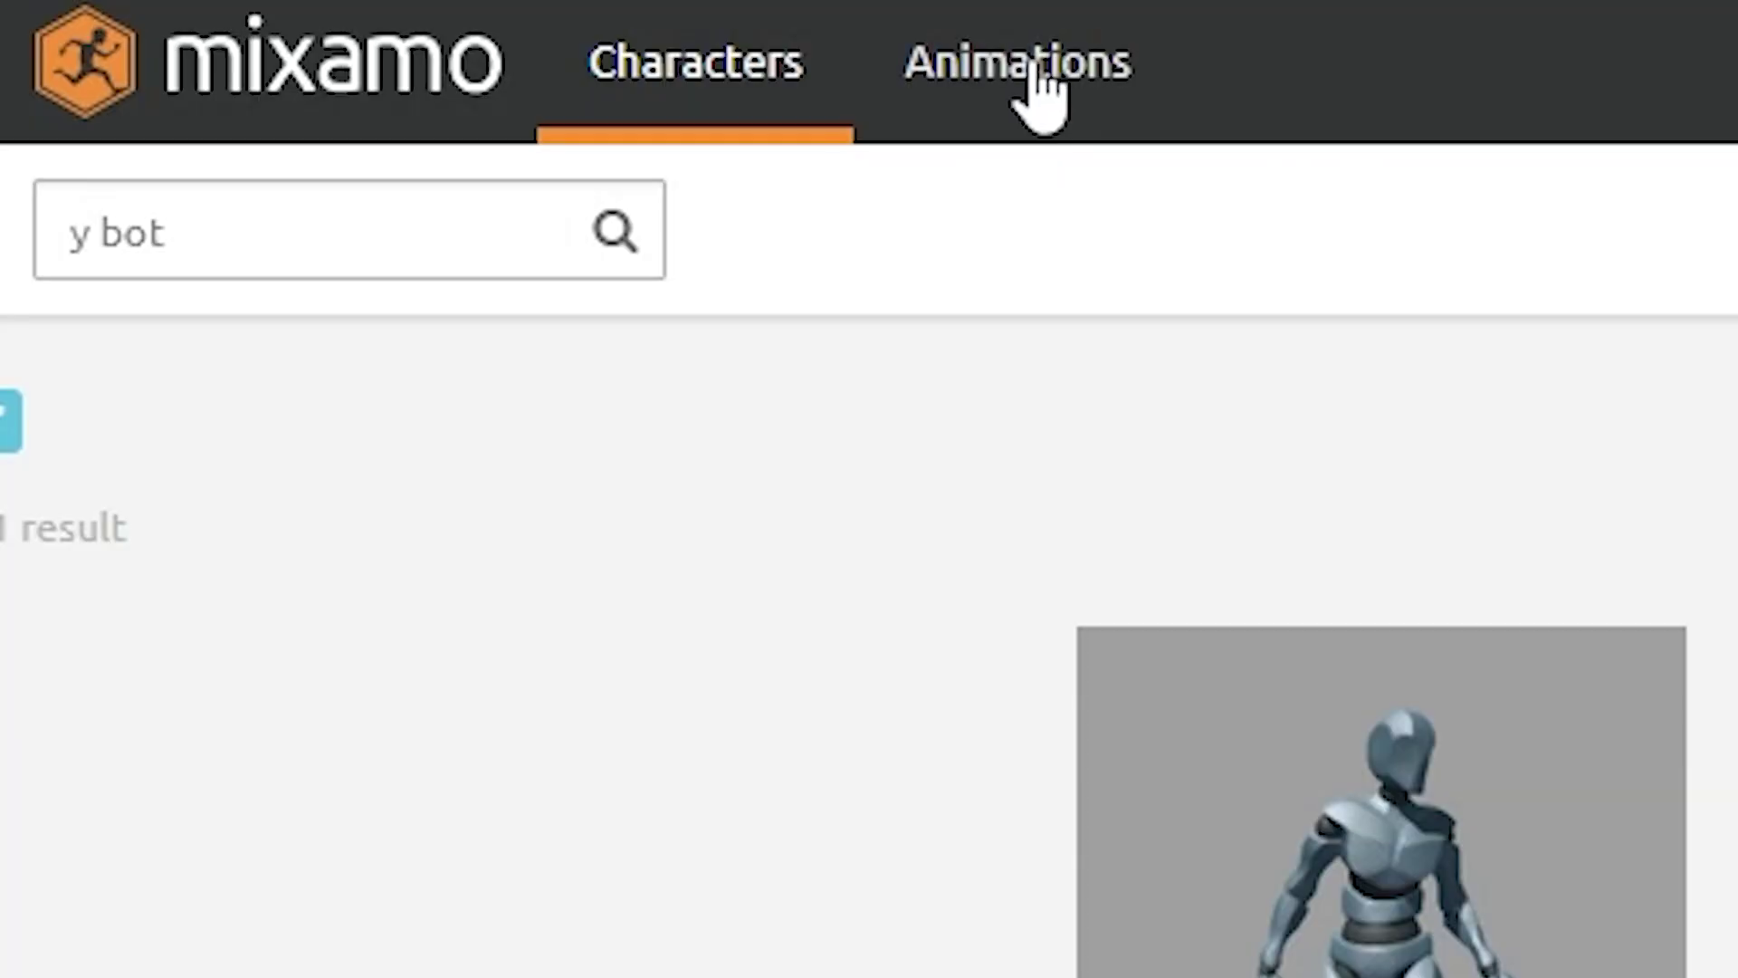
{"action": "left_click", "coordinate": [1041, 86]}
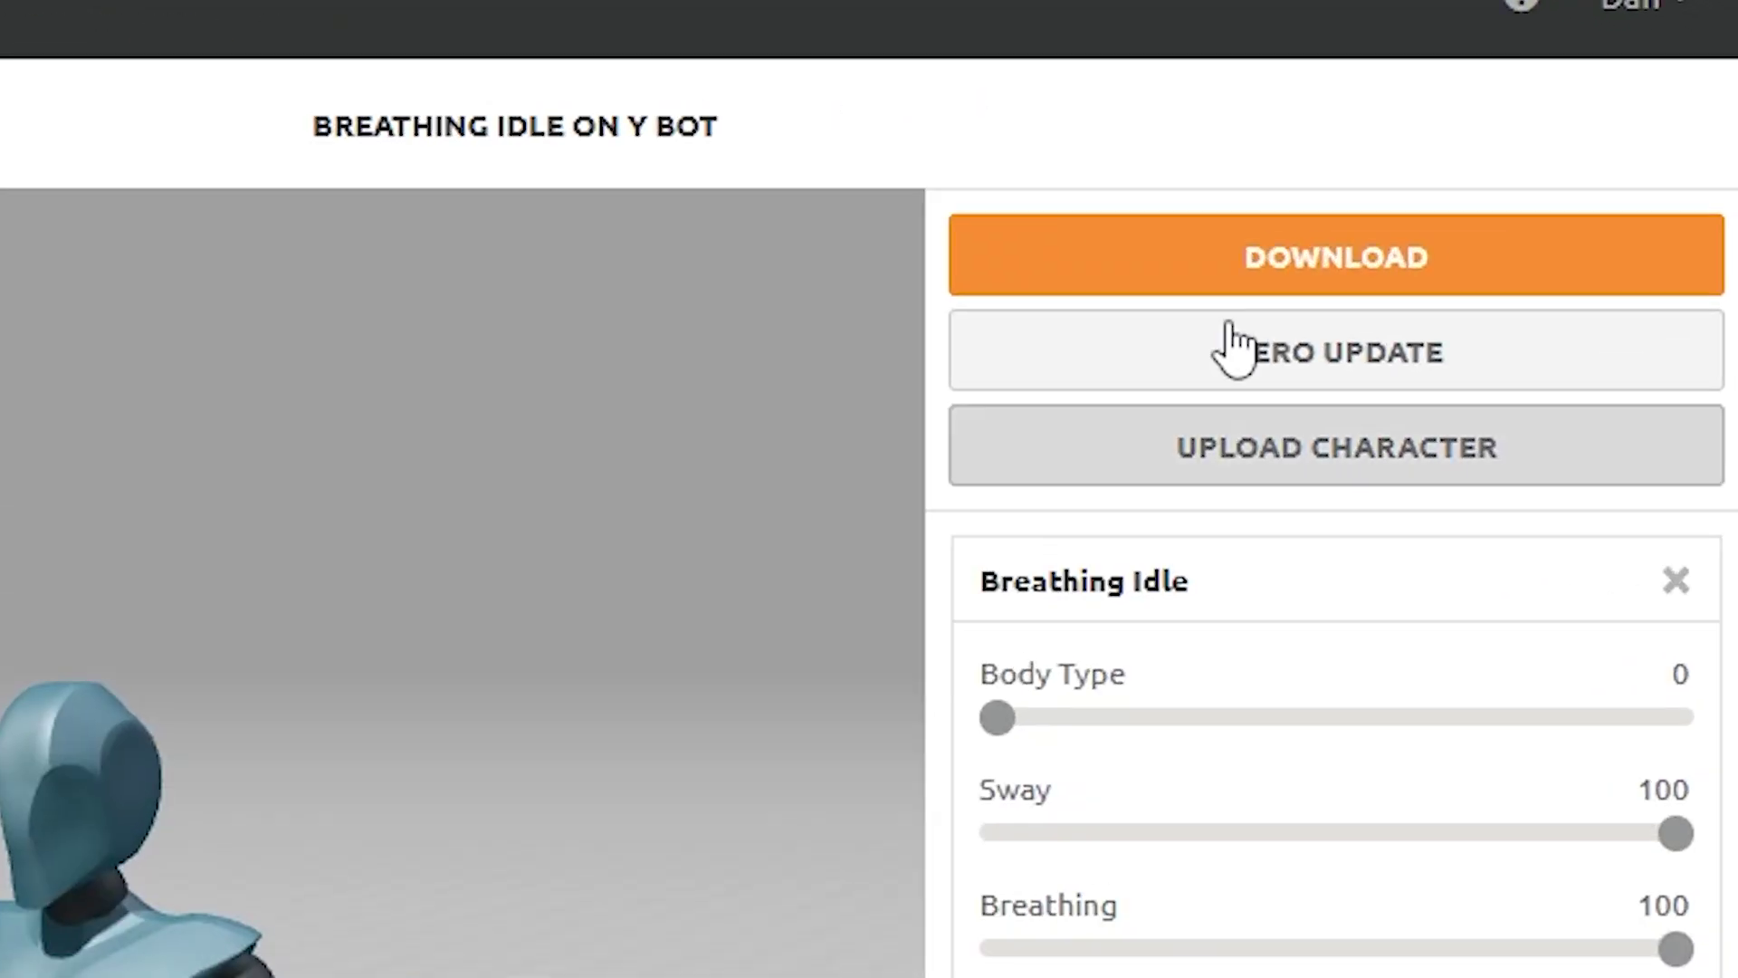
Step: Set downloads to FBX for Unity Without Skin and make Running play In Place
{"action": "left_click", "coordinate": [1498, 156]}
{"action": "left_click", "coordinate": [548, 435]}
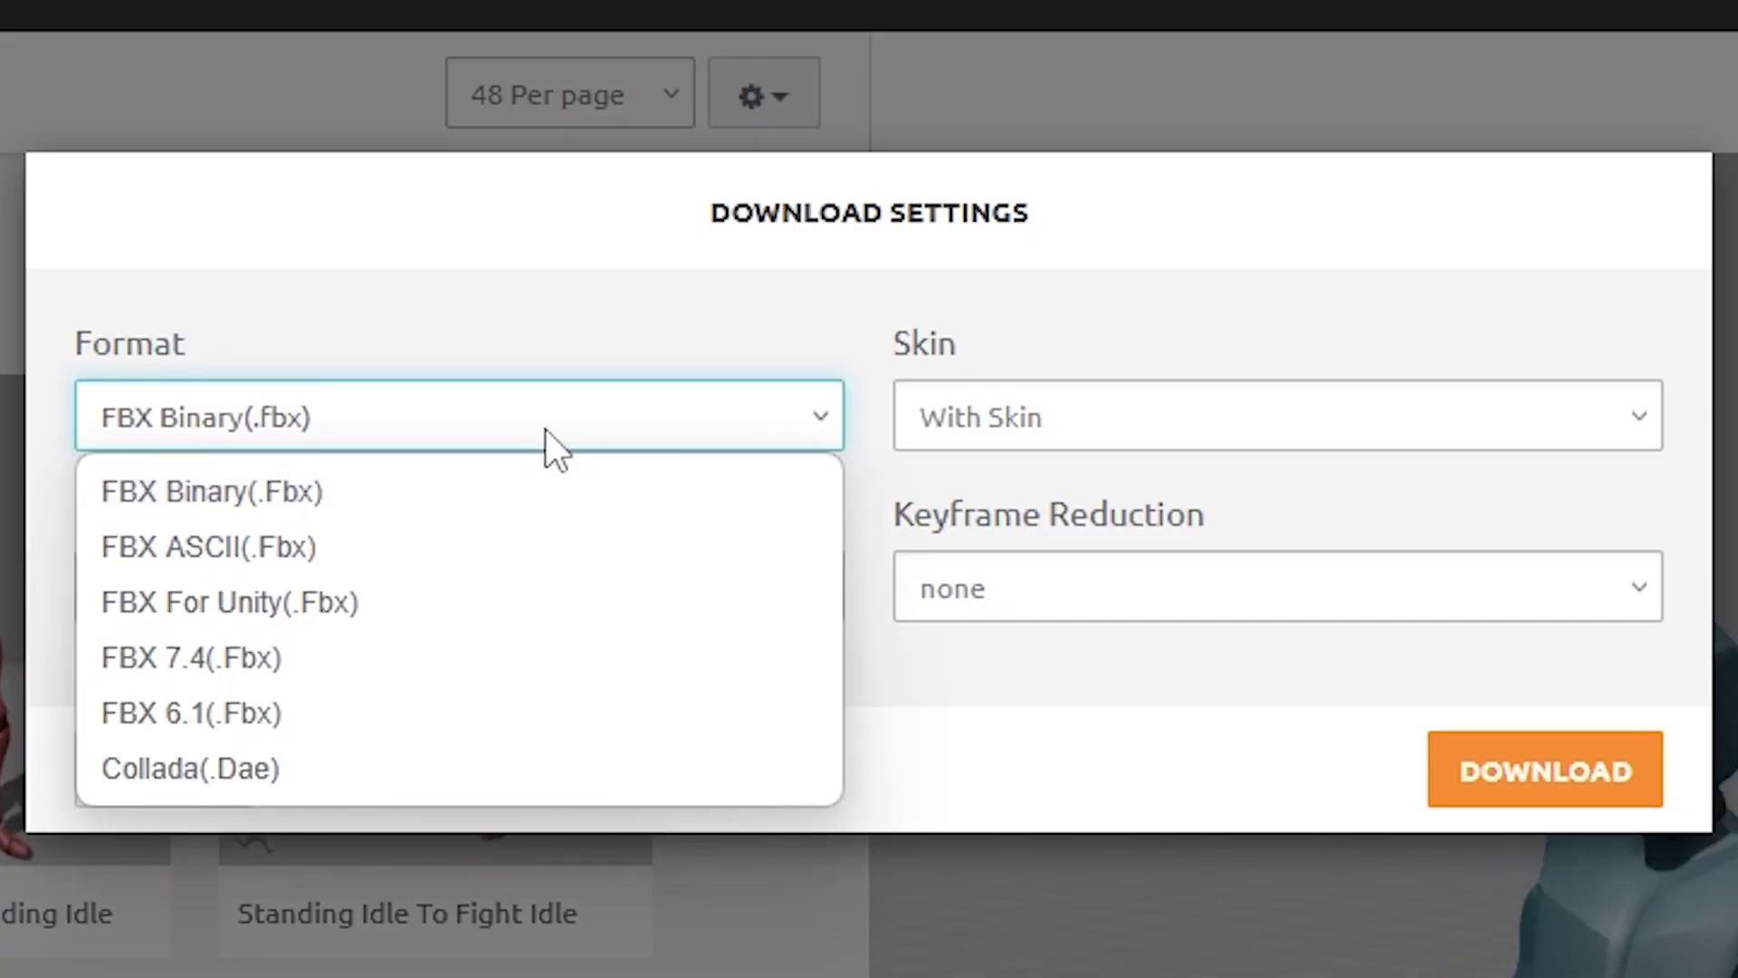
{"action": "left_click", "coordinate": [310, 605]}
{"action": "left_click", "coordinate": [1001, 418]}
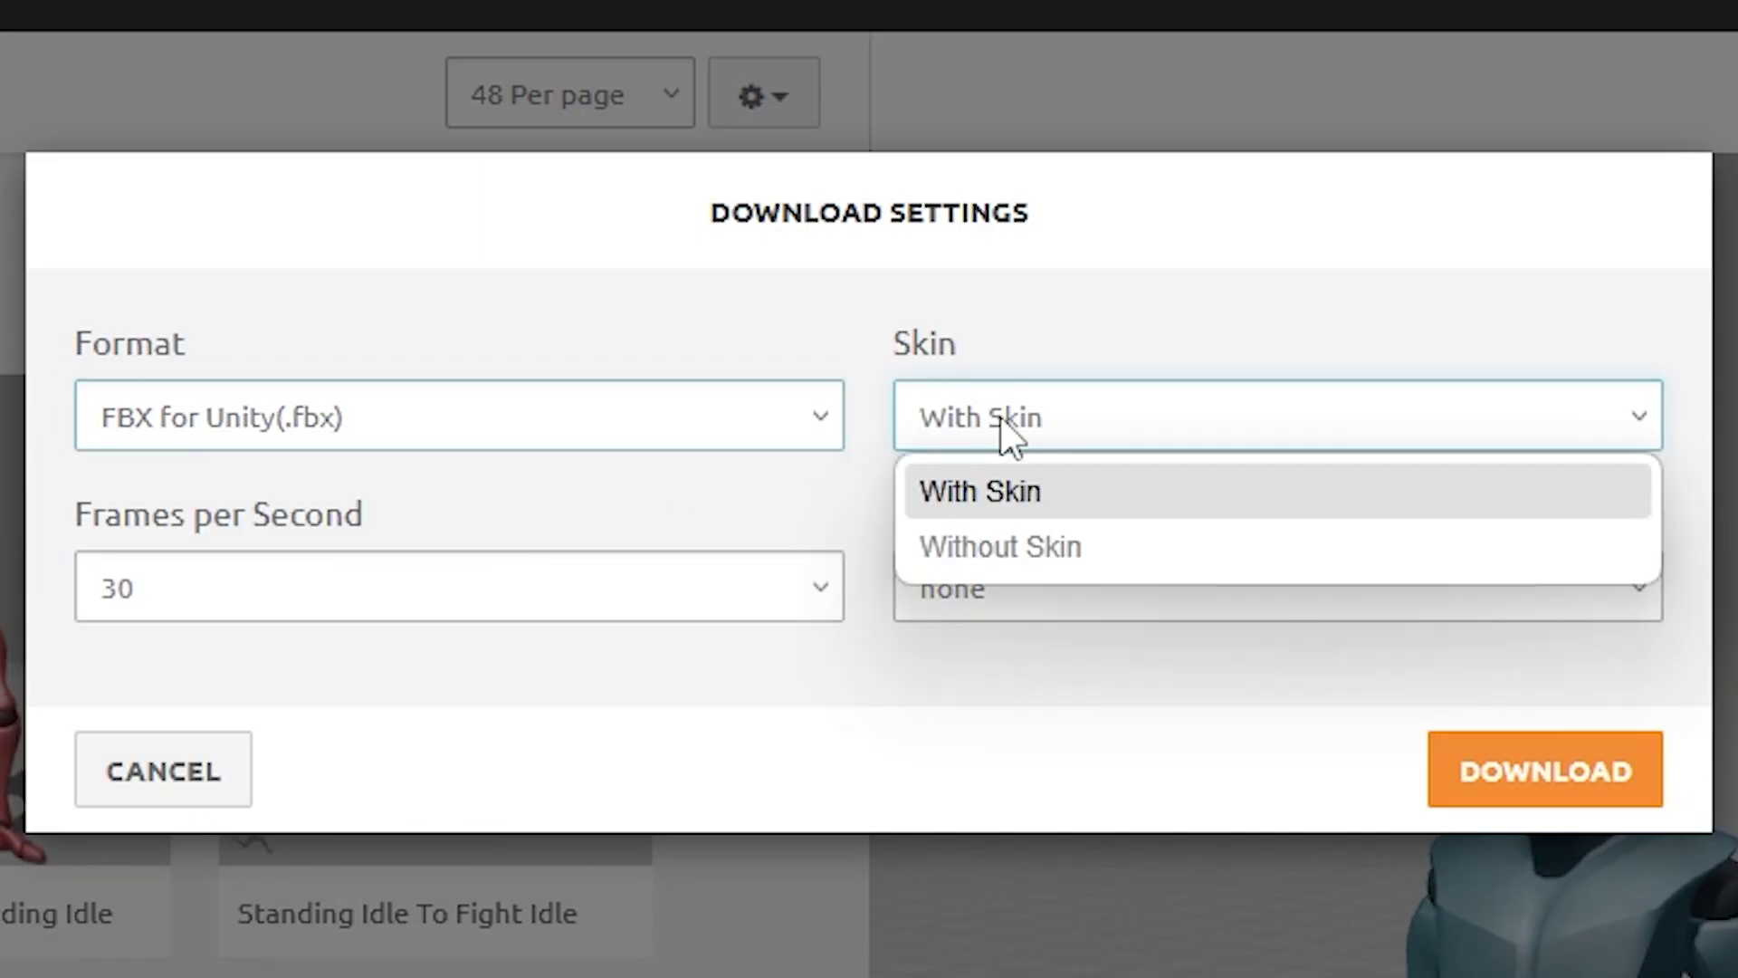
{"action": "left_click", "coordinate": [1014, 412]}
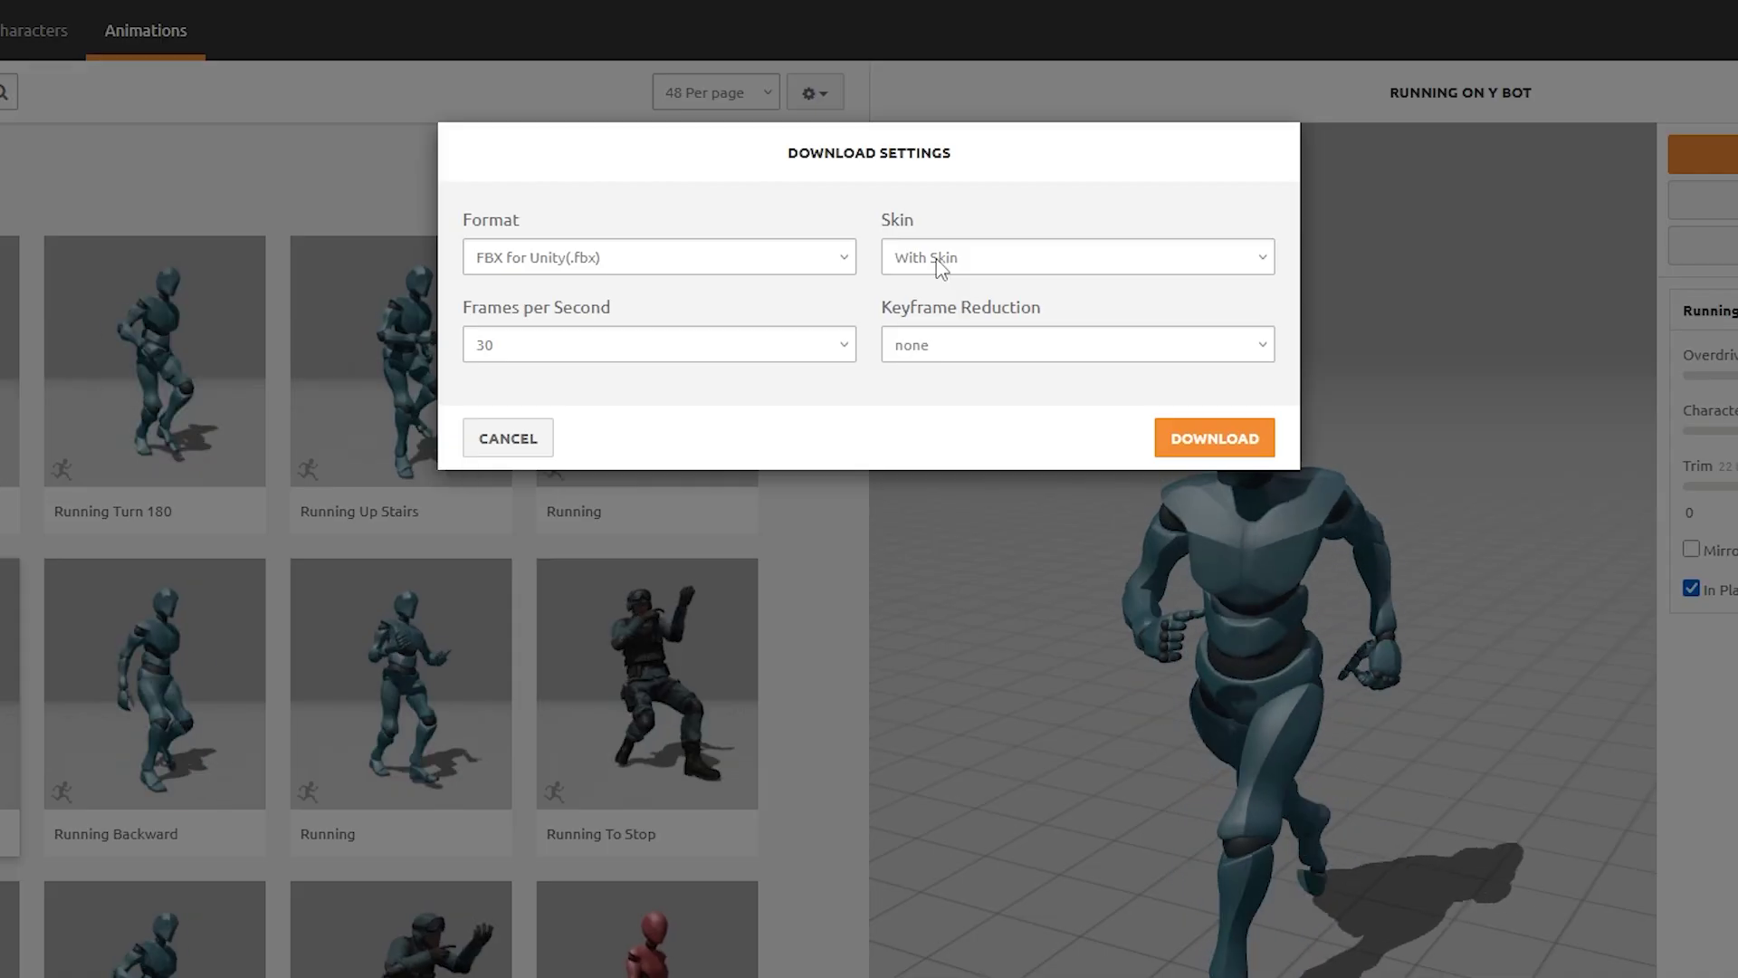
{"action": "left_click", "coordinate": [1005, 426]}
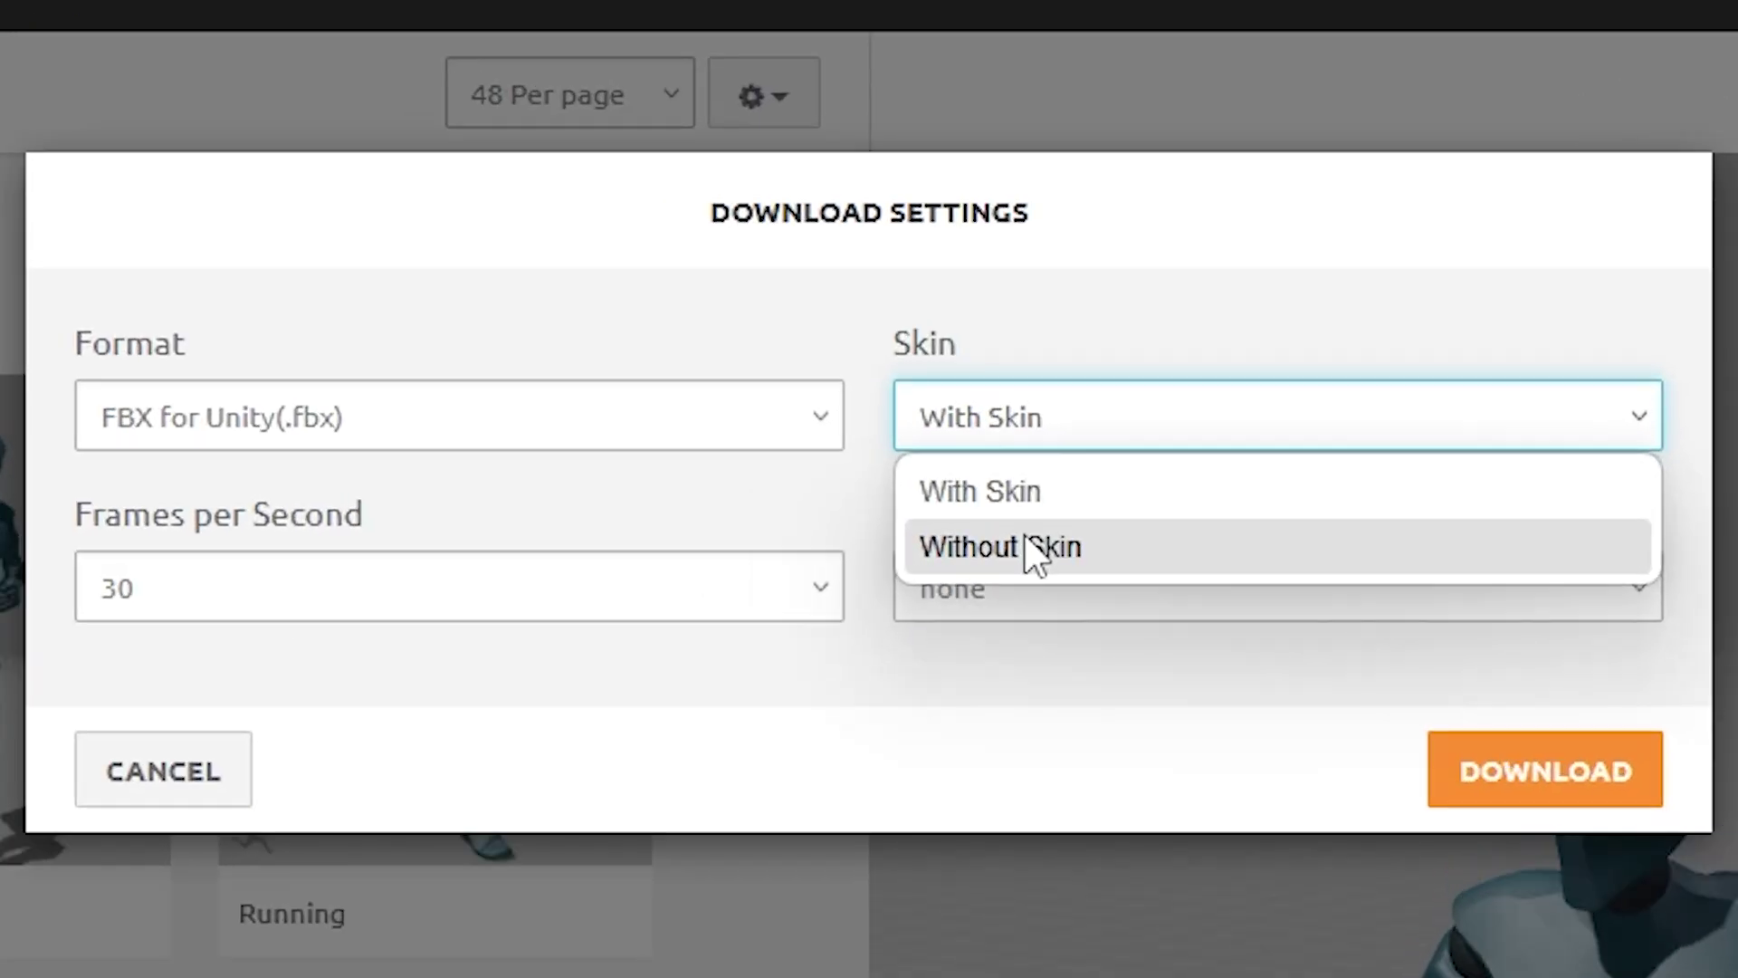
{"action": "left_click", "coordinate": [1033, 553]}
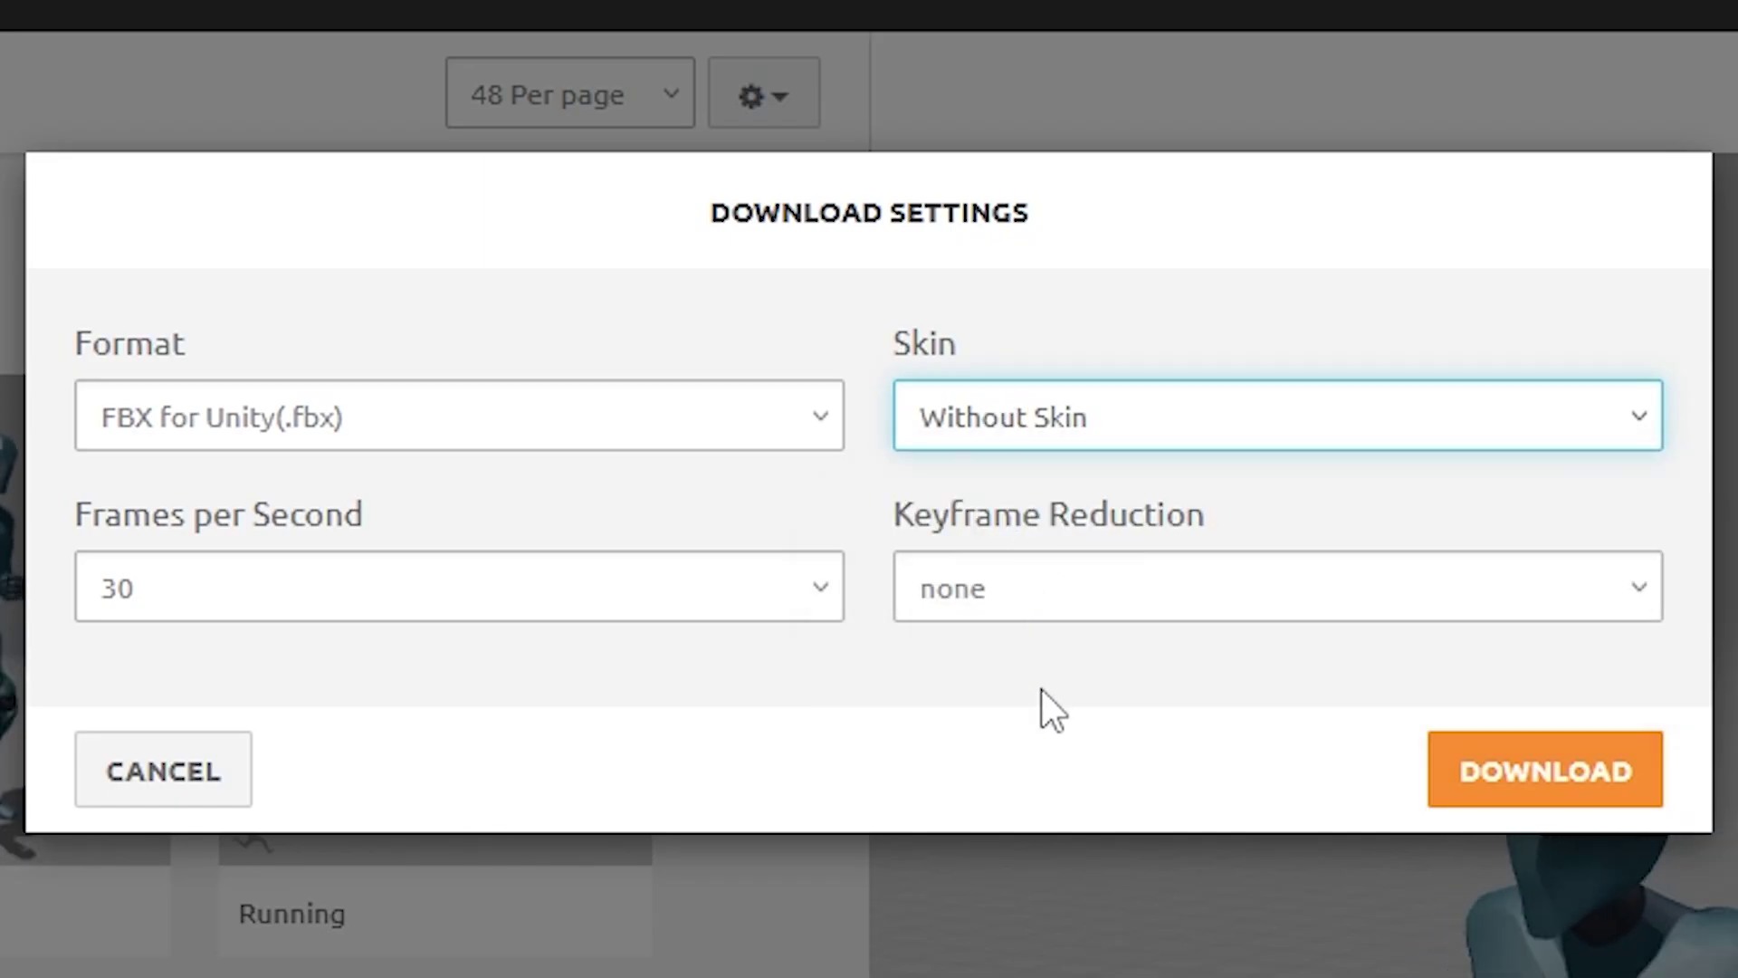
{"action": "left_click", "coordinate": [1545, 770]}
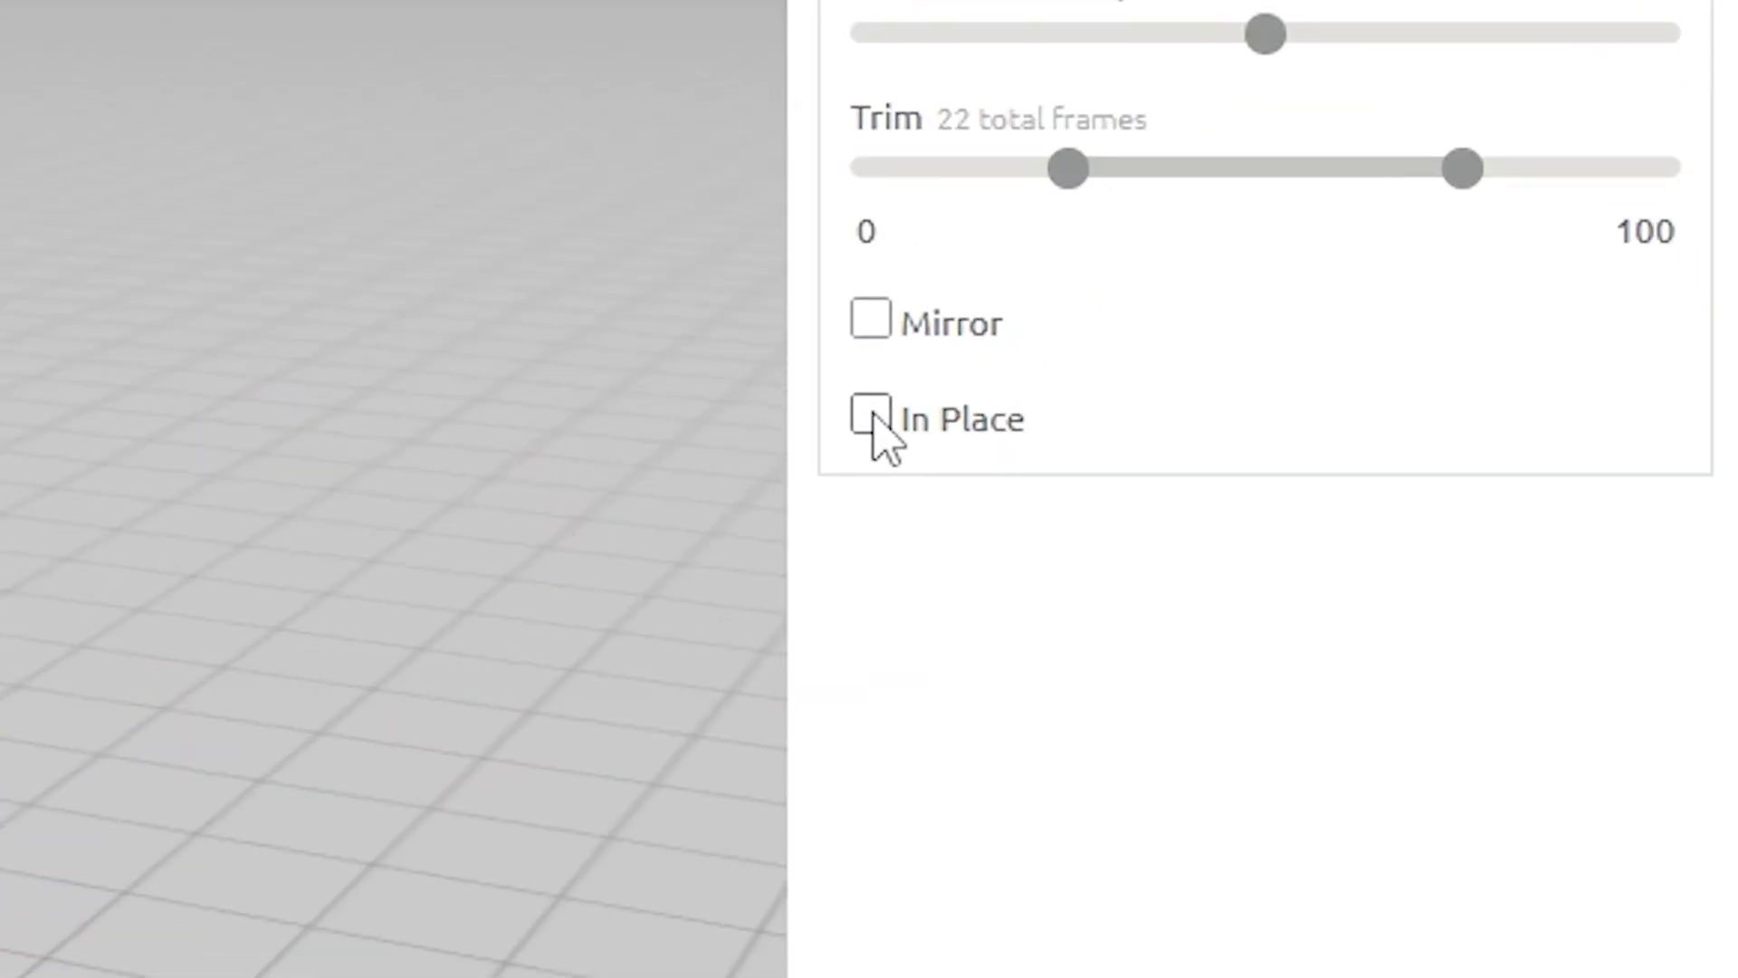
{"action": "left_click", "coordinate": [1476, 436]}
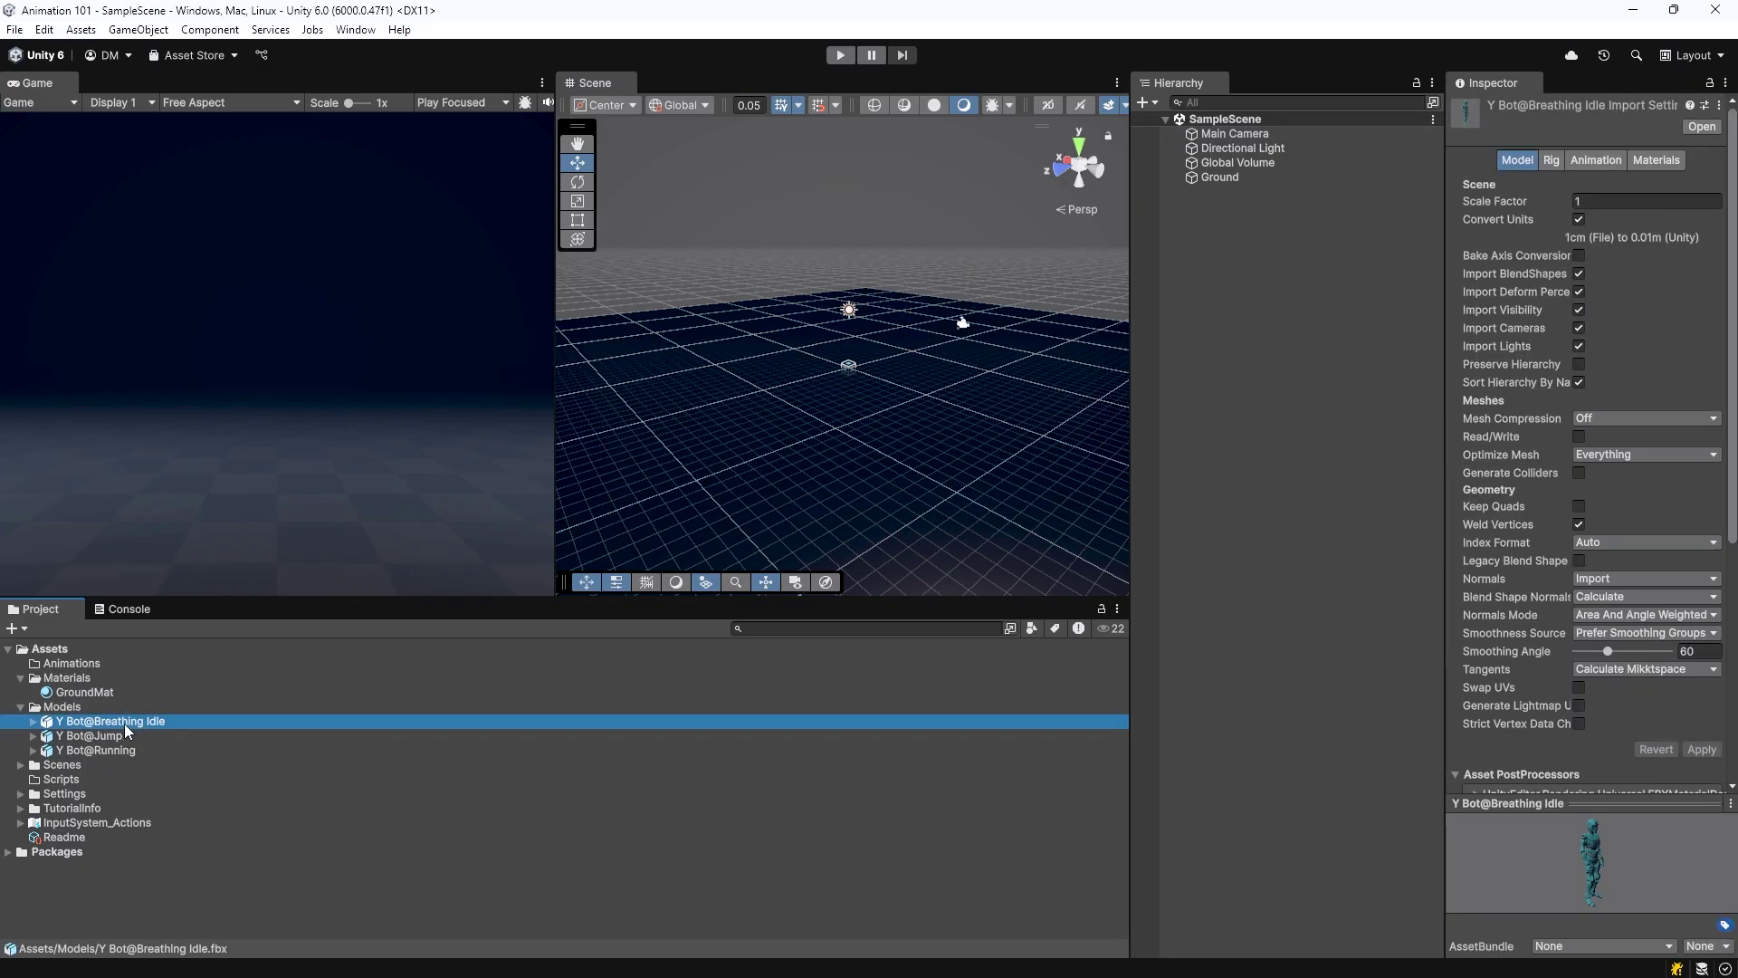
Step: Rename the Breathing Idle model to YBot, then multi-select Y Bot@Jump, Y Bot@Running and YBot
{"action": "left_click", "coordinate": [126, 723]}
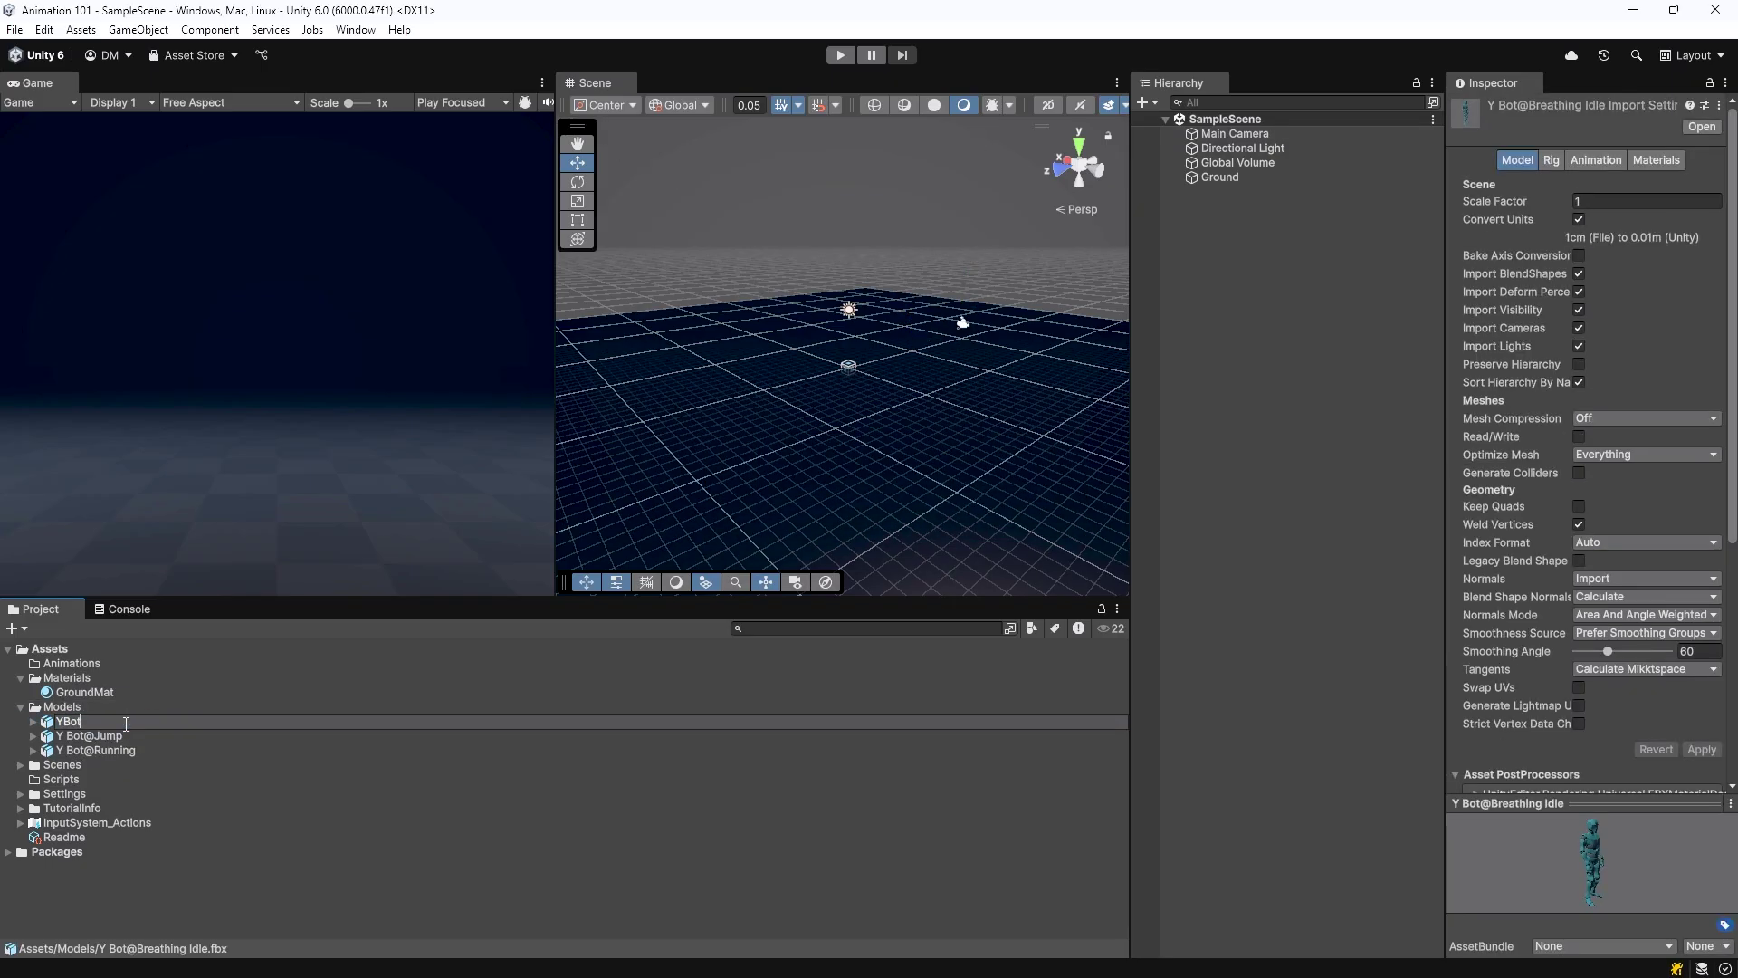
{"action": "key", "text": "Return"}
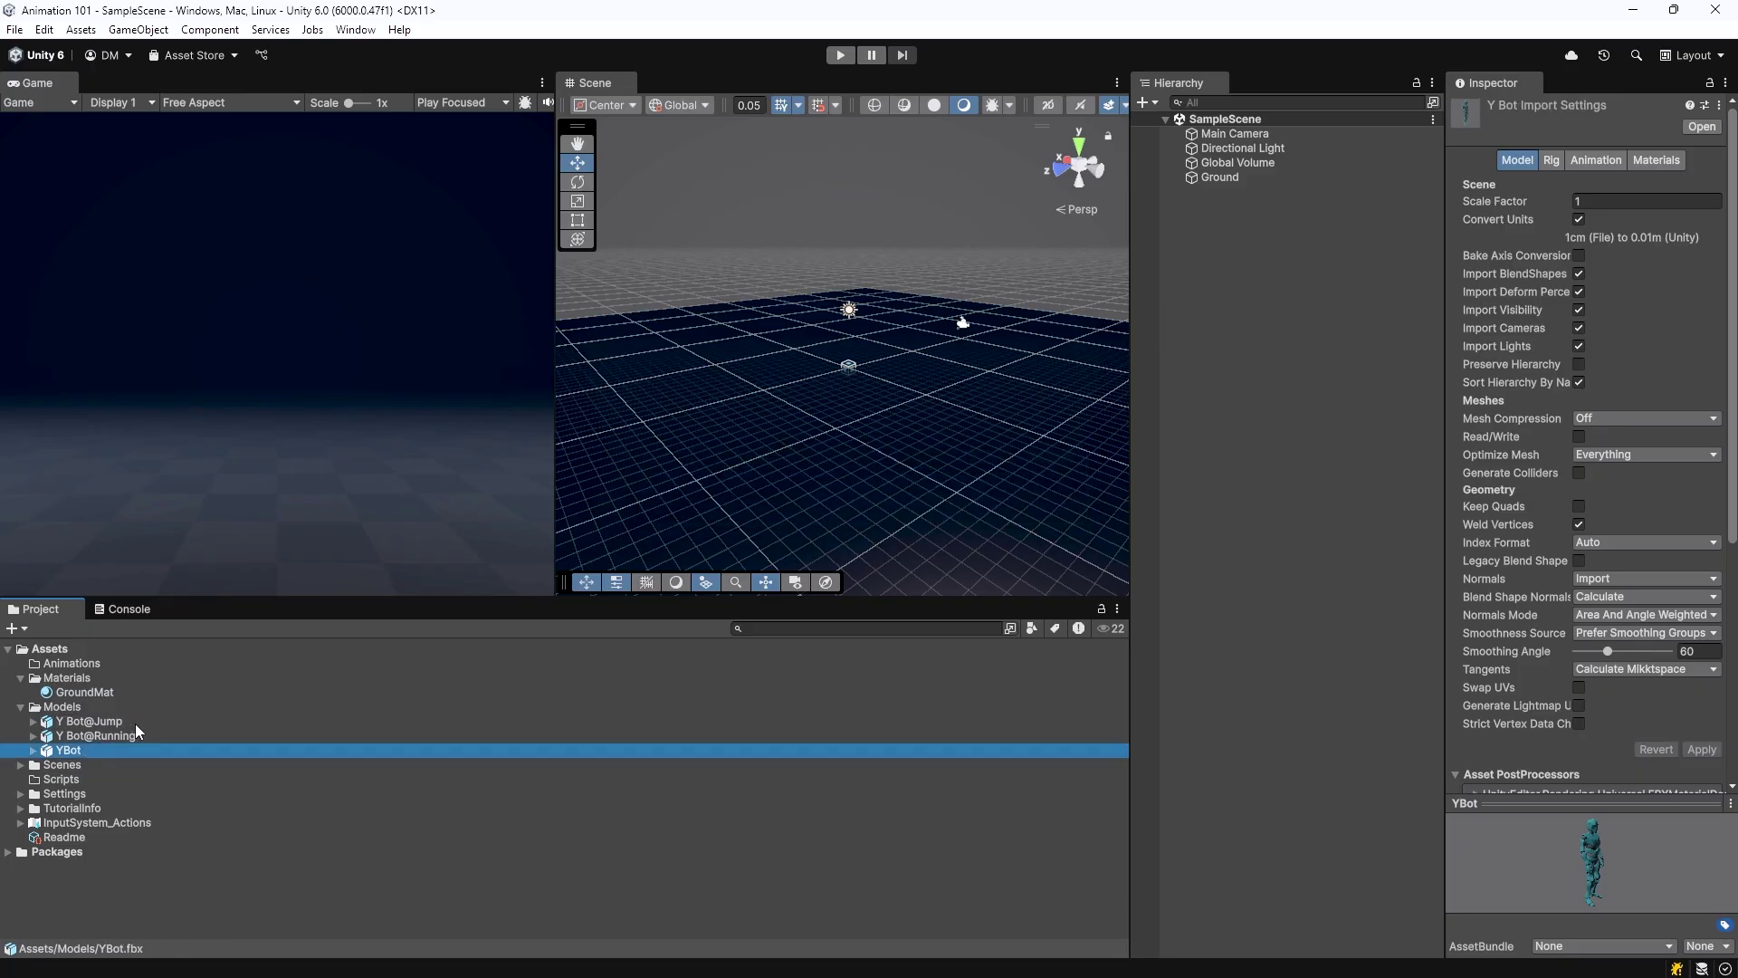
{"action": "left_click", "coordinate": [93, 716]}
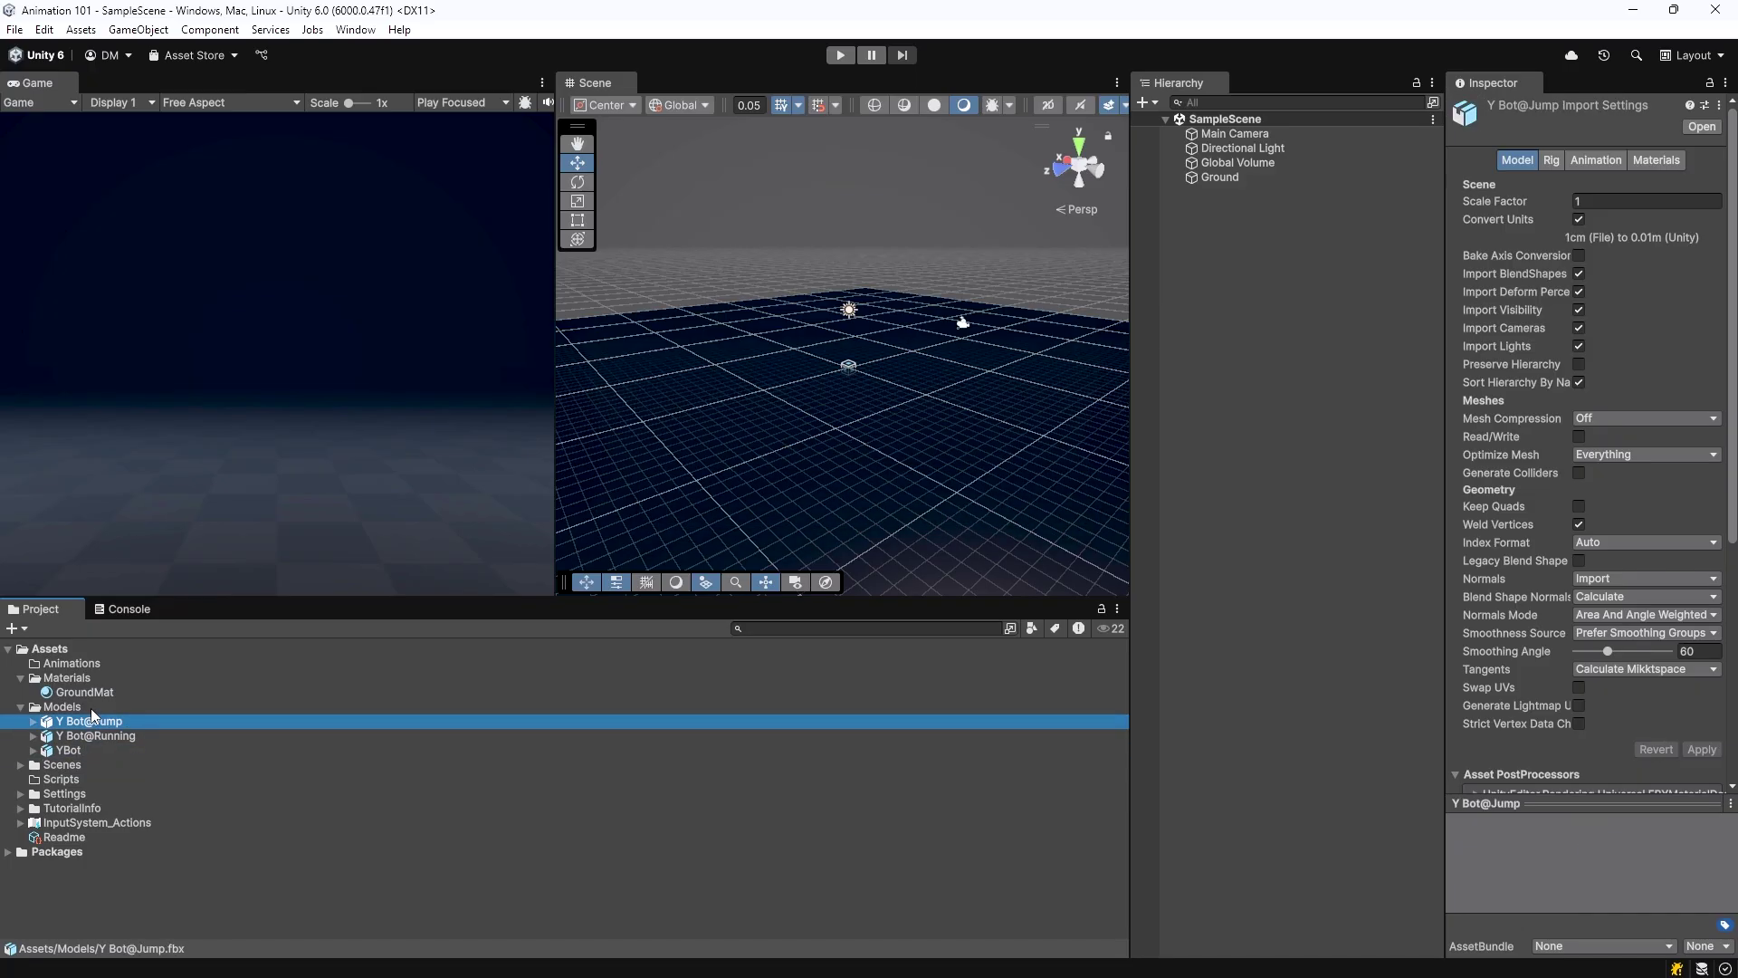
{"action": "left_click", "coordinate": [82, 749], "text": "shift"}
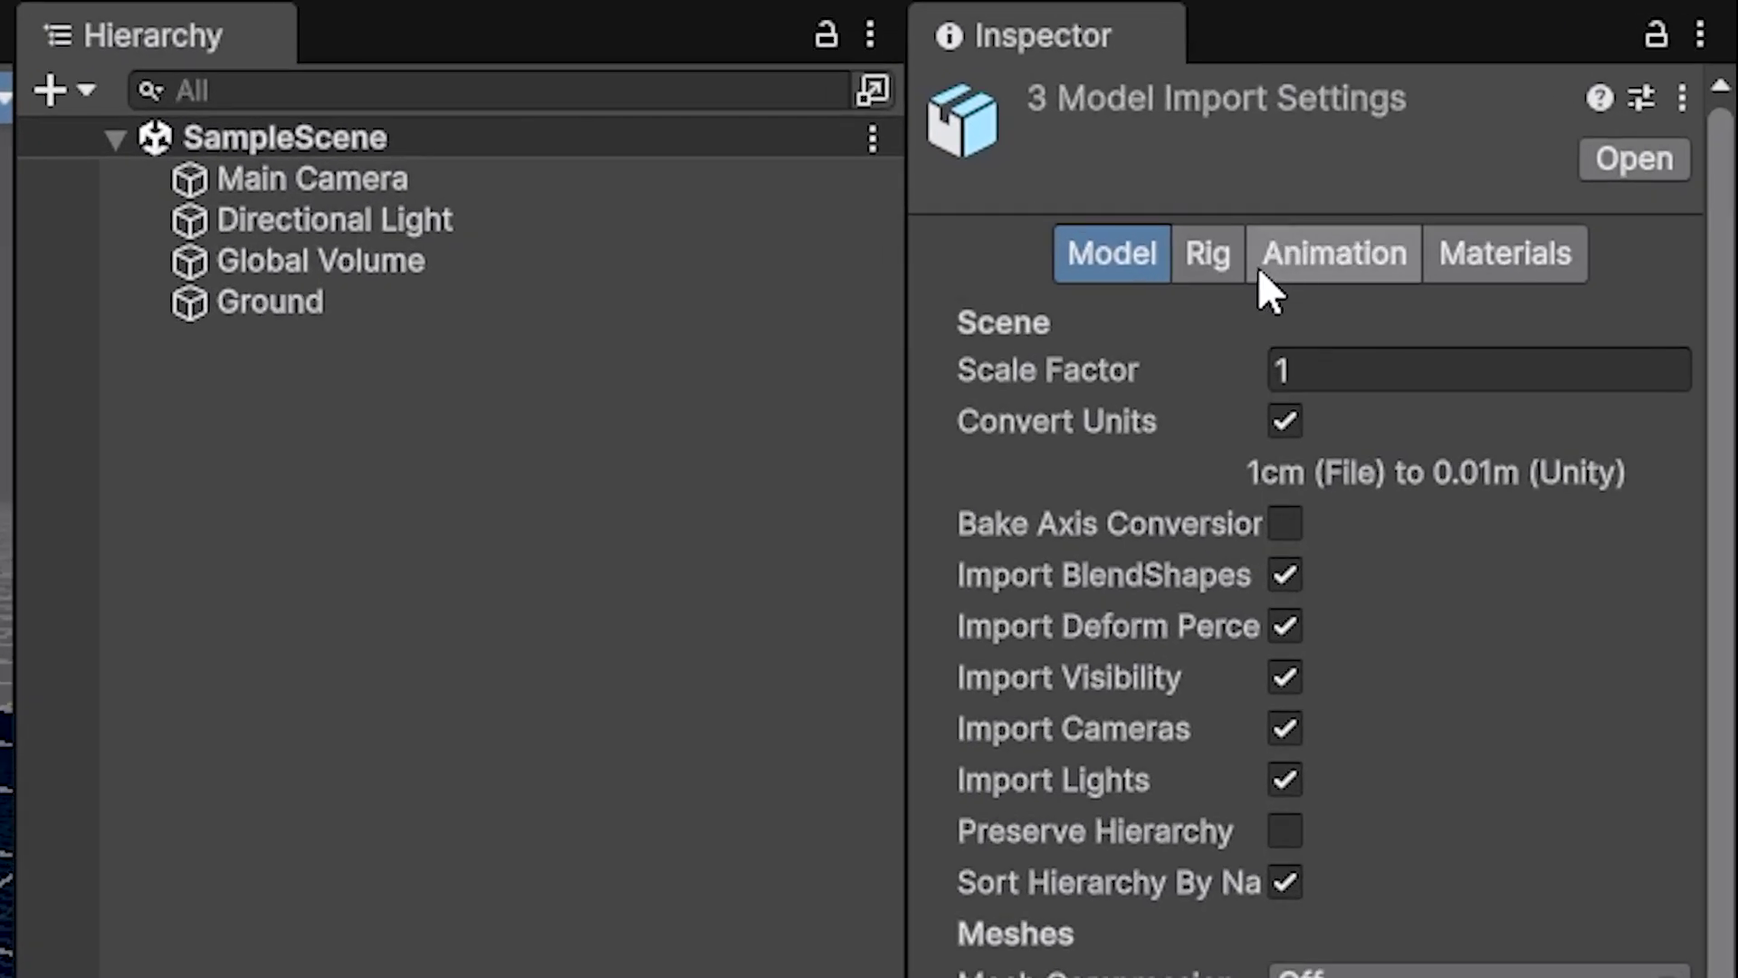
Step: Set the rig Animation Type of all three models to Humanoid and apply
{"action": "left_click", "coordinate": [1231, 264]}
{"action": "left_click", "coordinate": [1353, 326]}
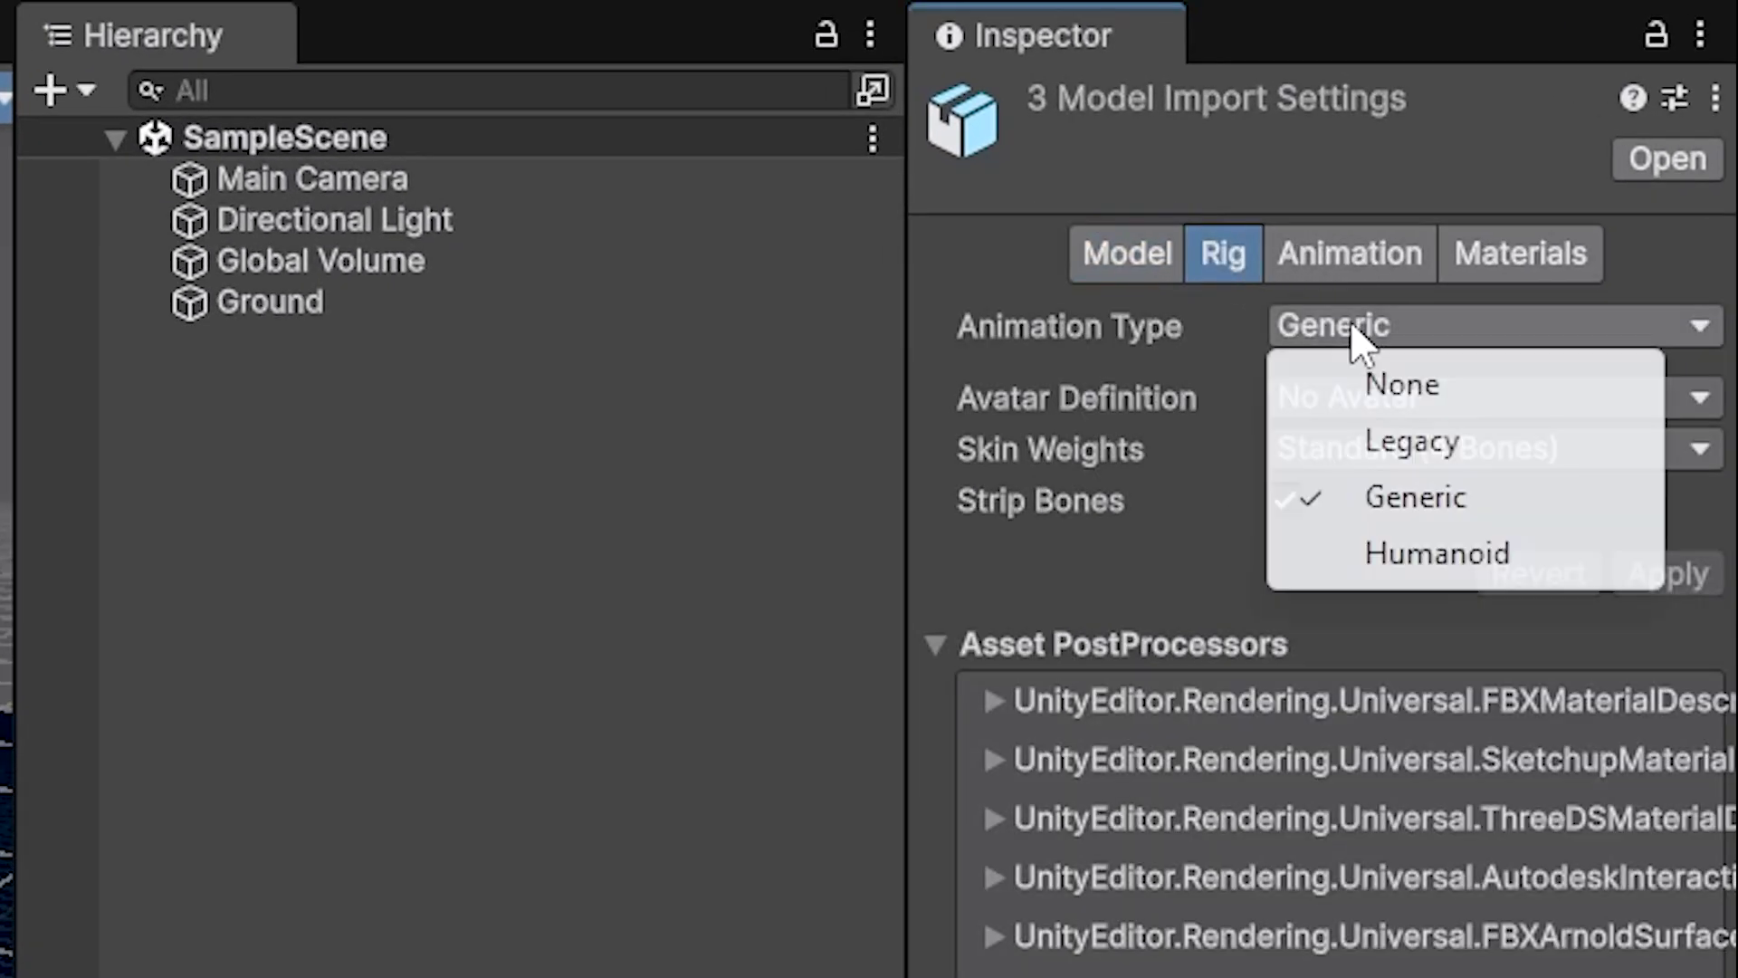
{"action": "left_click", "coordinate": [1331, 563]}
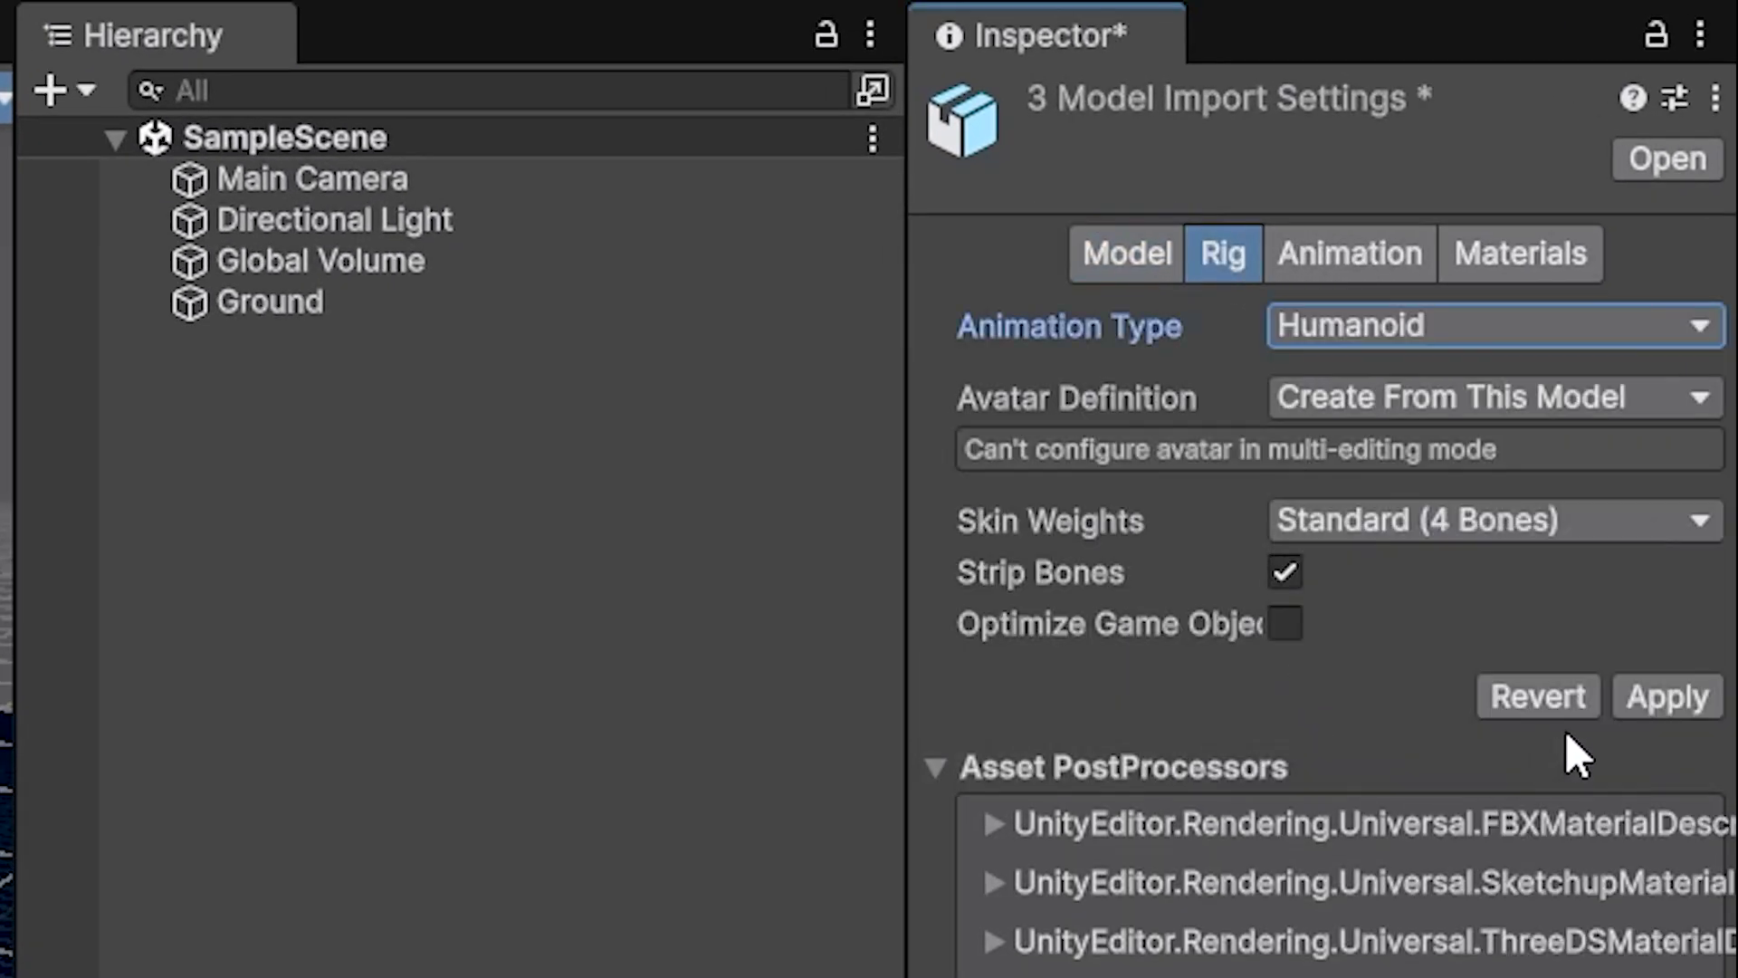
{"action": "left_click", "coordinate": [1657, 699]}
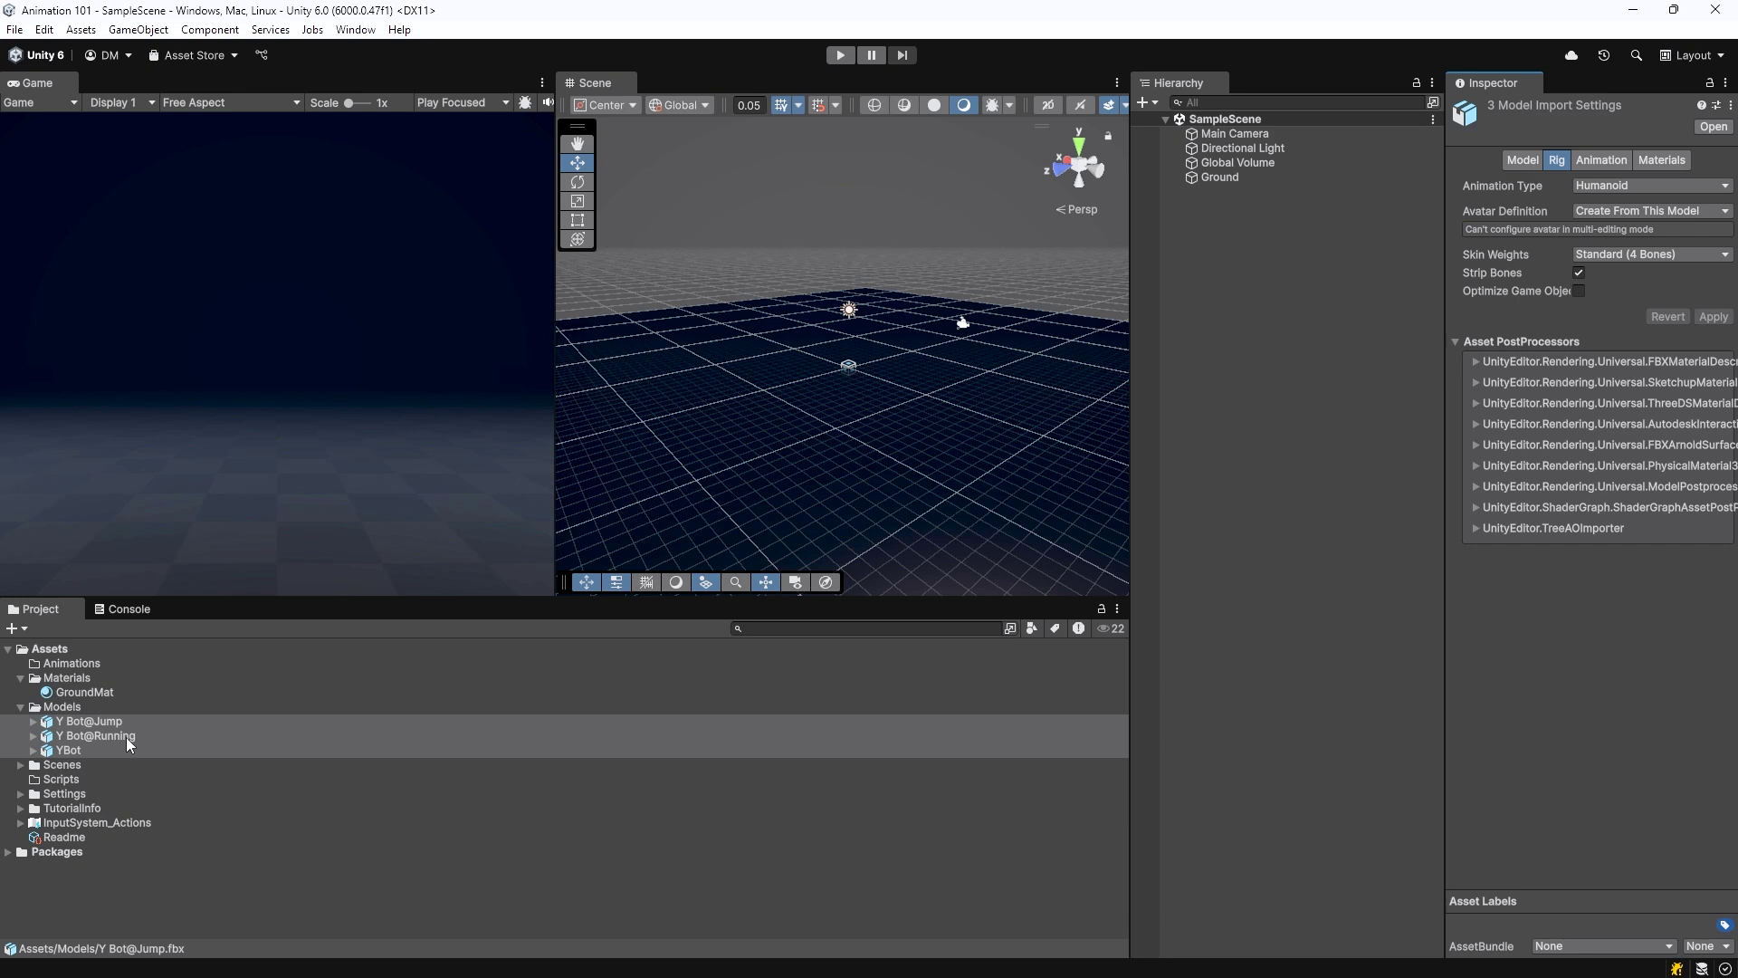
Step: Make Y Bot@Running copy its avatar from YBotAvatar
{"action": "left_click", "coordinate": [126, 737]}
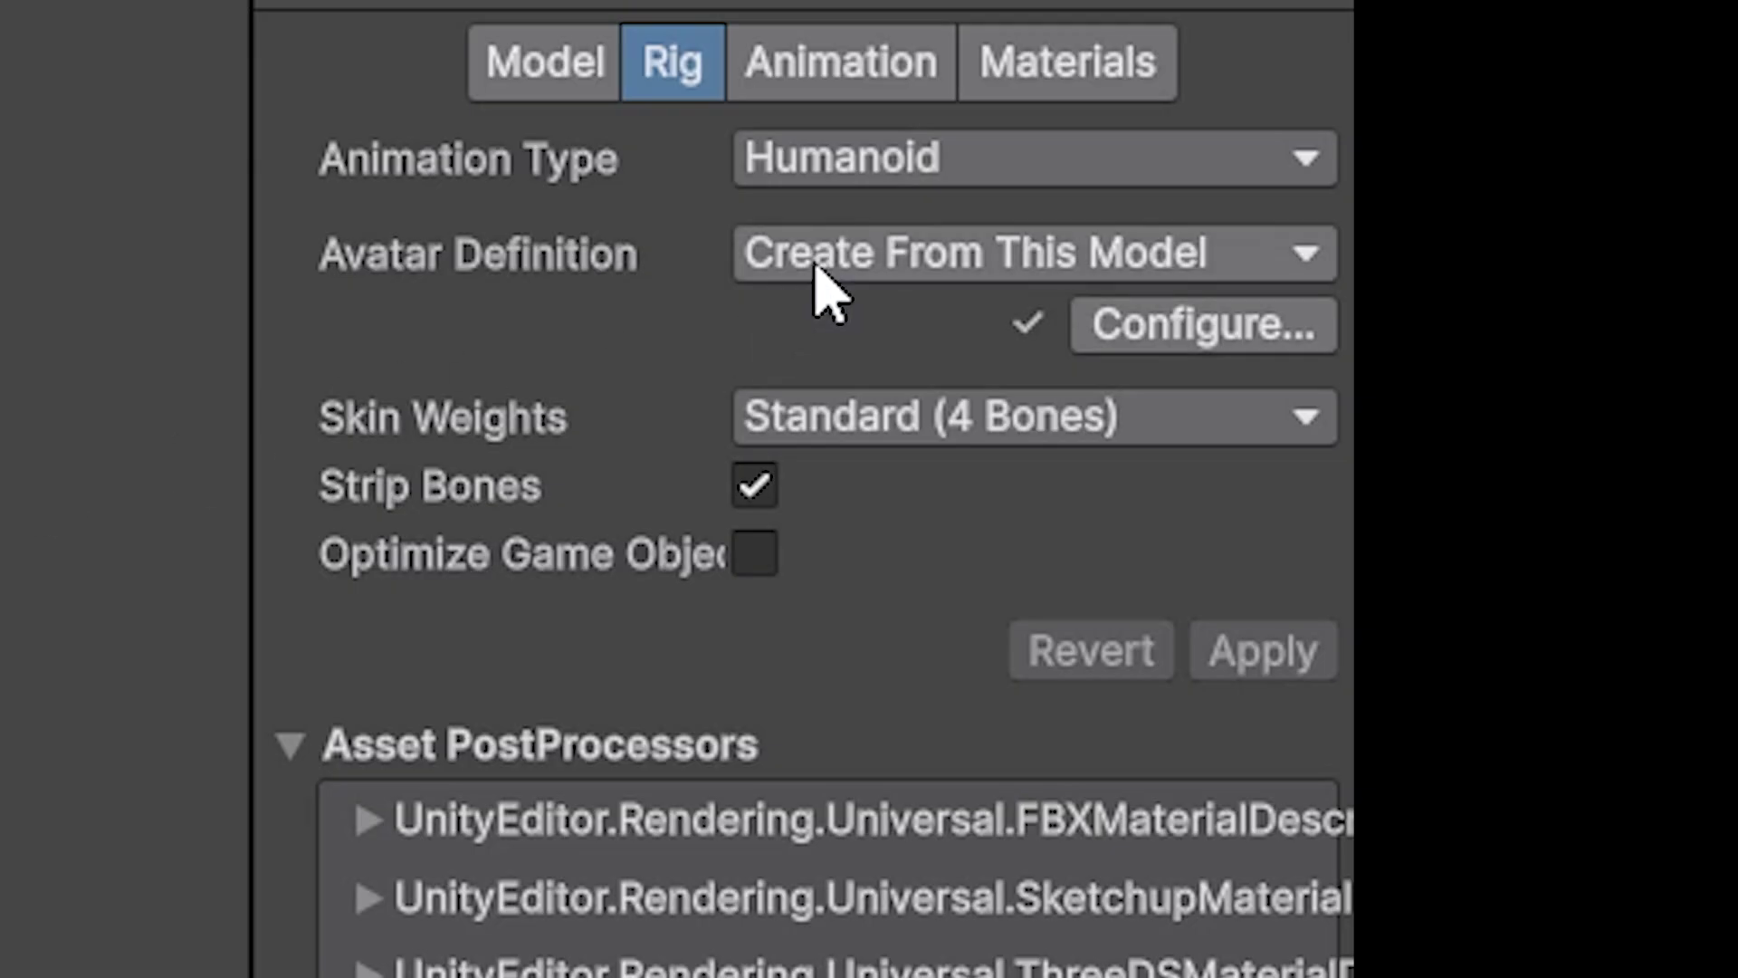
{"action": "left_click", "coordinate": [814, 262]}
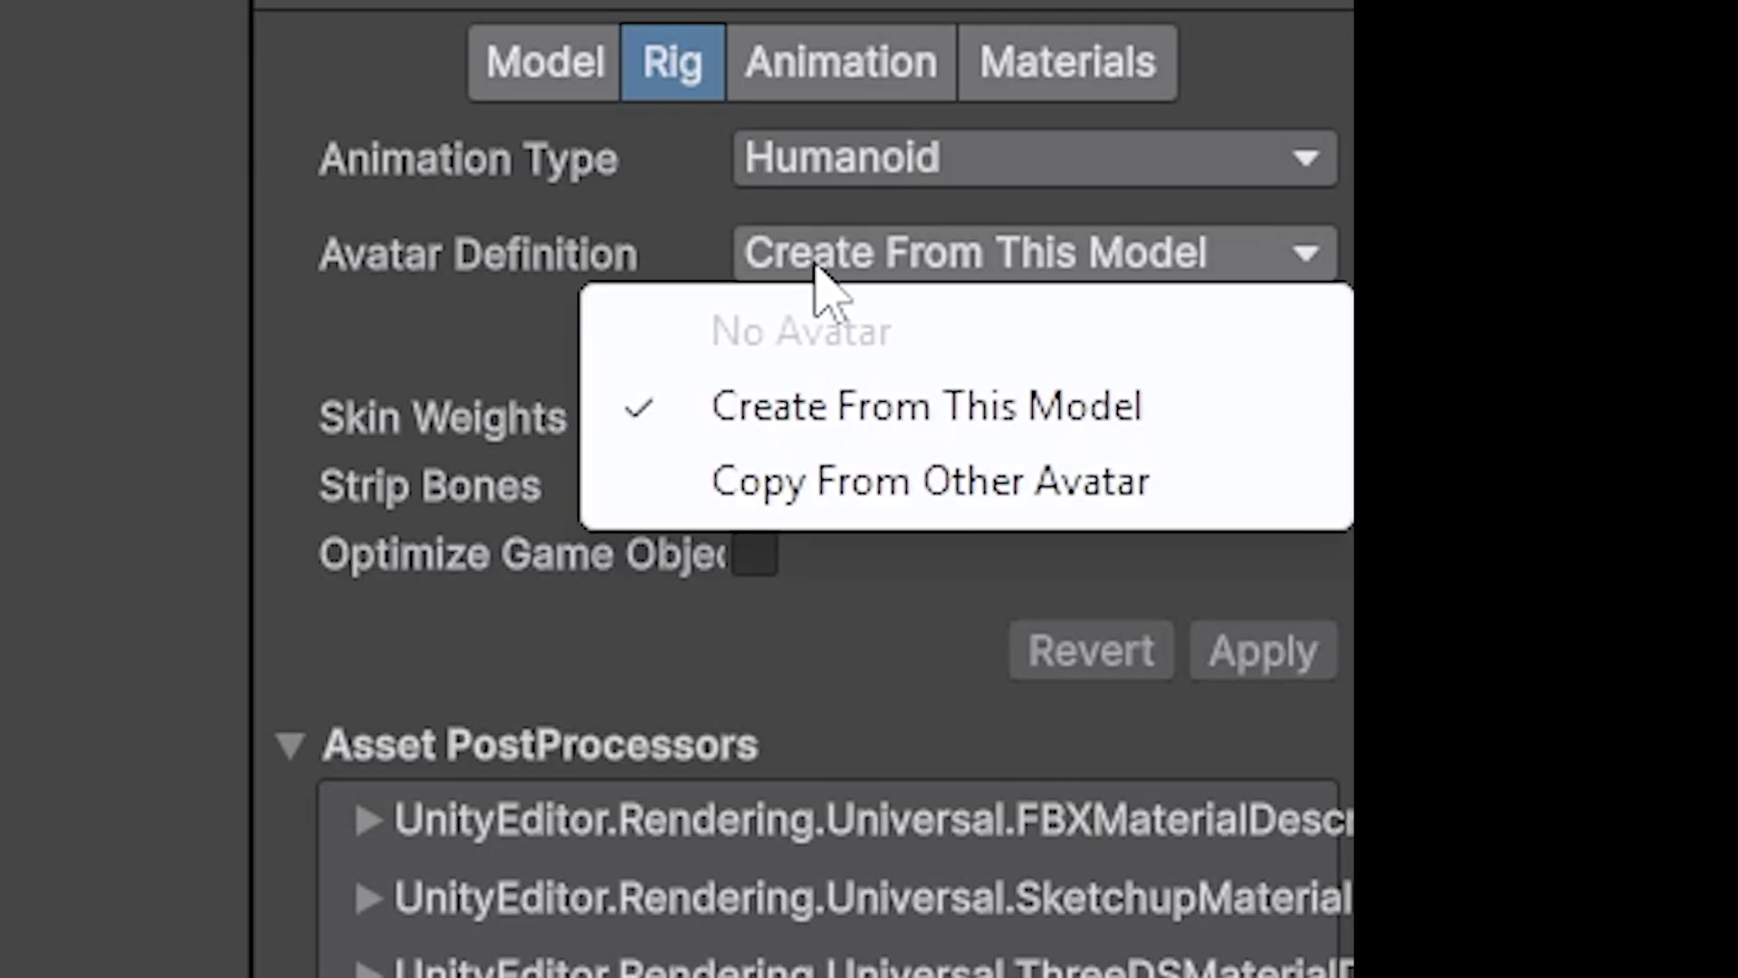
{"action": "left_click", "coordinate": [857, 484]}
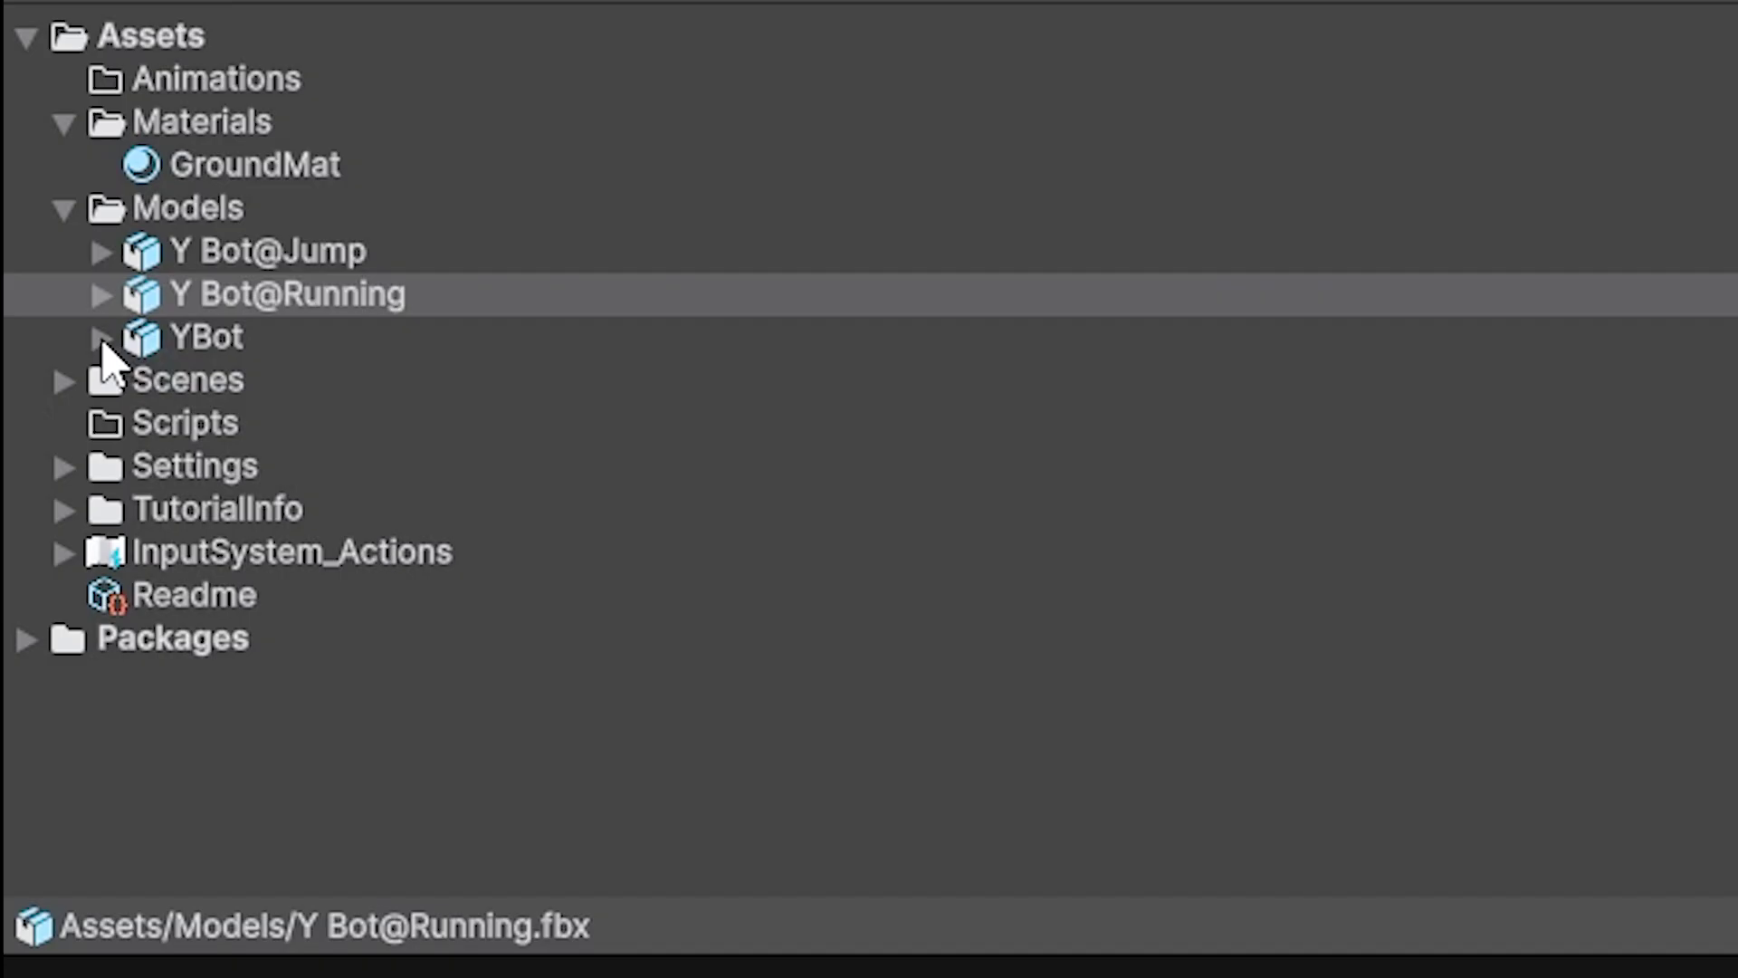
{"action": "left_click", "coordinate": [102, 336]}
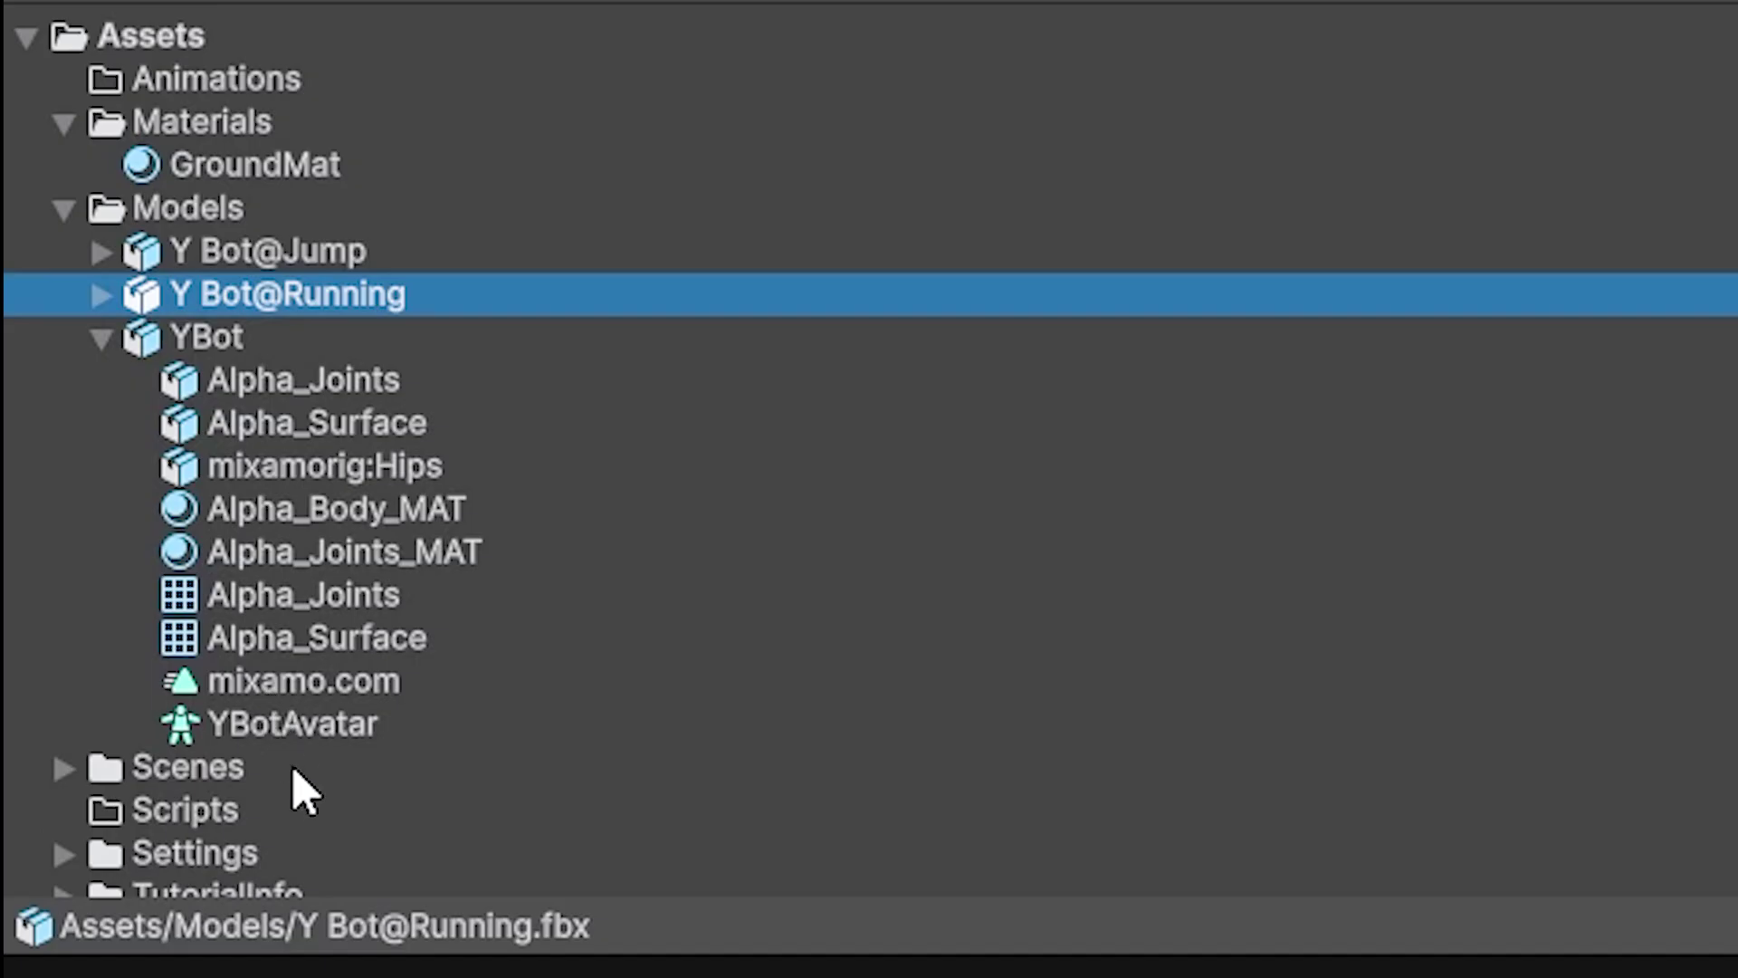
{"action": "left_click", "coordinate": [278, 729]}
{"action": "left_click_drag", "start_coordinate": [278, 729], "coordinate": [1422, 448]}
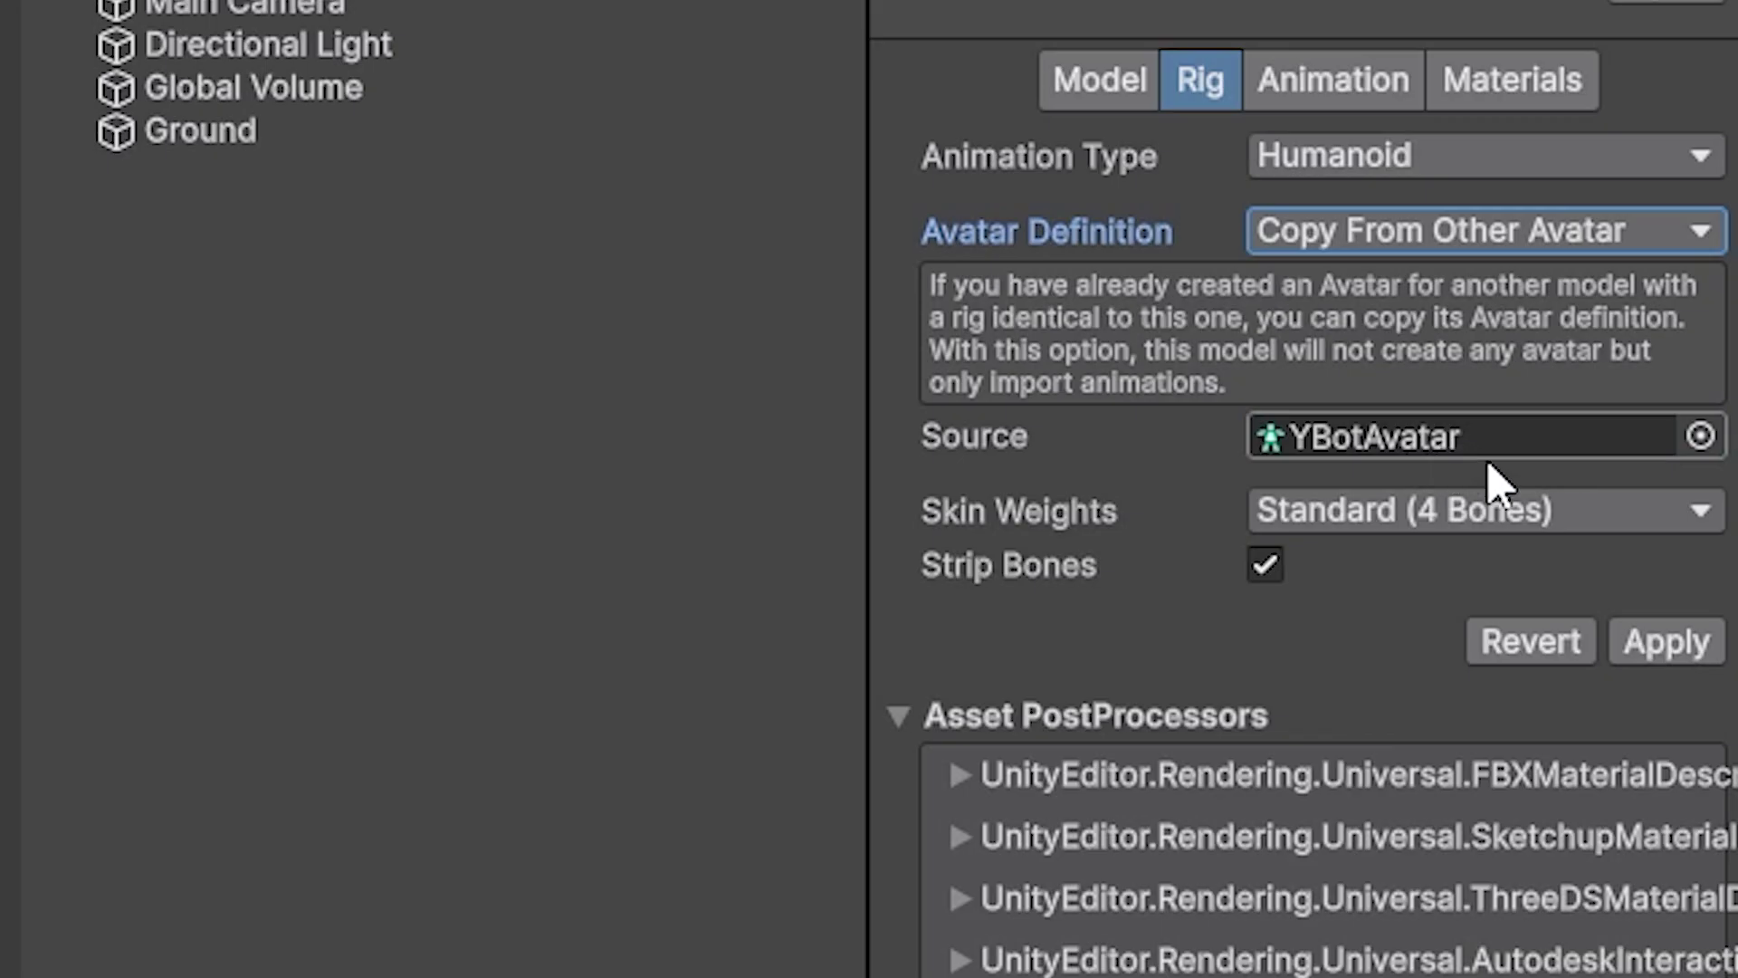
Step: Make Y Bot@Jump copy its avatar from YBotAvatar, apply, and view its animation settings
{"action": "left_click", "coordinate": [1668, 645]}
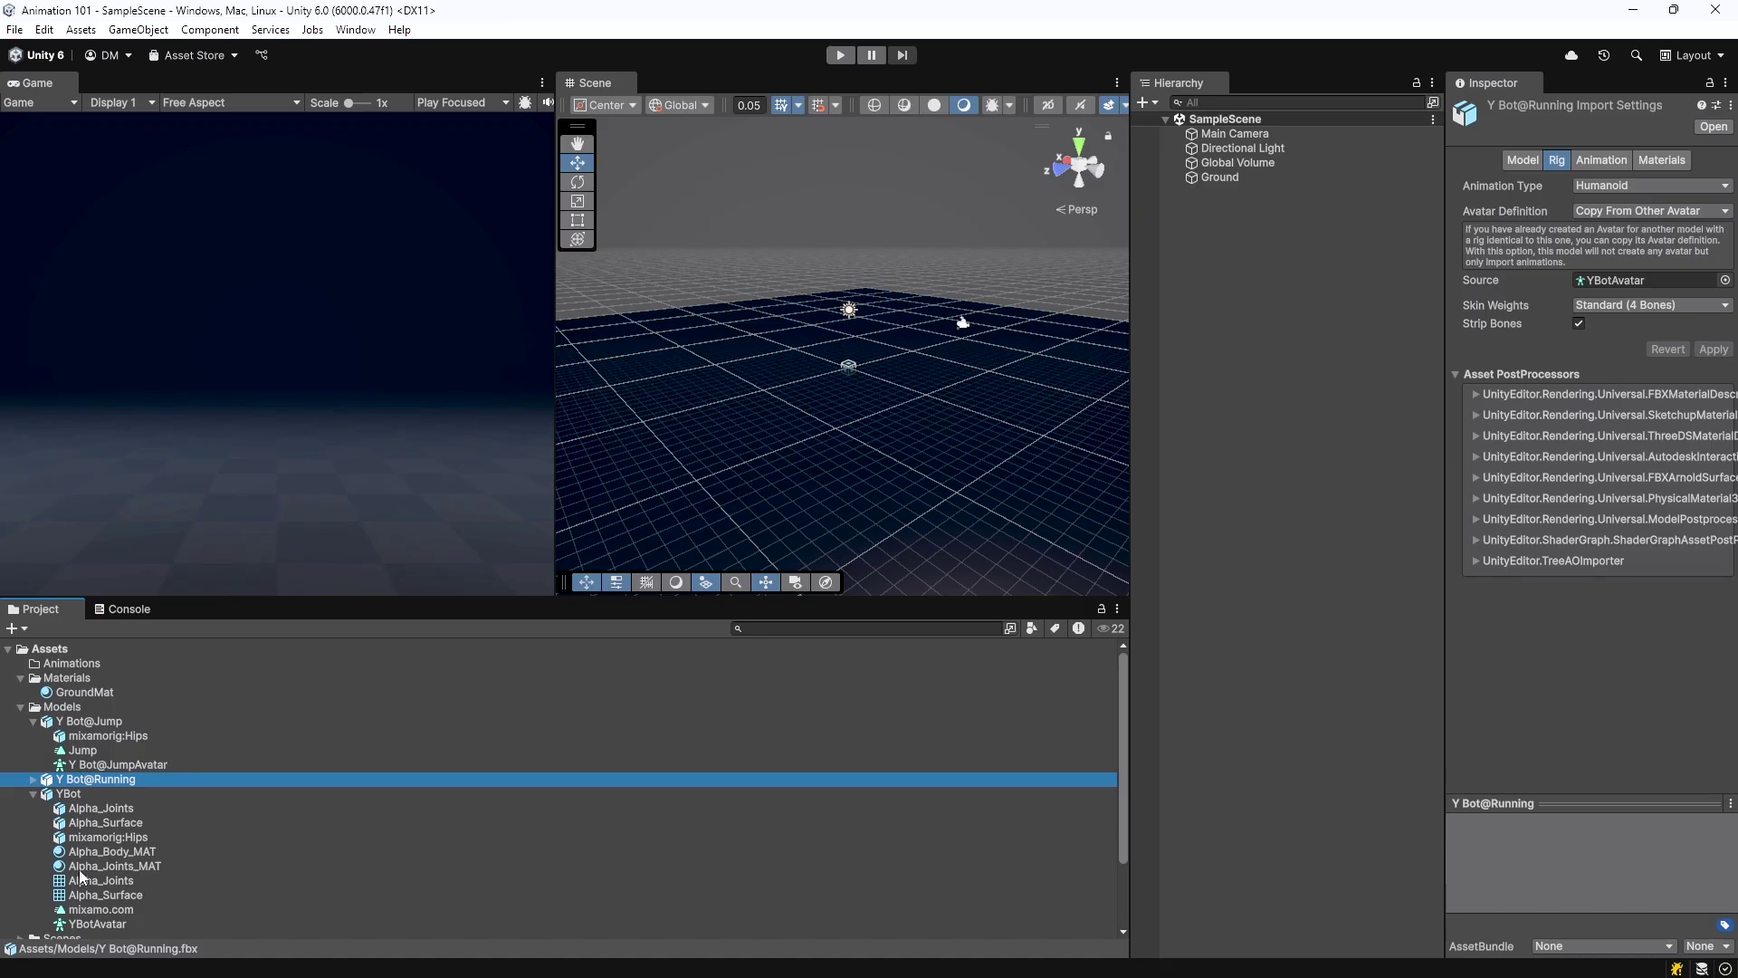
{"action": "left_click", "coordinate": [1649, 210]}
{"action": "left_click", "coordinate": [1602, 270]}
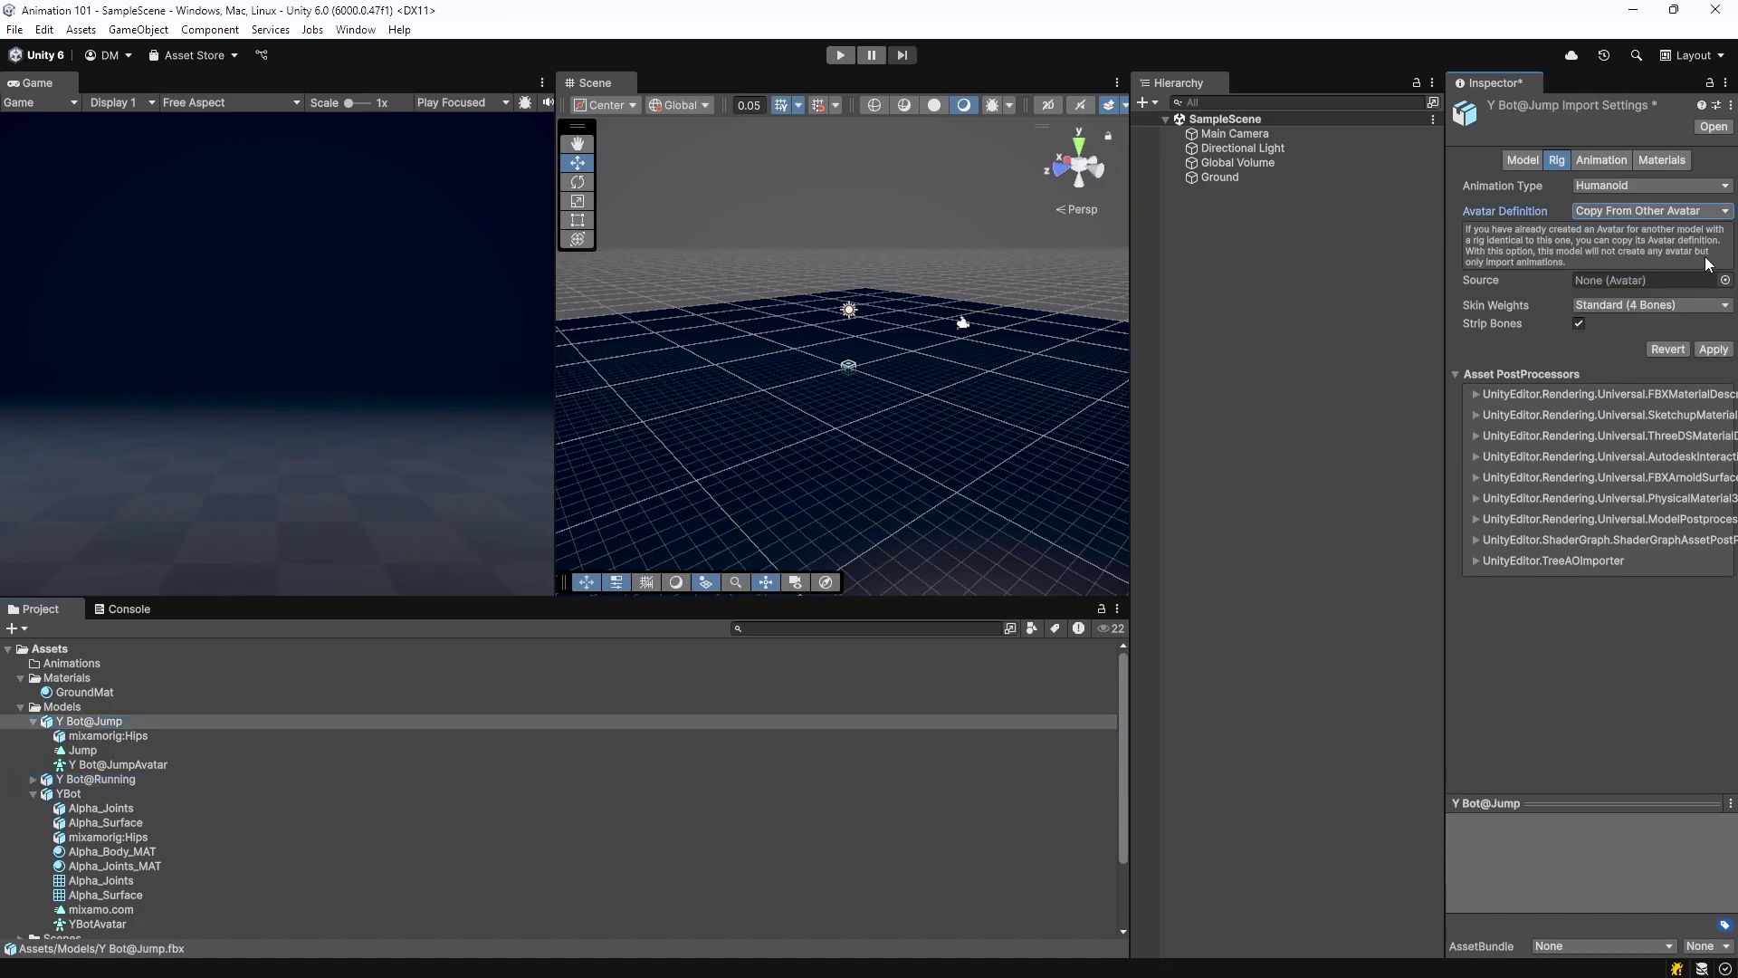
{"action": "left_click_drag", "start_coordinate": [97, 923], "coordinate": [1629, 281]}
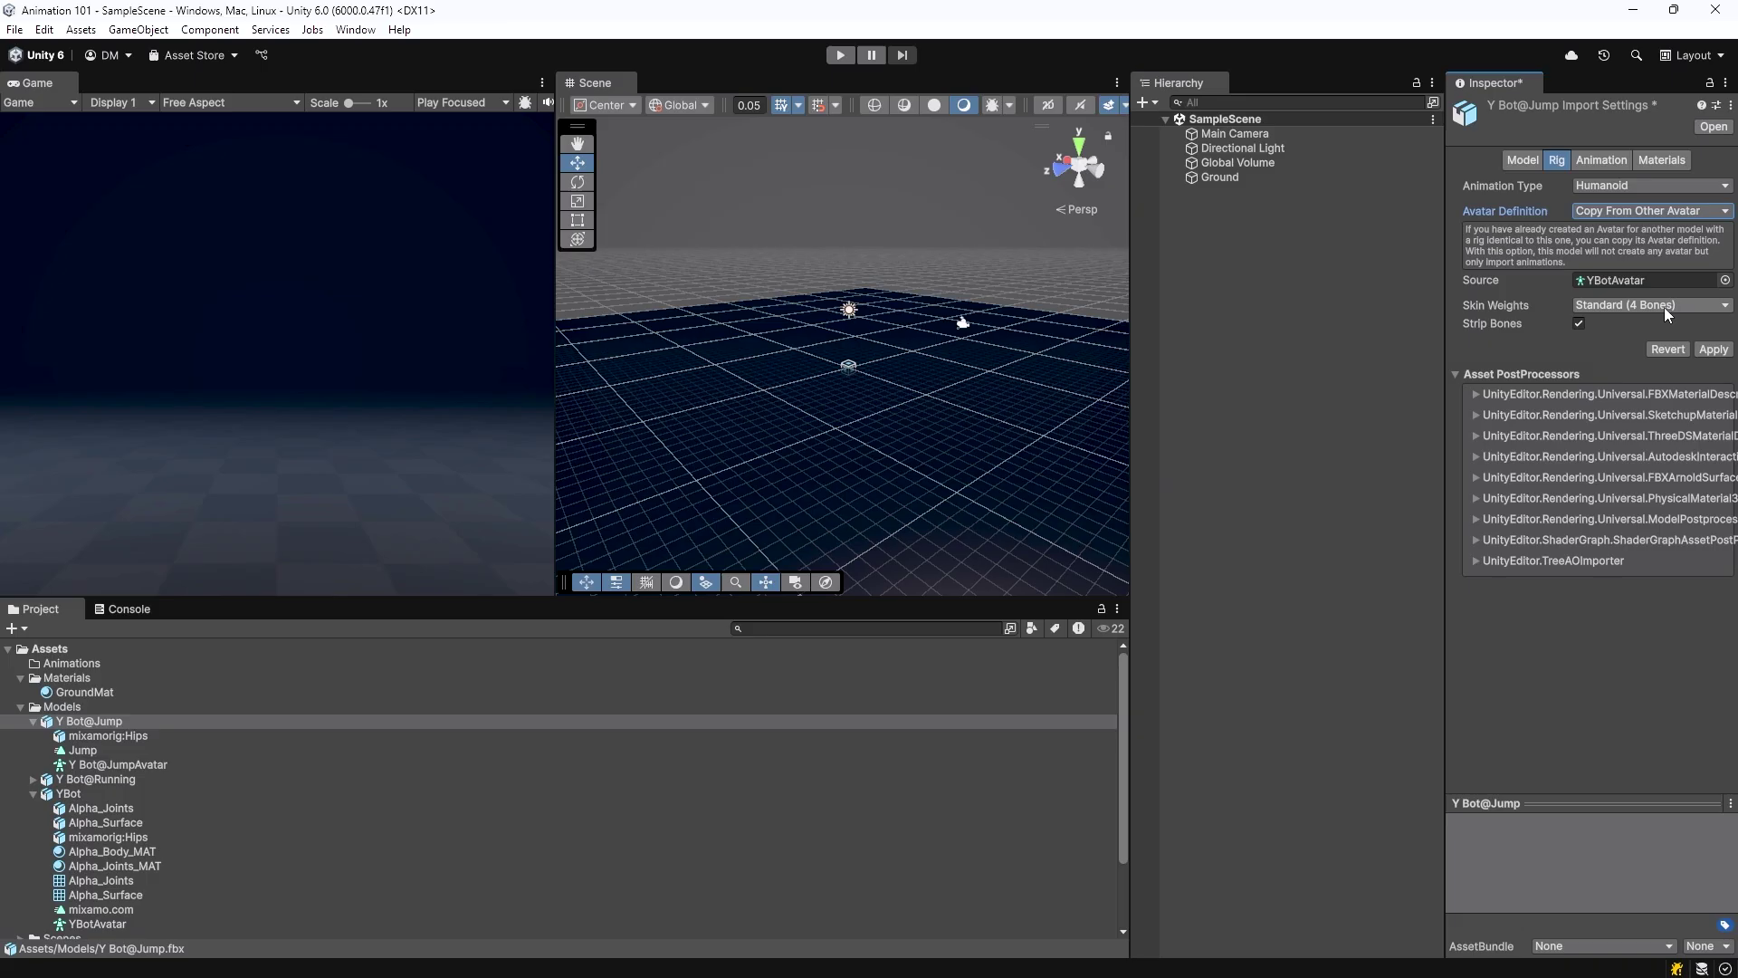
{"action": "left_click", "coordinate": [1713, 349]}
{"action": "left_click", "coordinate": [34, 722]}
{"action": "left_click", "coordinate": [33, 750]}
{"action": "left_click", "coordinate": [1601, 160]}
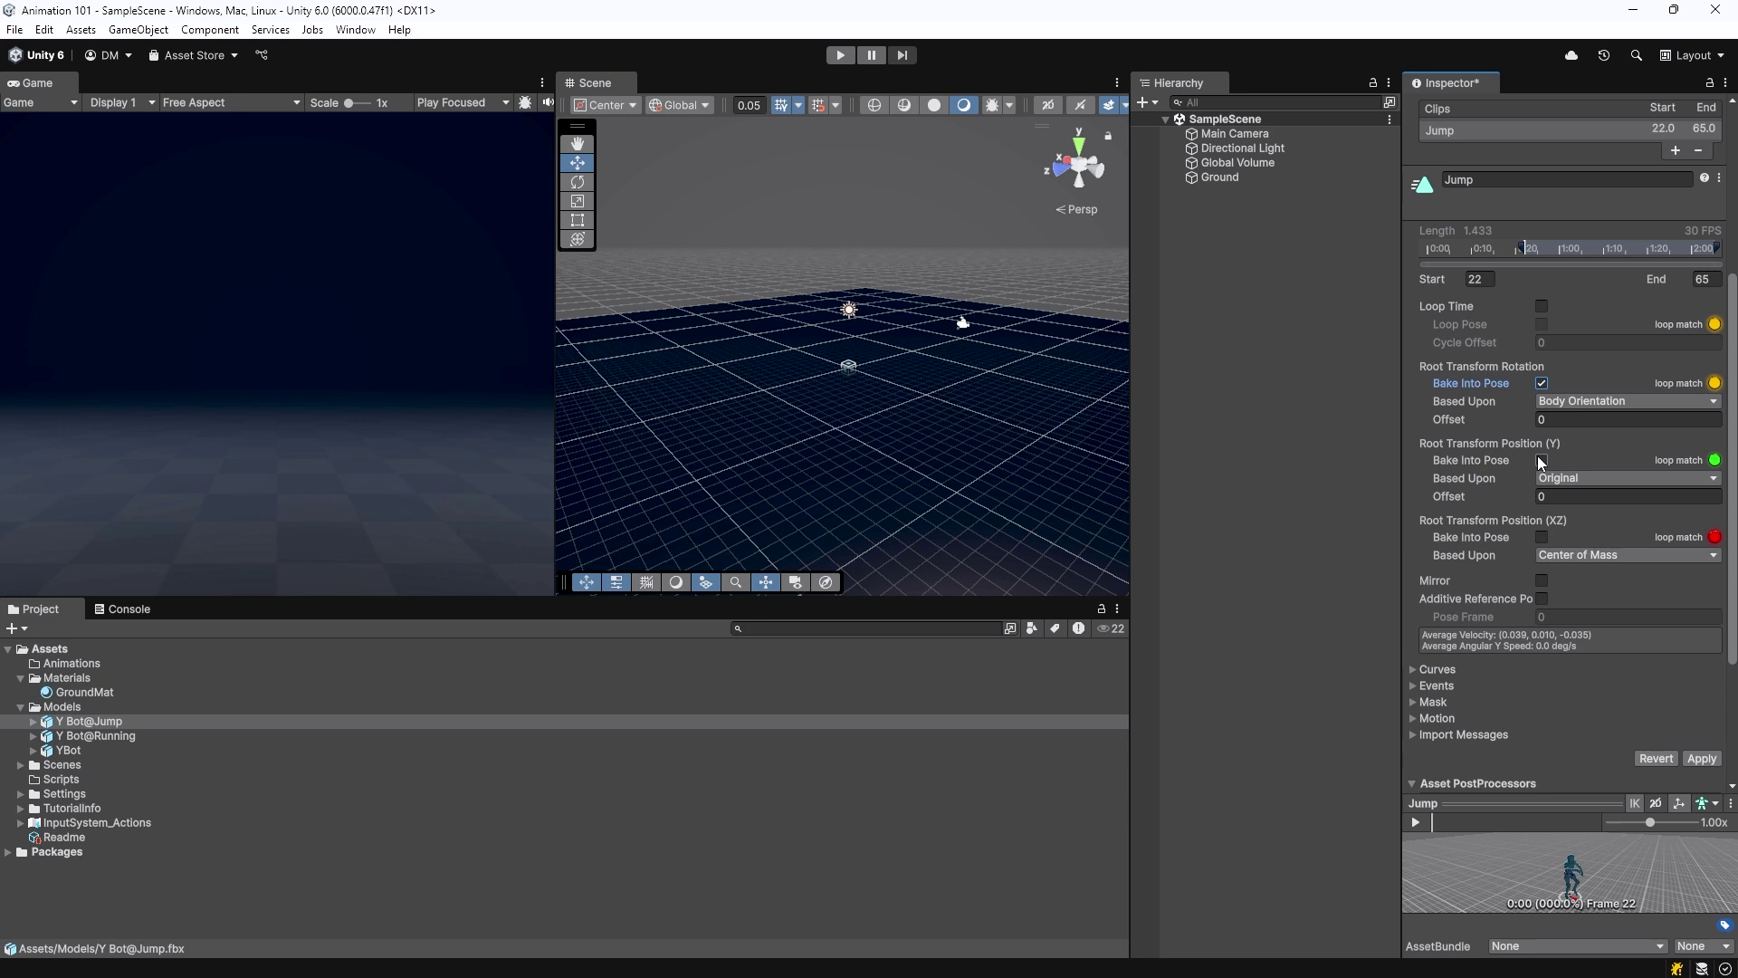
{"action": "left_click", "coordinate": [91, 722]}
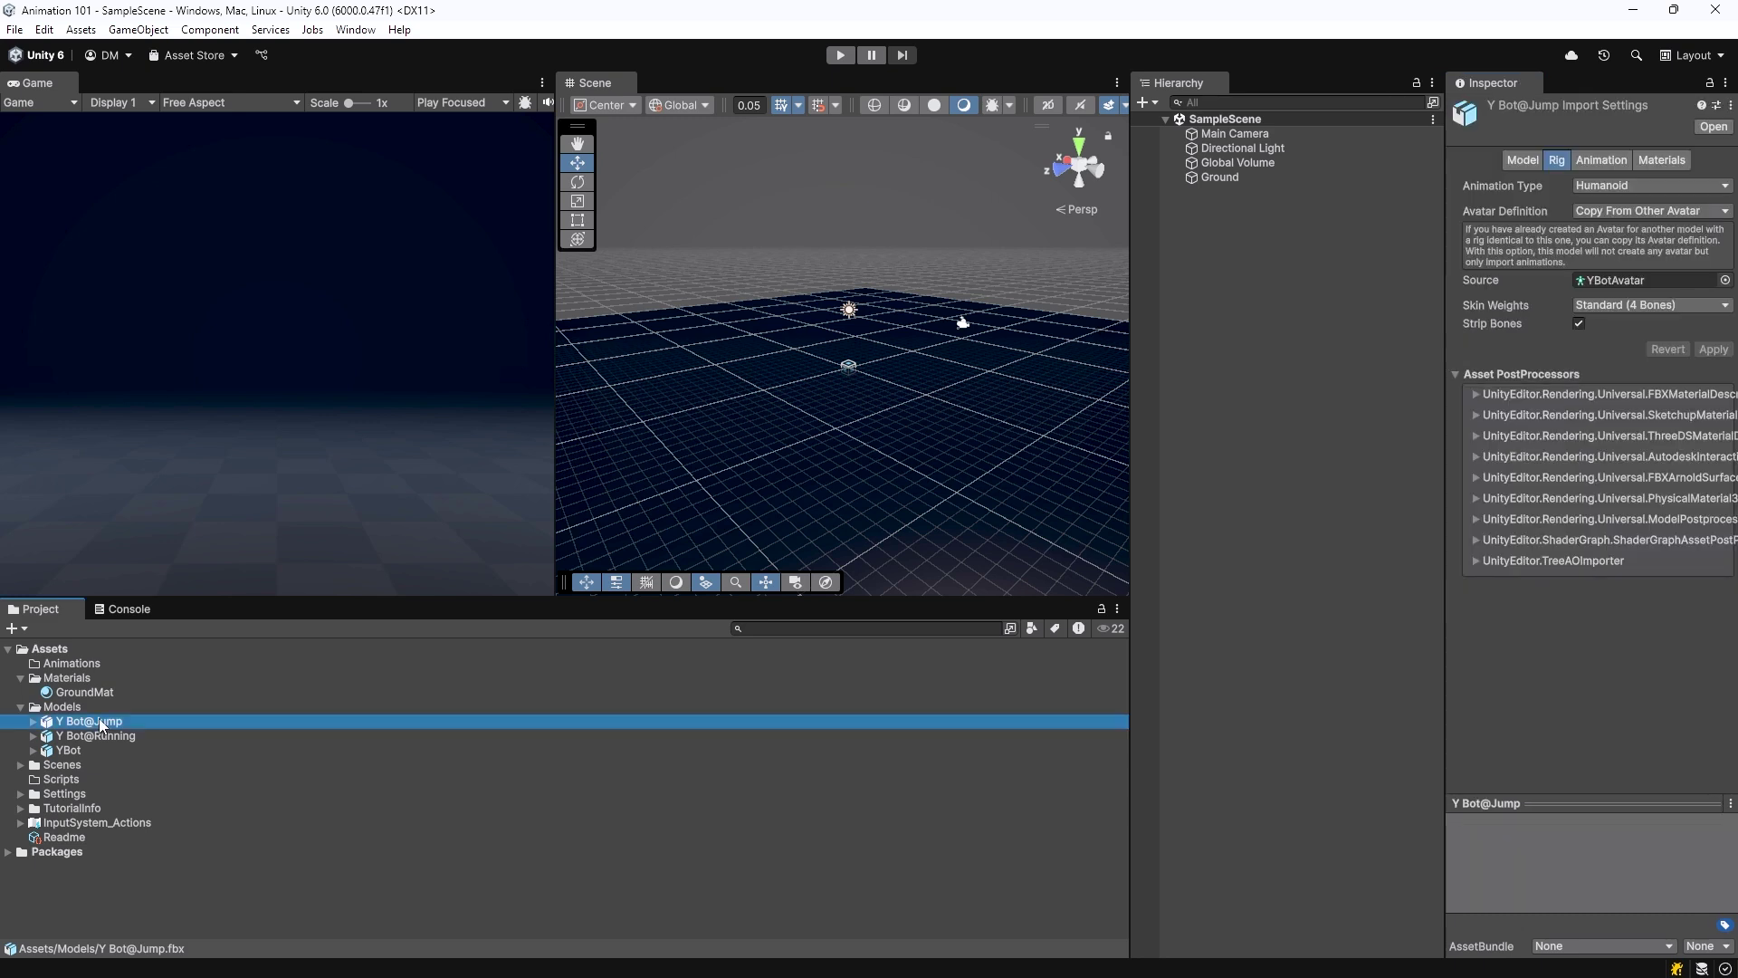
Step: Drag the Jump clip's start marker so the clip begins at frame 22
{"action": "left_click", "coordinate": [33, 750]}
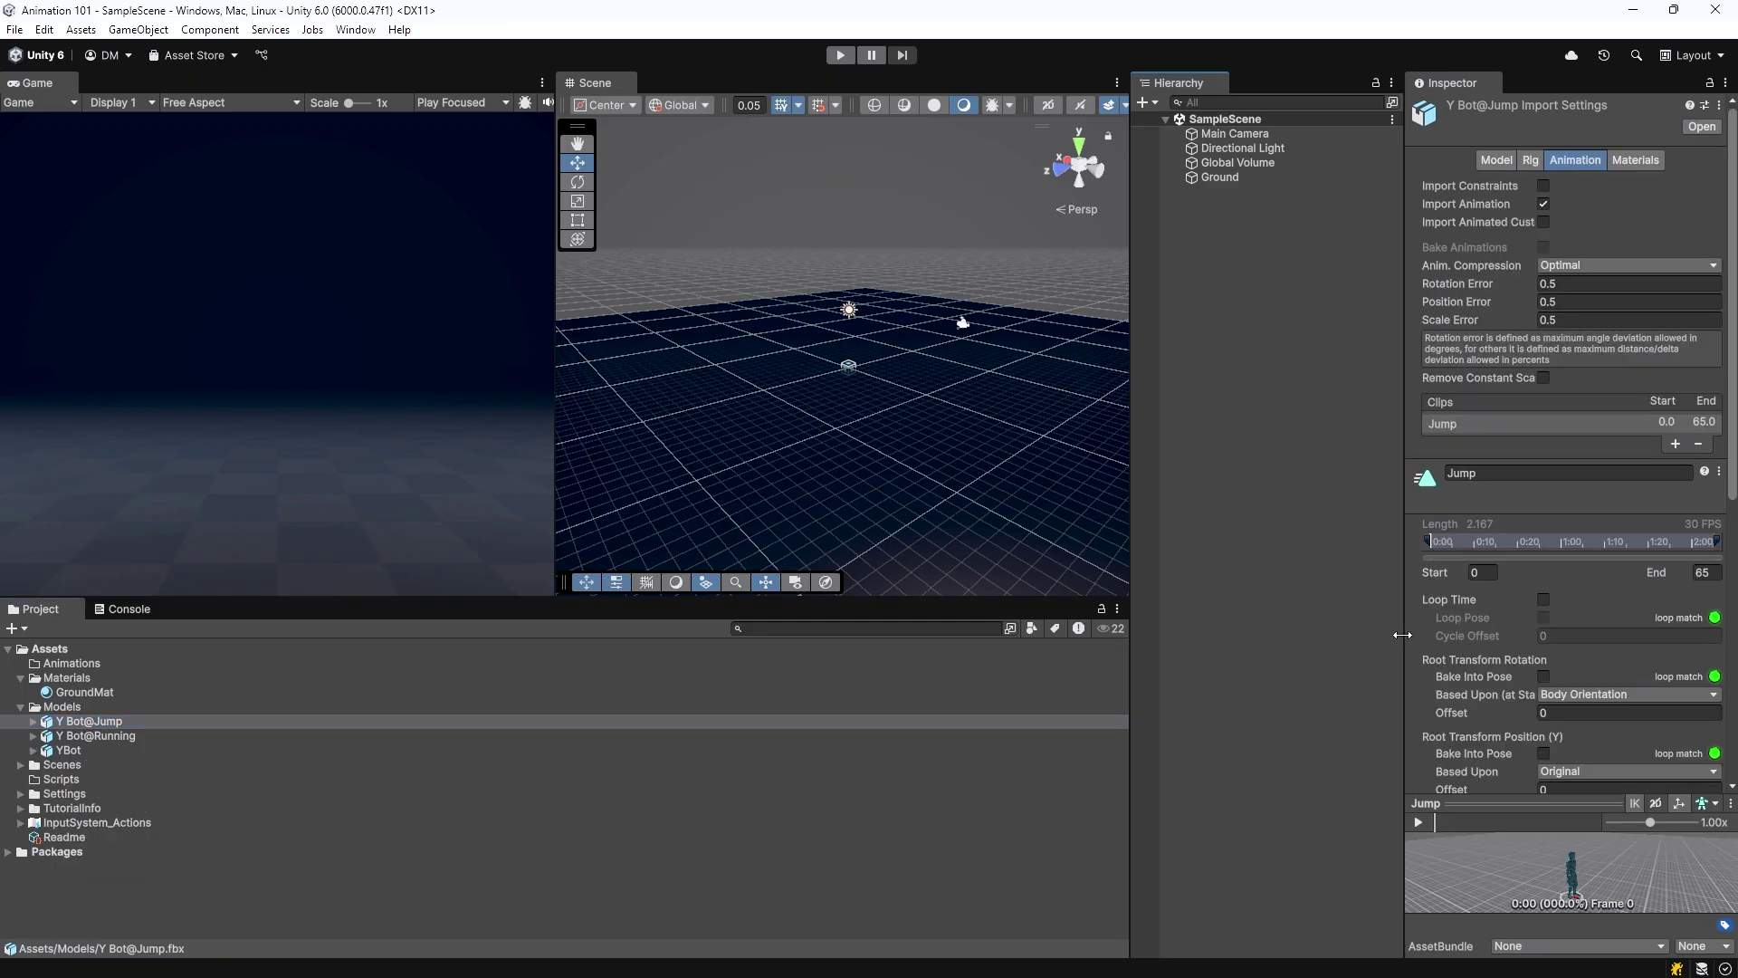
{"action": "left_click_drag", "start_coordinate": [1404, 633], "coordinate": [1400, 634]}
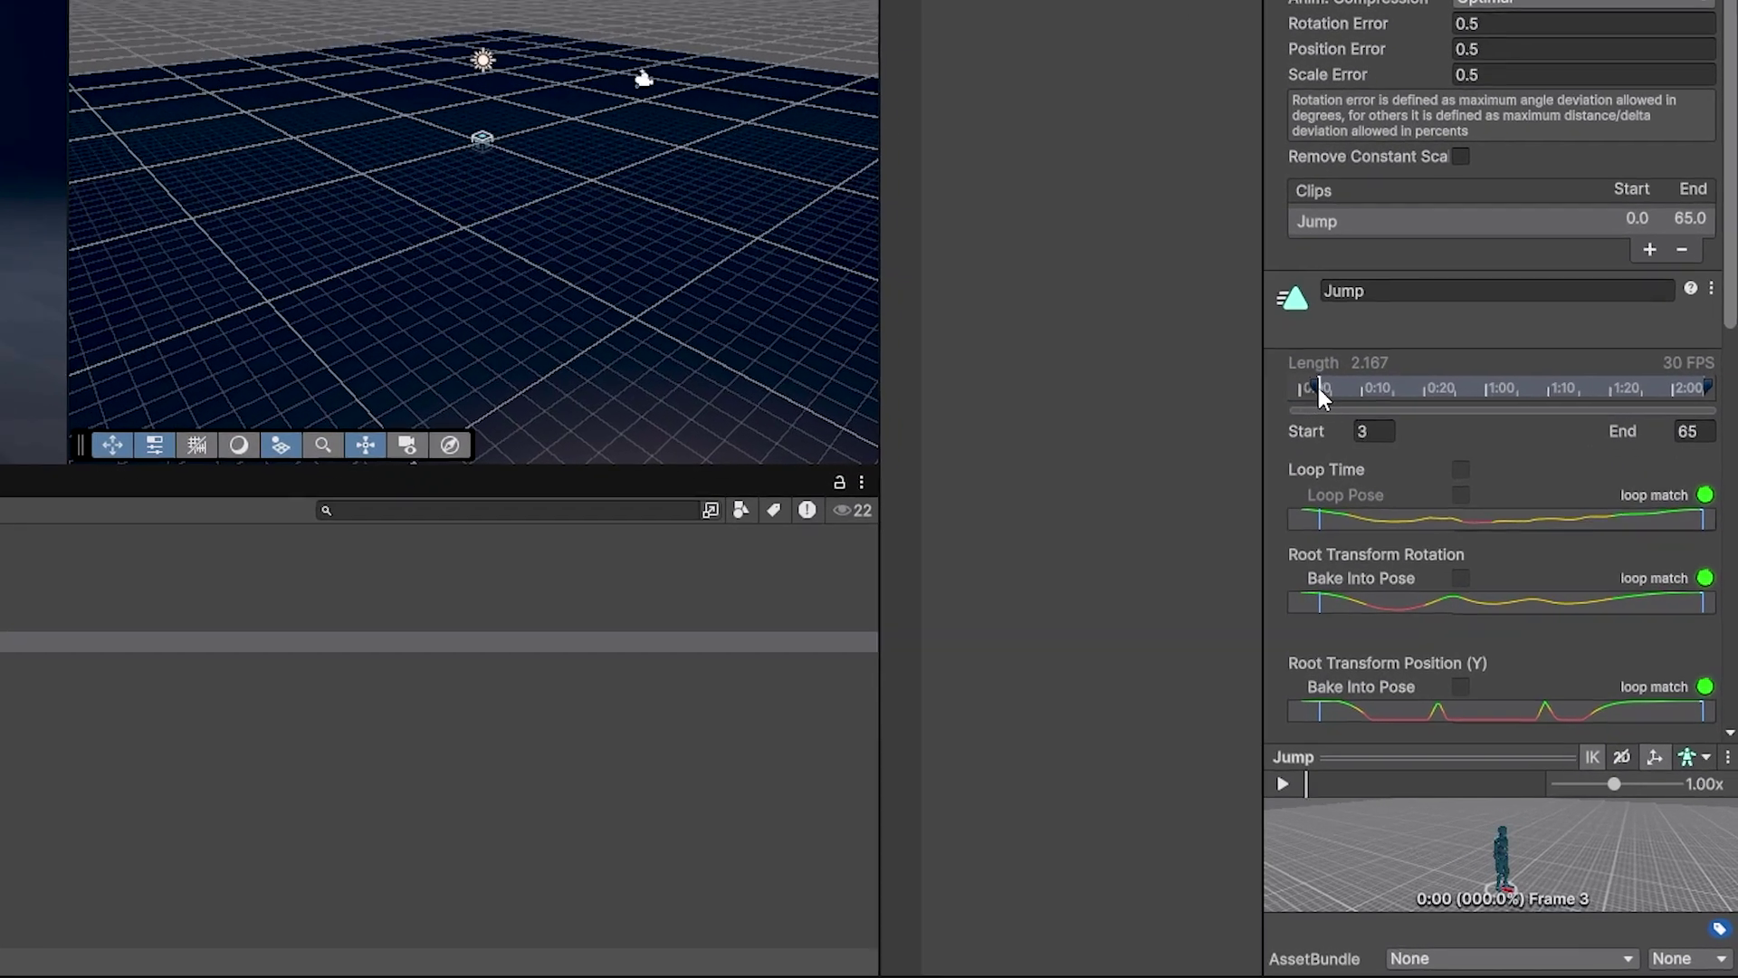
{"action": "left_click_drag", "start_coordinate": [1426, 548], "coordinate": [1446, 549]}
{"action": "left_click_drag", "start_coordinate": [1293, 346], "coordinate": [1399, 347]}
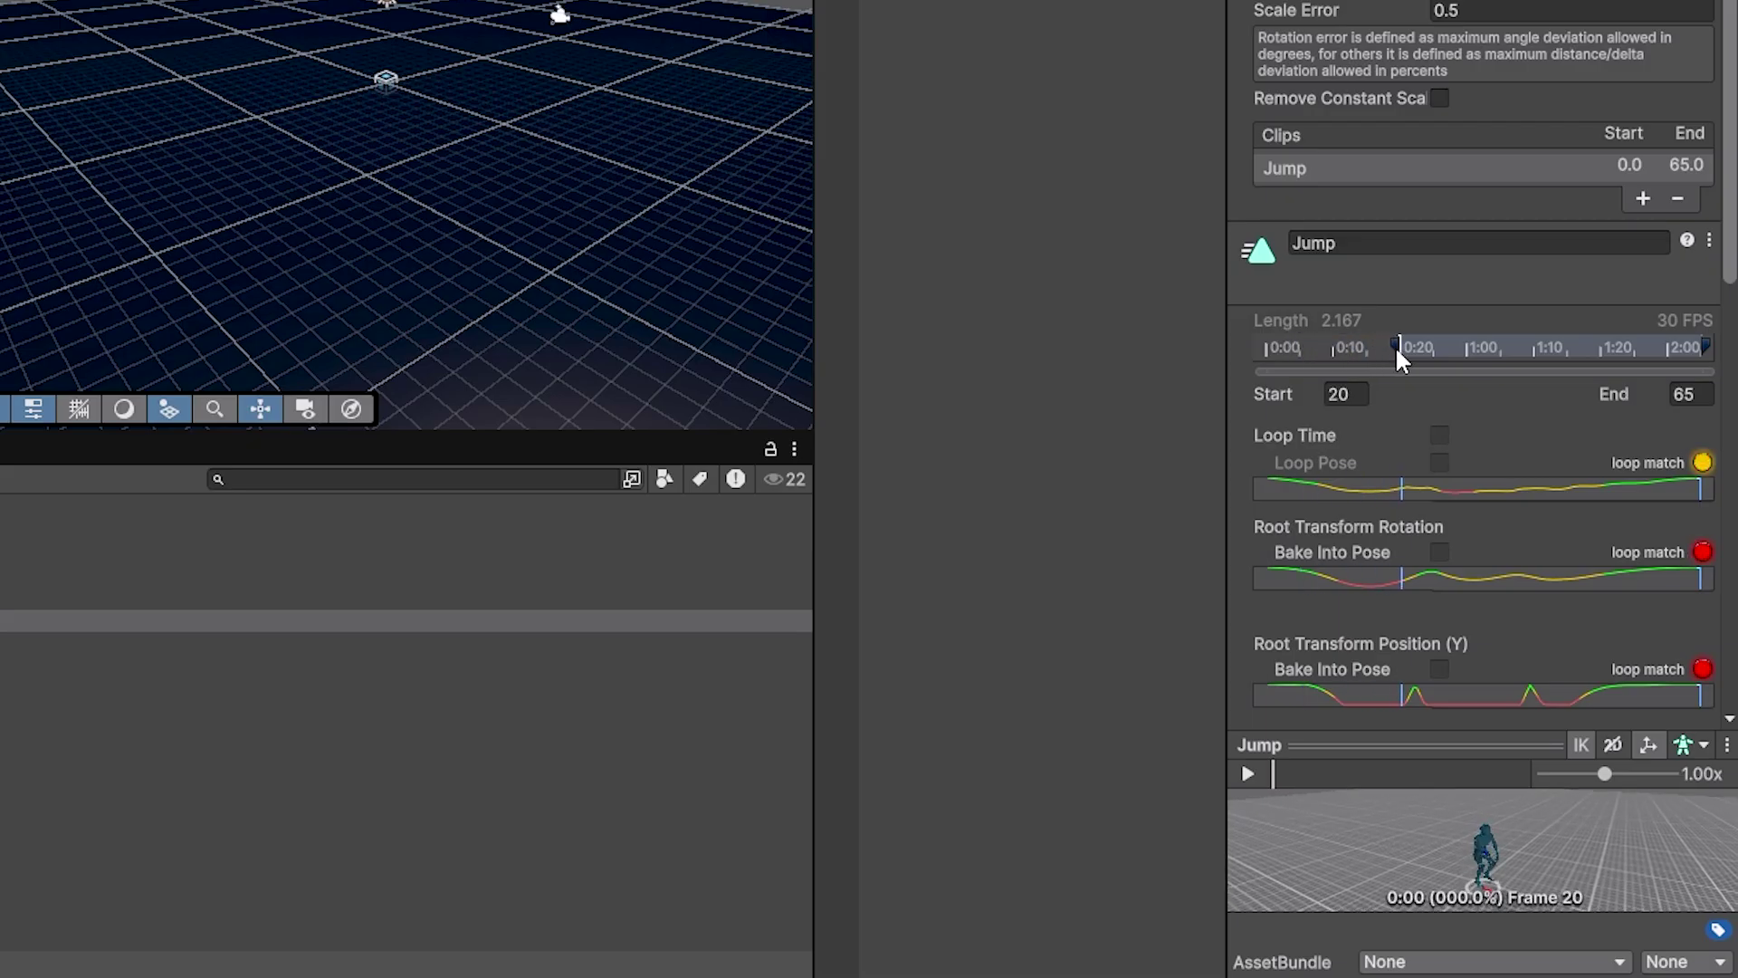
{"action": "left_click_drag", "start_coordinate": [1397, 347], "coordinate": [1409, 345]}
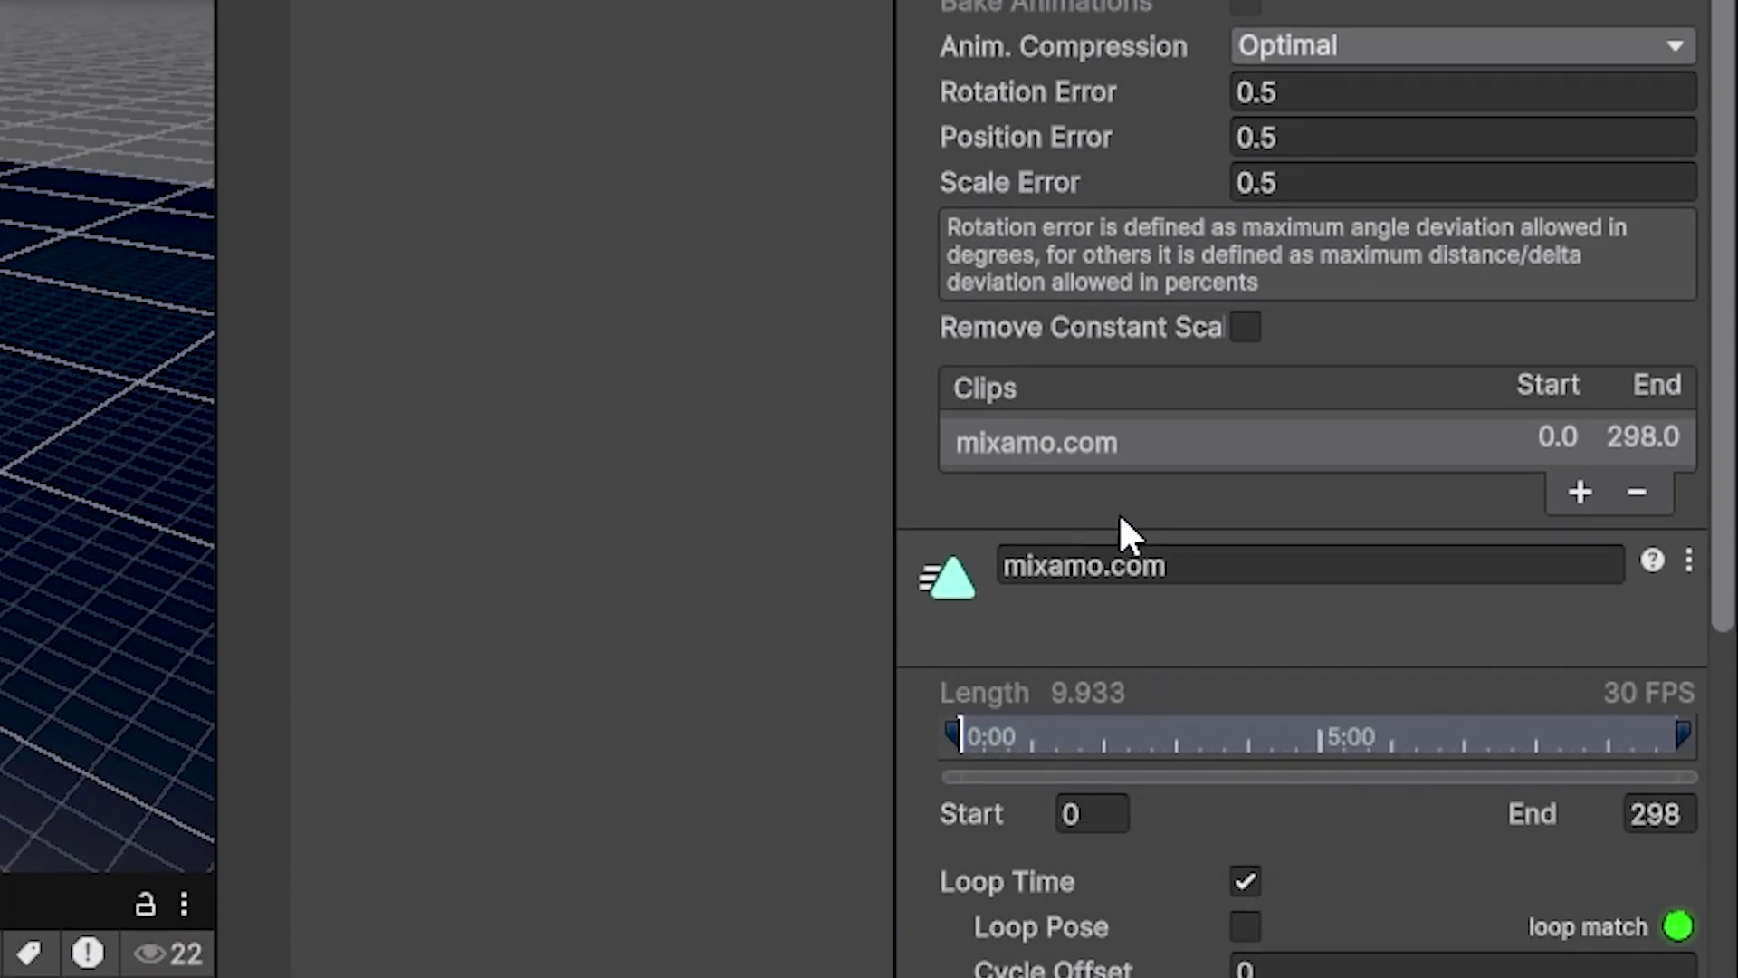
Step: Rename YBot's mixamo.com clip to Idle and enable Loop Time
{"action": "left_click", "coordinate": [1117, 570]}
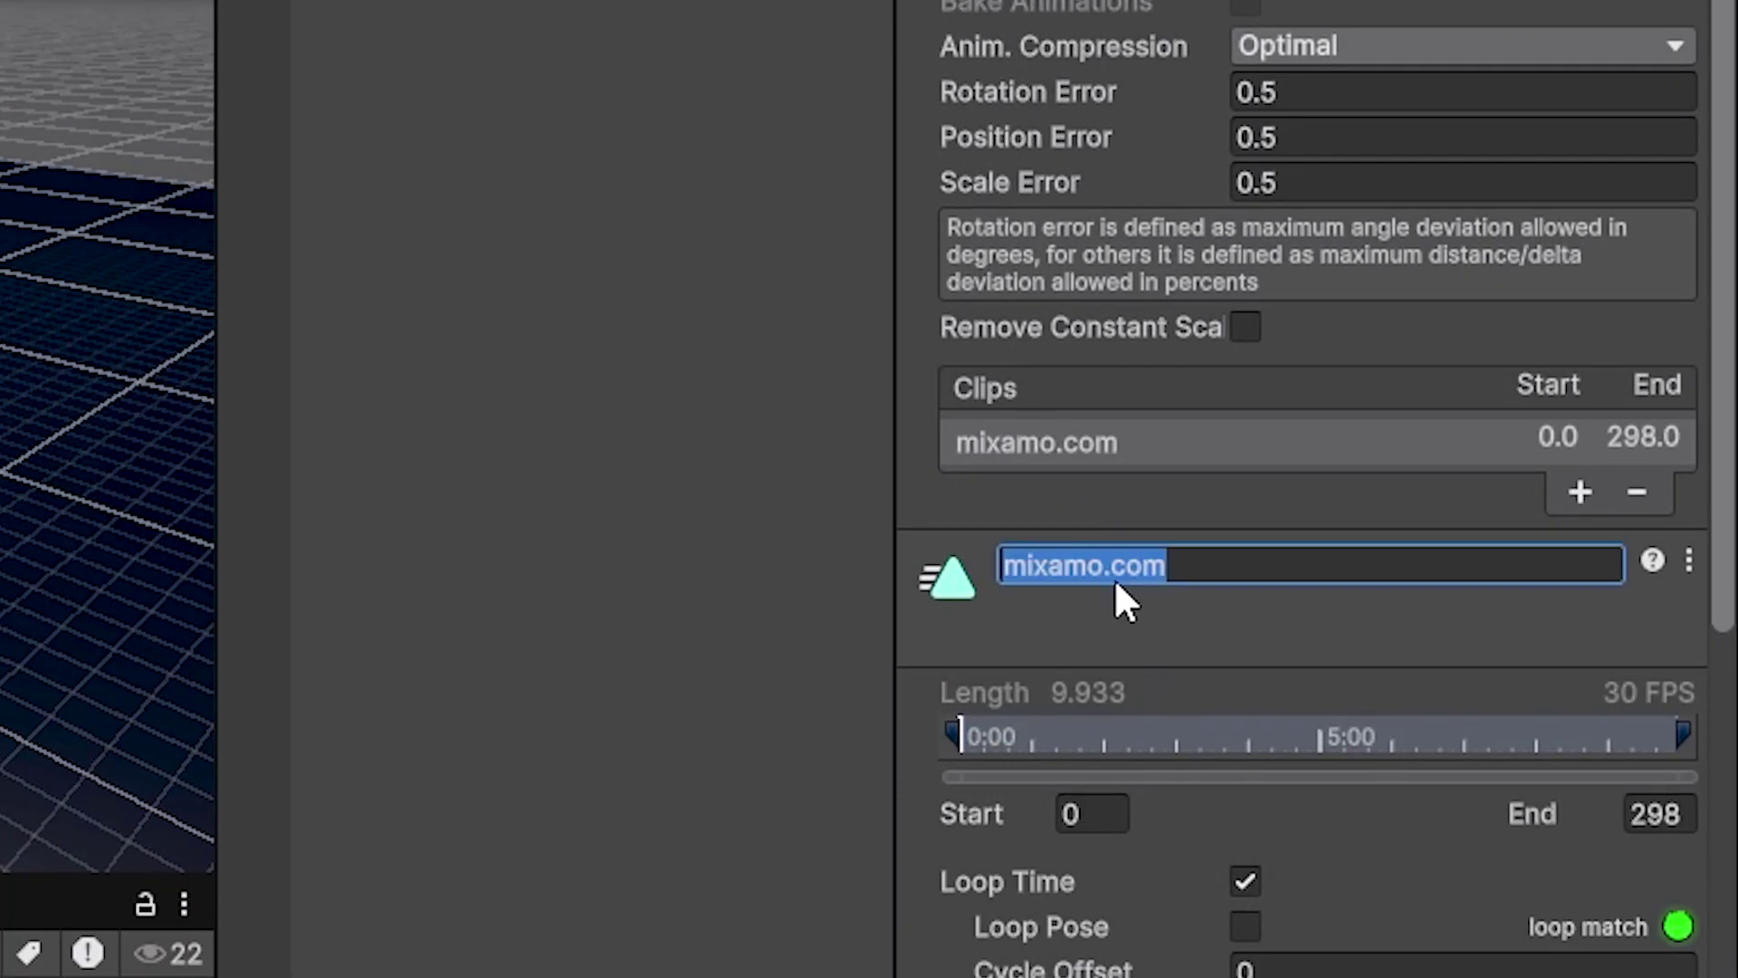
{"action": "left_click", "coordinate": [1101, 572]}
{"action": "left_click_drag", "start_coordinate": [1228, 568], "coordinate": [849, 587]}
{"action": "type", "text": "Idle"}
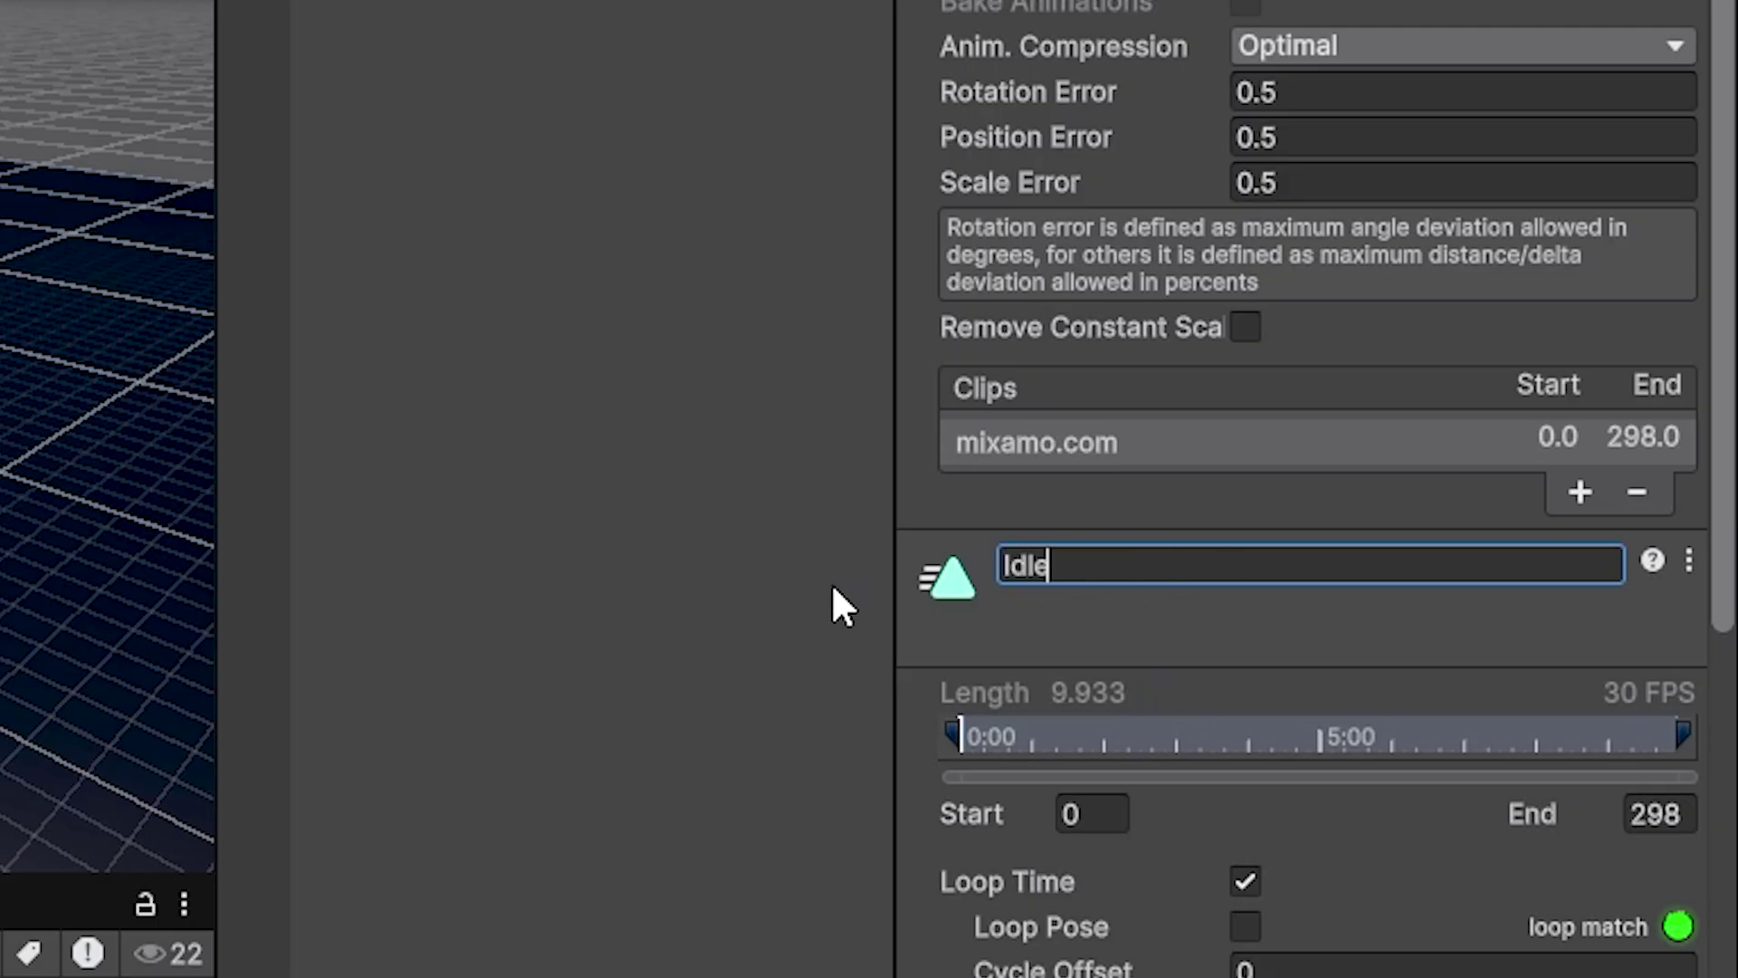
{"action": "key", "text": "Return"}
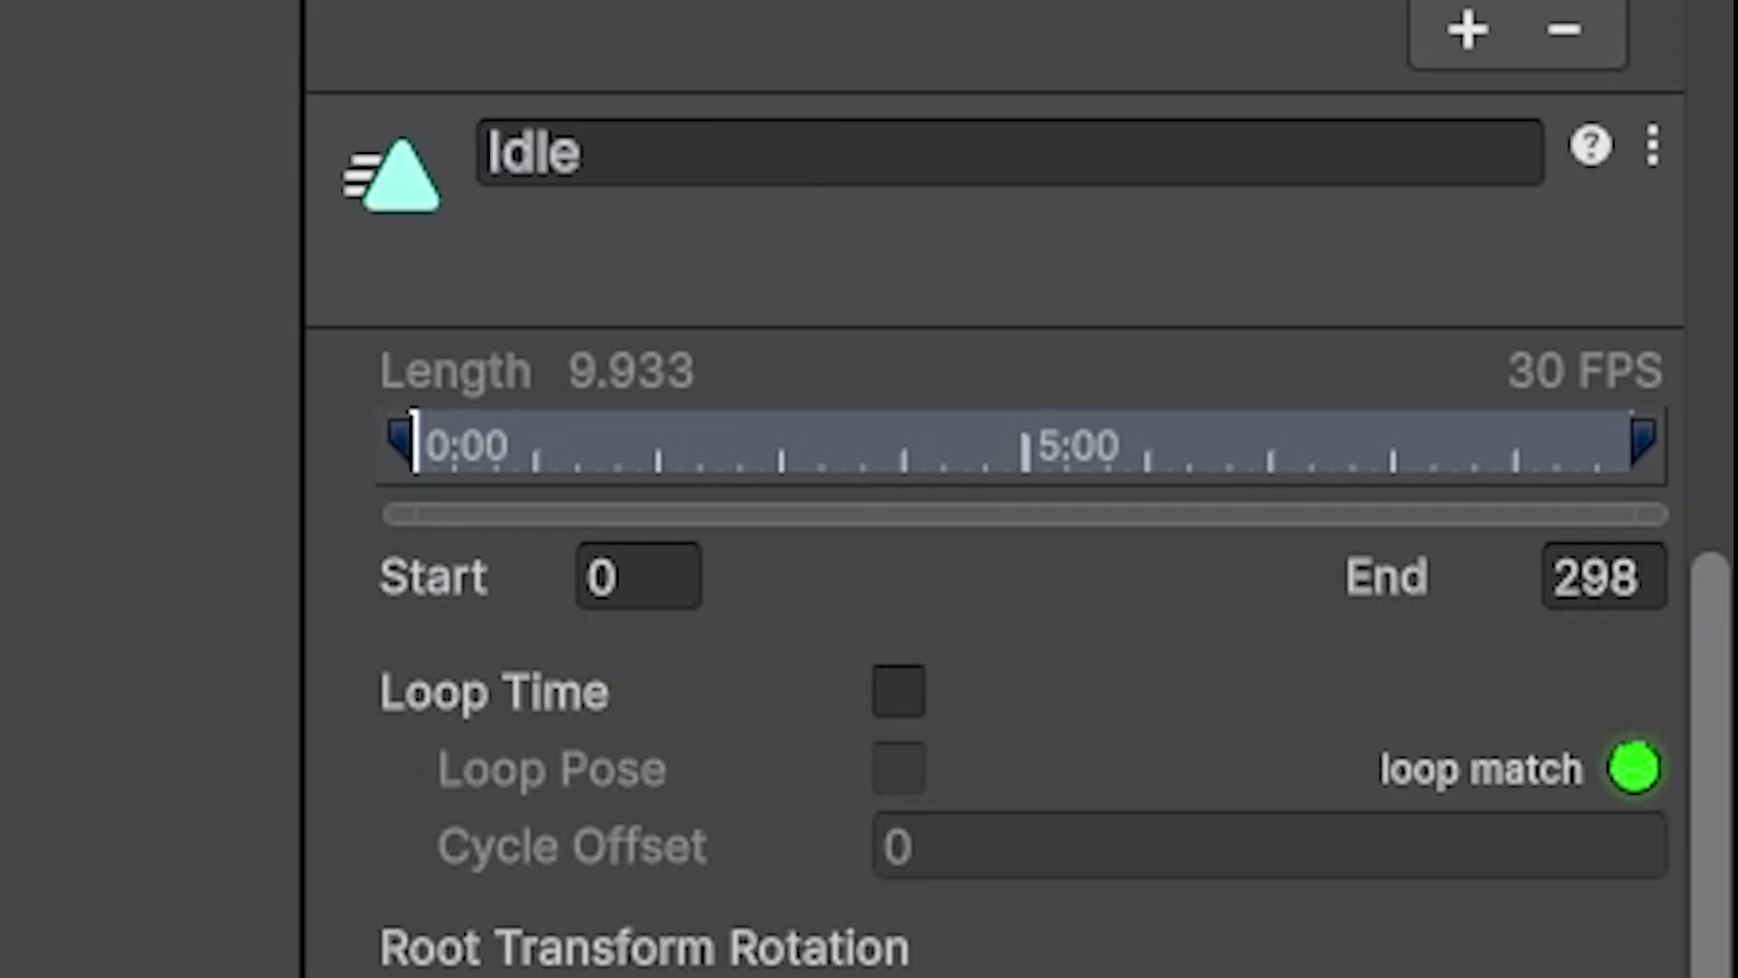
{"action": "left_click", "coordinate": [898, 691]}
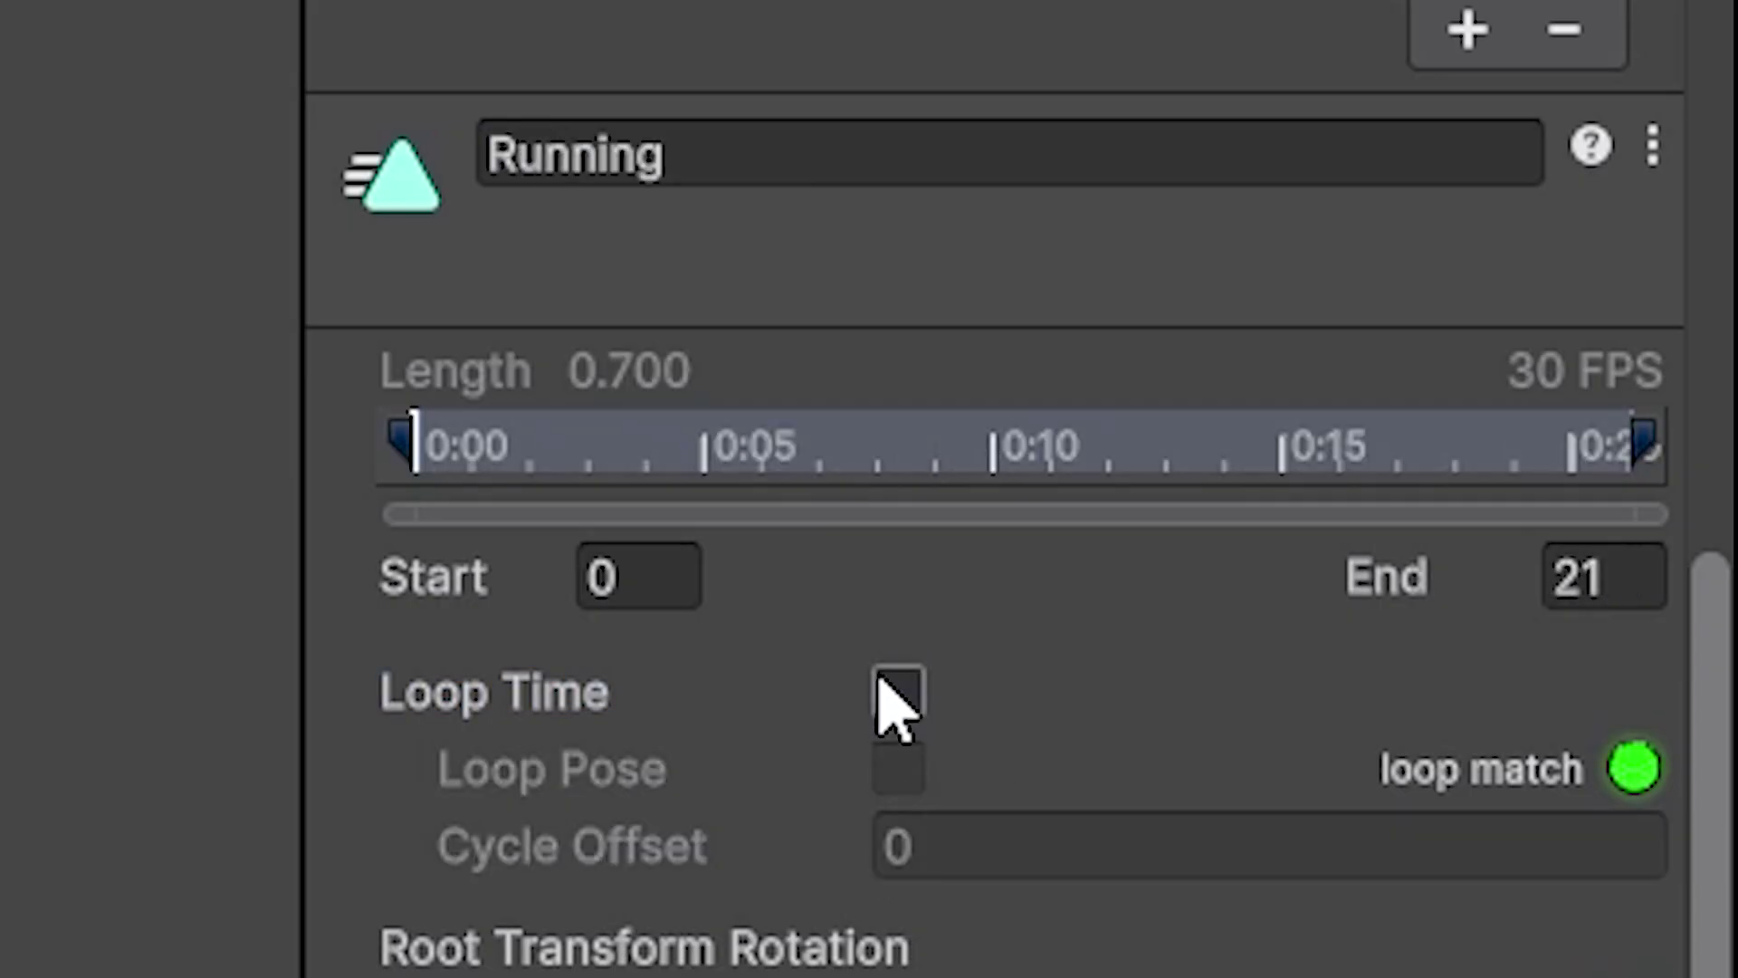
Step: Loop the Running clip, bake root rotation and both root positions into pose, and apply
{"action": "left_click", "coordinate": [896, 692]}
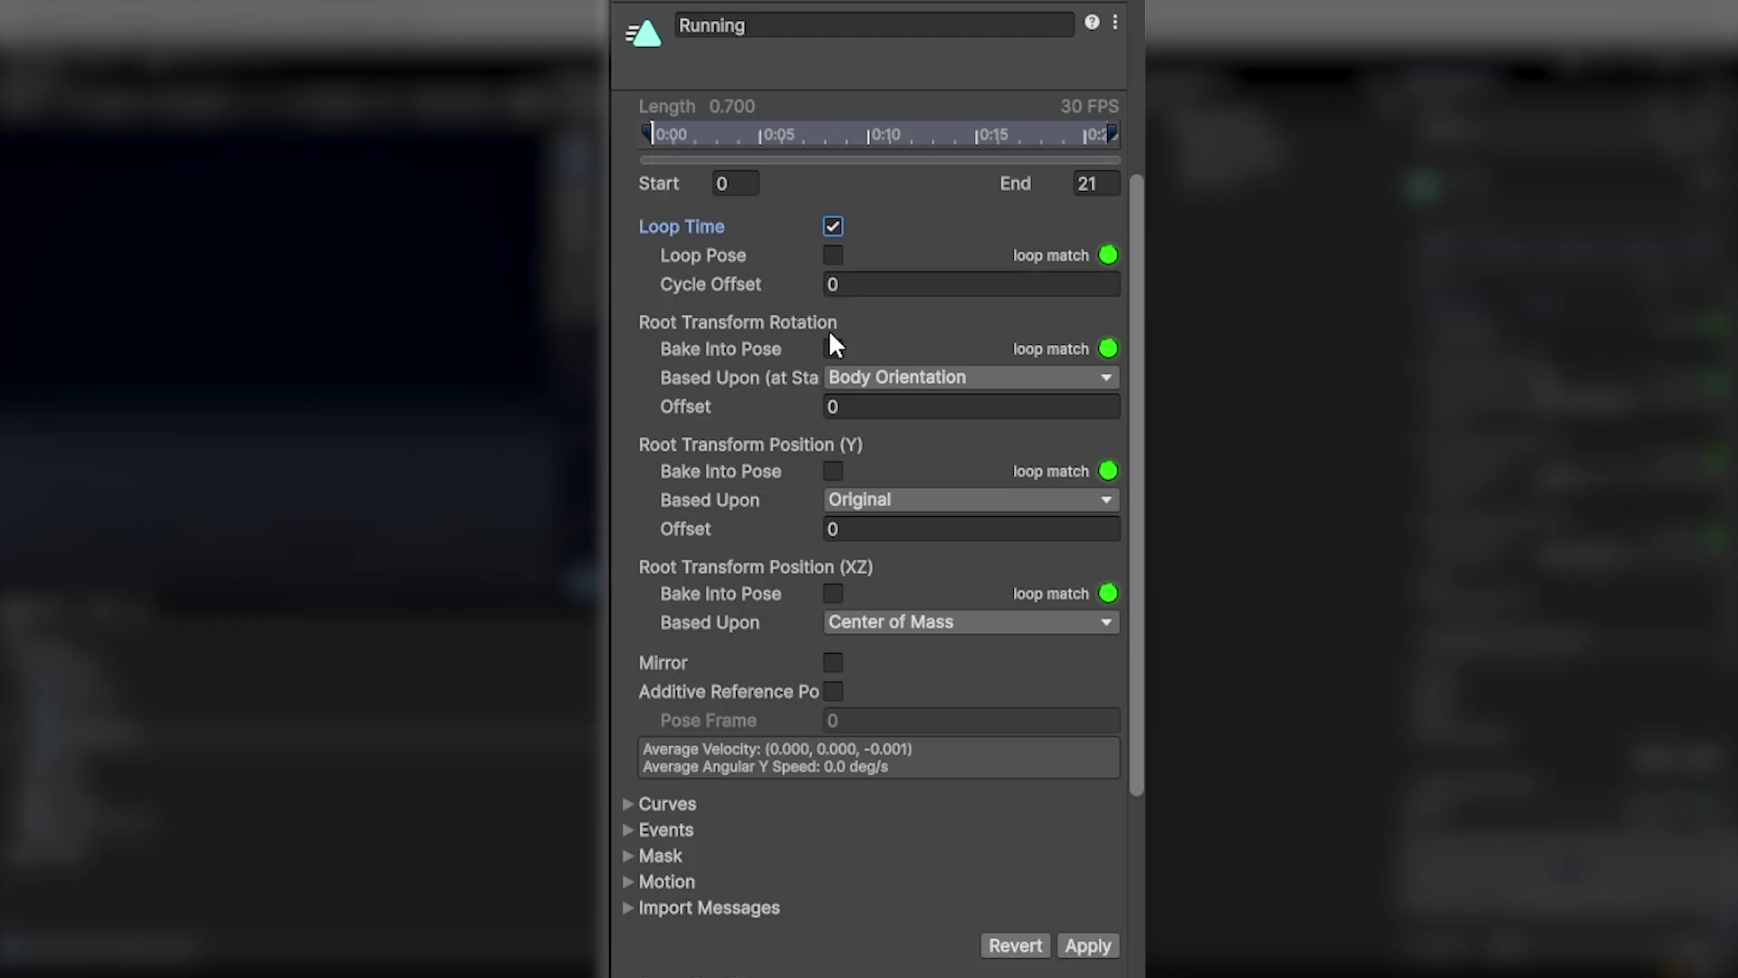
{"action": "left_click", "coordinate": [833, 348]}
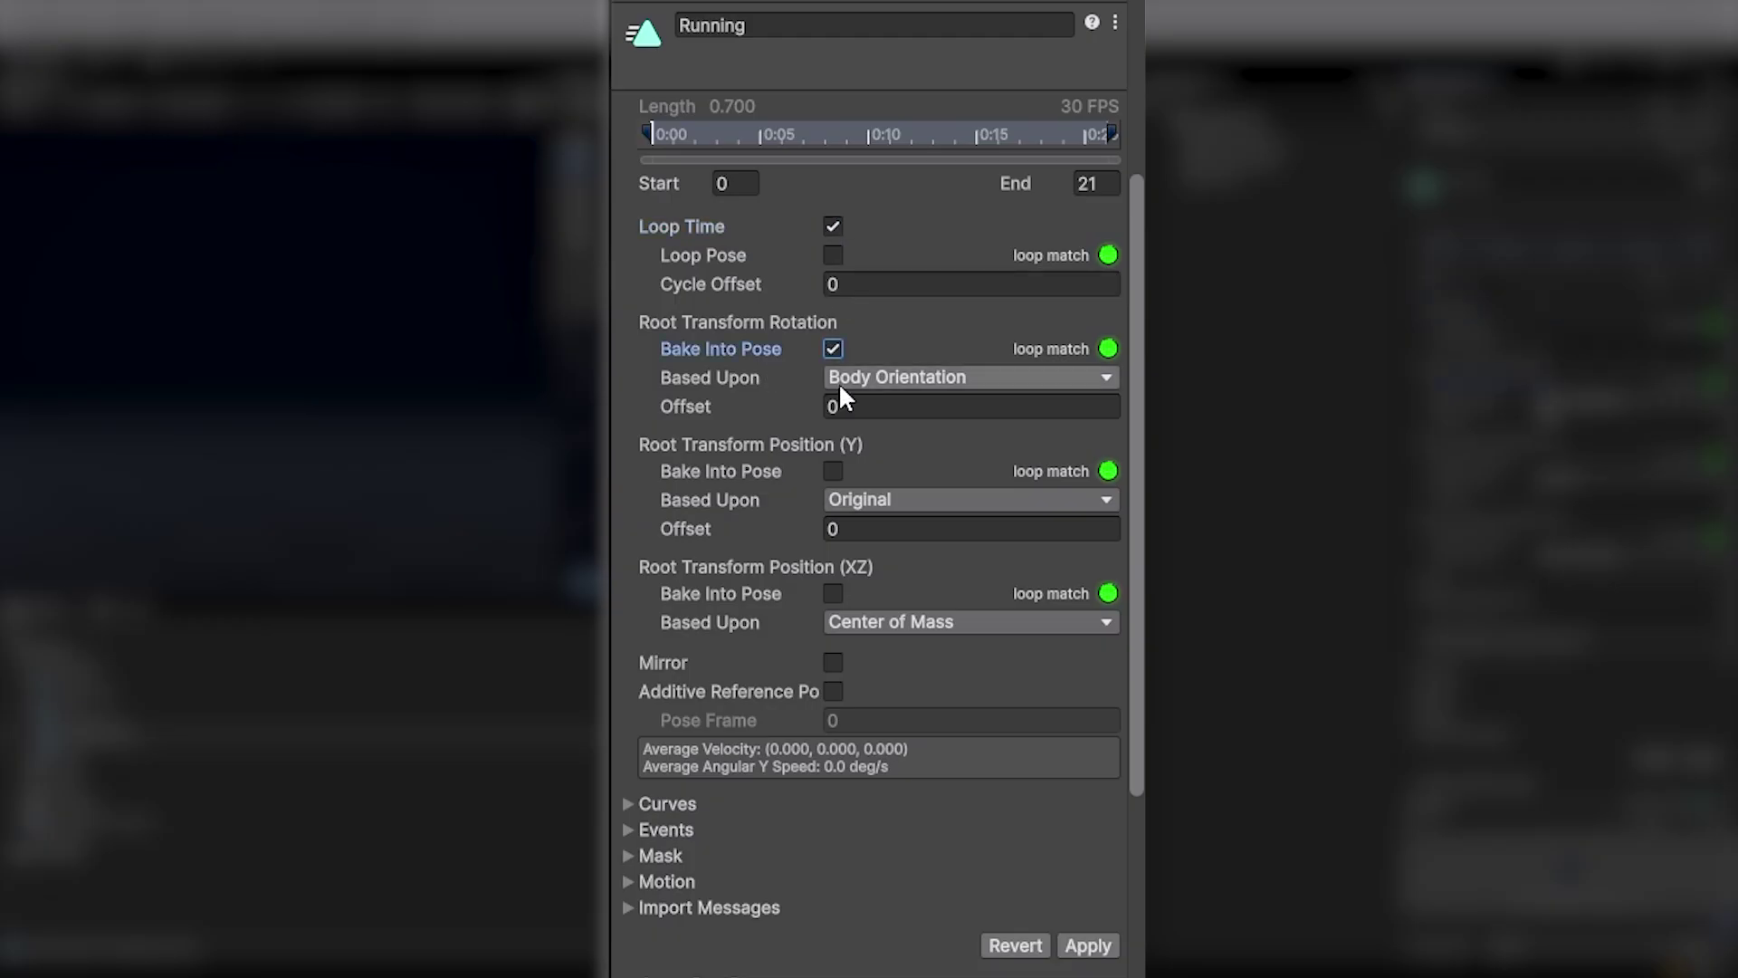
{"action": "left_click", "coordinate": [832, 470]}
{"action": "left_click", "coordinate": [833, 592]}
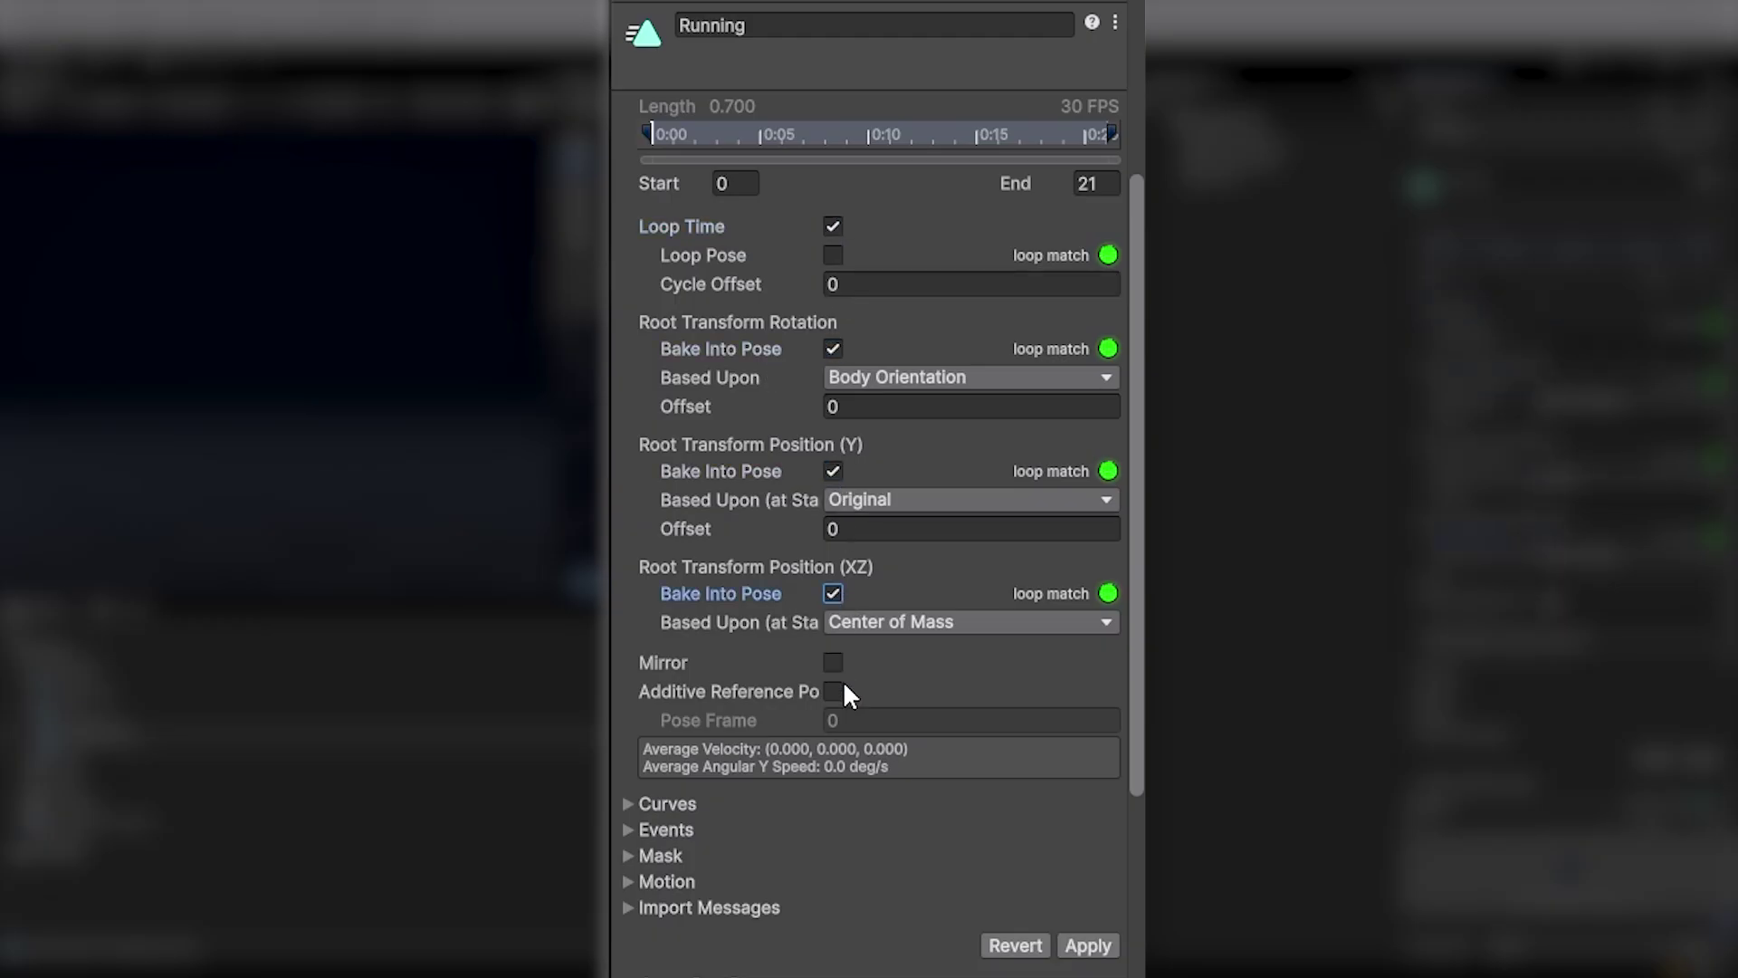
{"action": "left_click", "coordinate": [1086, 945]}
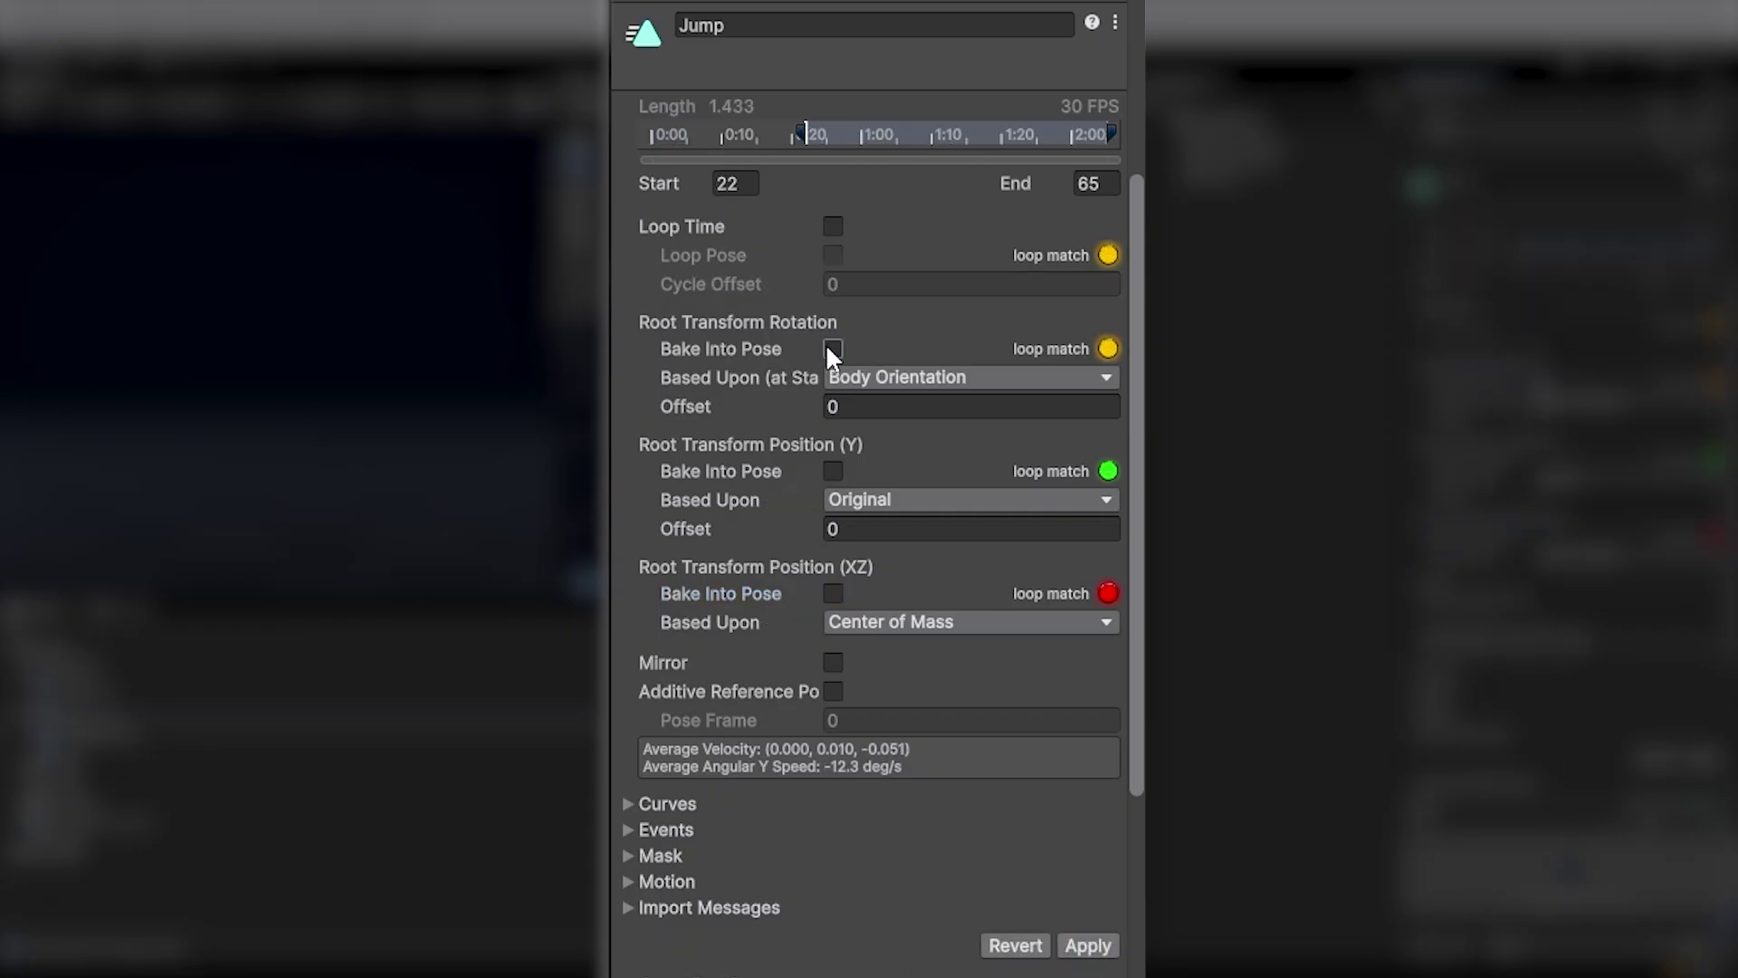
Step: Bake the Jump clip's root rotation and both root positions into pose, and apply
{"action": "left_click", "coordinate": [833, 348]}
{"action": "left_click", "coordinate": [833, 471]}
{"action": "left_click", "coordinate": [833, 593]}
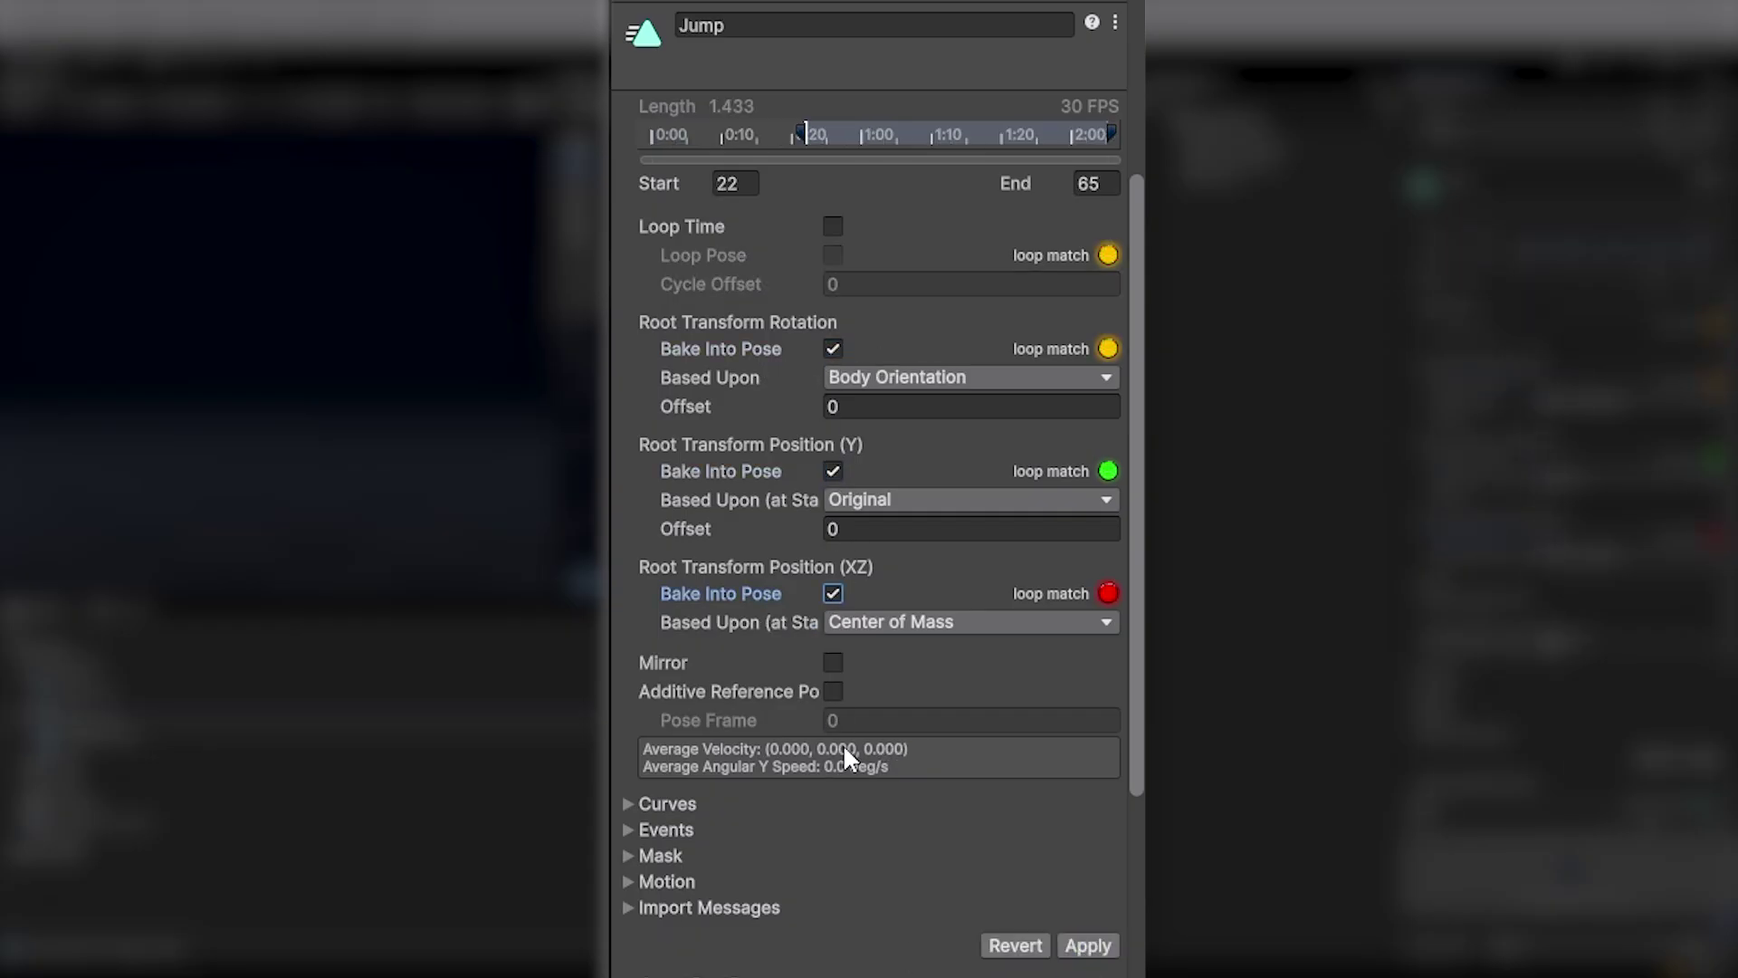
{"action": "left_click", "coordinate": [1093, 946]}
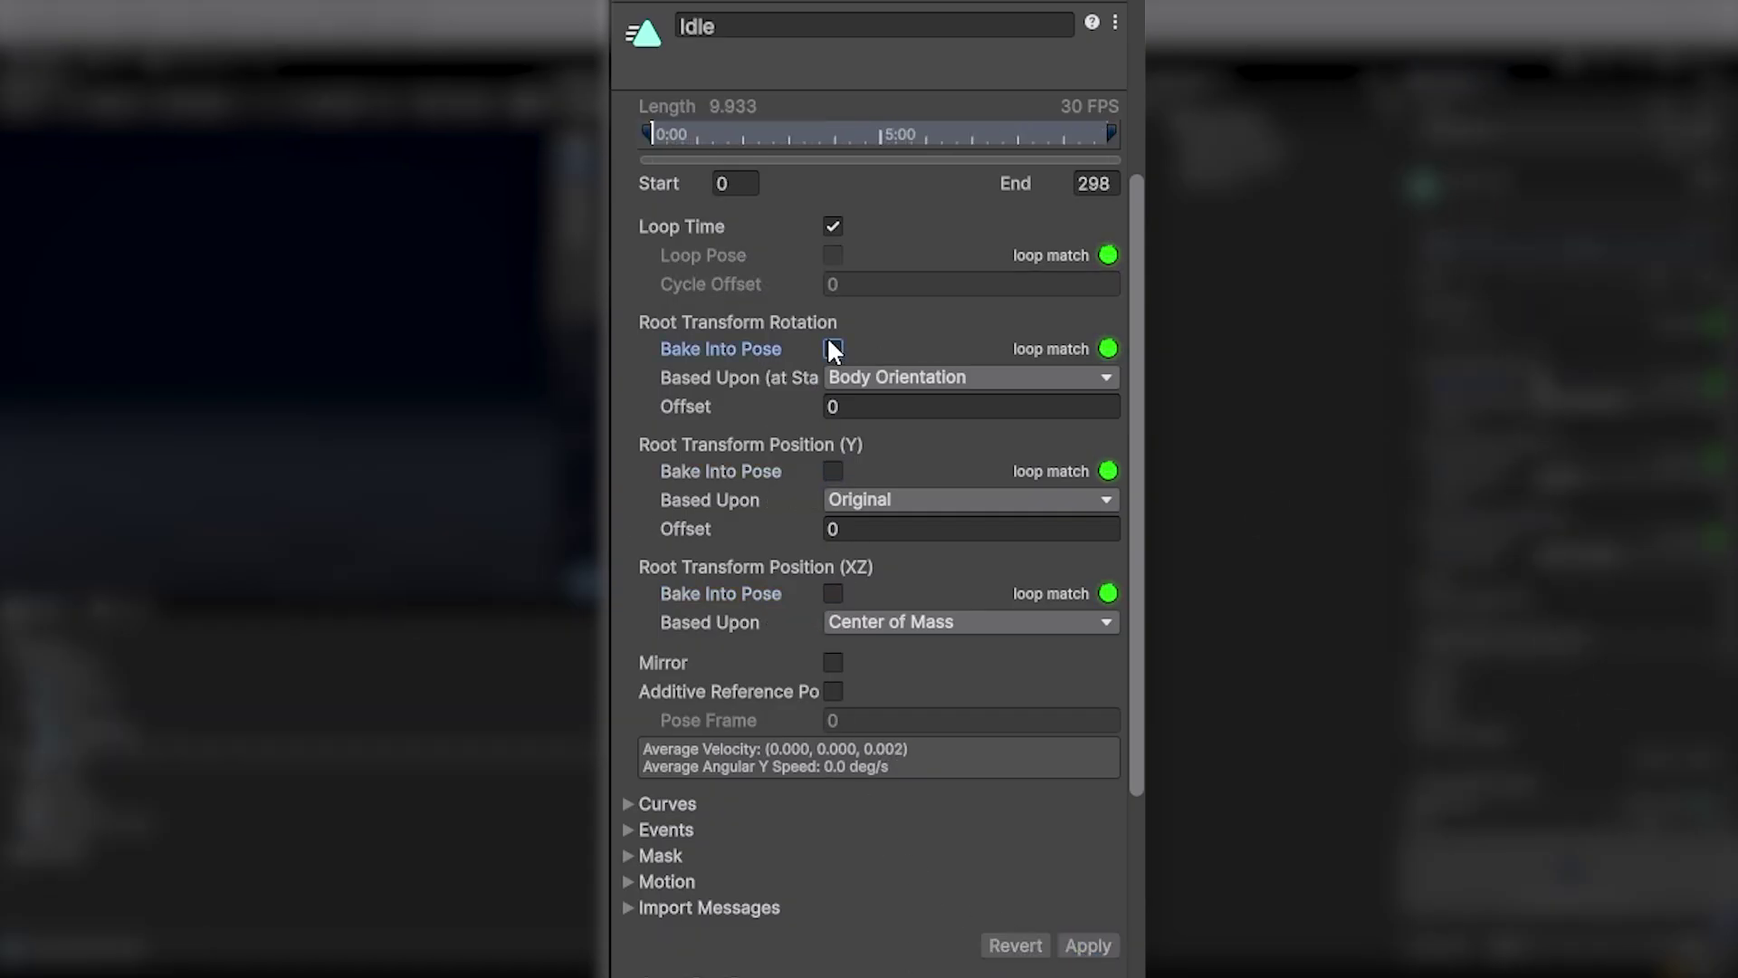
Step: Bake the Idle clip's root rotation and both root positions into pose, and apply
{"action": "left_click", "coordinate": [833, 348]}
{"action": "left_click", "coordinate": [833, 471]}
{"action": "left_click", "coordinate": [833, 593]}
{"action": "left_click", "coordinate": [1067, 941]}
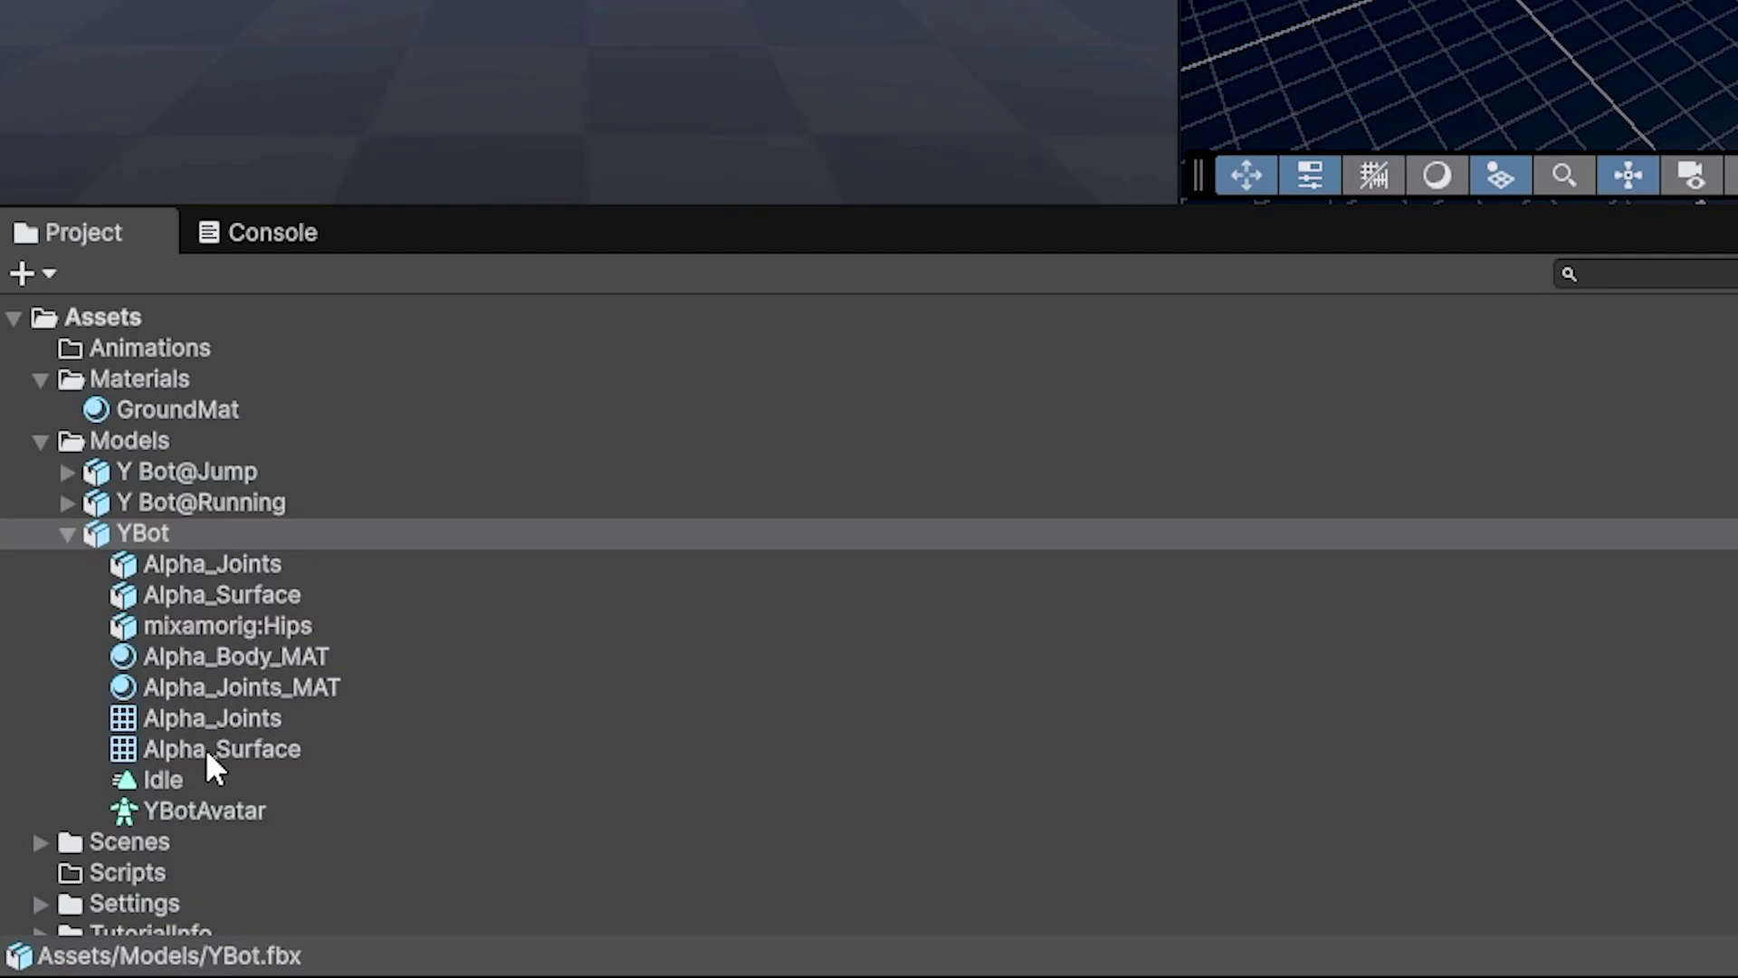
Step: Duplicate the Idle clip from YBot into the Animations folder
{"action": "left_click", "coordinate": [201, 778]}
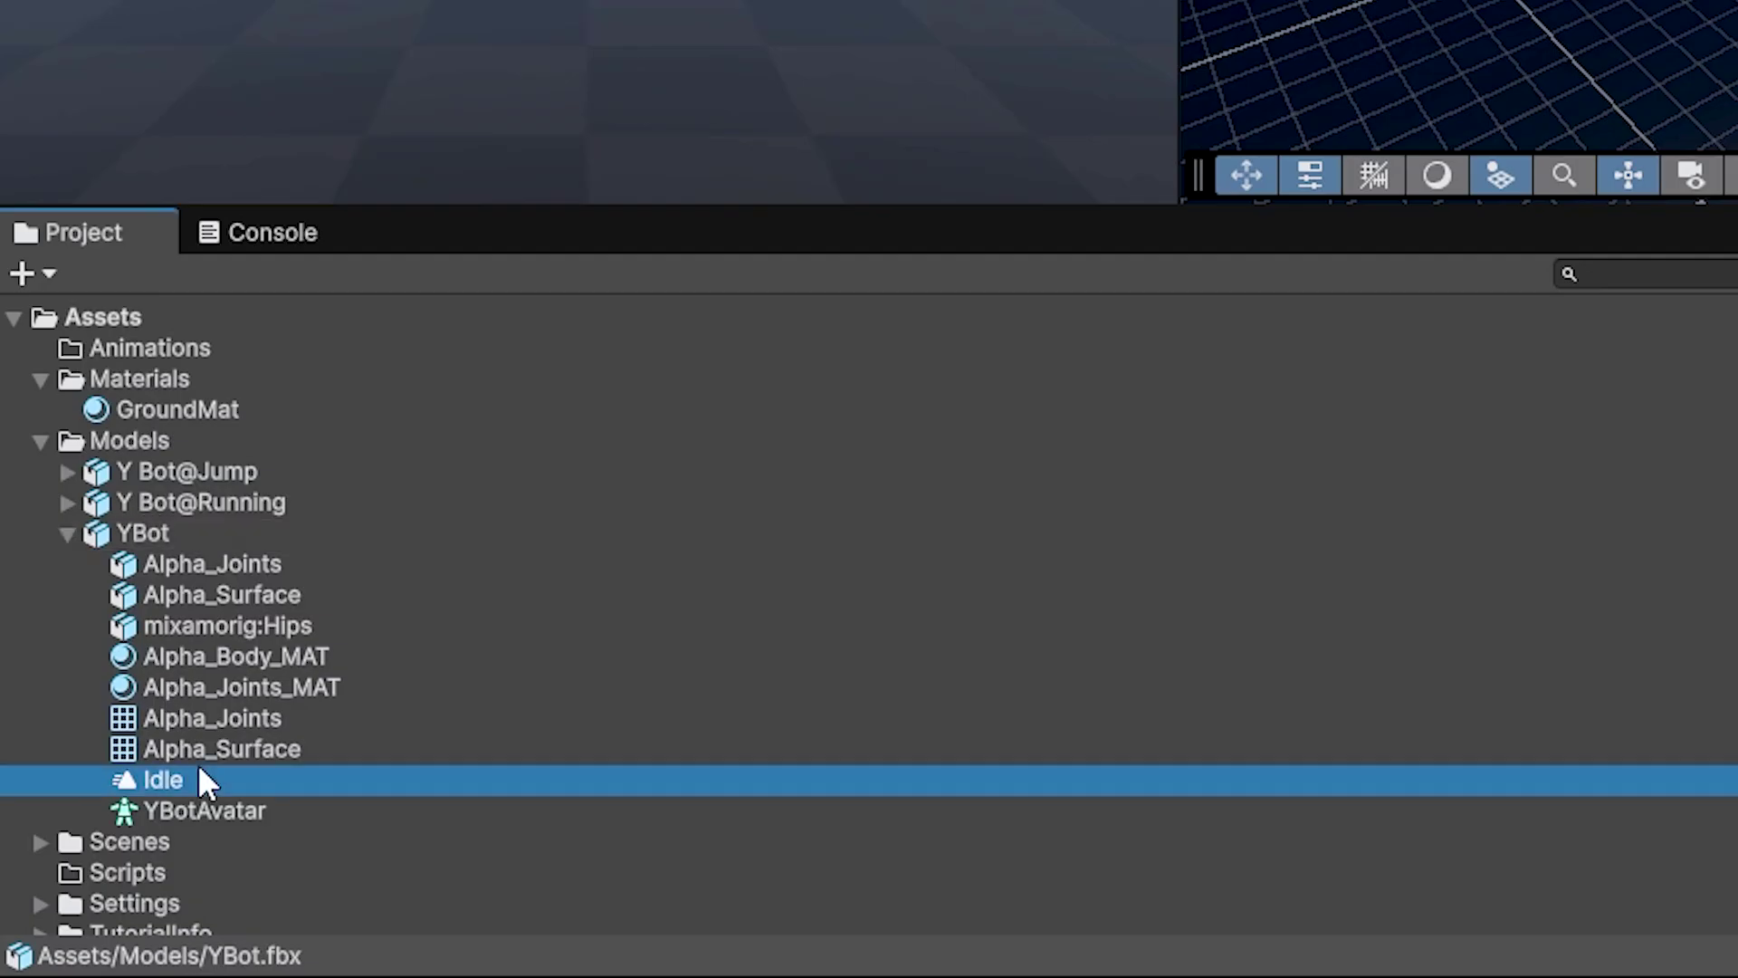
{"action": "key", "text": "super+d"}
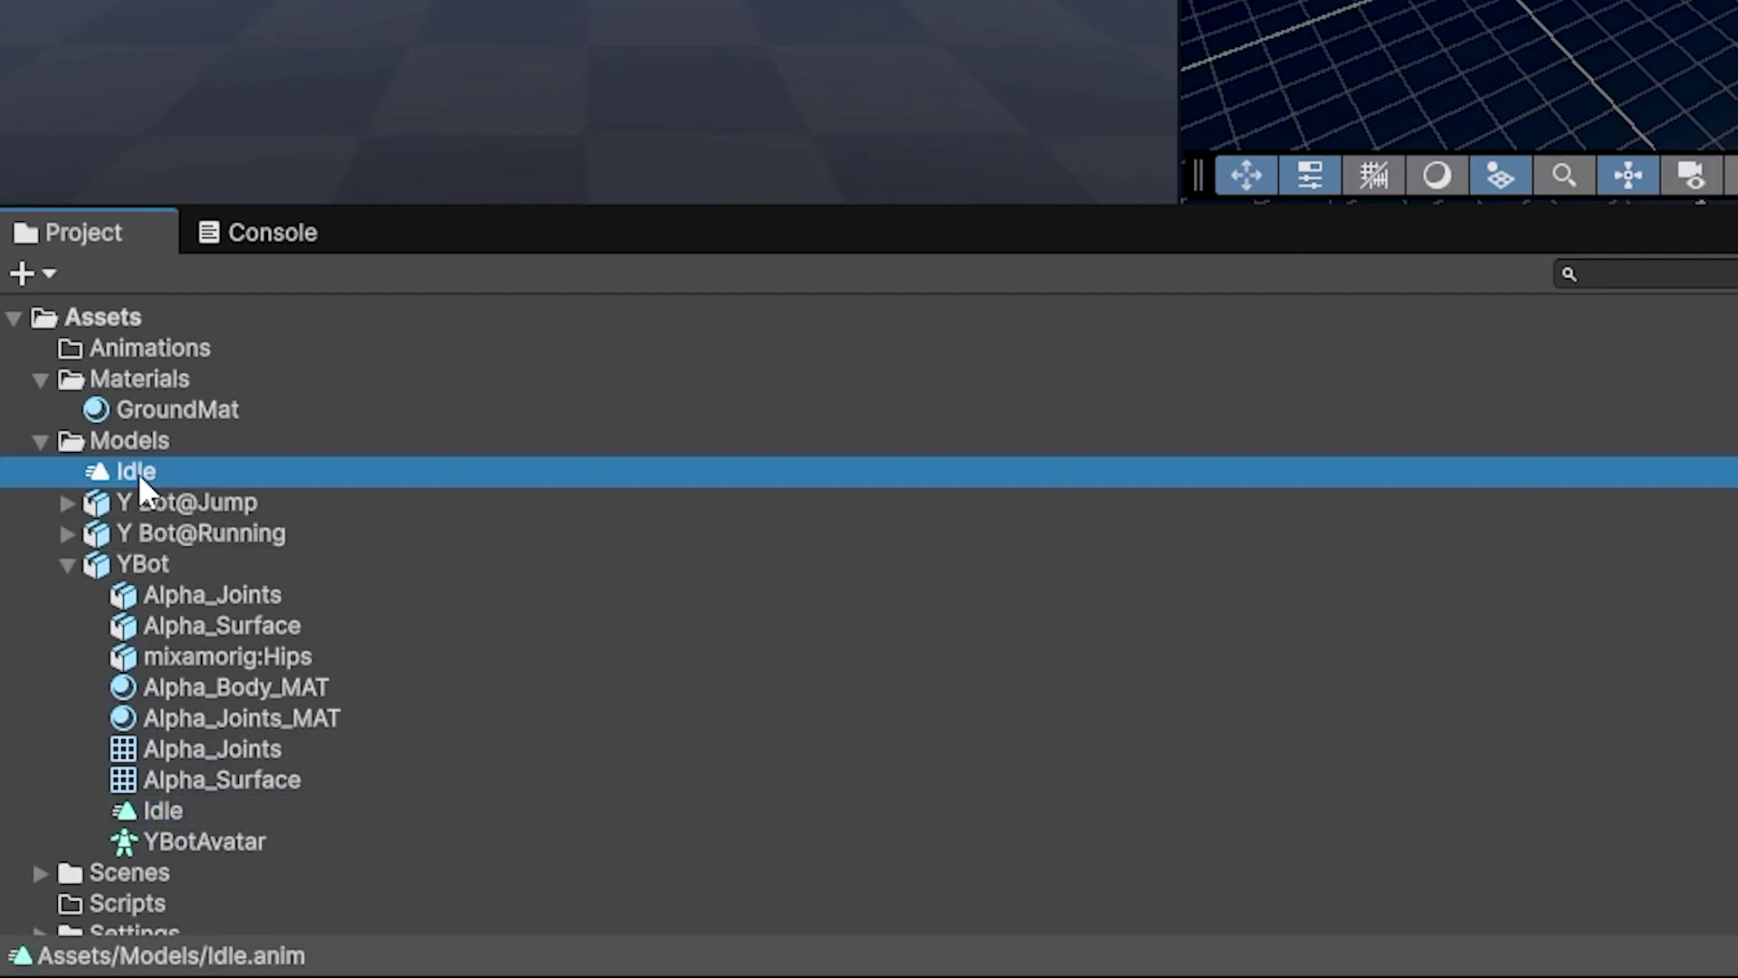
{"action": "left_click_drag", "start_coordinate": [137, 473], "coordinate": [130, 349]}
Step: Duplicate the Running clip from Y Bot@Running into the Animations folder
{"action": "left_click", "coordinate": [67, 564]}
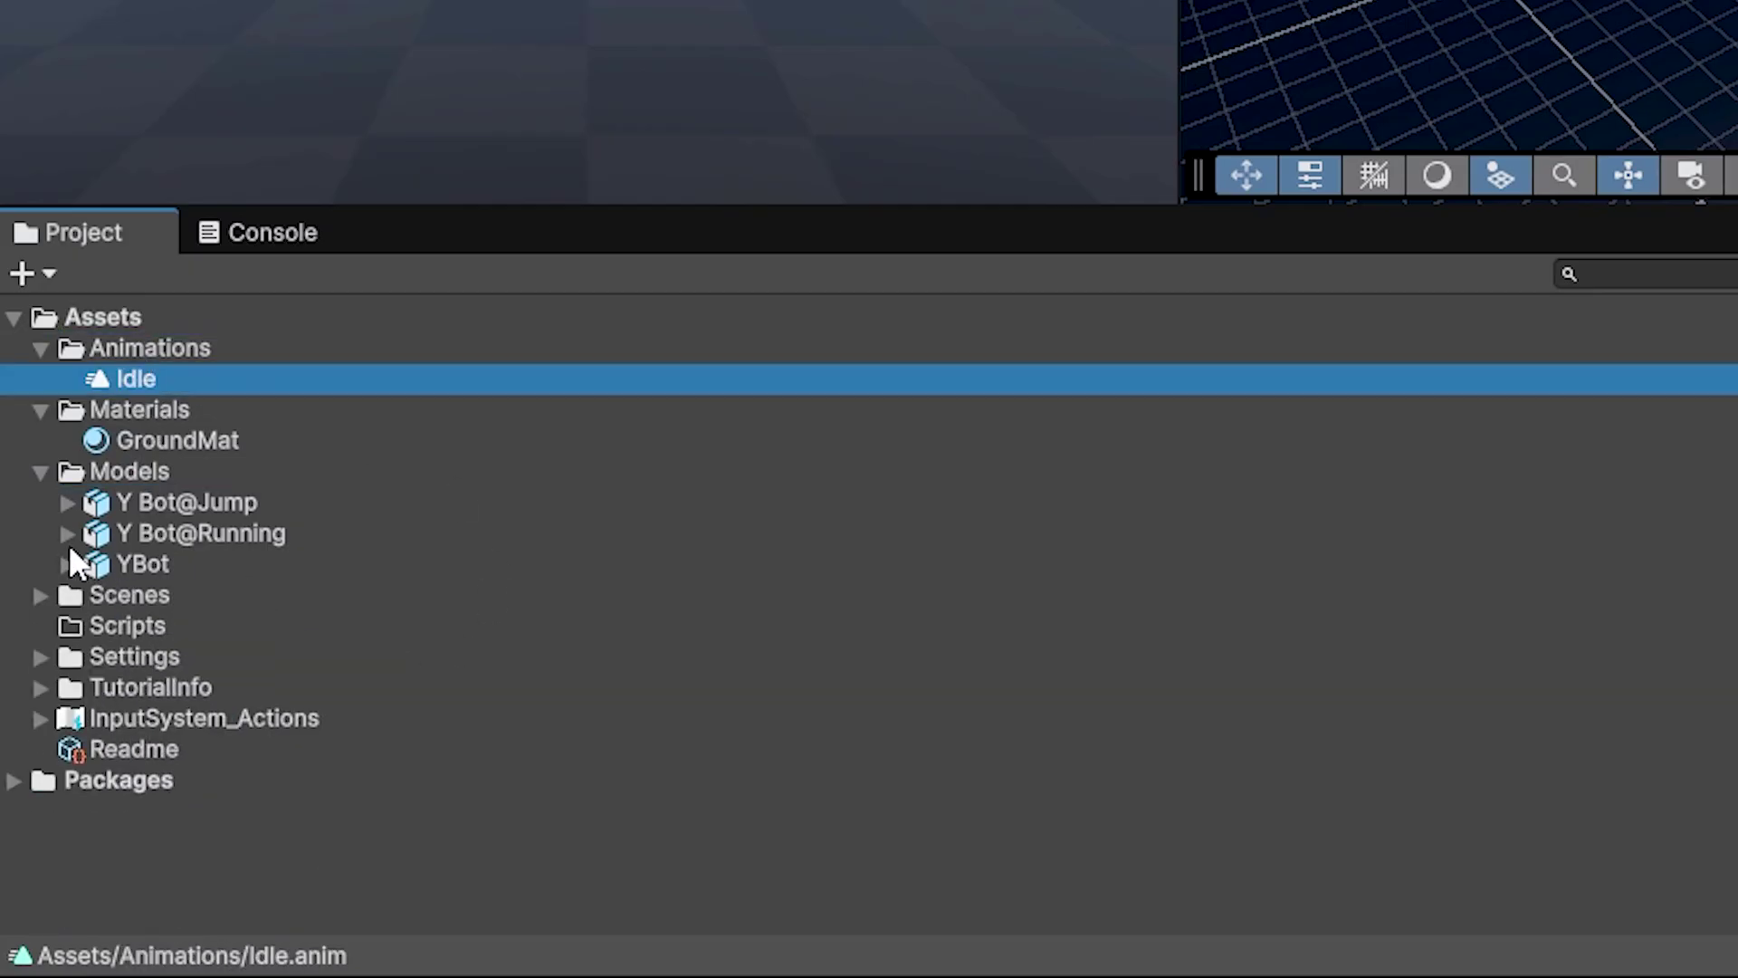
{"action": "left_click", "coordinate": [68, 533]}
{"action": "left_click", "coordinate": [172, 599]}
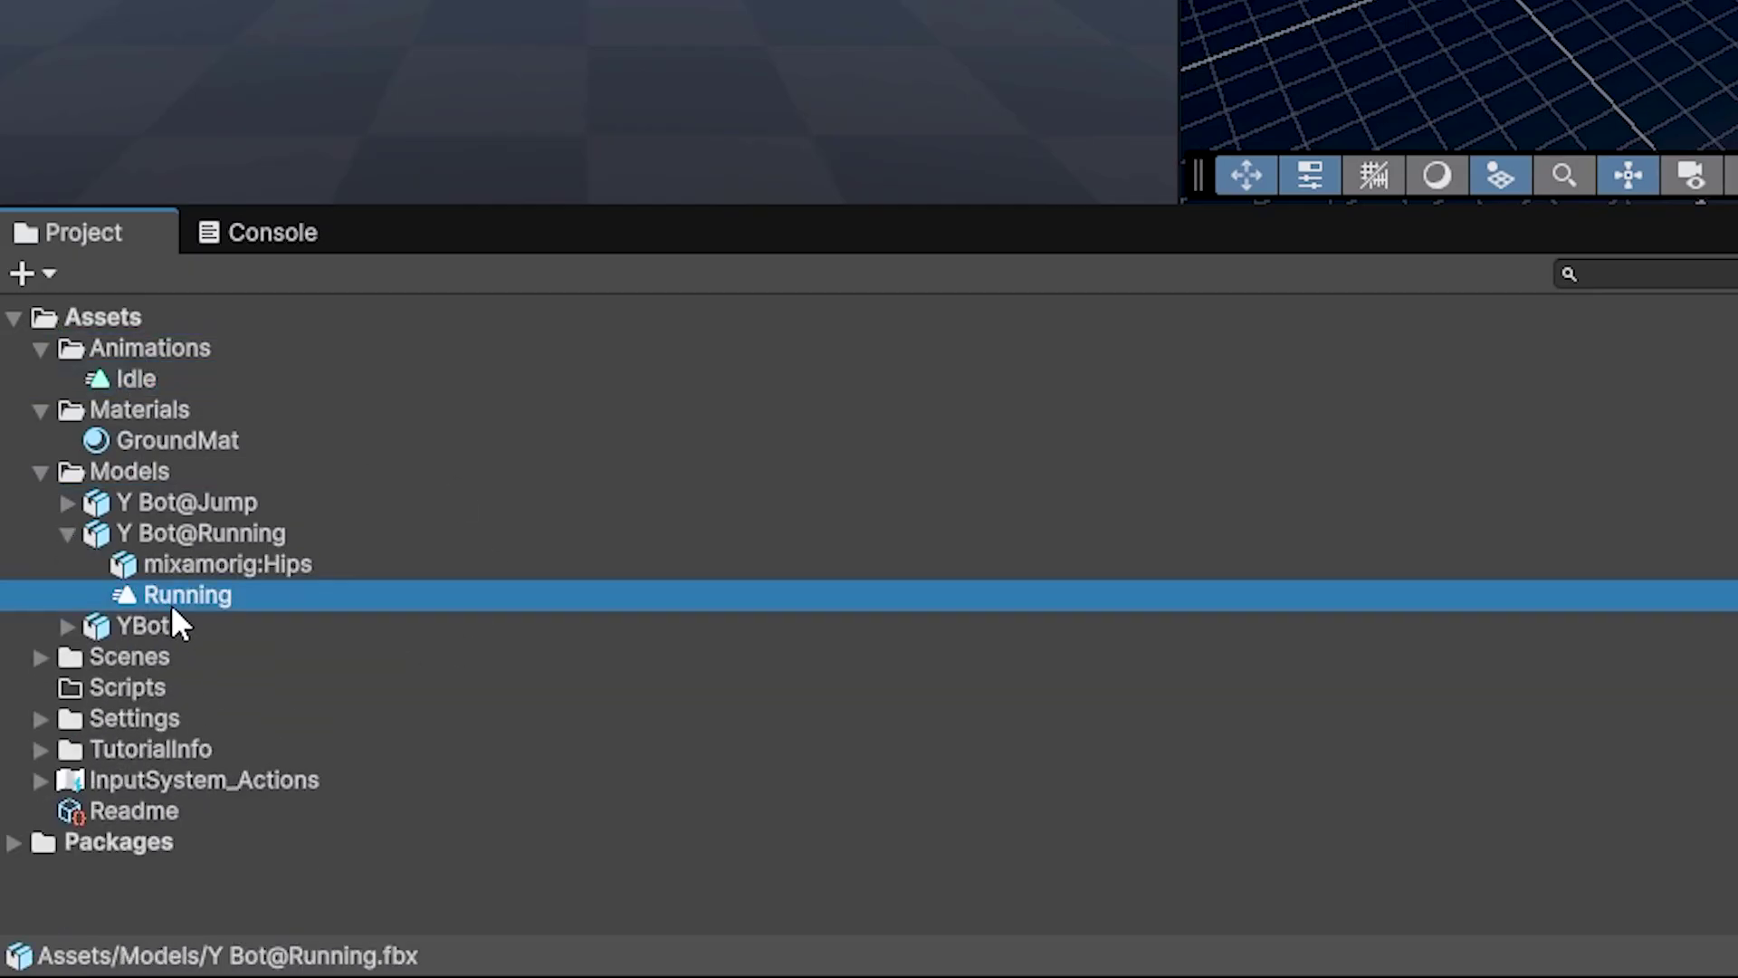
{"action": "key", "text": "super+d"}
{"action": "left_click_drag", "start_coordinate": [154, 498], "coordinate": [123, 345]}
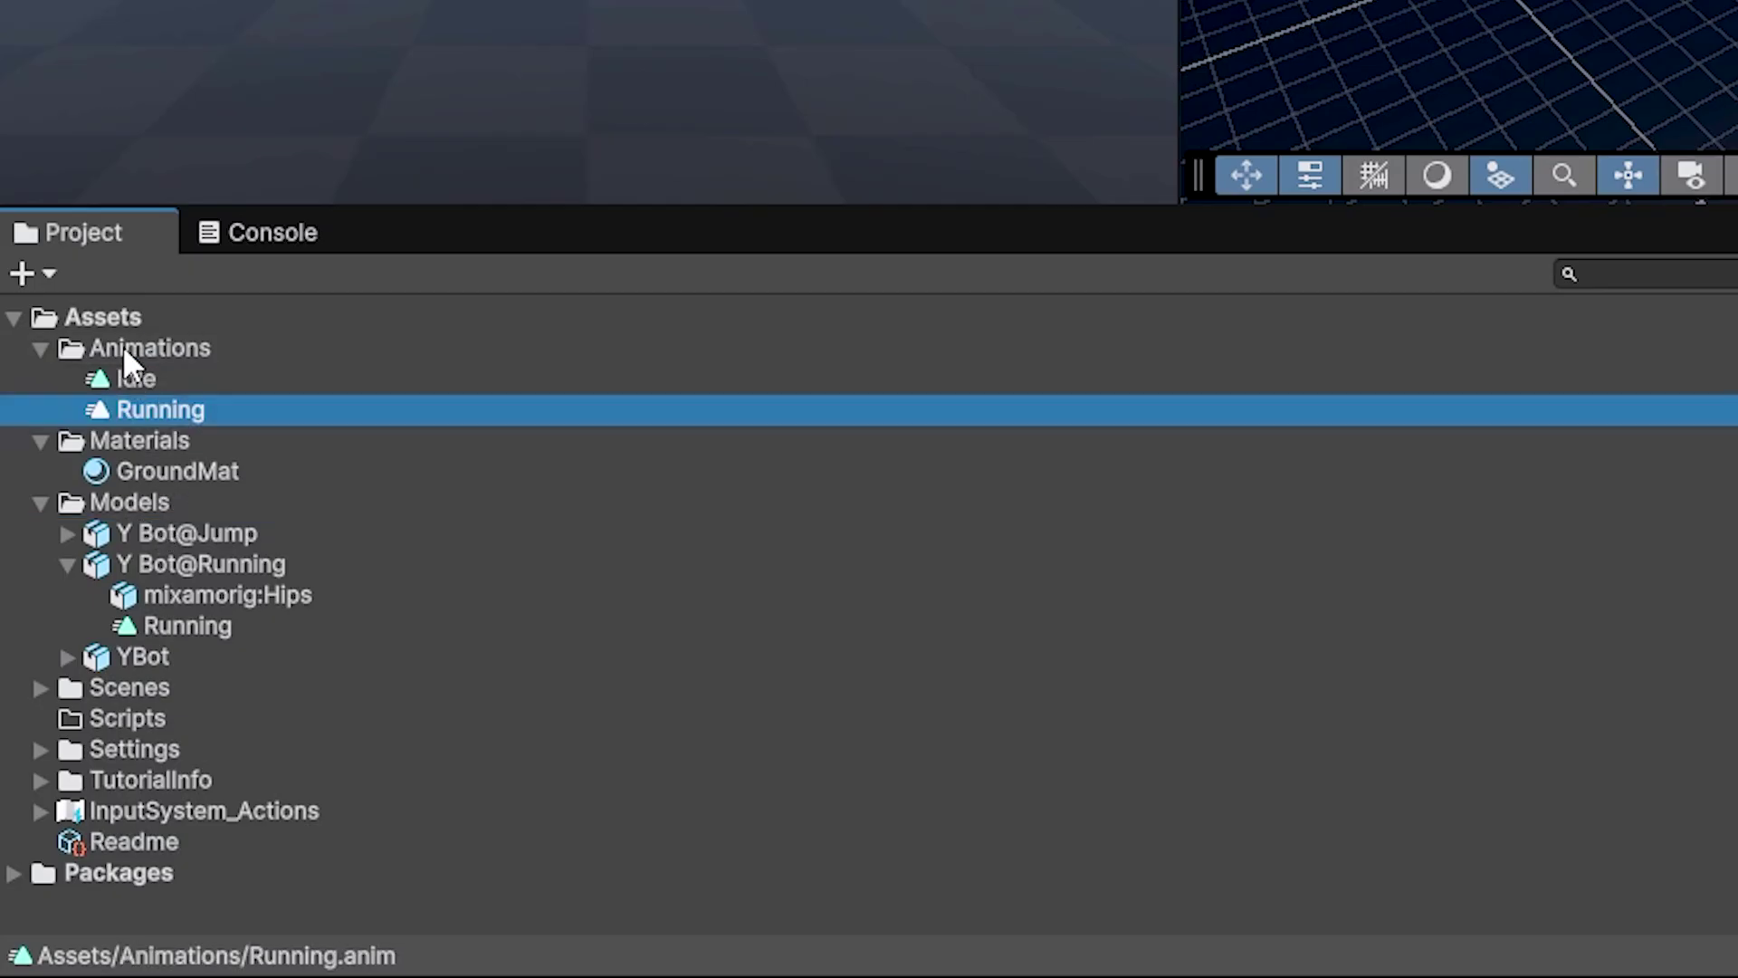
Step: Duplicate the Jump clip from Y Bot@Jump into the Animations folder
{"action": "left_click", "coordinate": [67, 534]}
{"action": "left_click", "coordinate": [150, 595]}
{"action": "key", "text": "ctrl+d"}
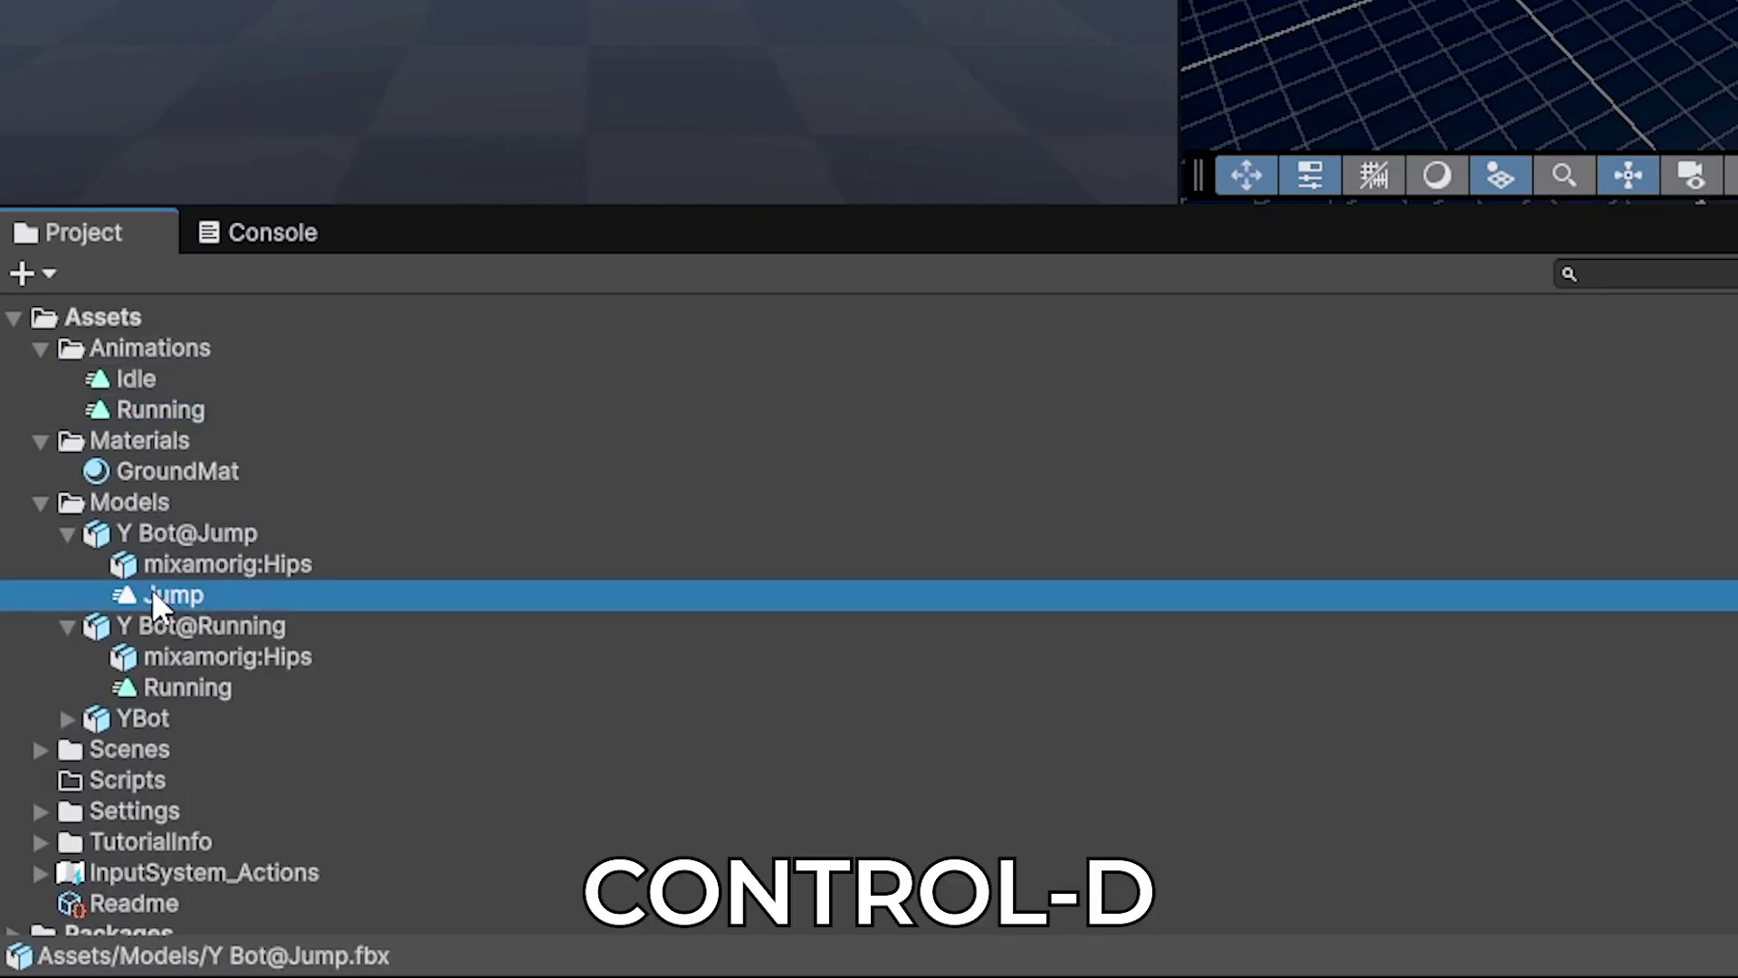
{"action": "left_click_drag", "start_coordinate": [172, 530], "coordinate": [148, 353]}
{"action": "left_click", "coordinate": [72, 562]}
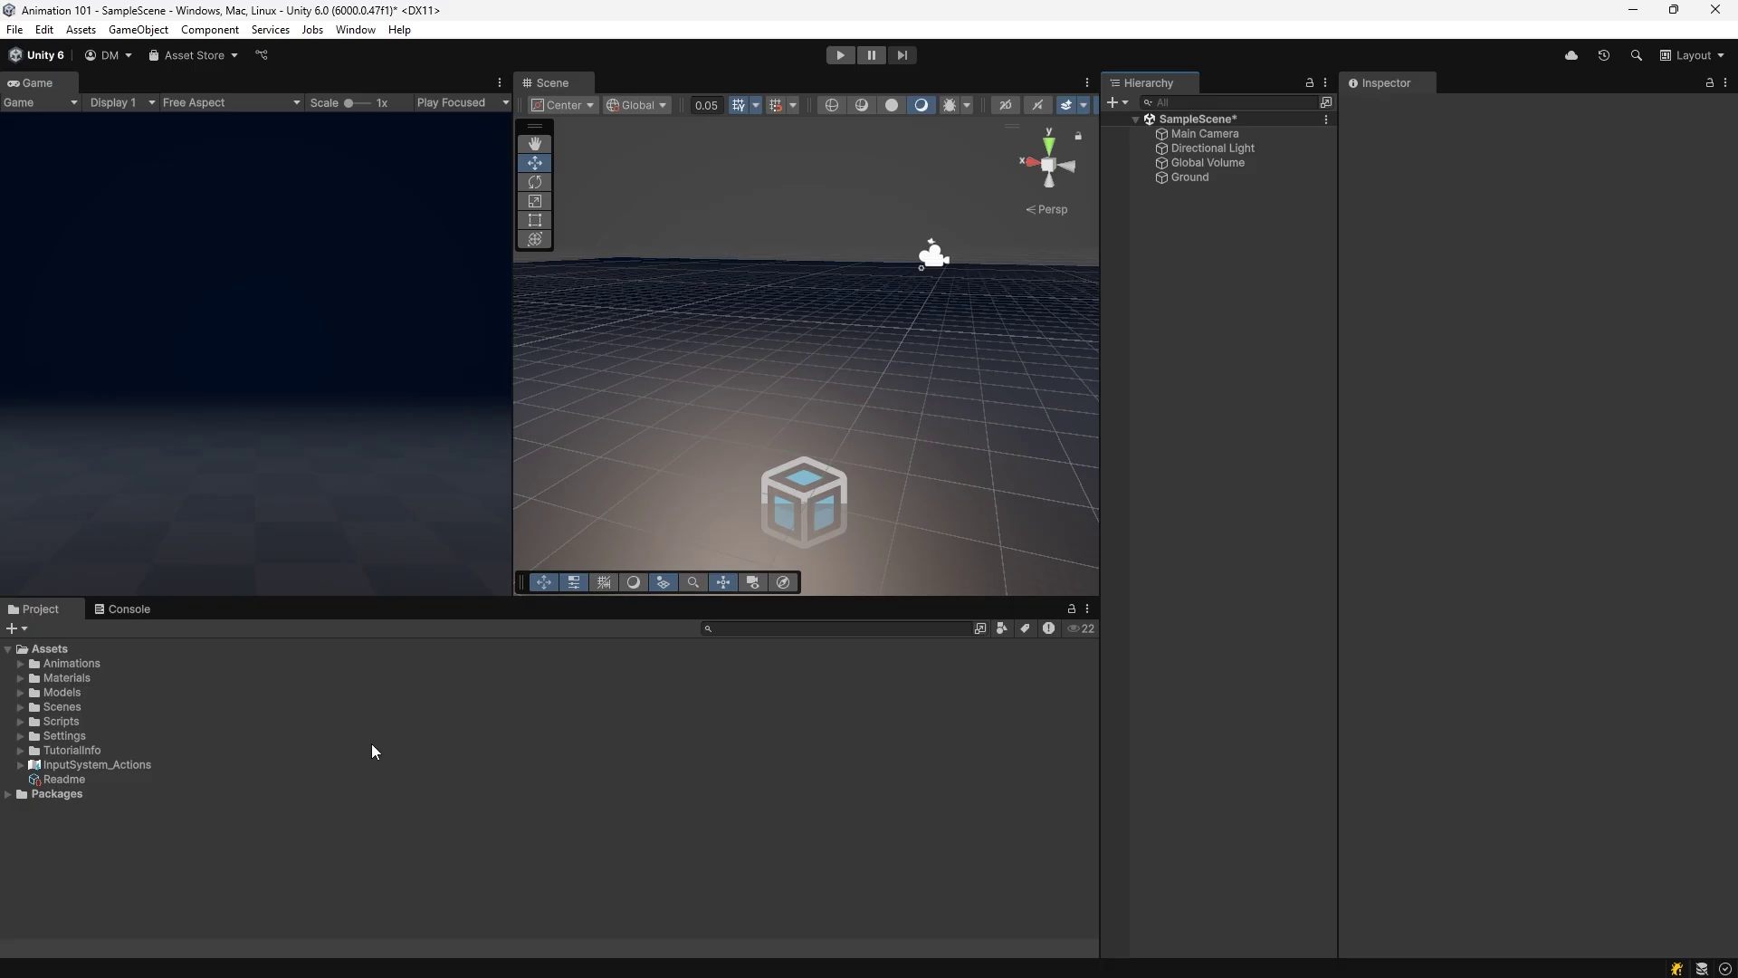
Step: Create a new Animator Controller in Assets named PlayerAnimator
{"action": "right_click", "coordinate": [87, 646]}
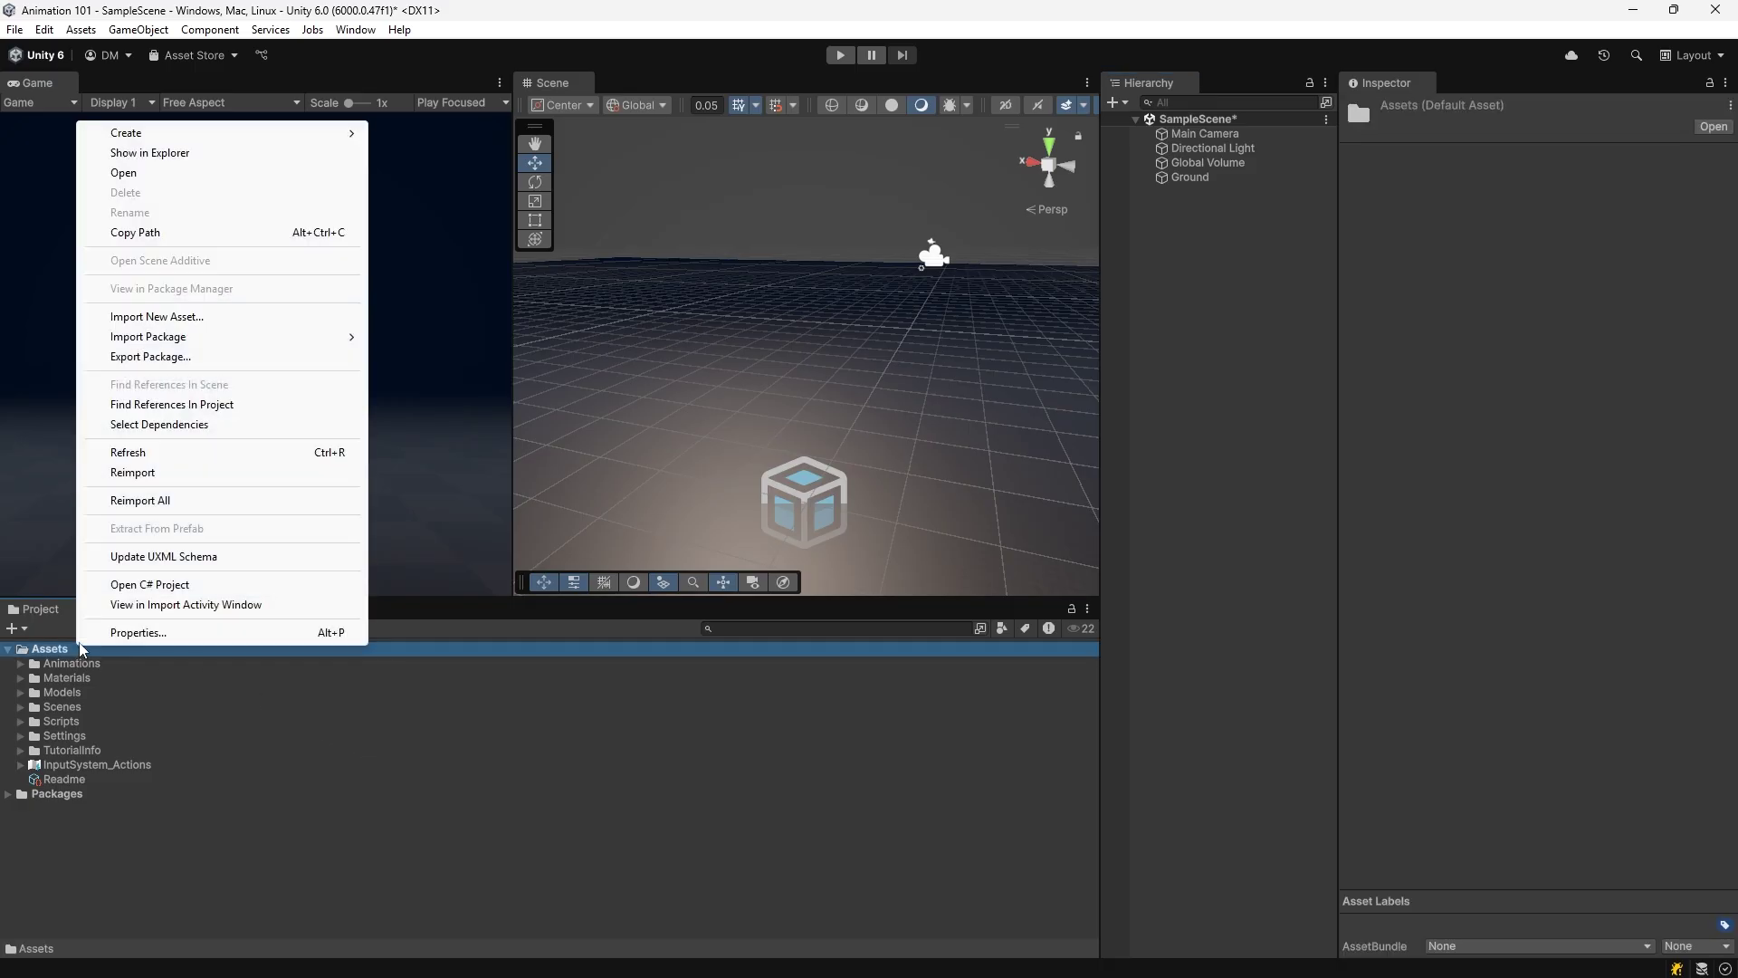
{"action": "mouse_move", "coordinate": [134, 135]}
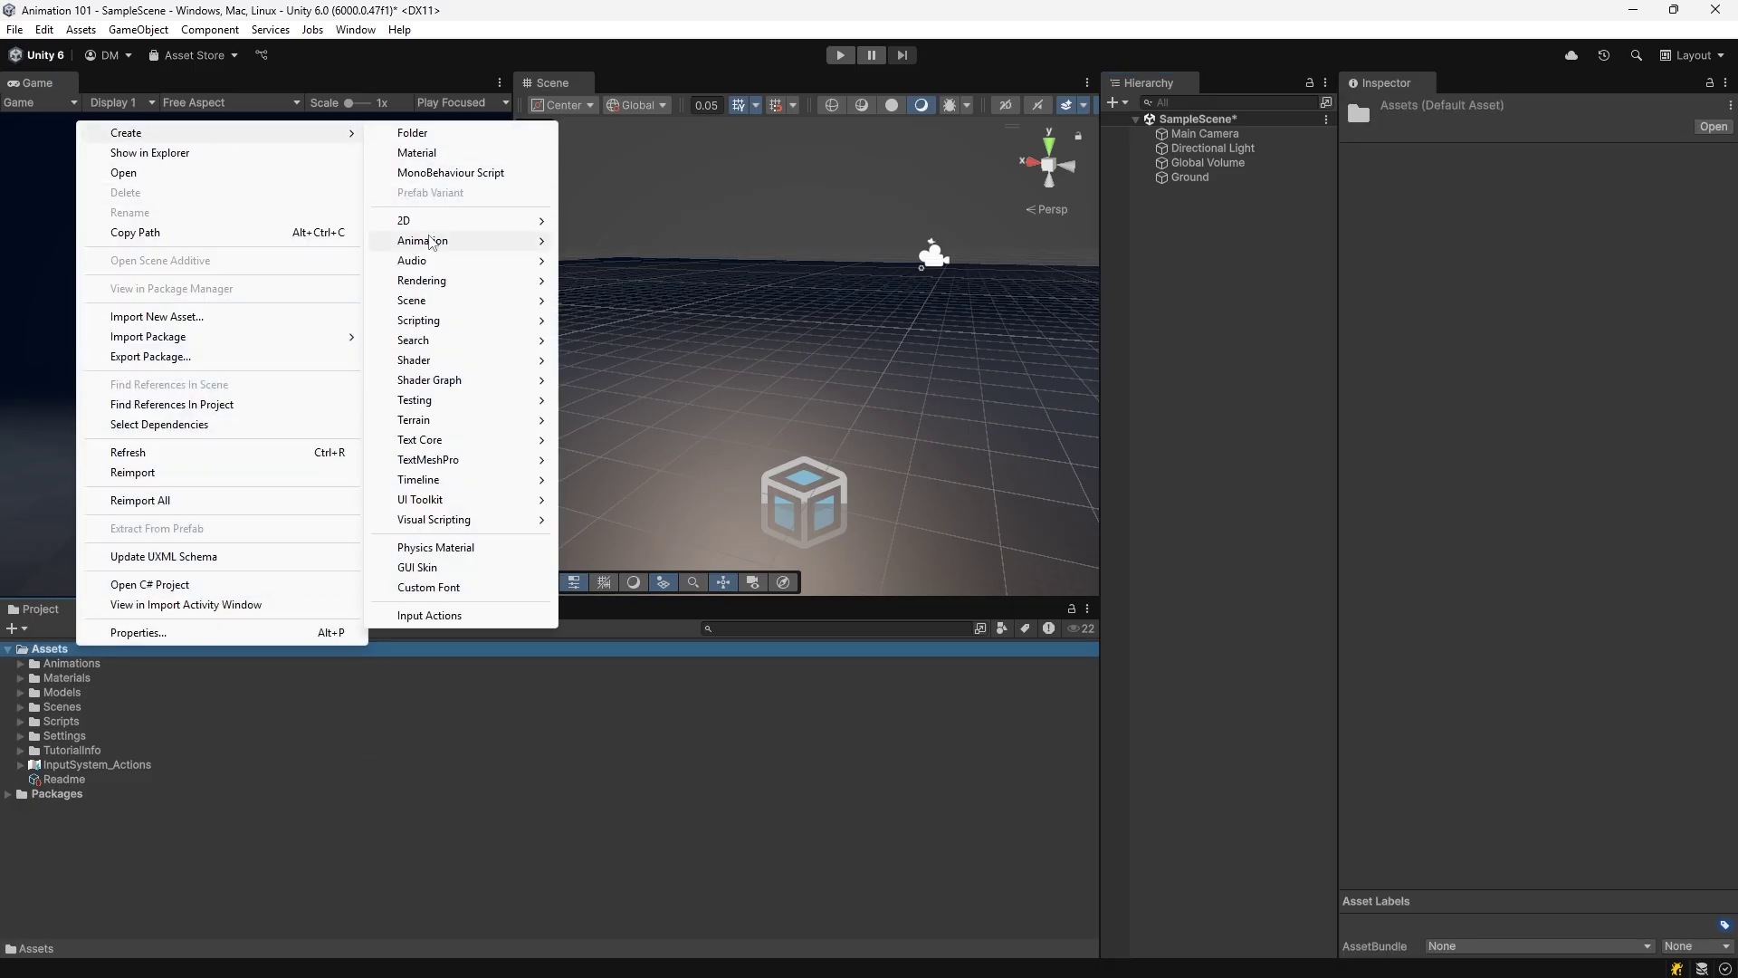
{"action": "mouse_move", "coordinate": [430, 240]}
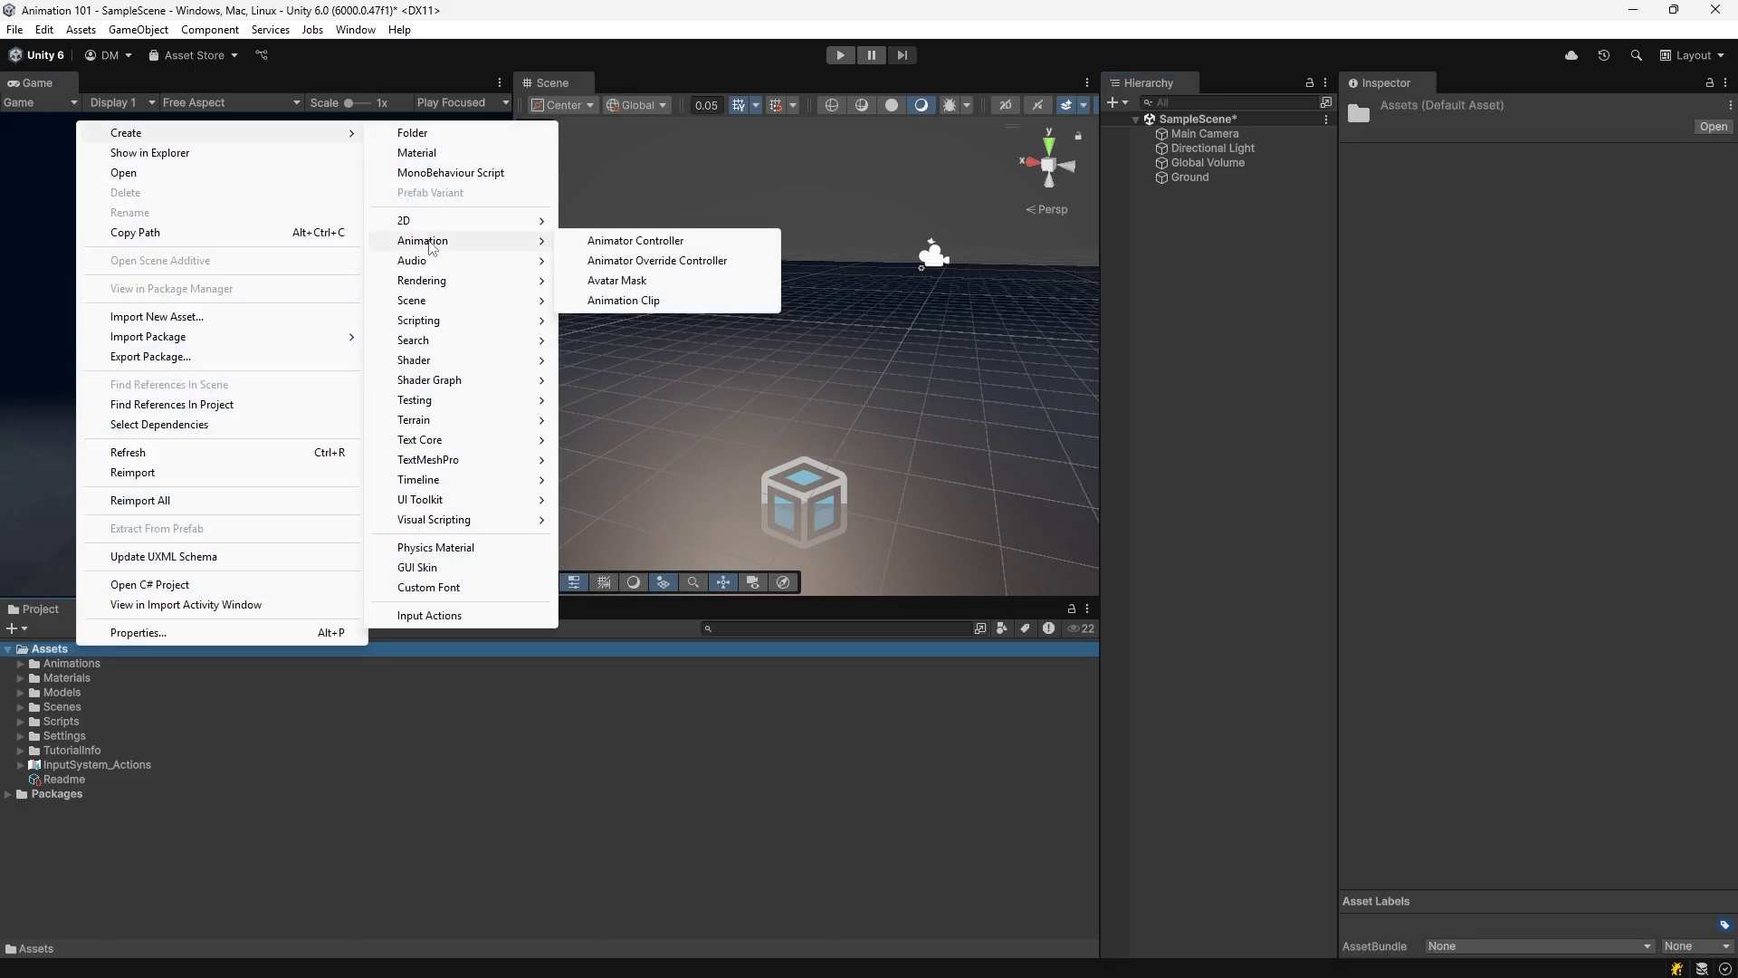
{"action": "left_click", "coordinate": [655, 243]}
{"action": "type", "text": "PlayerAnimator"}
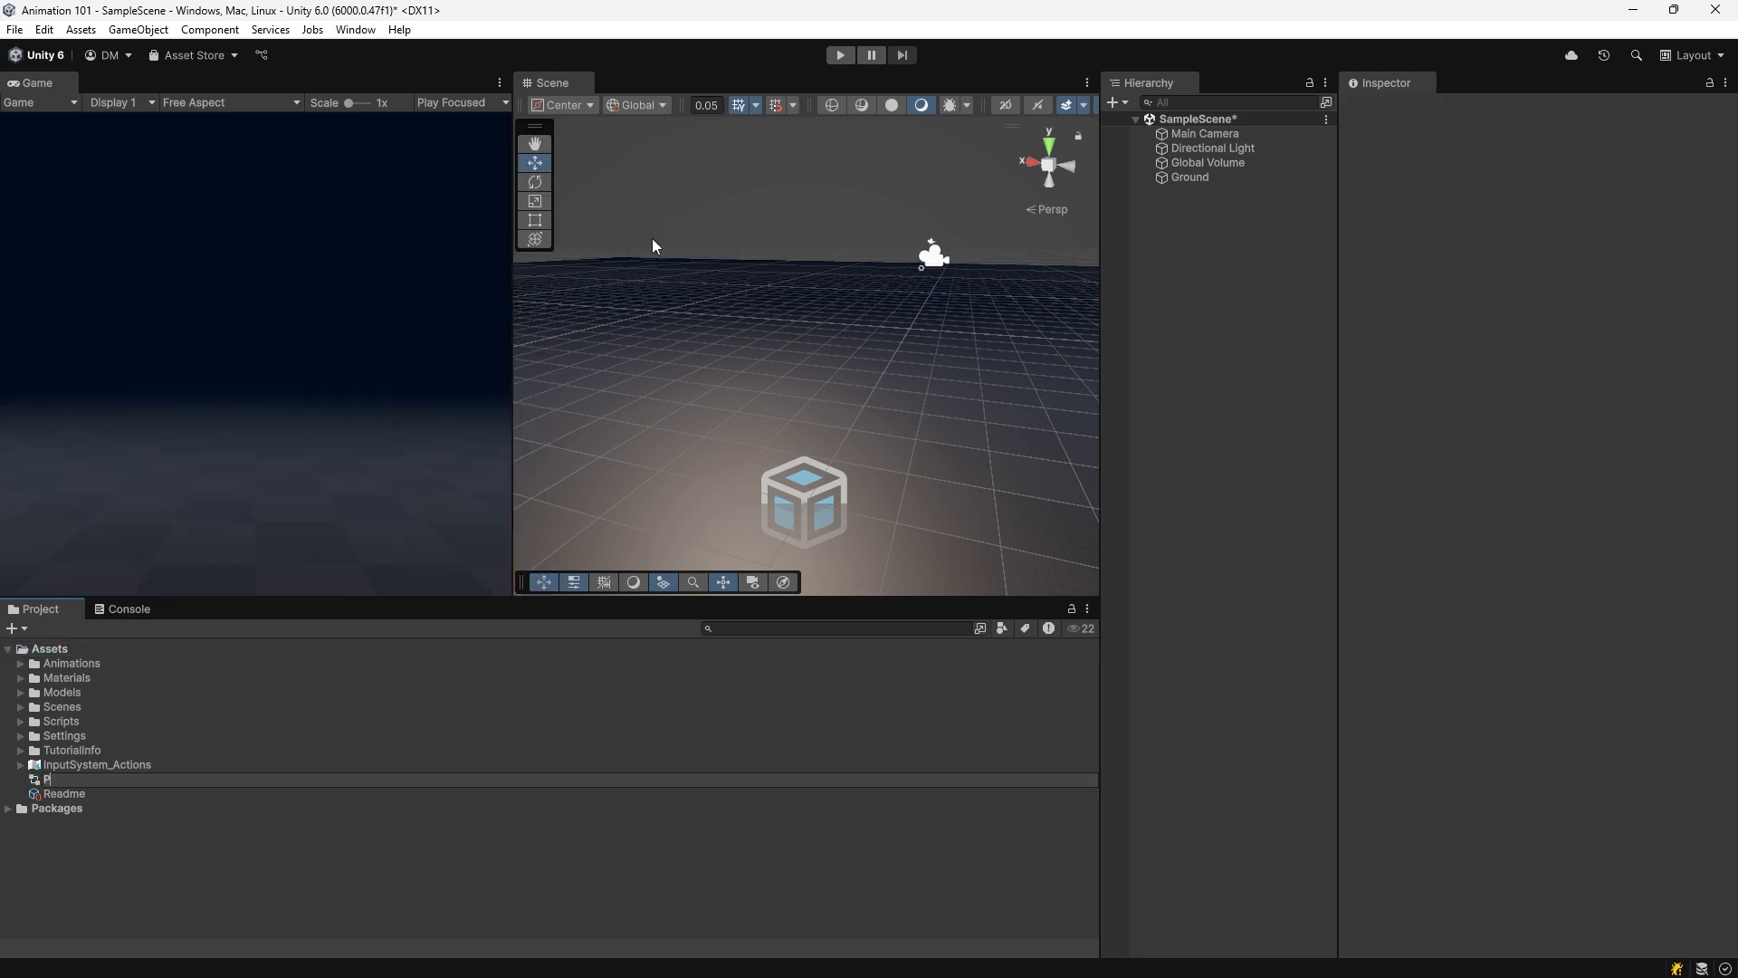
{"action": "key", "text": "Return"}
{"action": "key", "text": "Return"}
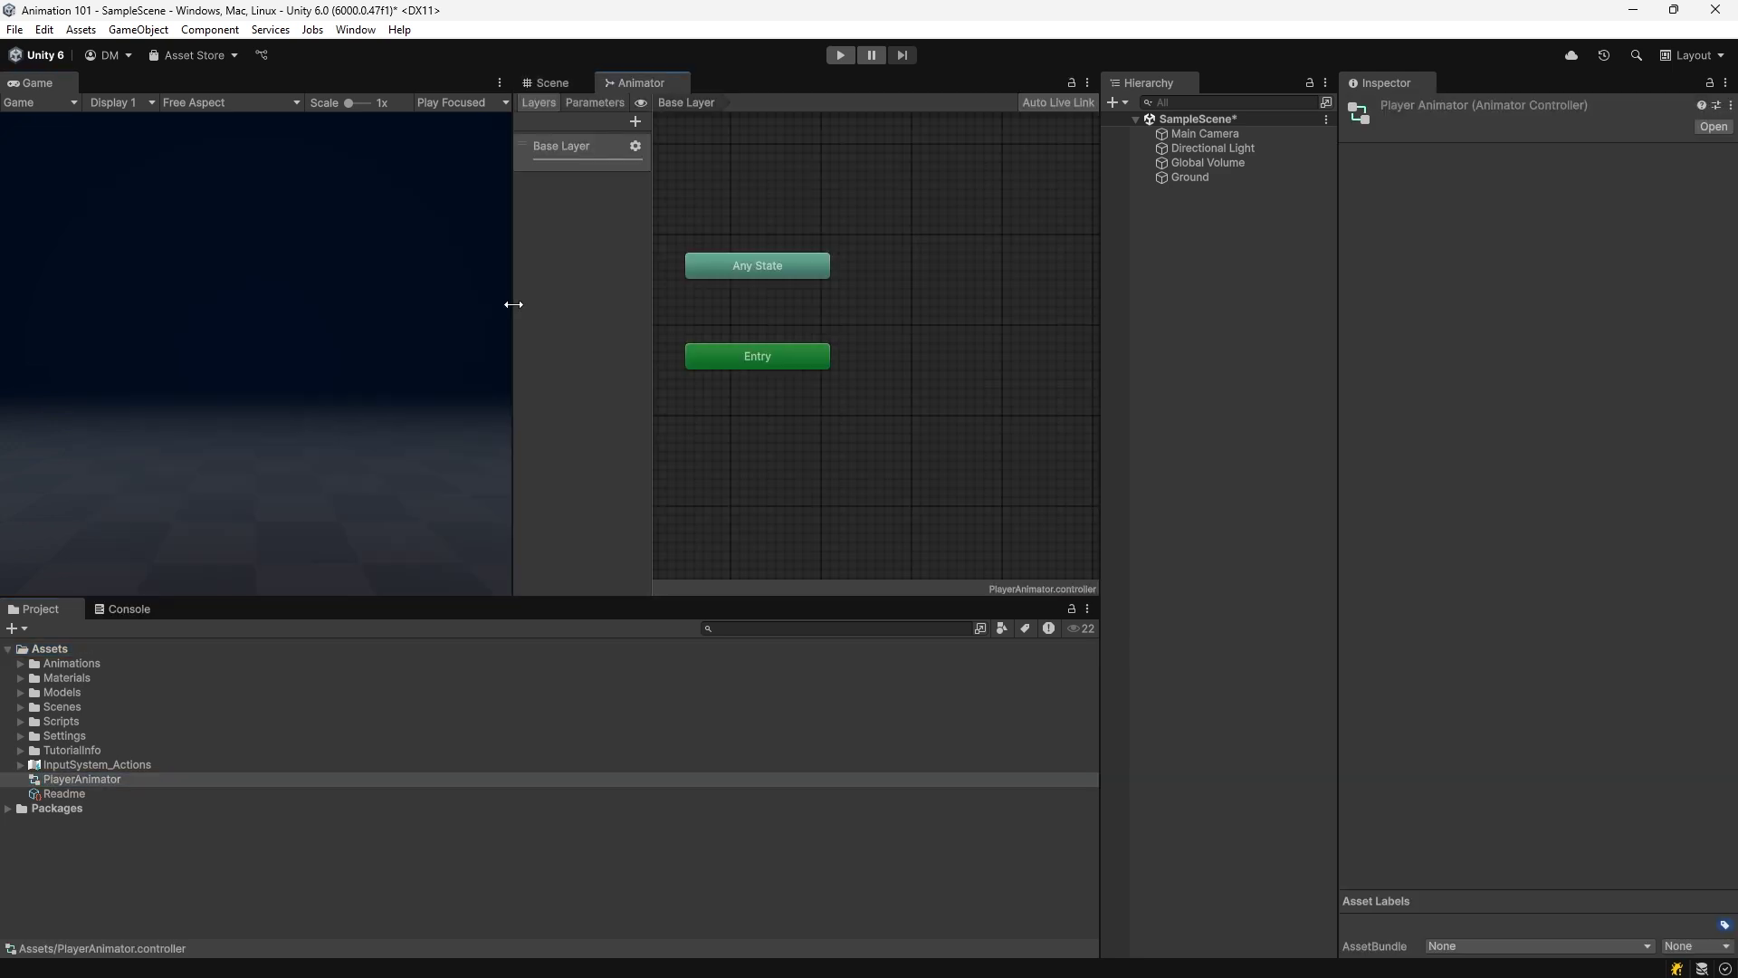
Step: Widen the Animator window and frame all the graph's nodes in view
{"action": "left_click_drag", "start_coordinate": [512, 302], "coordinate": [148, 334]}
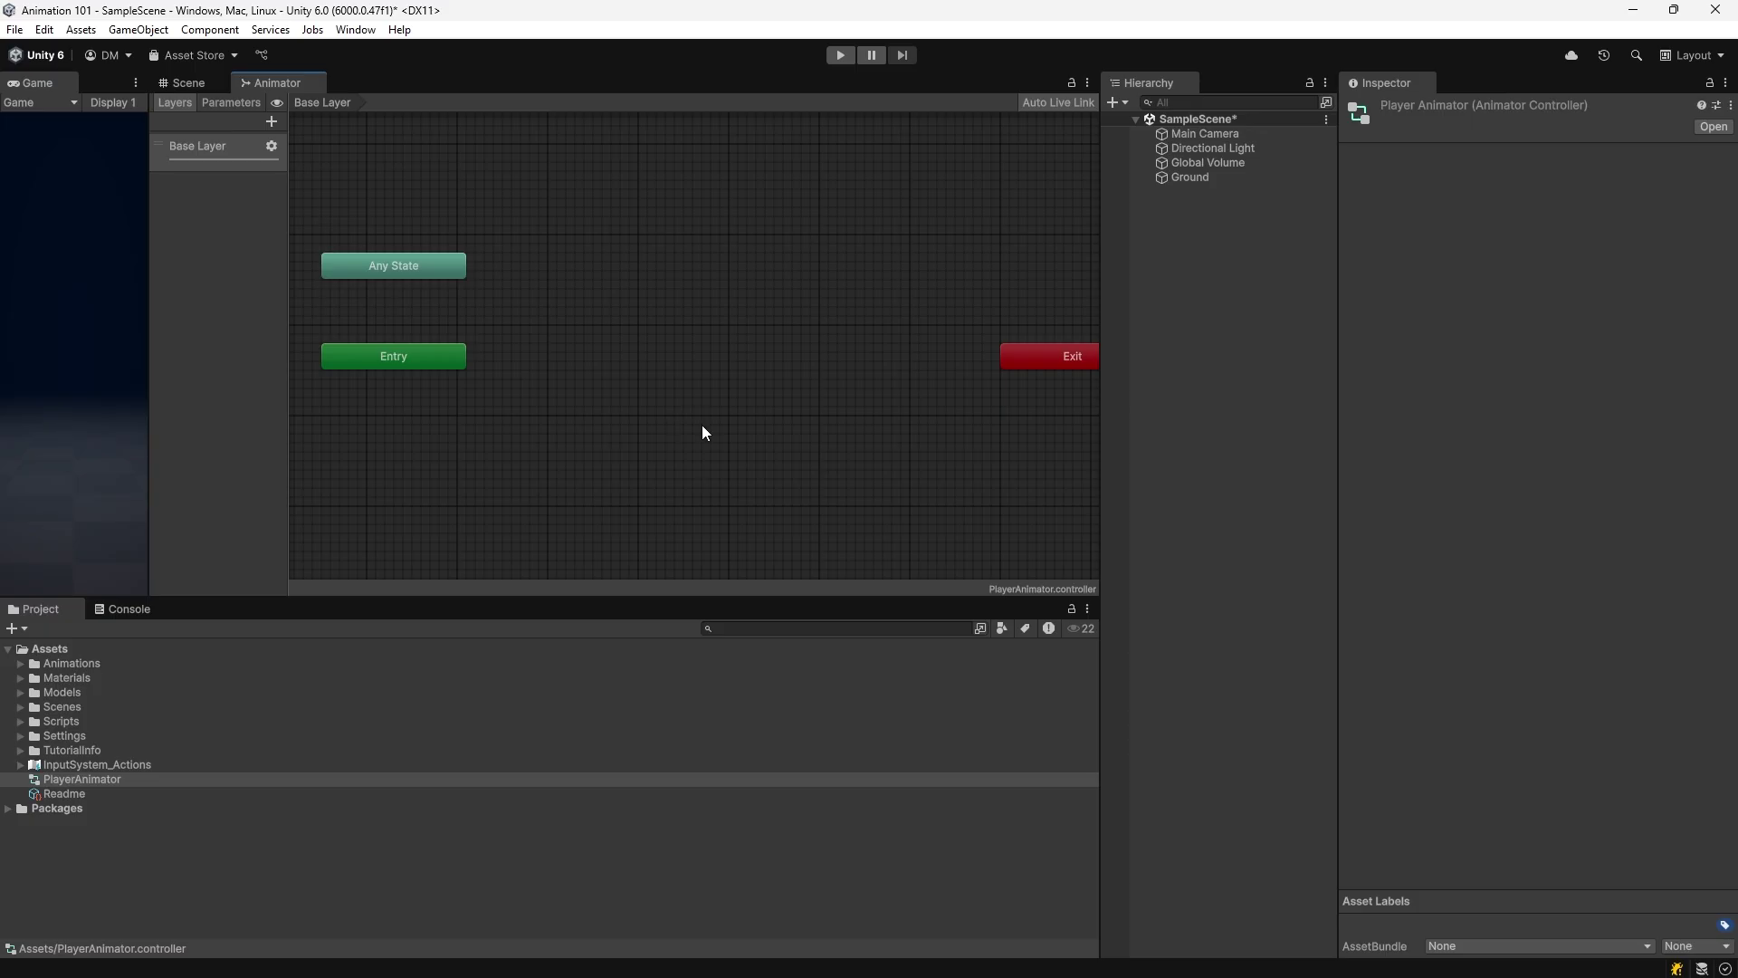
{"action": "key", "text": "a"}
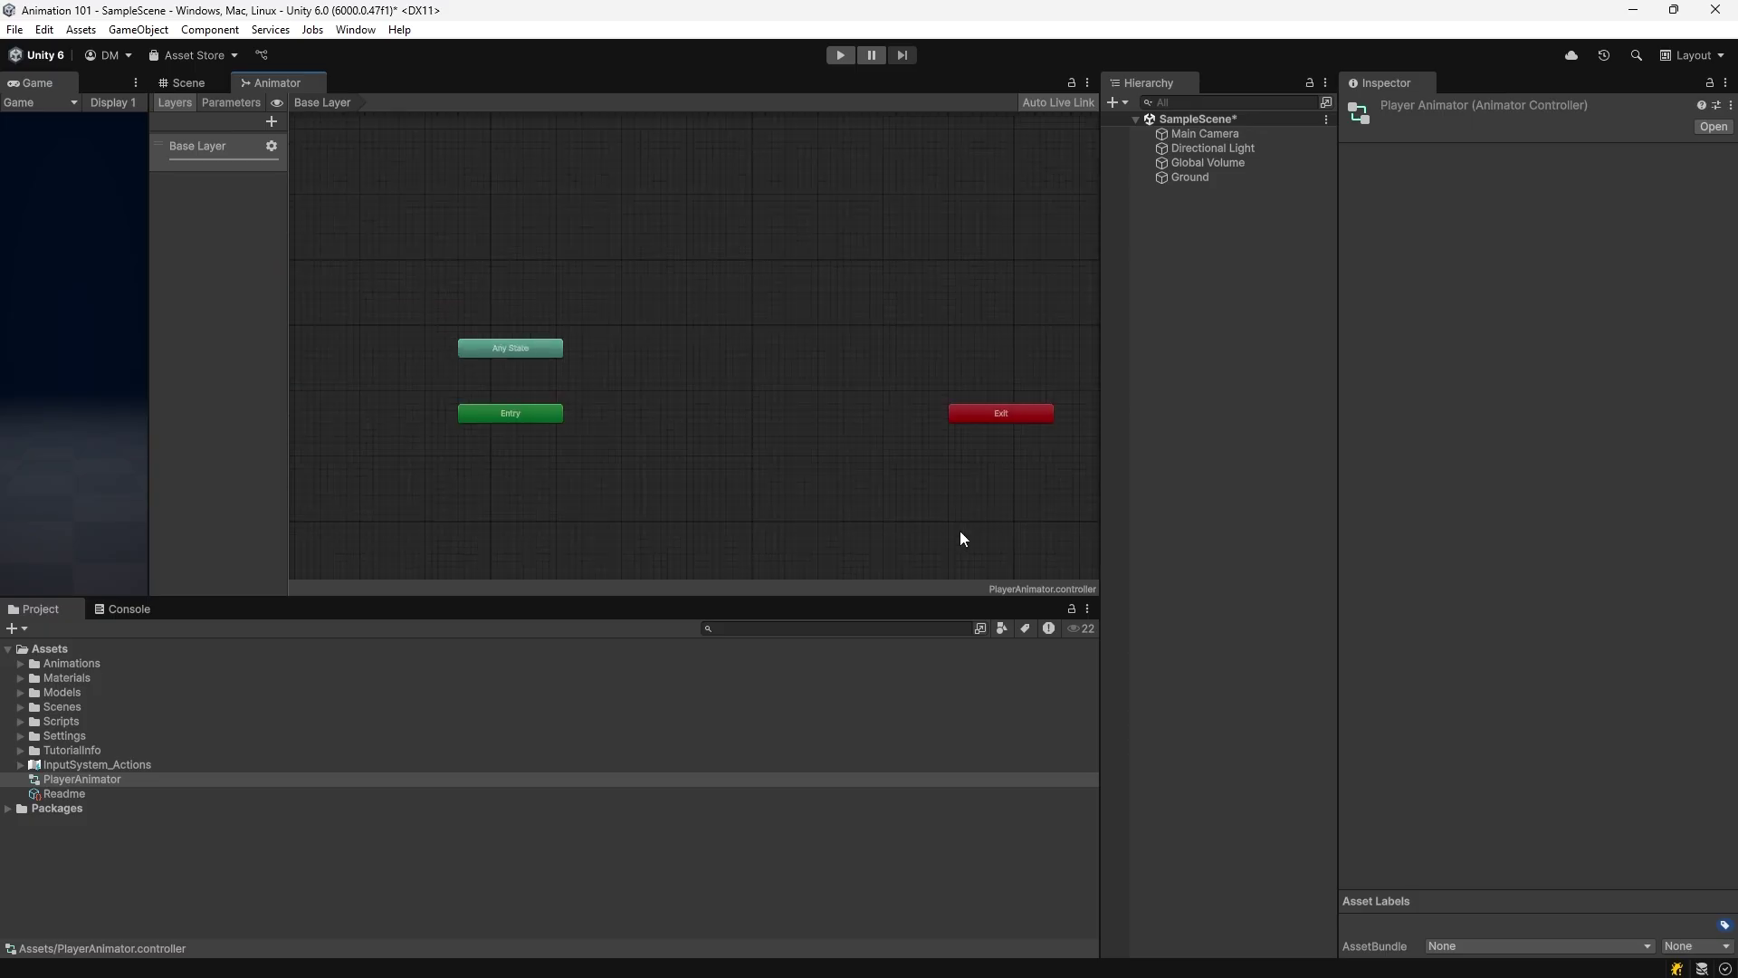
{"action": "middle_click_drag", "start_coordinate": [926, 497], "coordinate": [894, 464]}
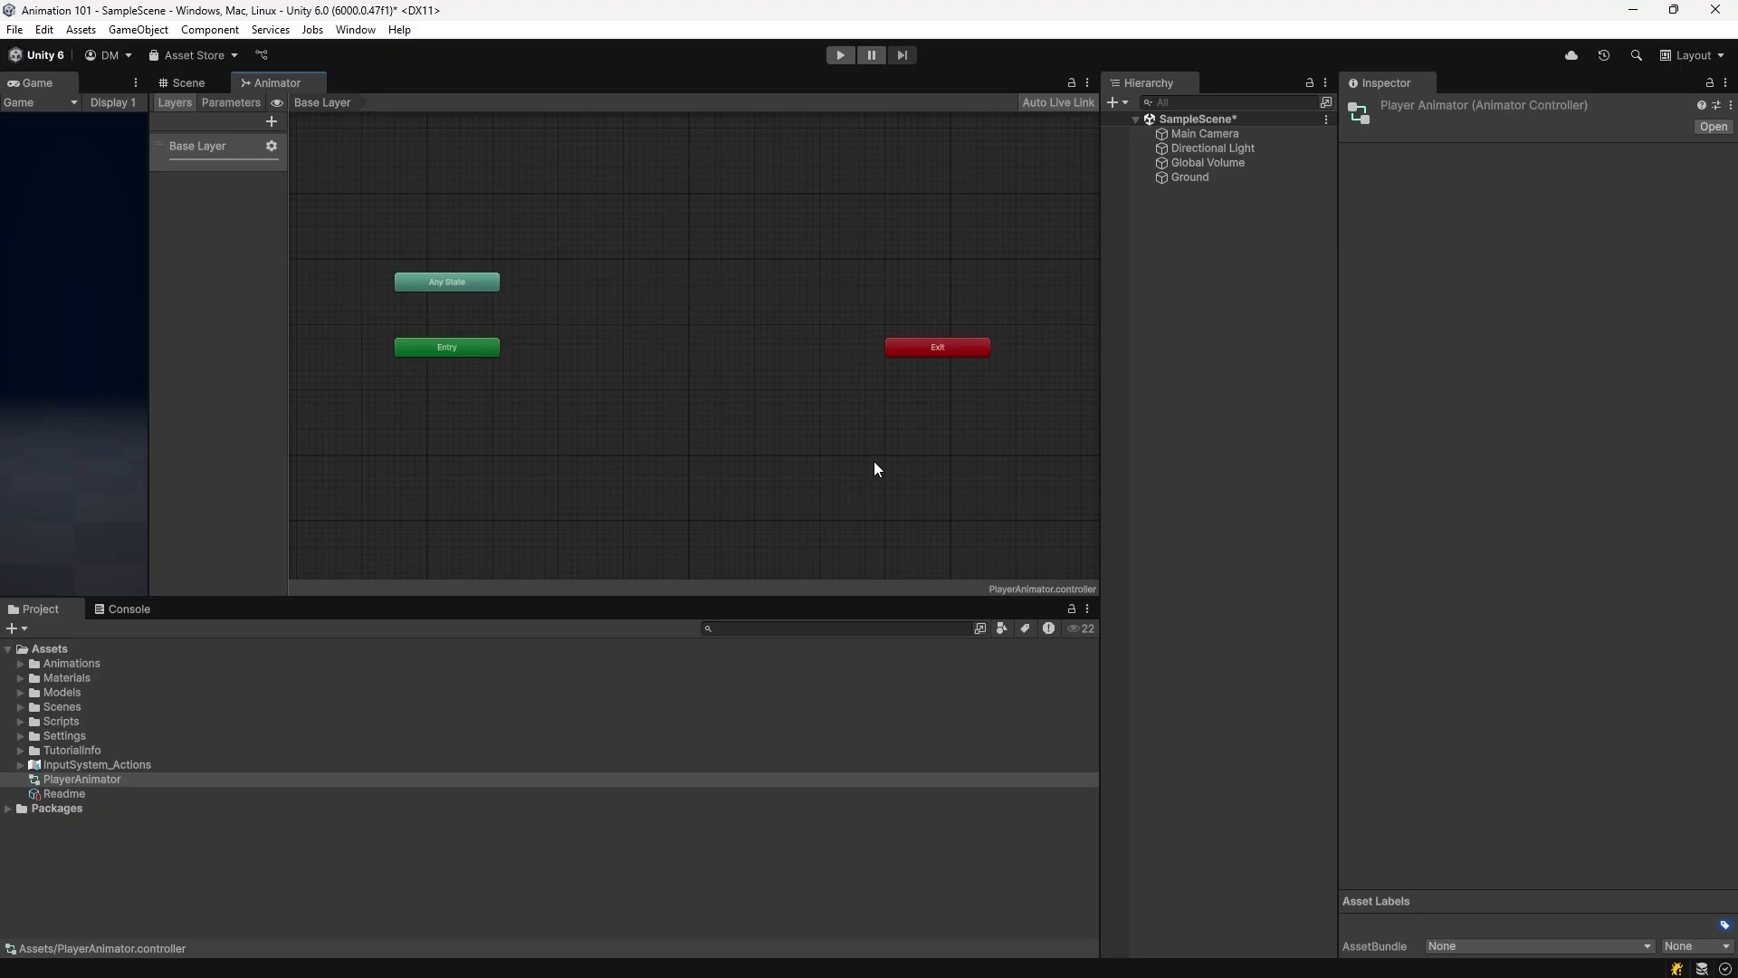
{"action": "left_click", "coordinate": [20, 663]}
Step: Drop the Idle, Running and Jump clips into the graph, with Running beside Exit and Jump below
{"action": "left_click_drag", "start_coordinate": [61, 679], "coordinate": [550, 371]}
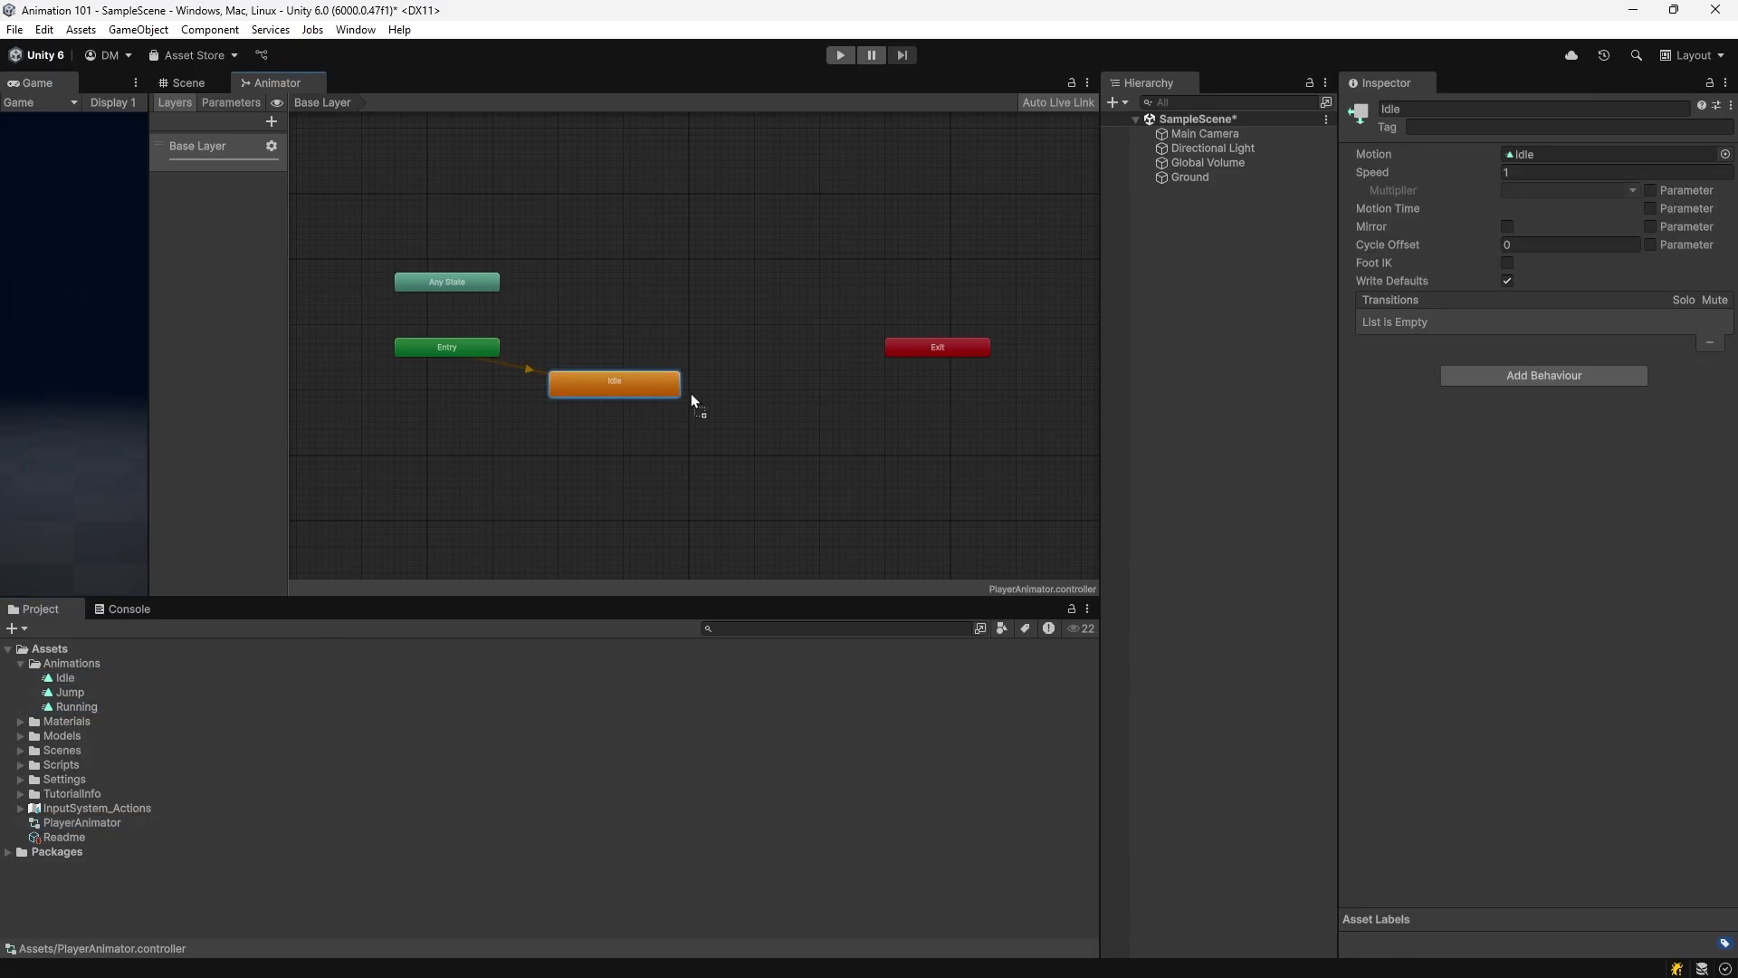
{"action": "left_click_drag", "start_coordinate": [692, 398], "coordinate": [802, 346]}
{"action": "left_click_drag", "start_coordinate": [763, 421], "coordinate": [800, 429]}
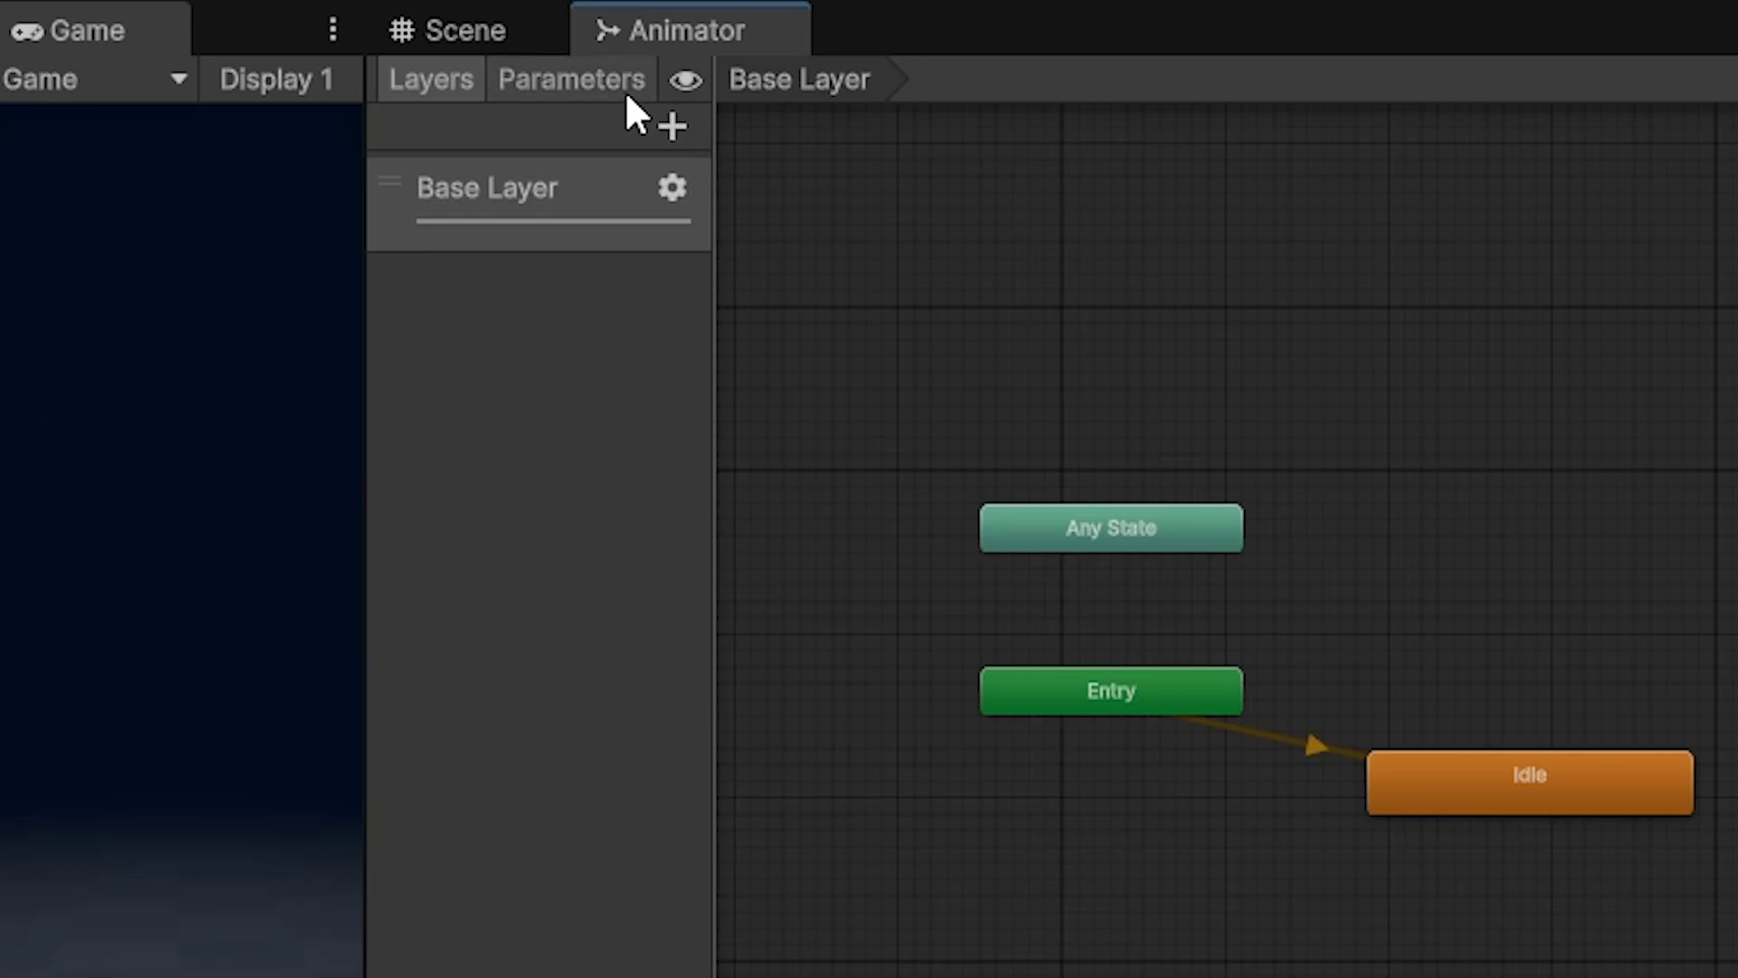
Step: Add a Bool parameter named isRunning in the animator's Parameters list
{"action": "left_click", "coordinate": [239, 102]}
{"action": "left_click", "coordinate": [670, 126]}
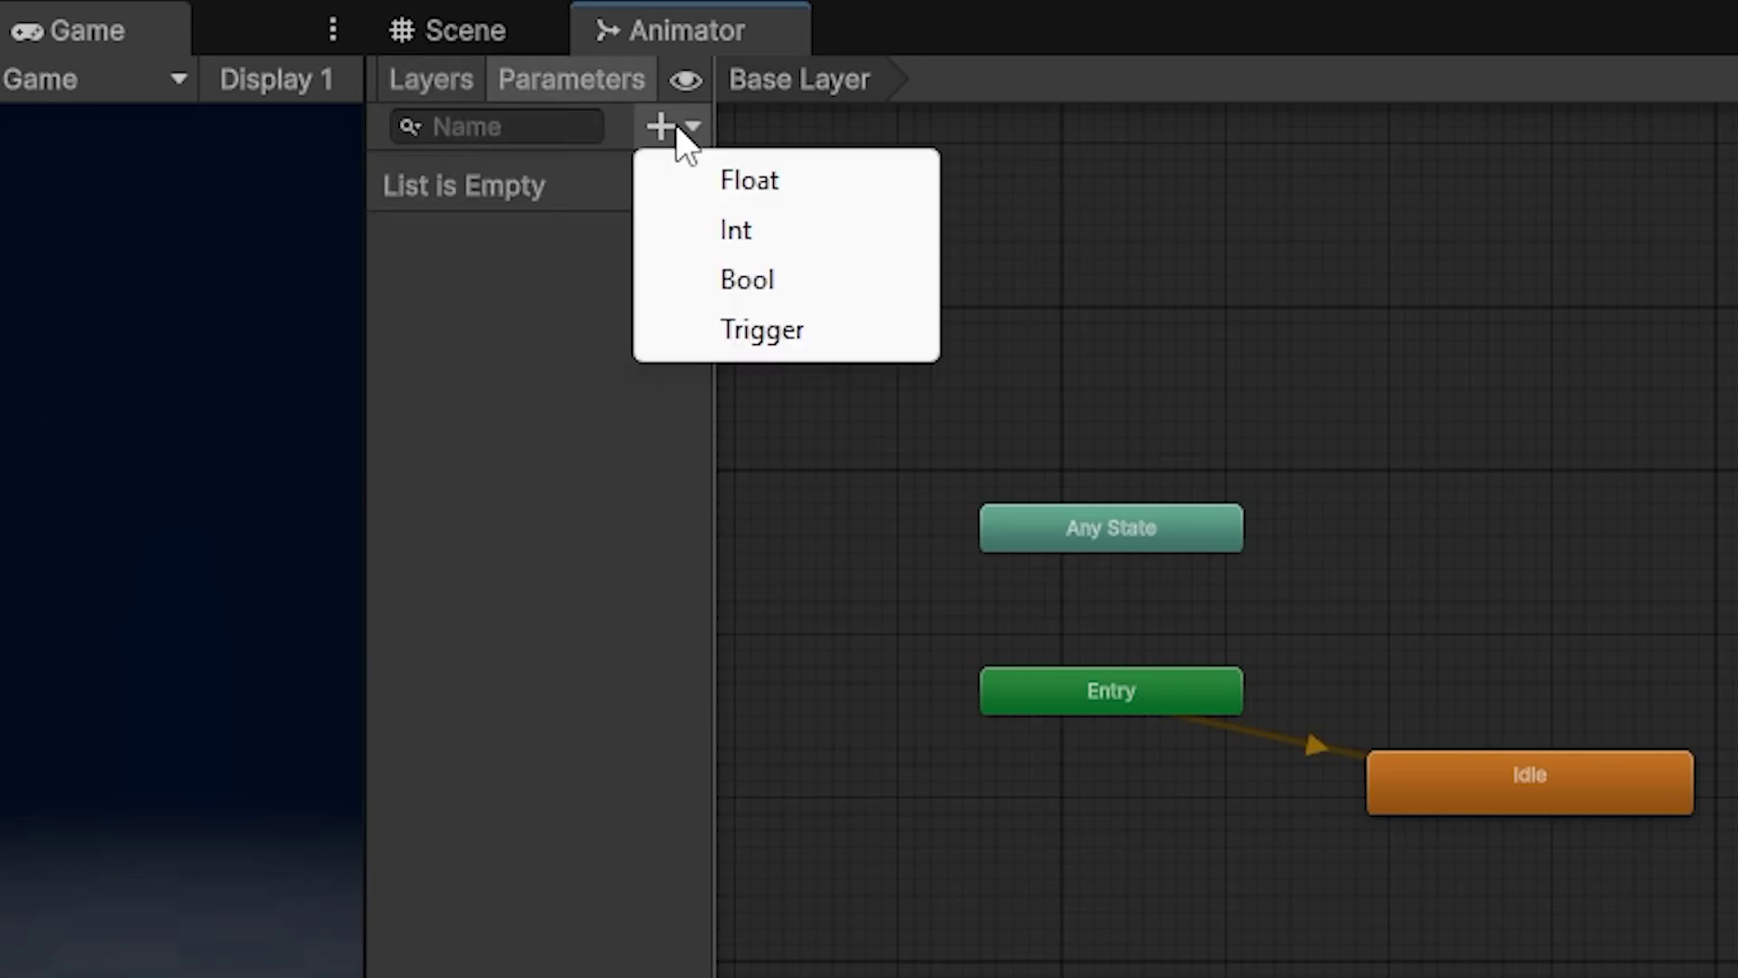
{"action": "left_click", "coordinate": [699, 280]}
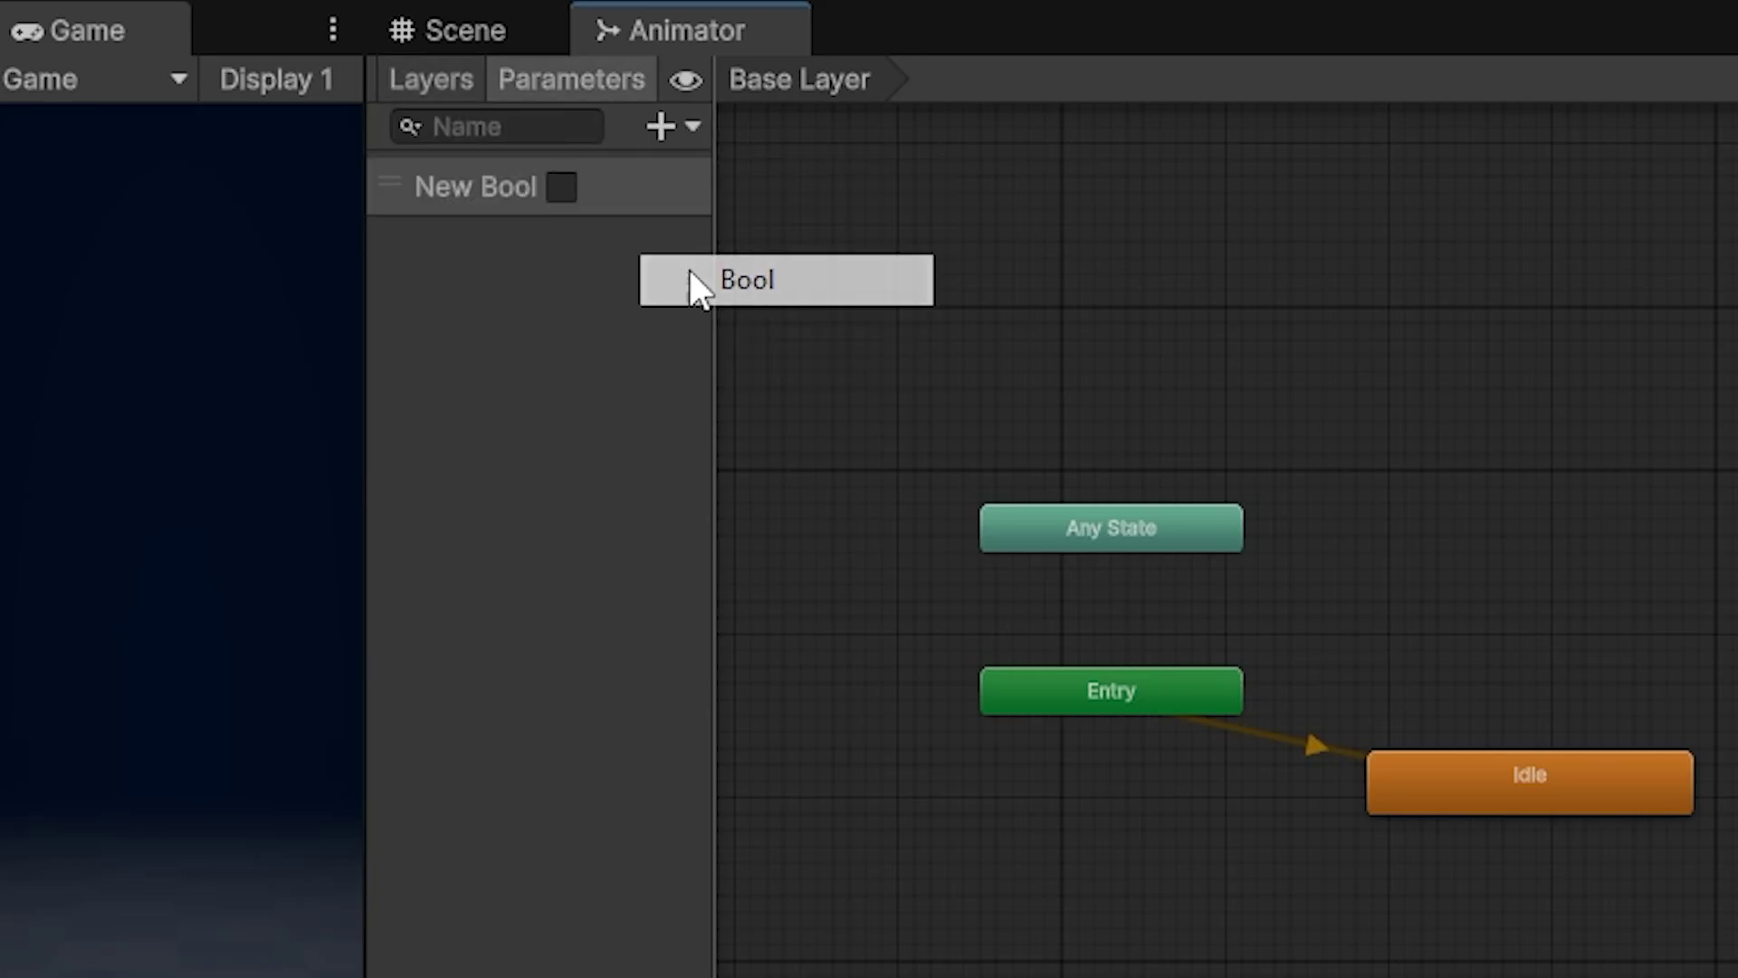
{"action": "type", "text": "isRunning"}
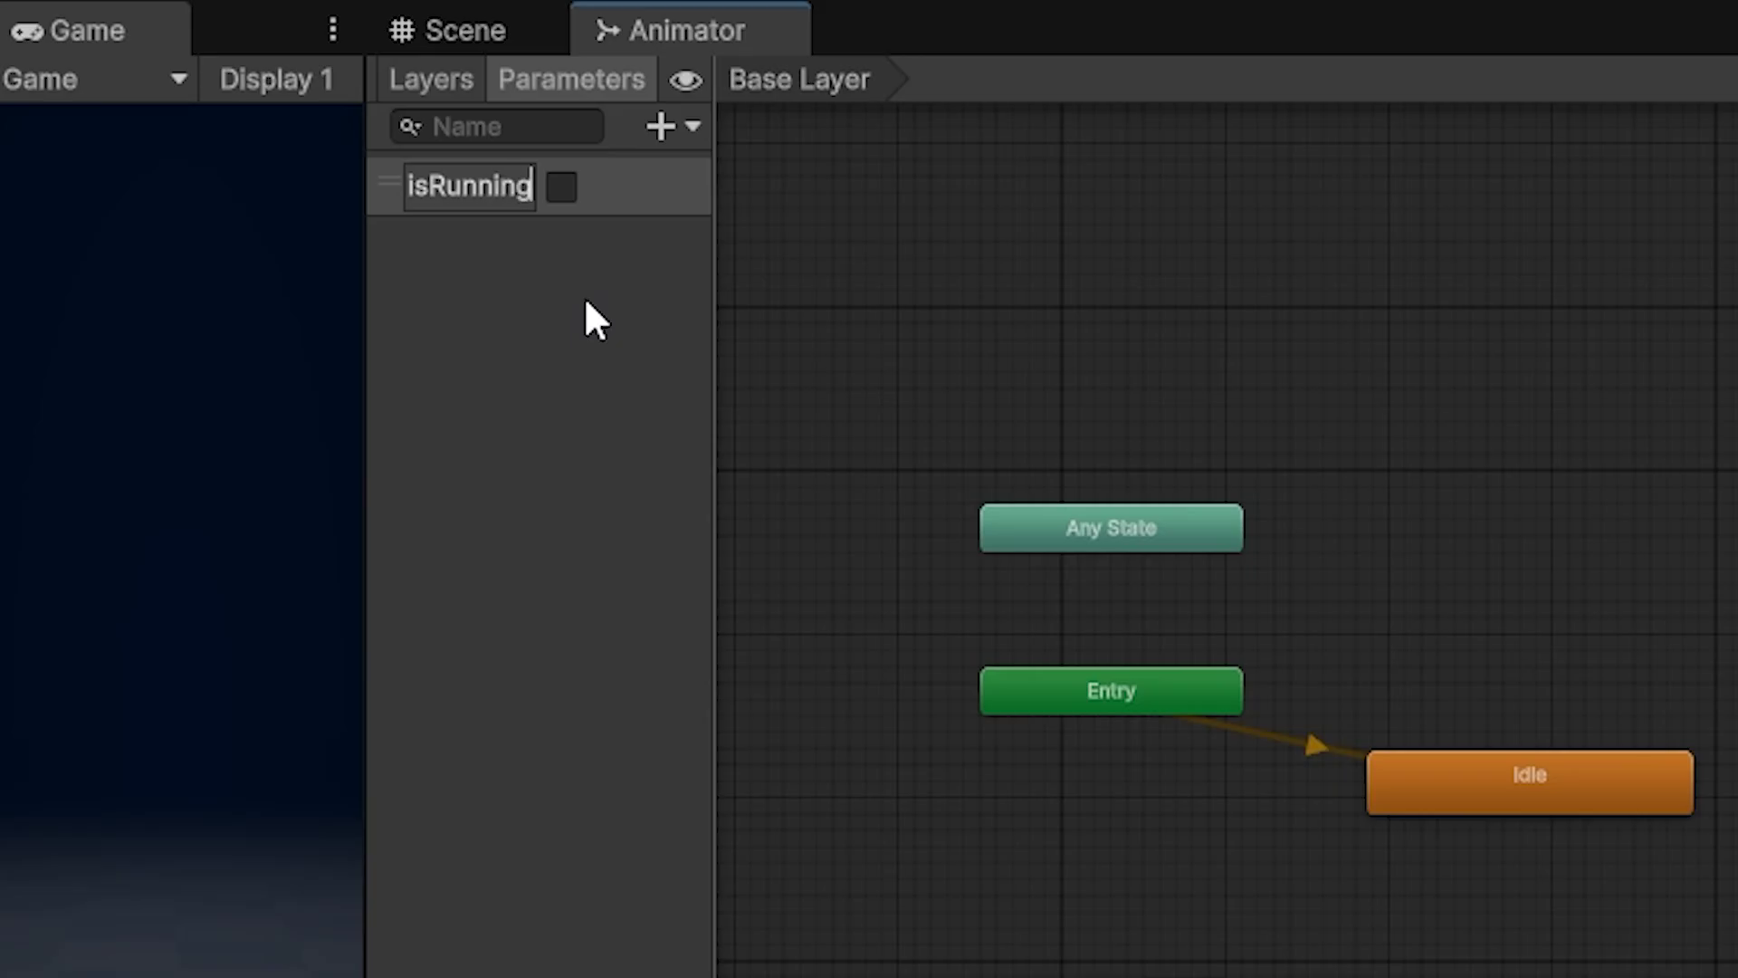
{"action": "key", "text": "Return"}
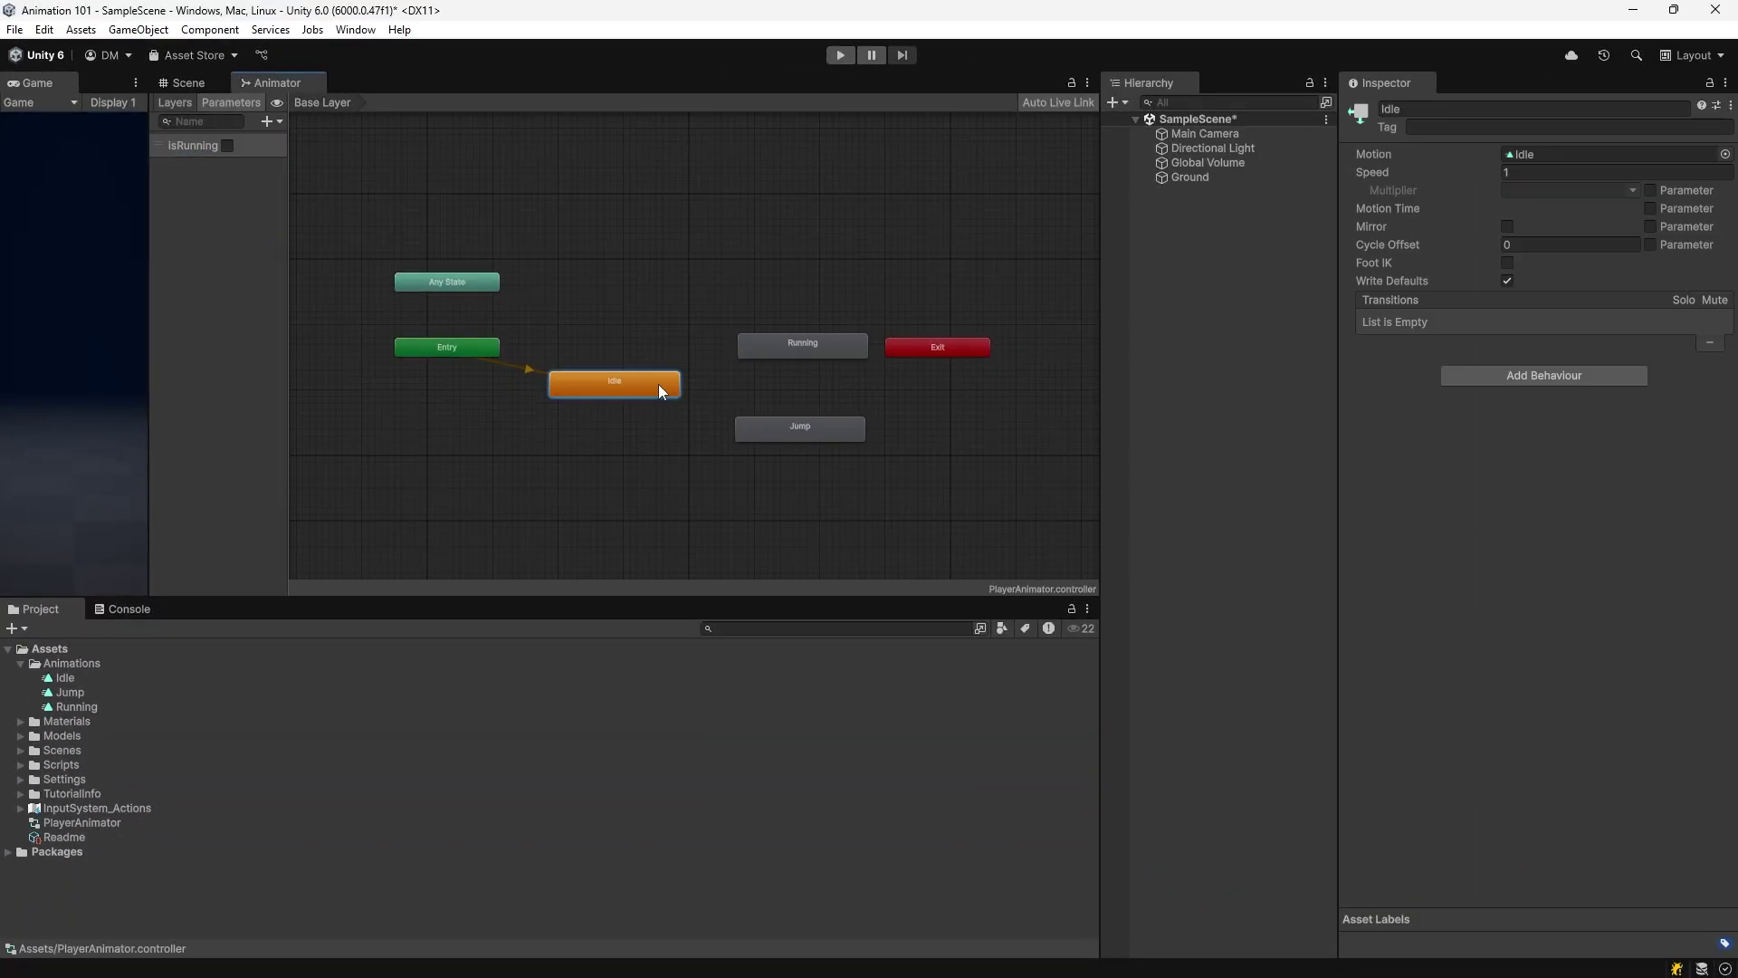
{"action": "right_click", "coordinate": [1646, 787]}
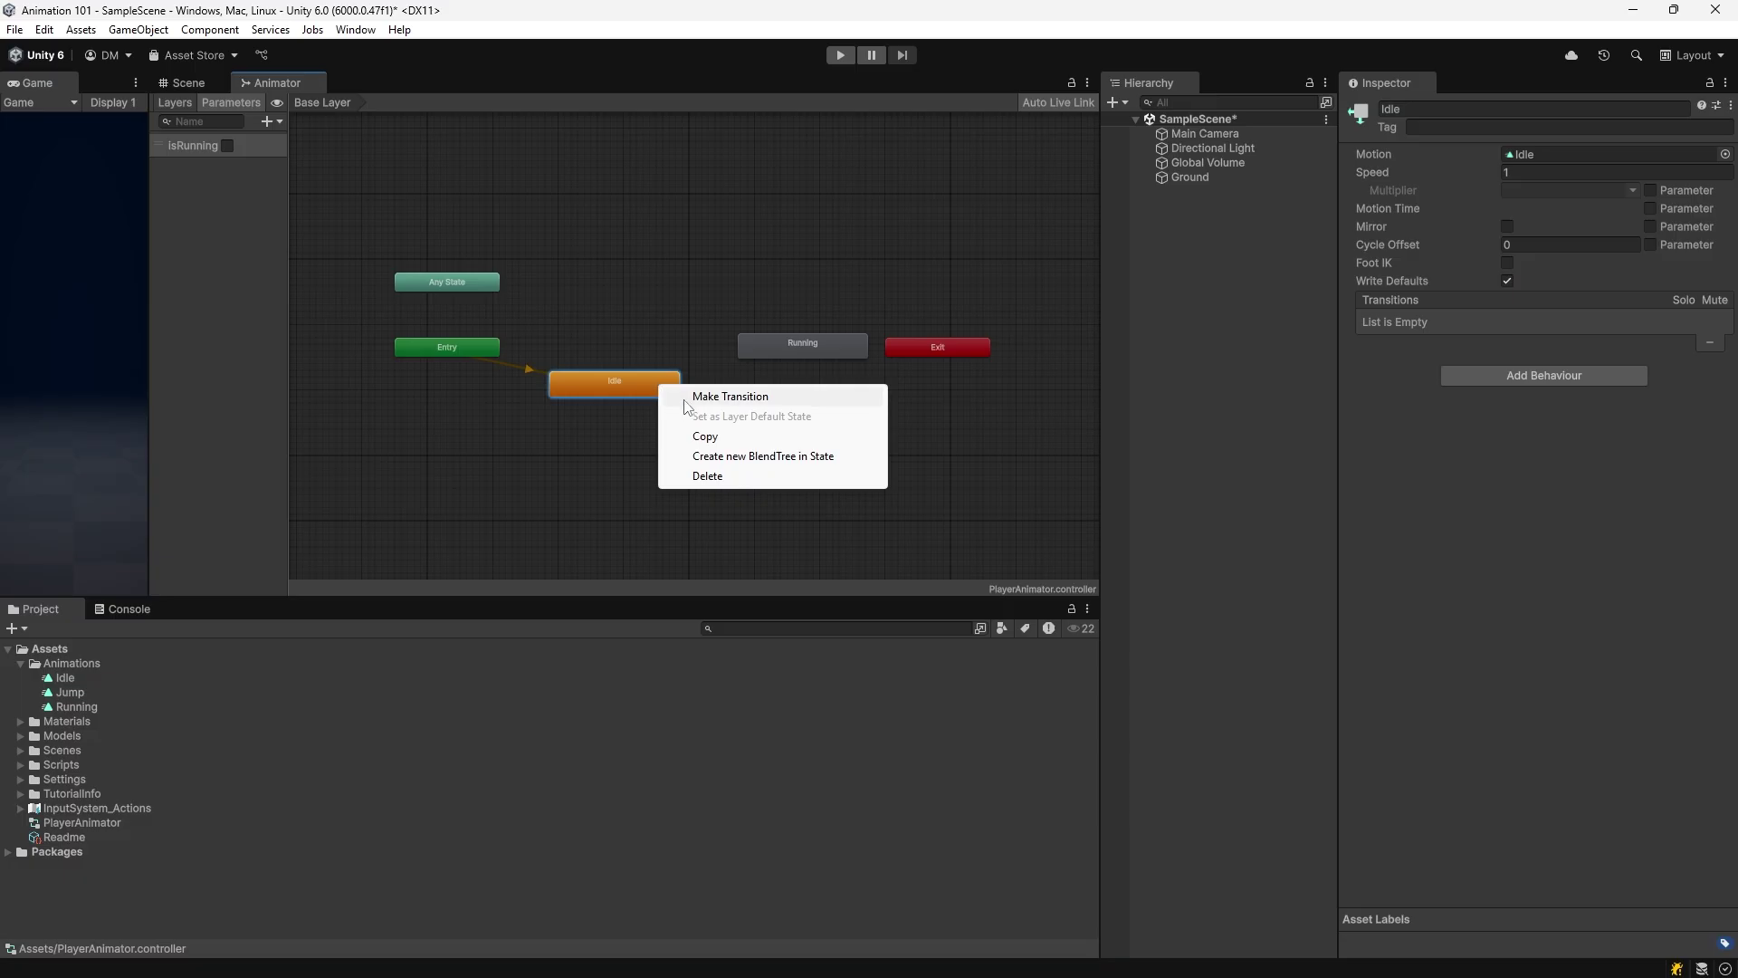
Step: Connect Idle to Running with a transition on isRunning true, with Has Exit Time off
{"action": "left_click", "coordinate": [729, 396]}
{"action": "left_click", "coordinate": [785, 348]}
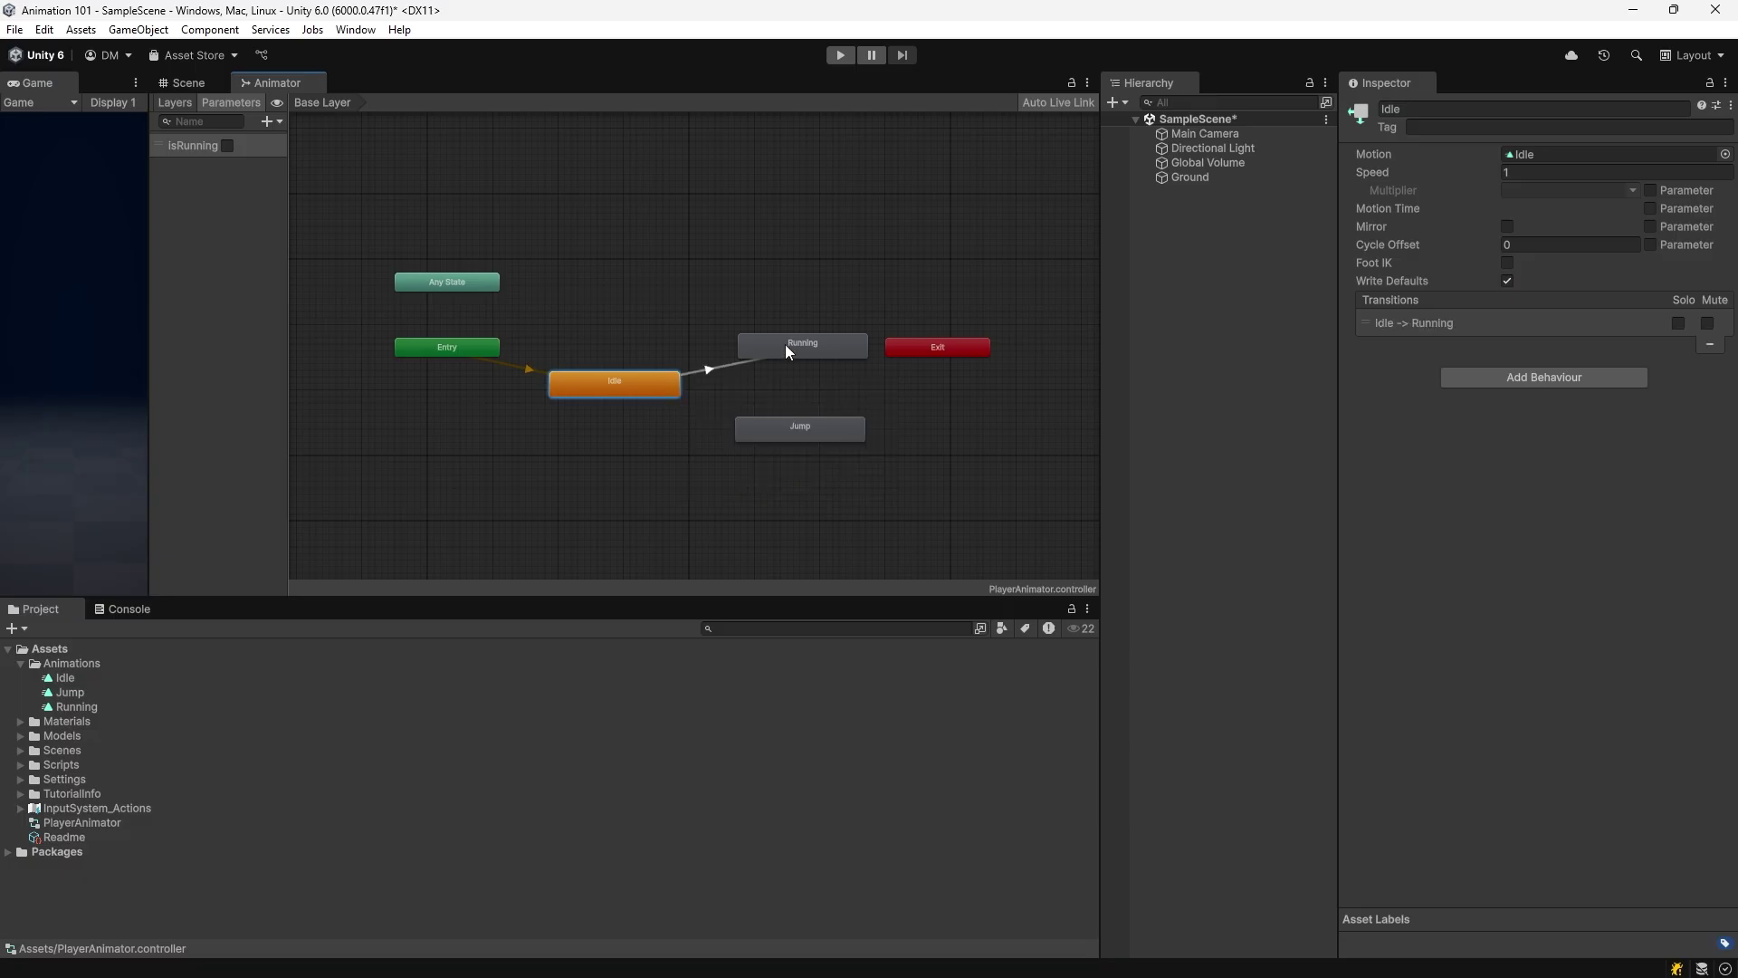
{"action": "left_click", "coordinate": [709, 371]}
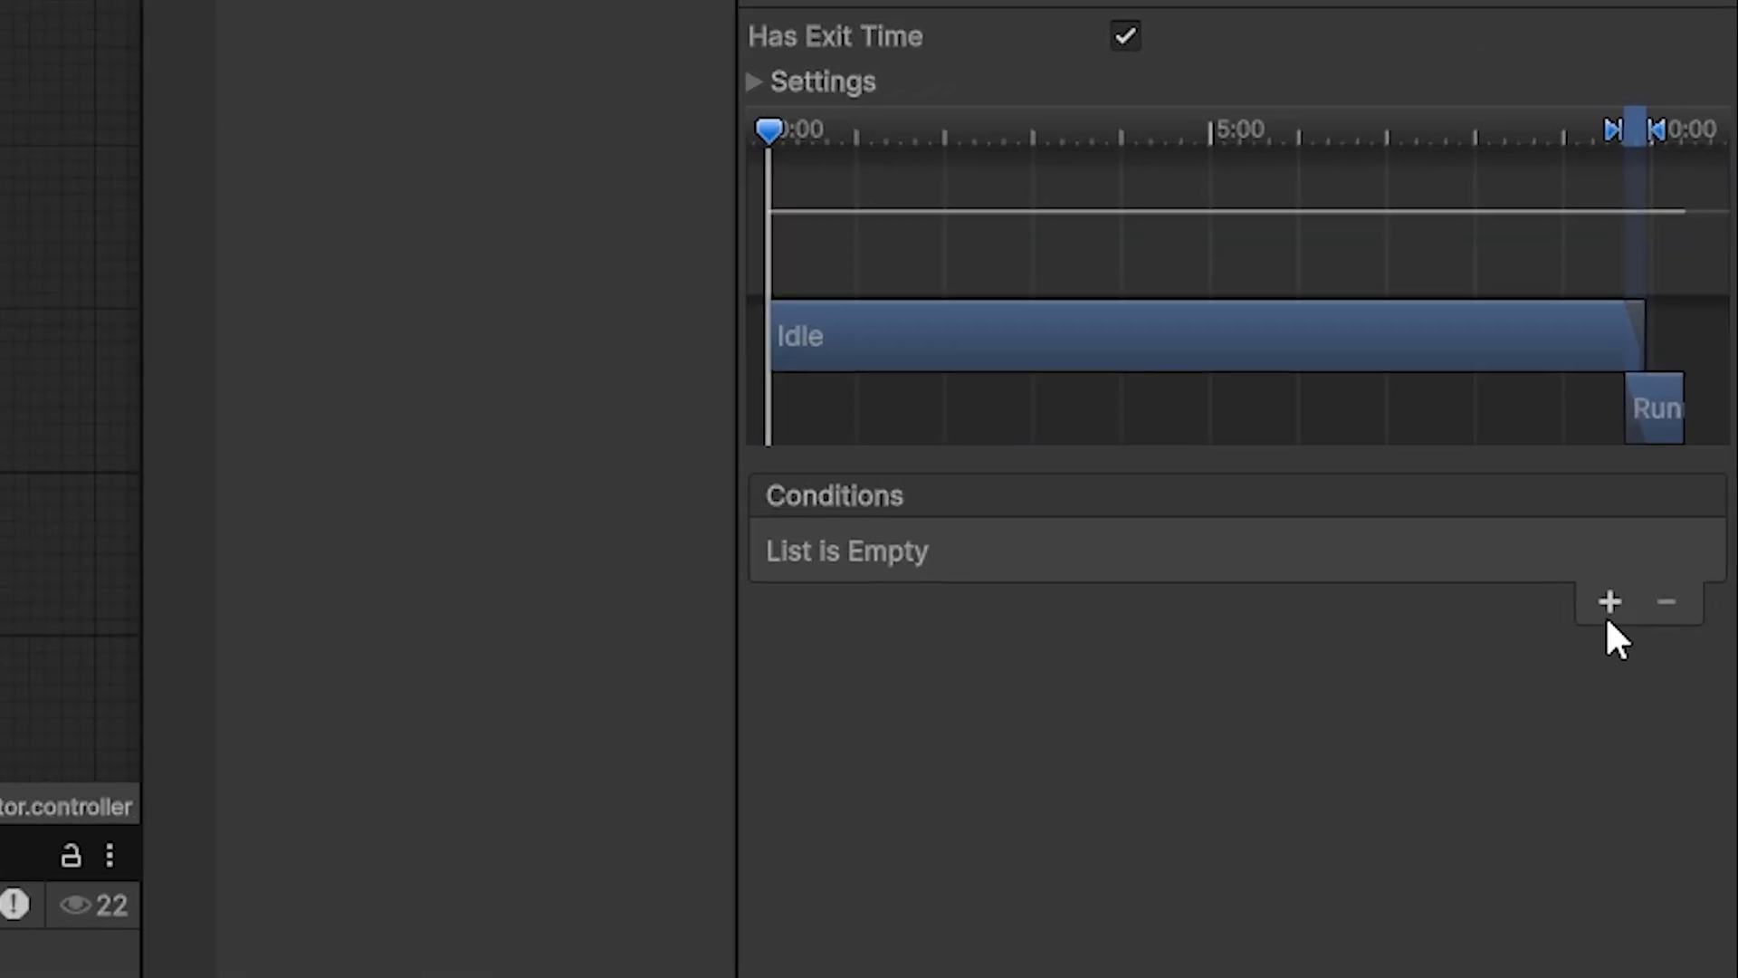
{"action": "left_click", "coordinate": [1687, 507]}
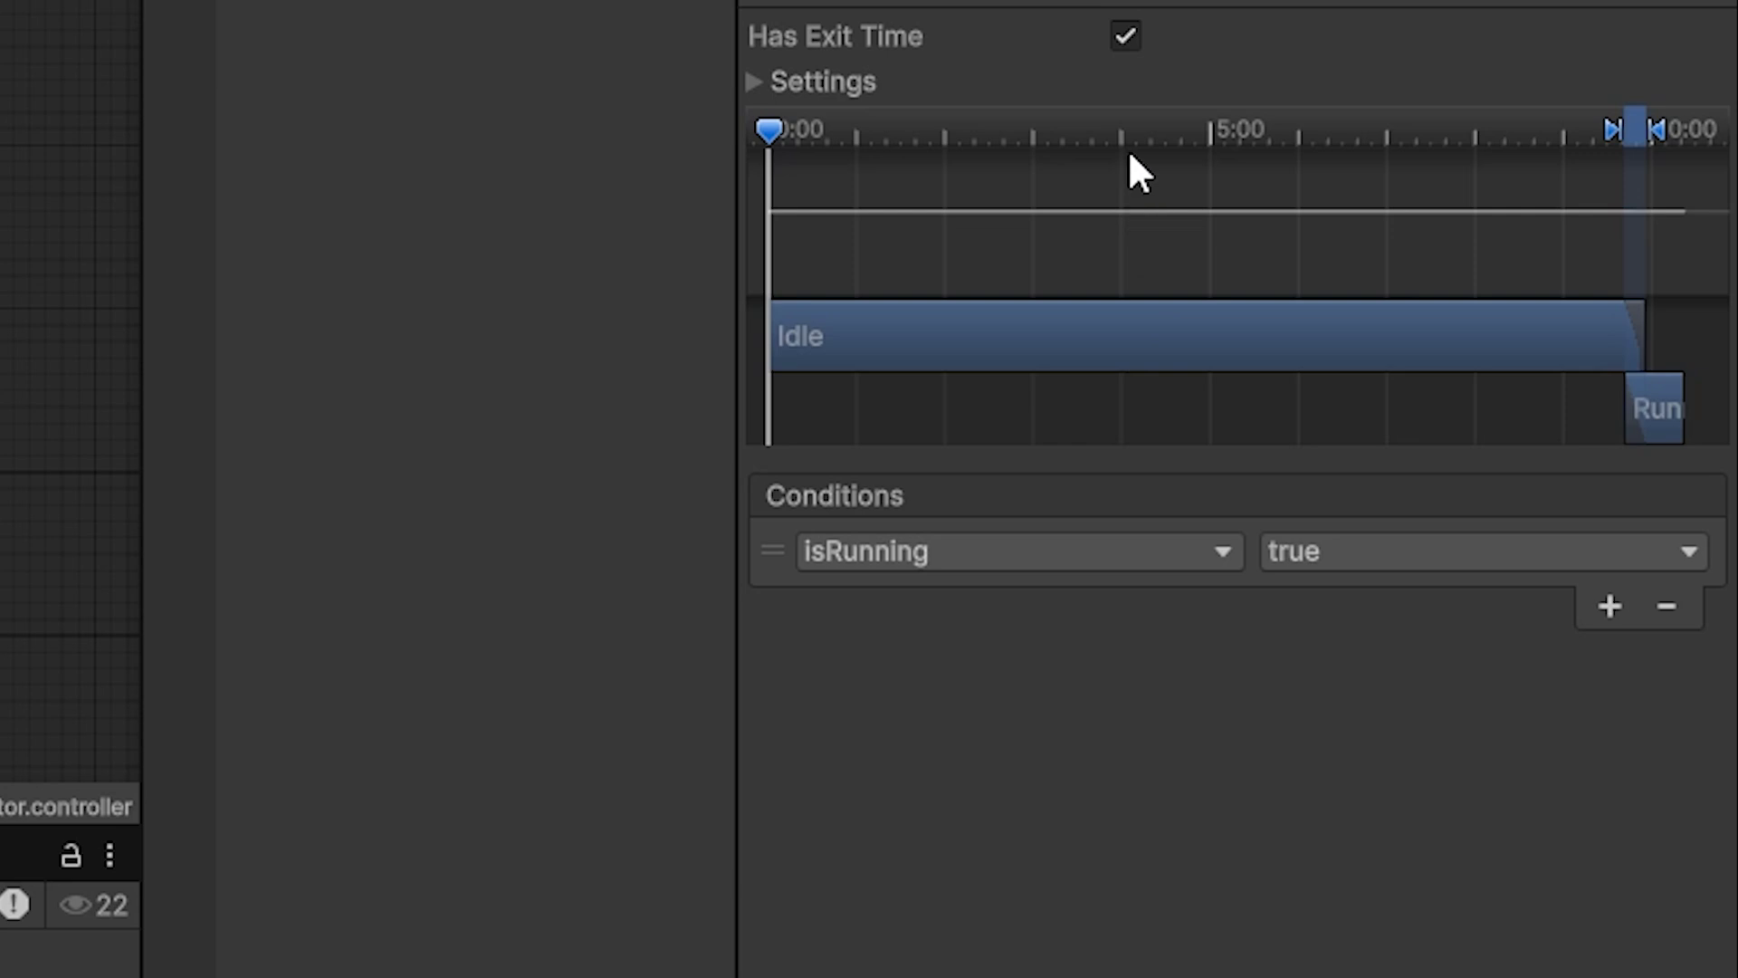
{"action": "left_click", "coordinate": [1122, 36]}
{"action": "left_click", "coordinate": [754, 84]}
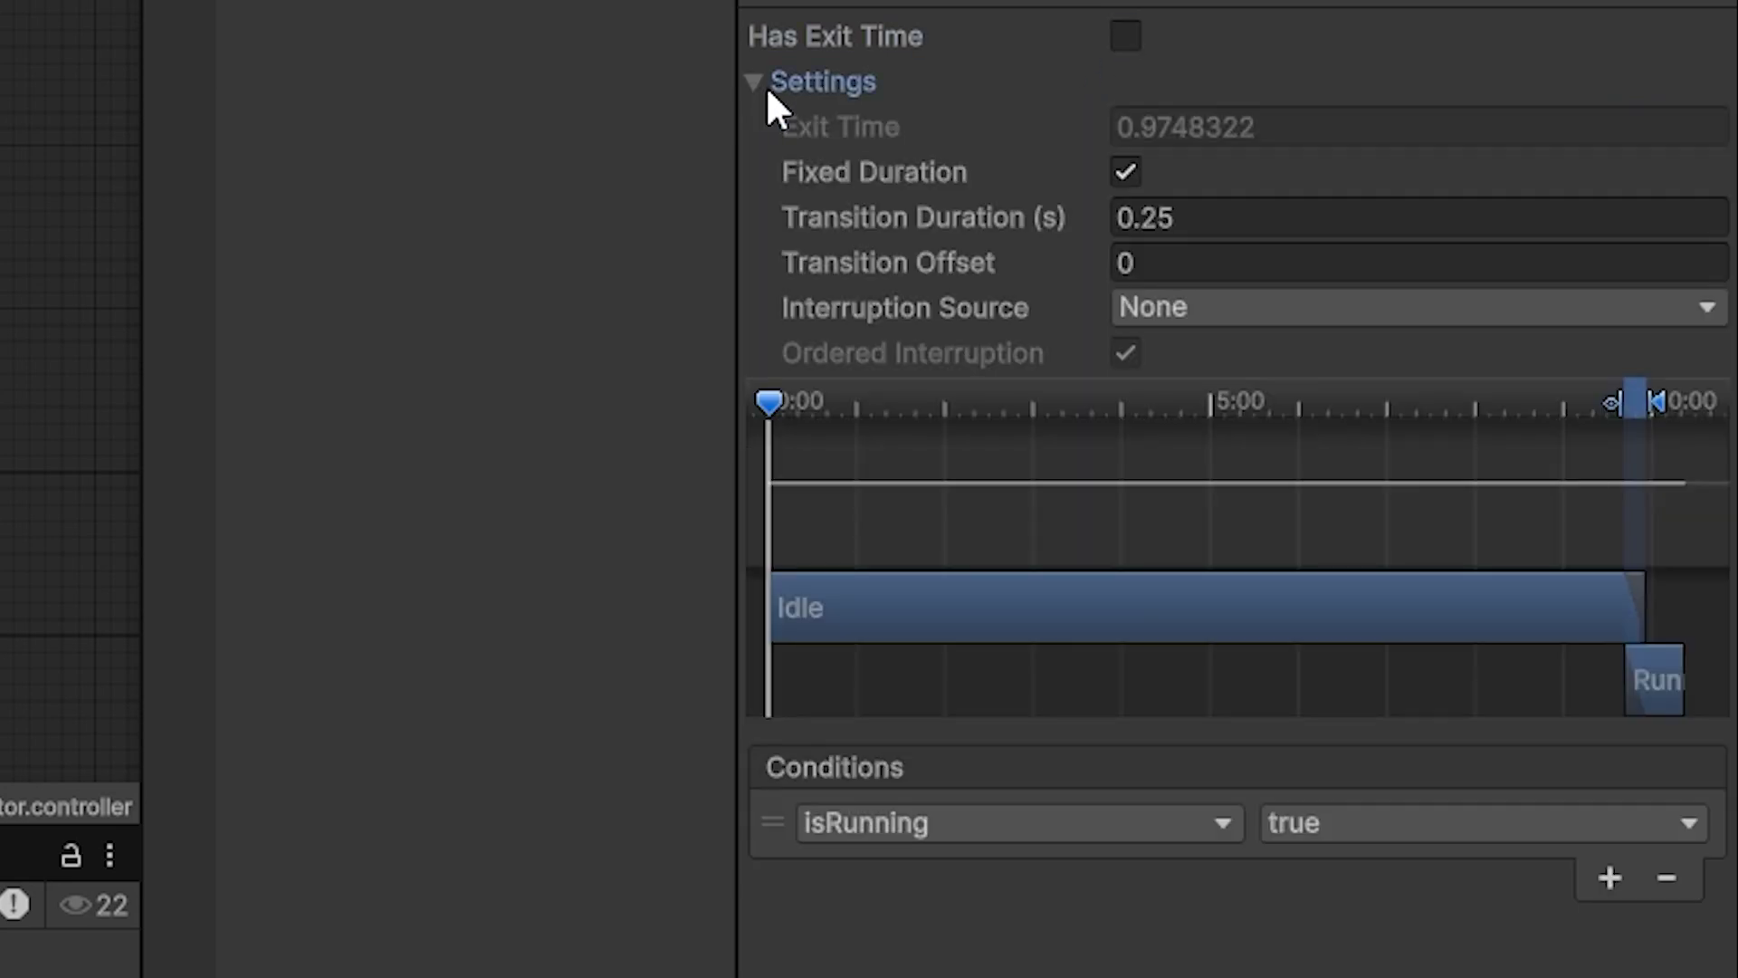
{"action": "left_click", "coordinate": [1204, 222]}
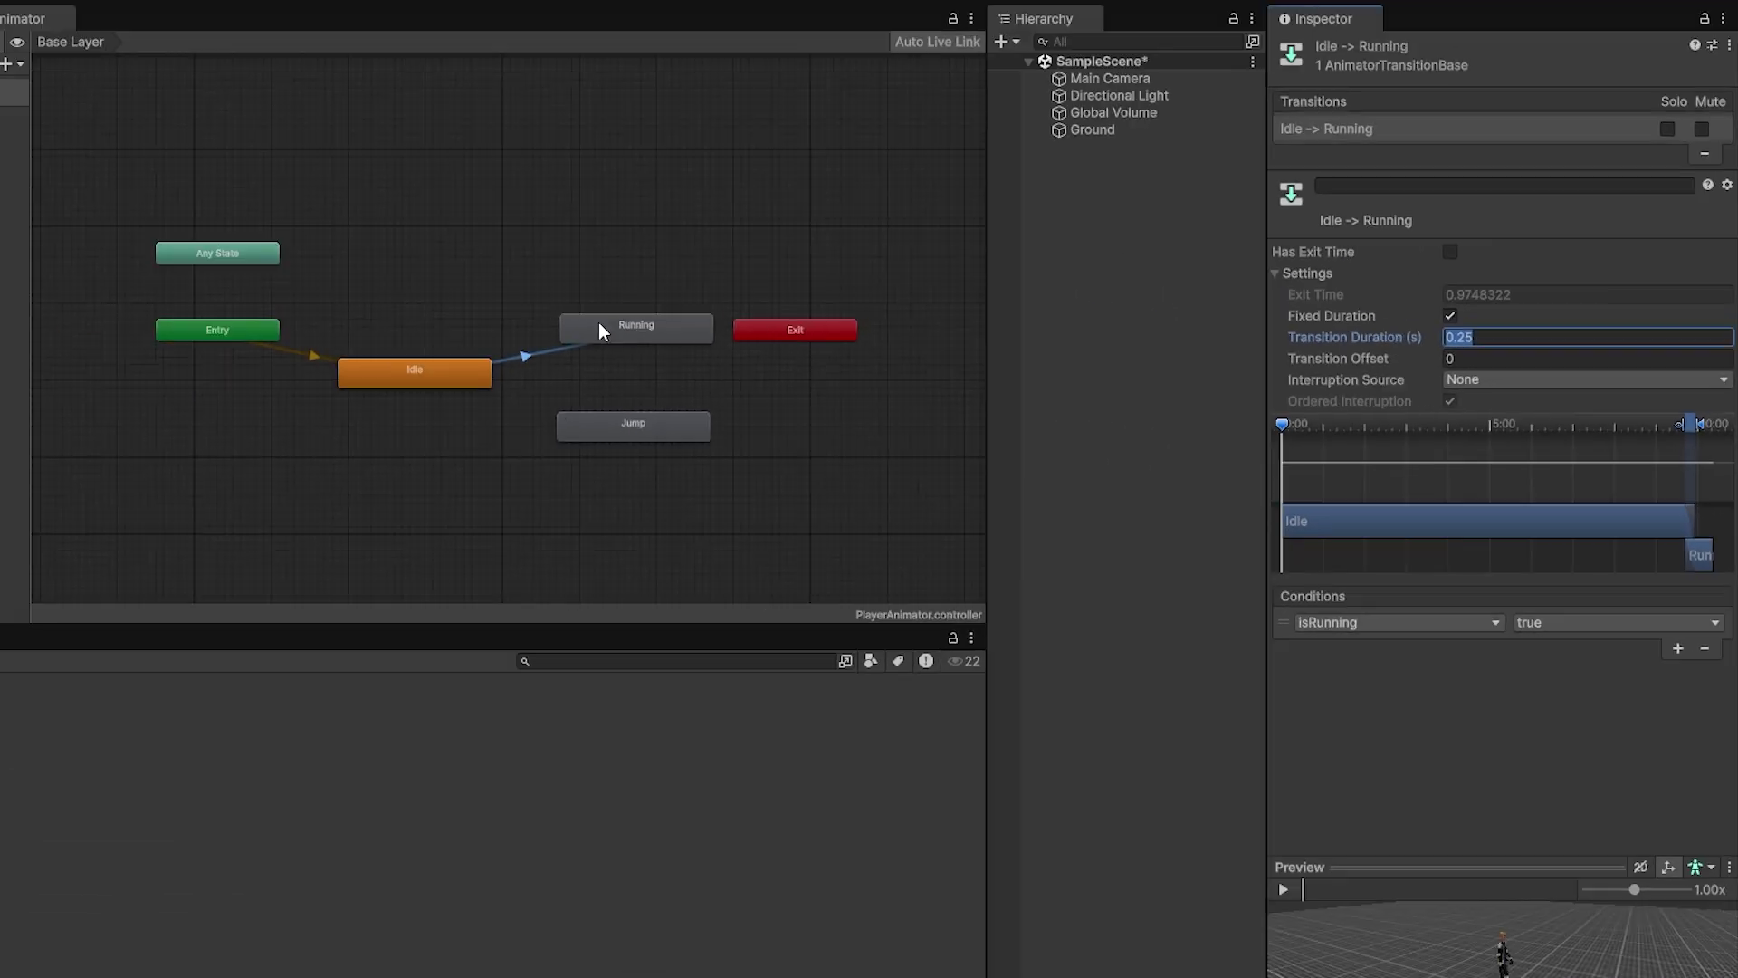
Step: Add a Running-to-Idle transition requiring isRunning false, with exit time disabled
{"action": "right_click", "coordinate": [776, 346]}
{"action": "left_click", "coordinate": [808, 353]}
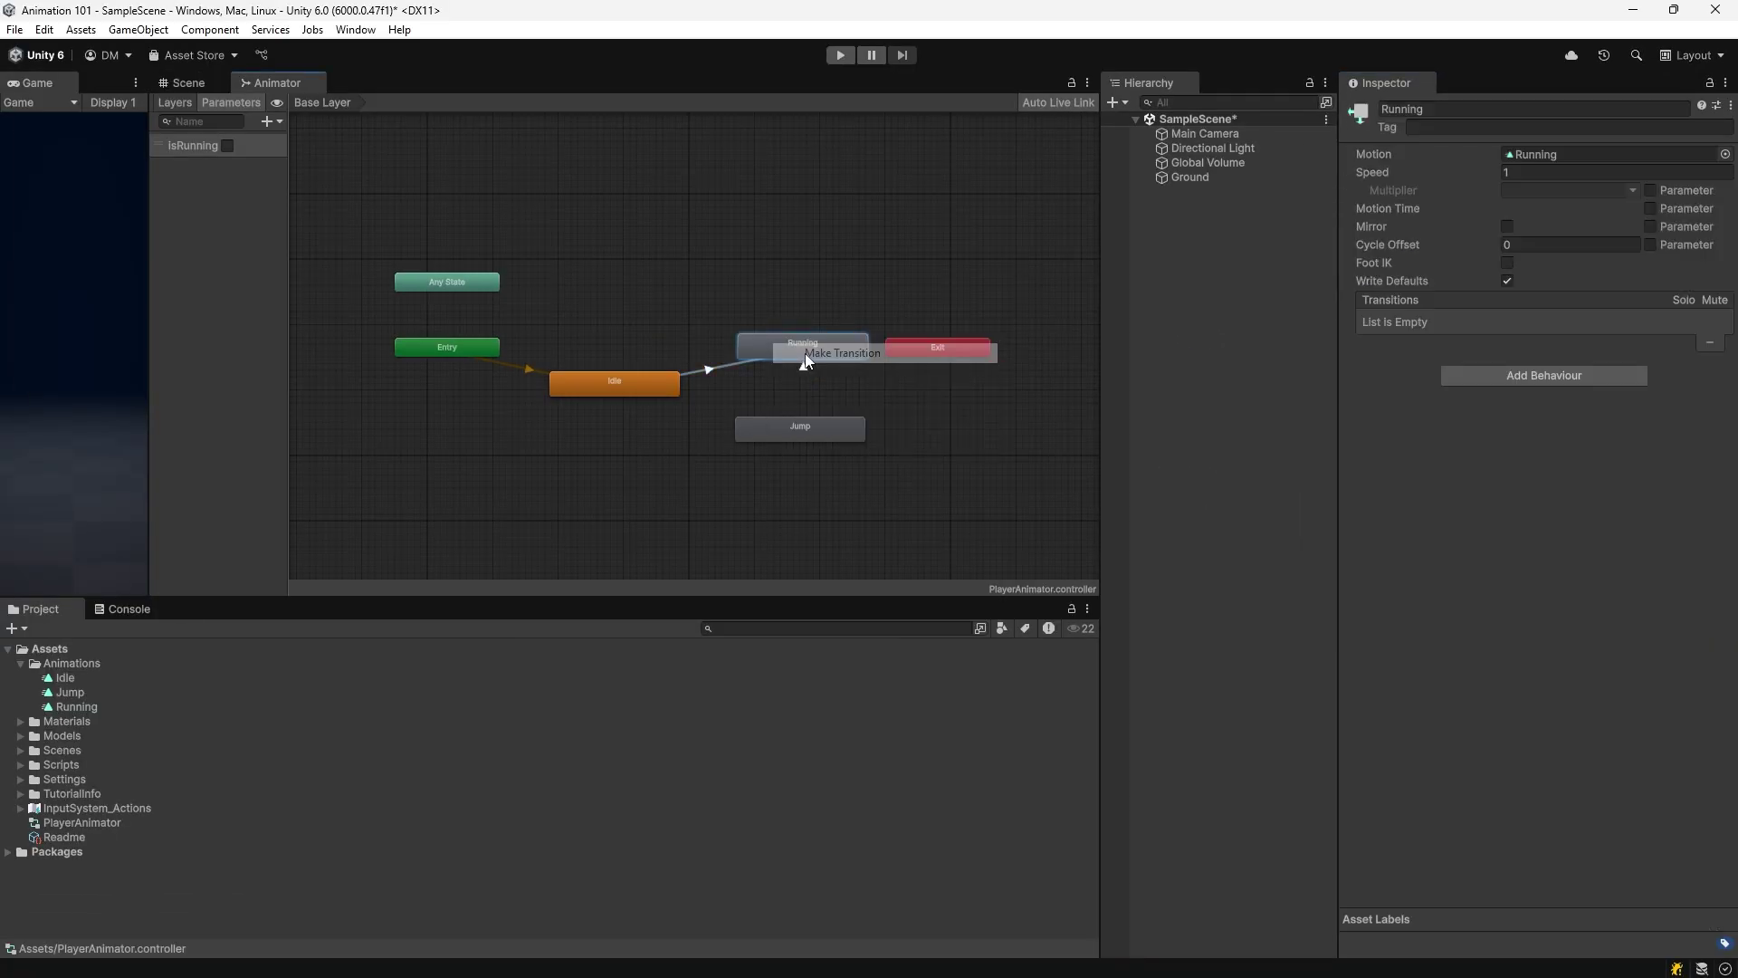
{"action": "left_click", "coordinate": [647, 380]}
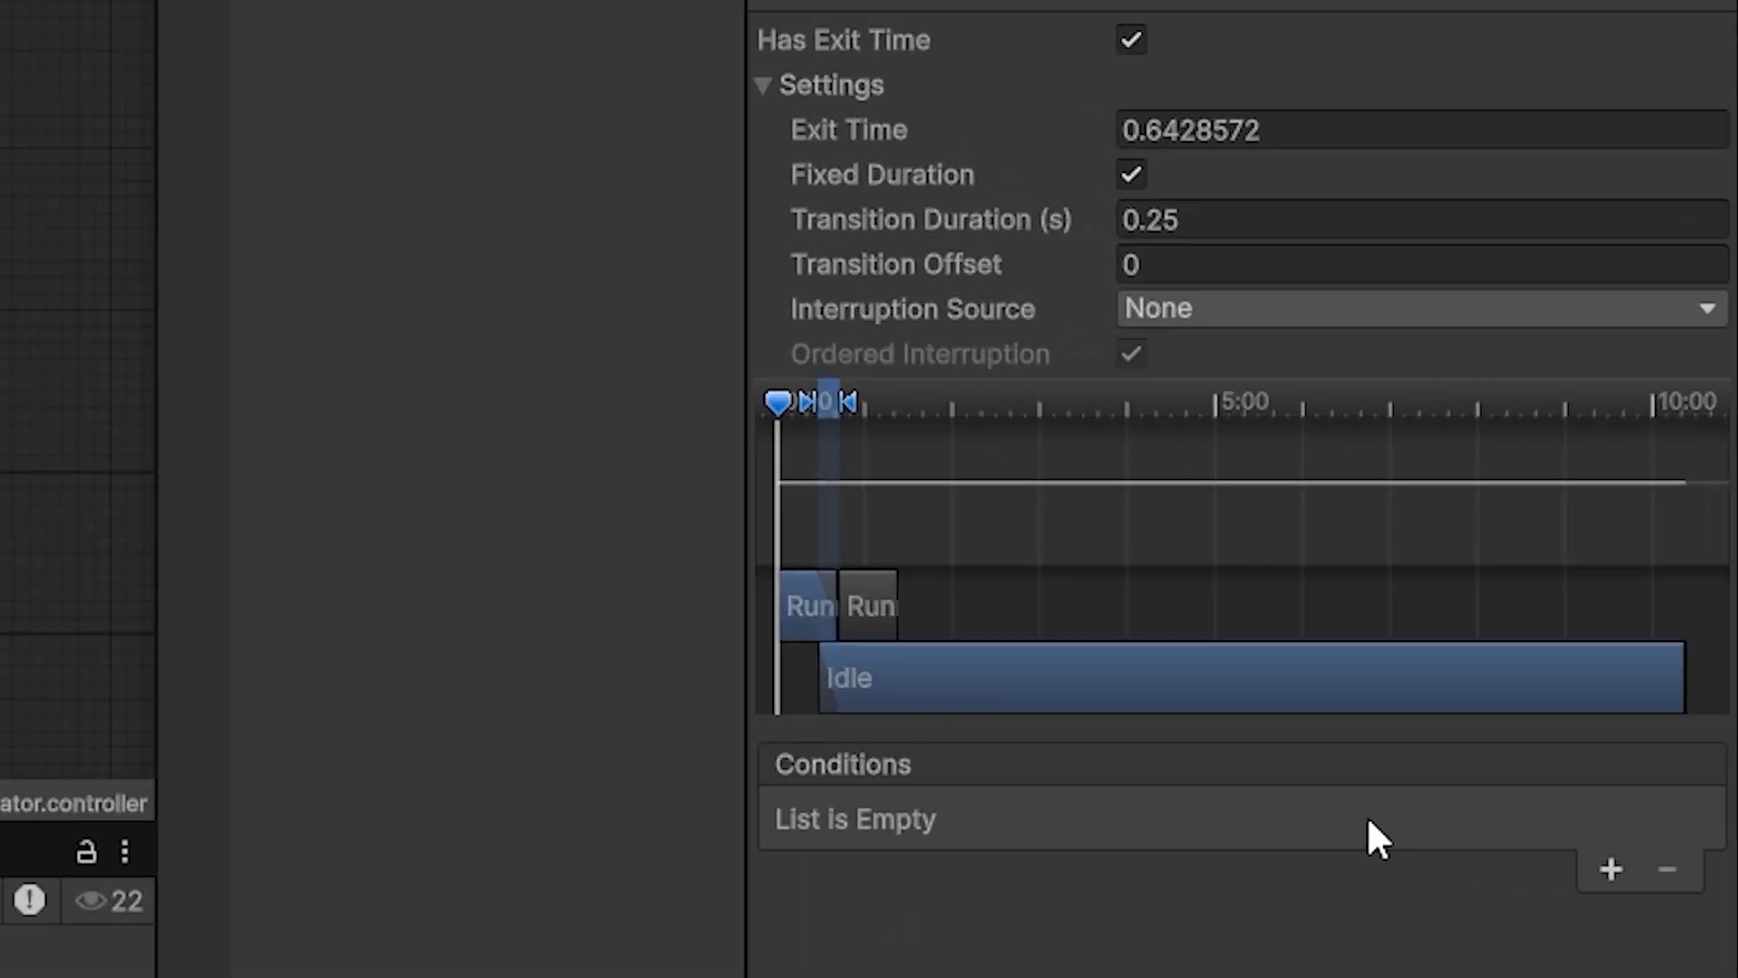
{"action": "left_click", "coordinate": [1703, 616]}
{"action": "left_click", "coordinate": [1629, 592]}
{"action": "left_click", "coordinate": [1374, 924]}
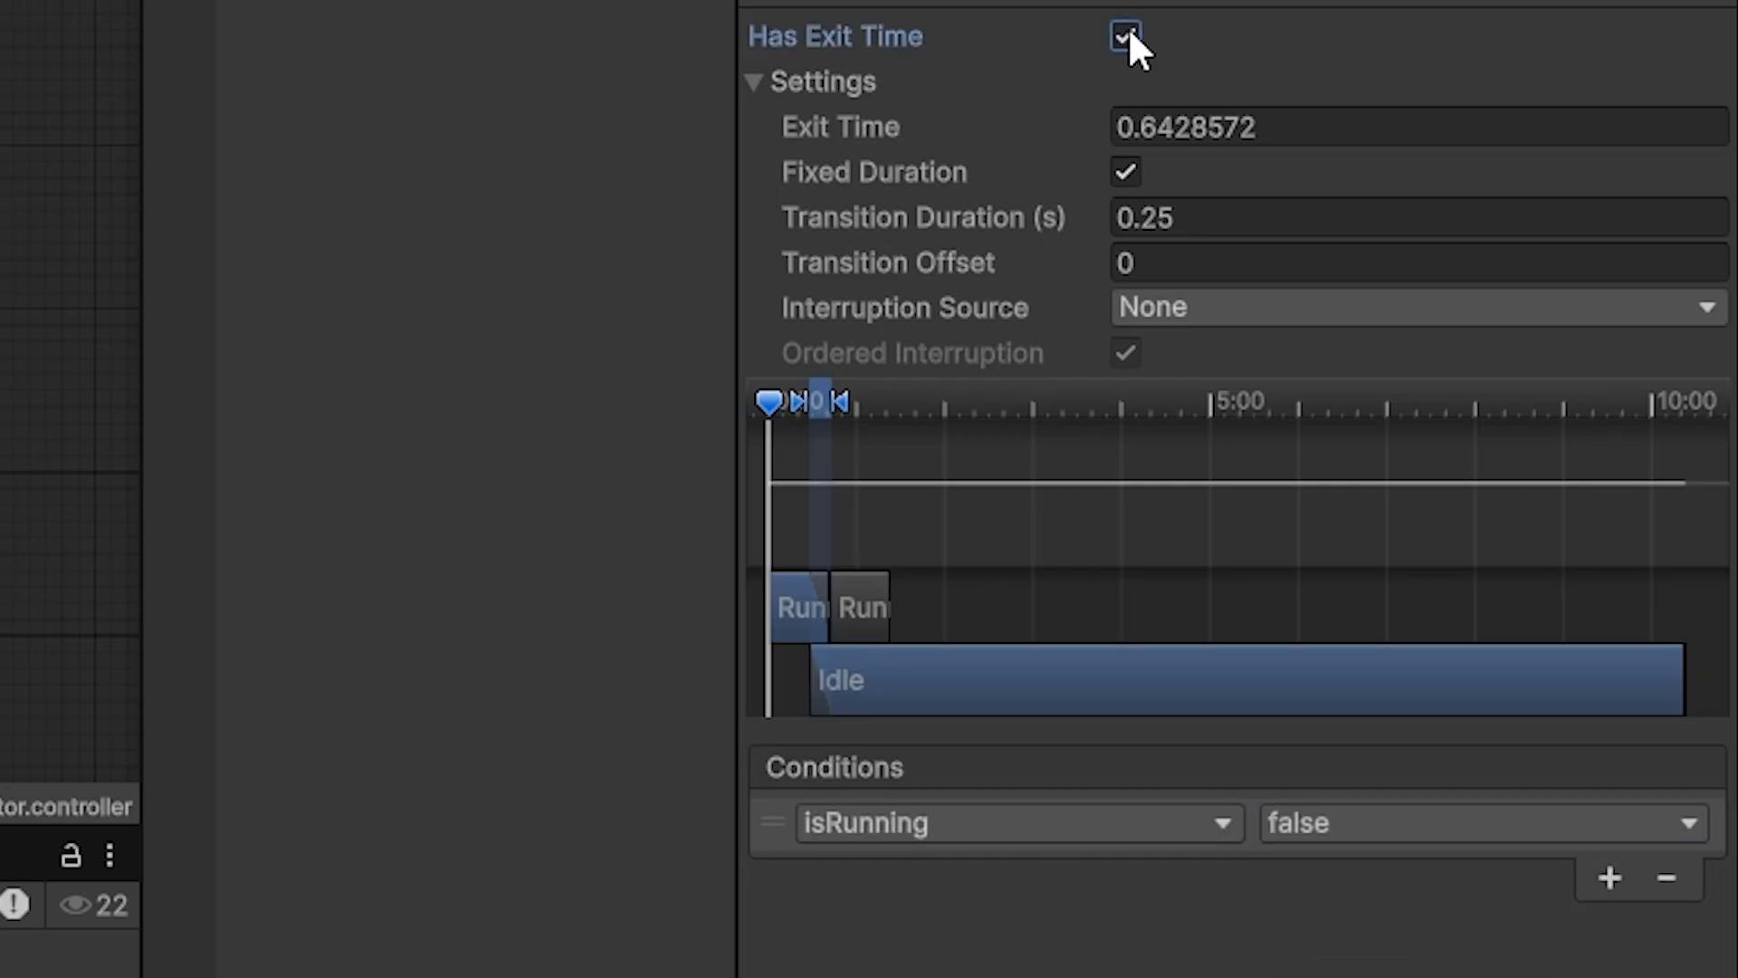
{"action": "left_click", "coordinate": [1128, 32]}
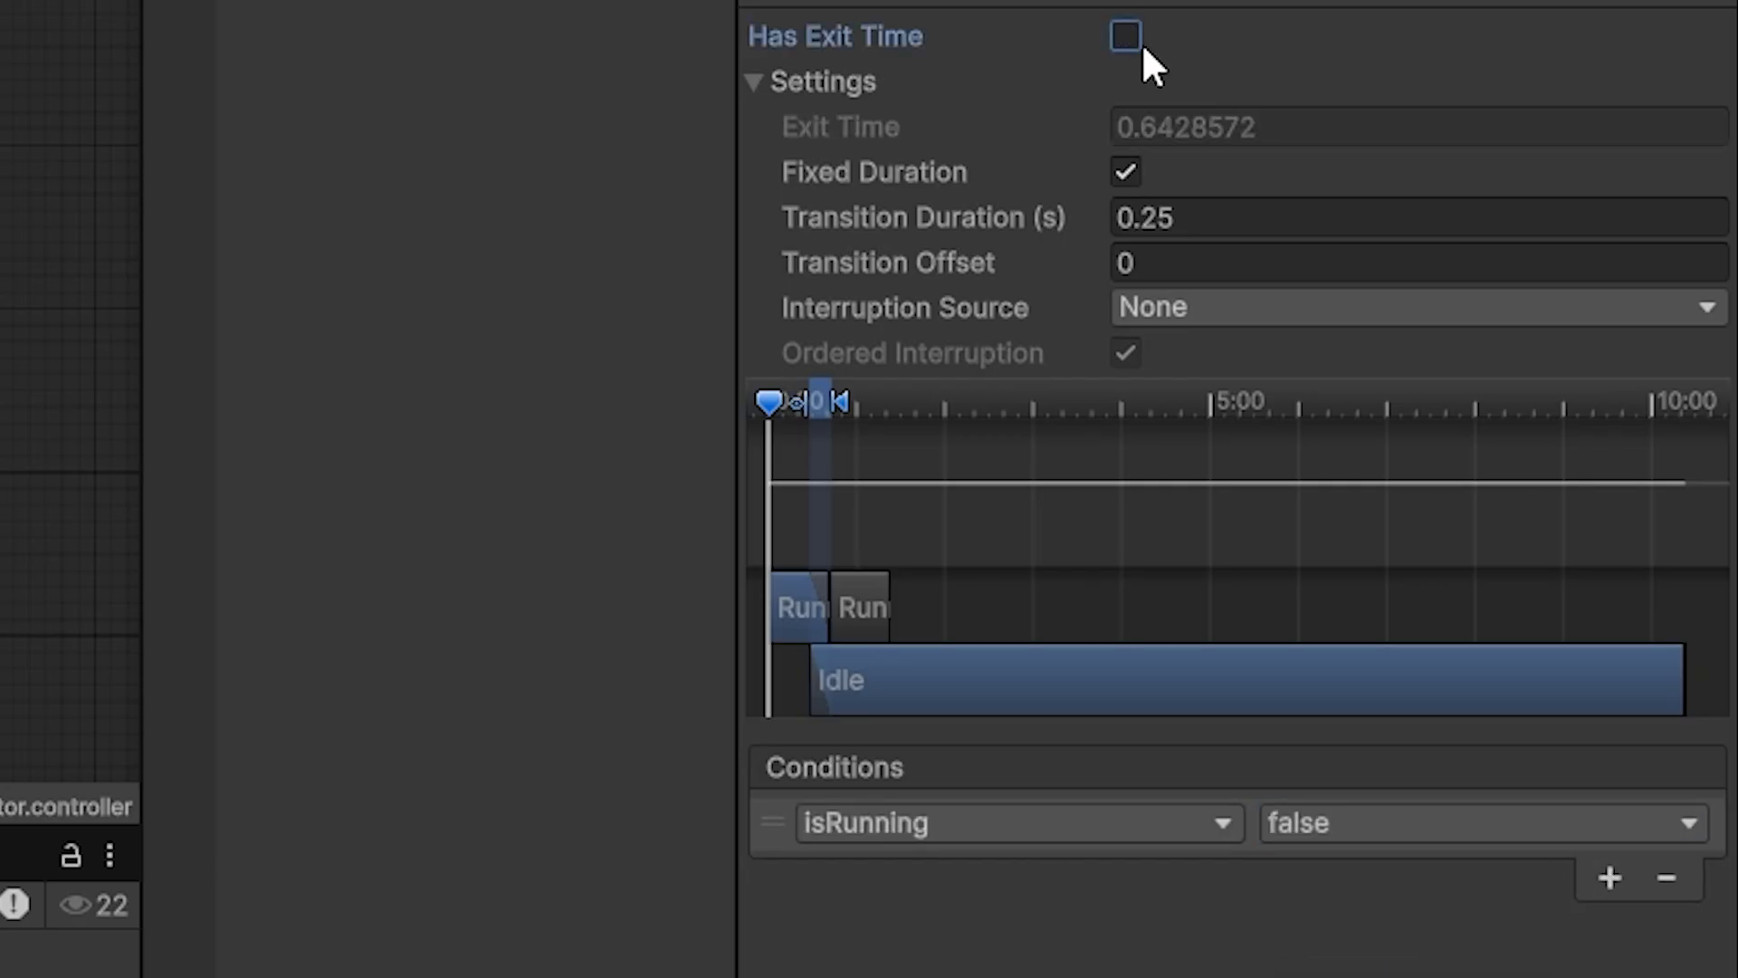
Step: Give that transition a 0.15 duration and Next State Then Current State interruption
{"action": "left_click", "coordinate": [1231, 218]}
{"action": "key", "text": "BackSpace"}
{"action": "type", "text": "0.15"}
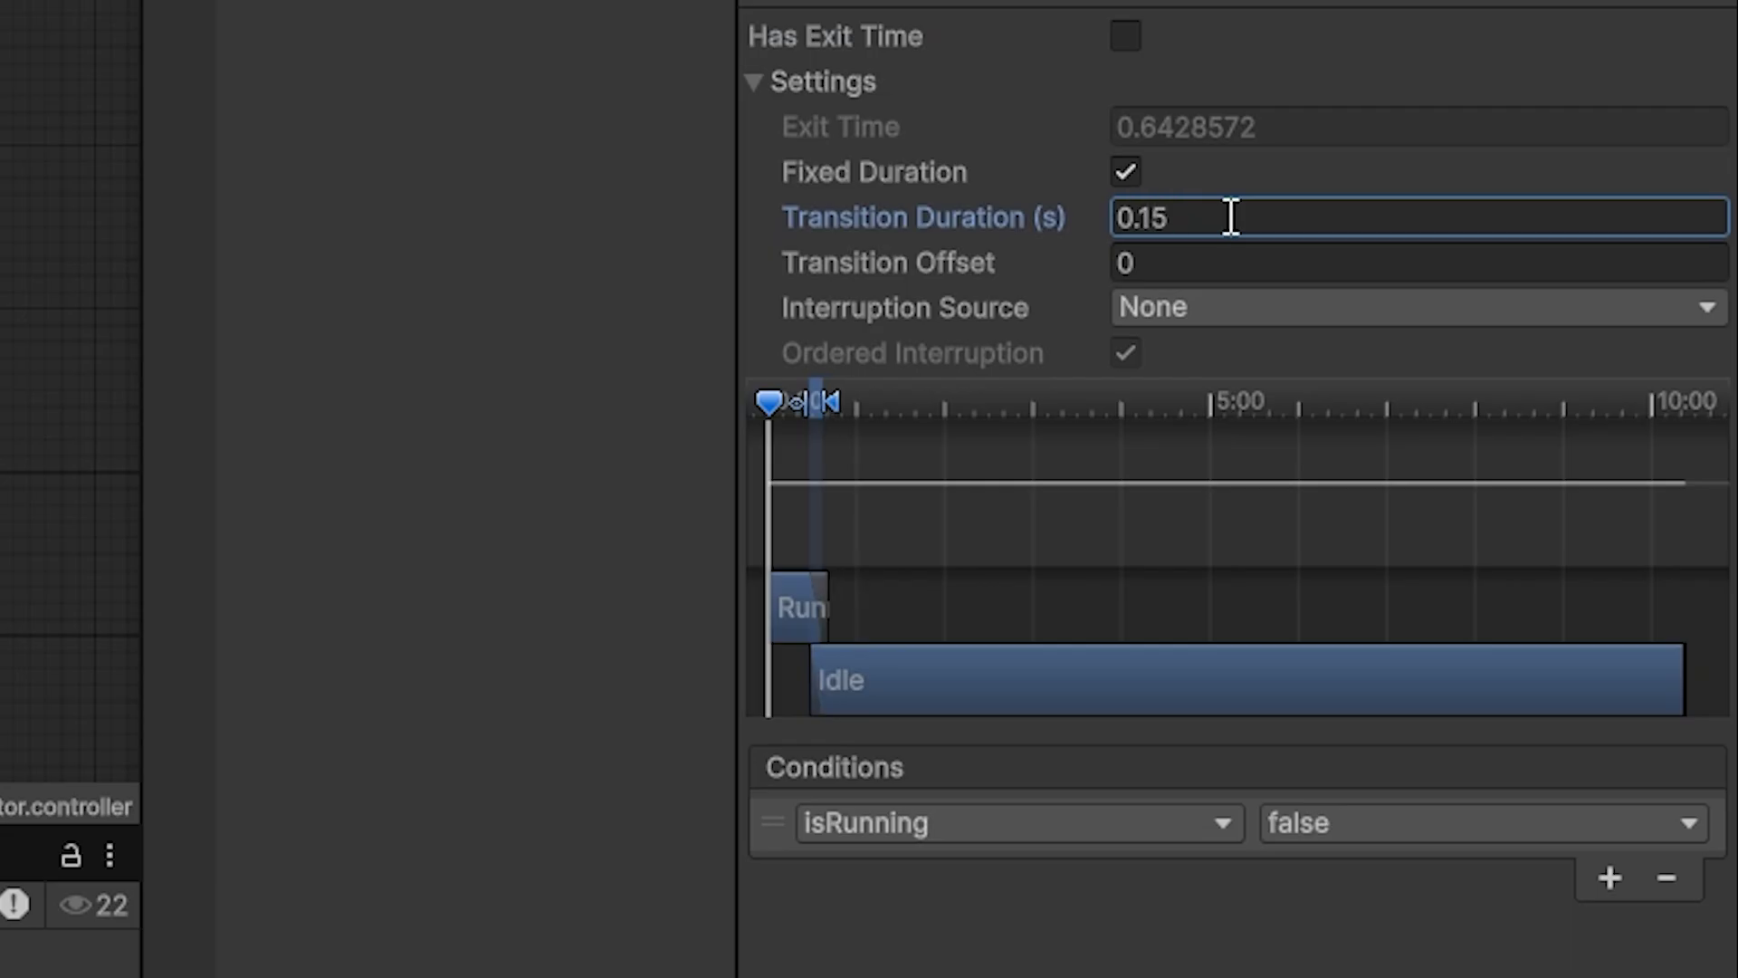
{"action": "left_click", "coordinate": [1242, 307]}
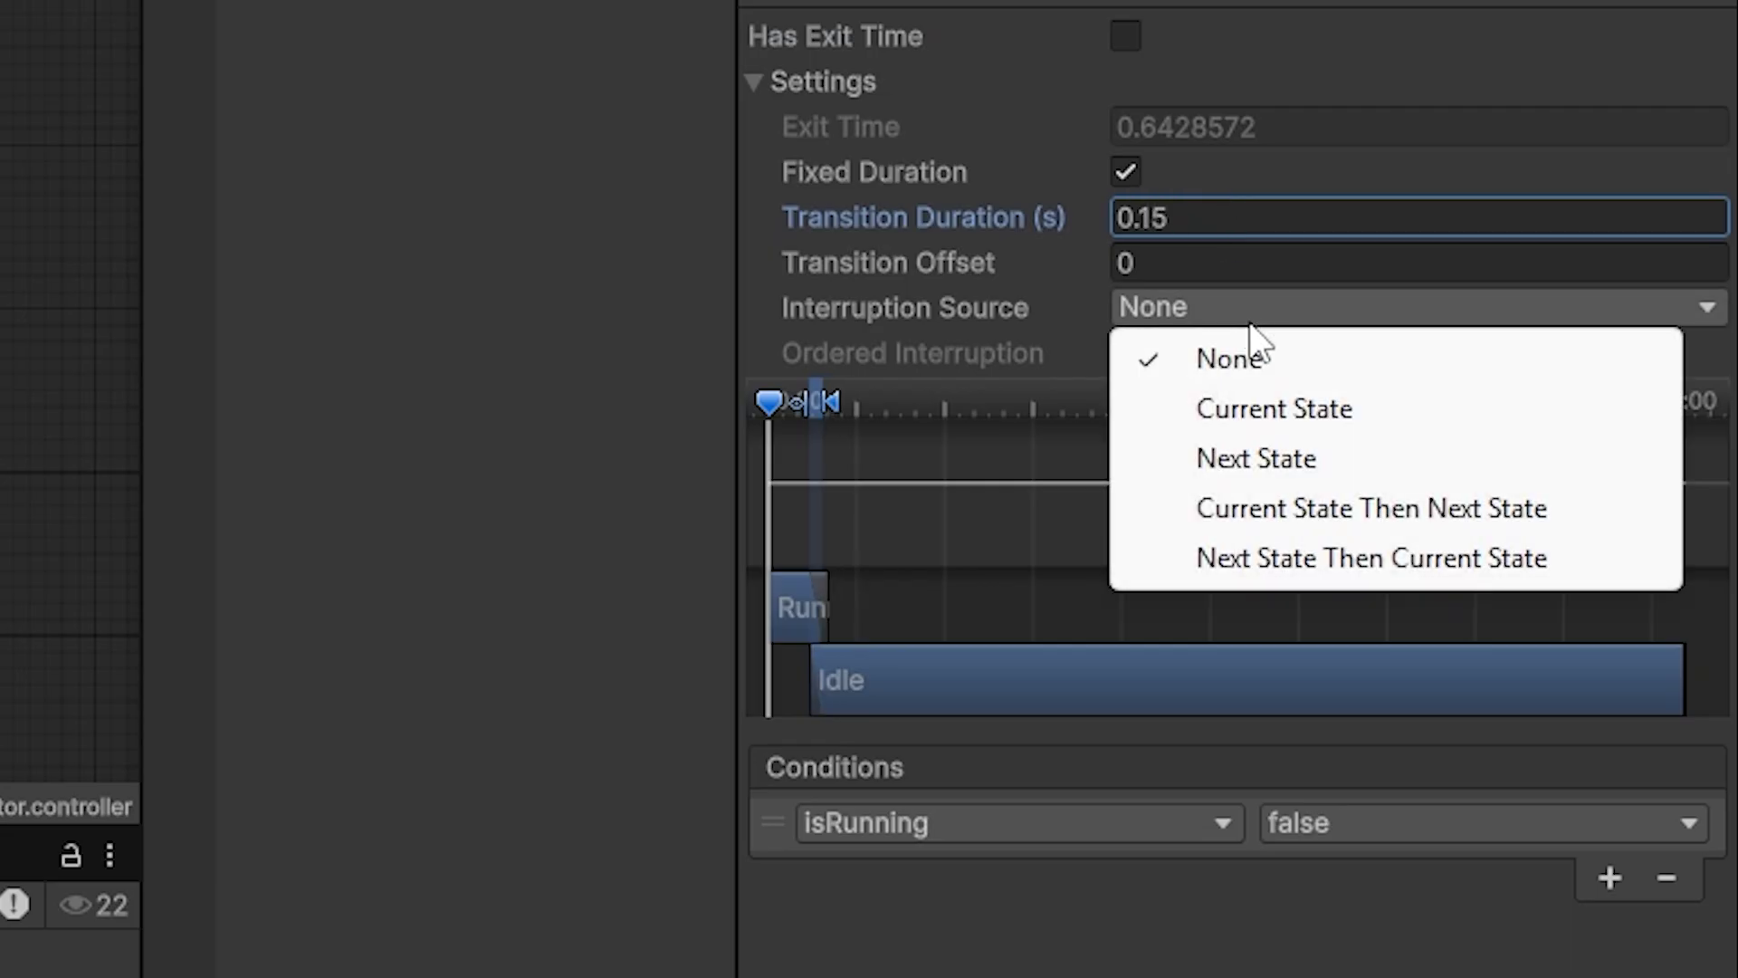
{"action": "left_click", "coordinate": [1320, 548]}
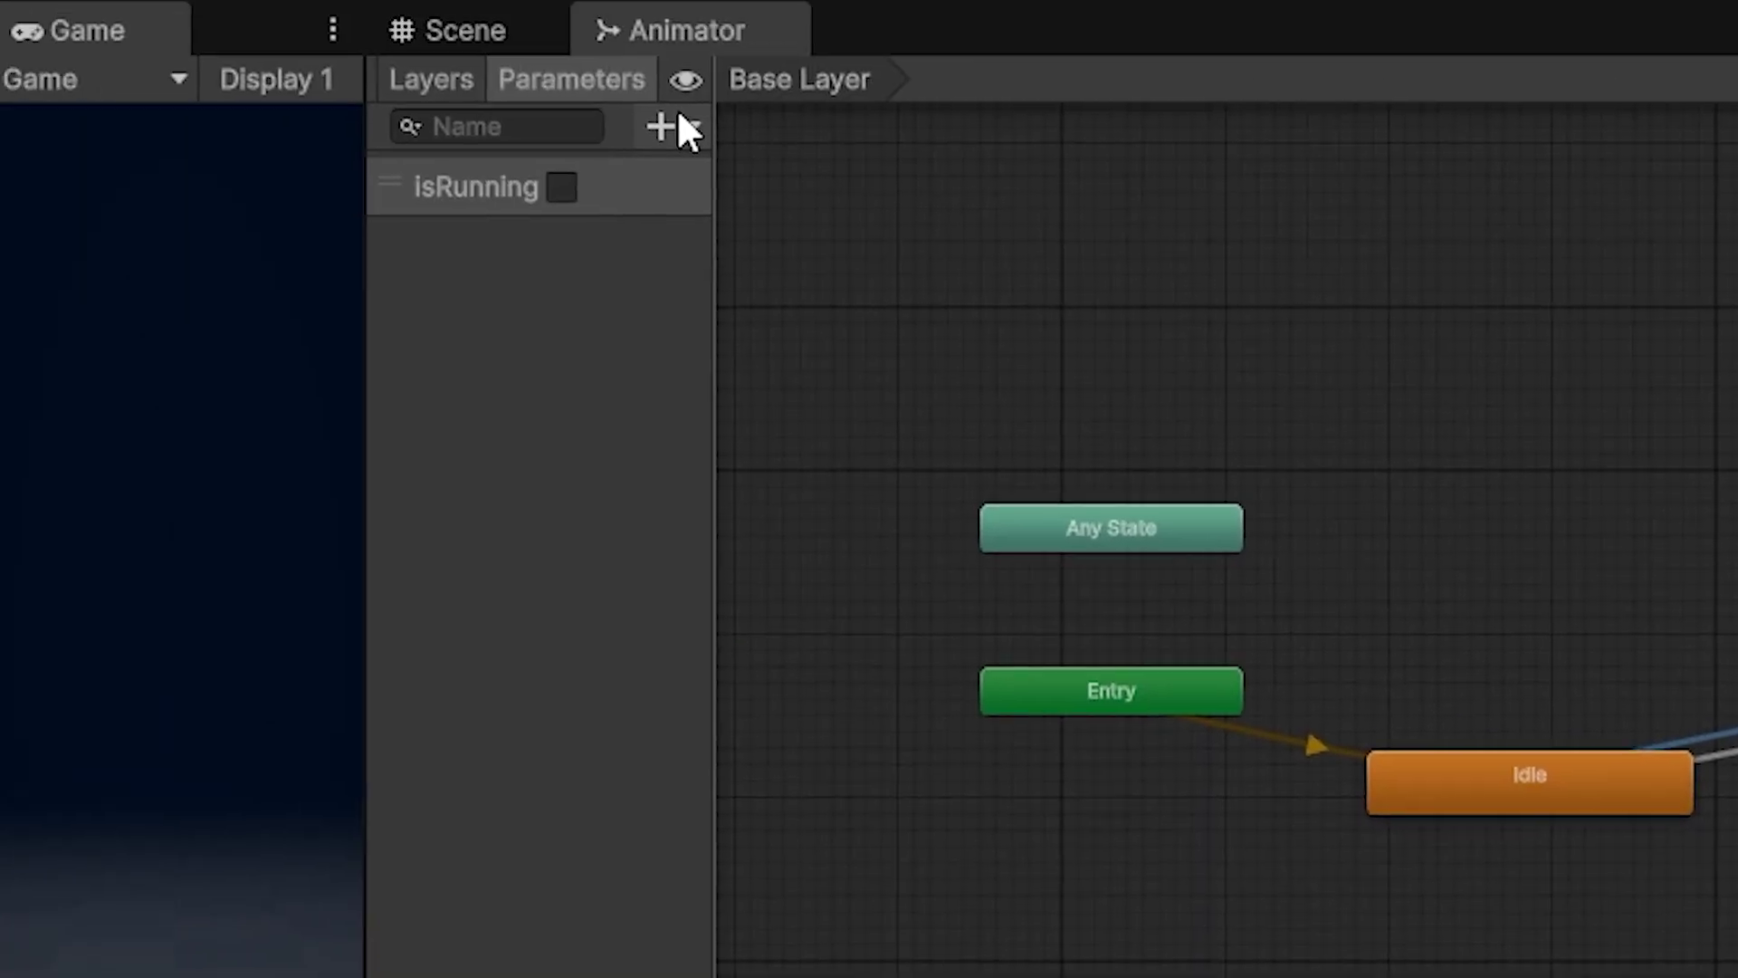
Step: Add a Trigger parameter named Jump
{"action": "left_click", "coordinate": [306, 52]}
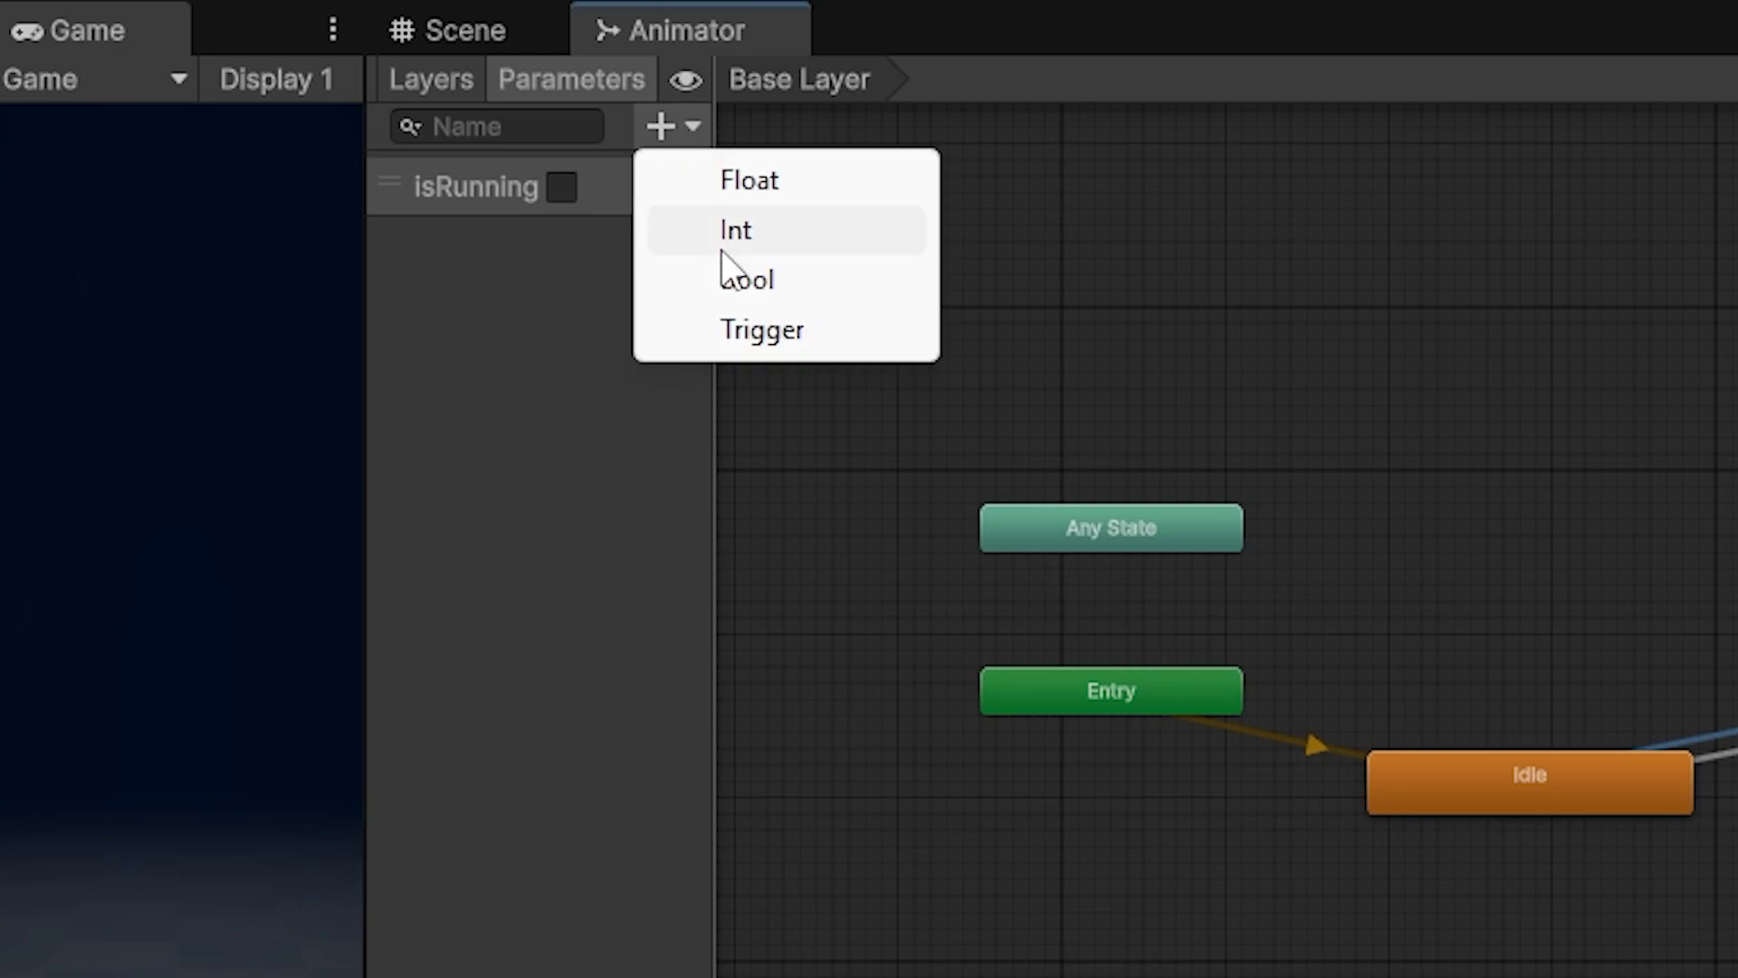
{"action": "left_click", "coordinate": [351, 264]}
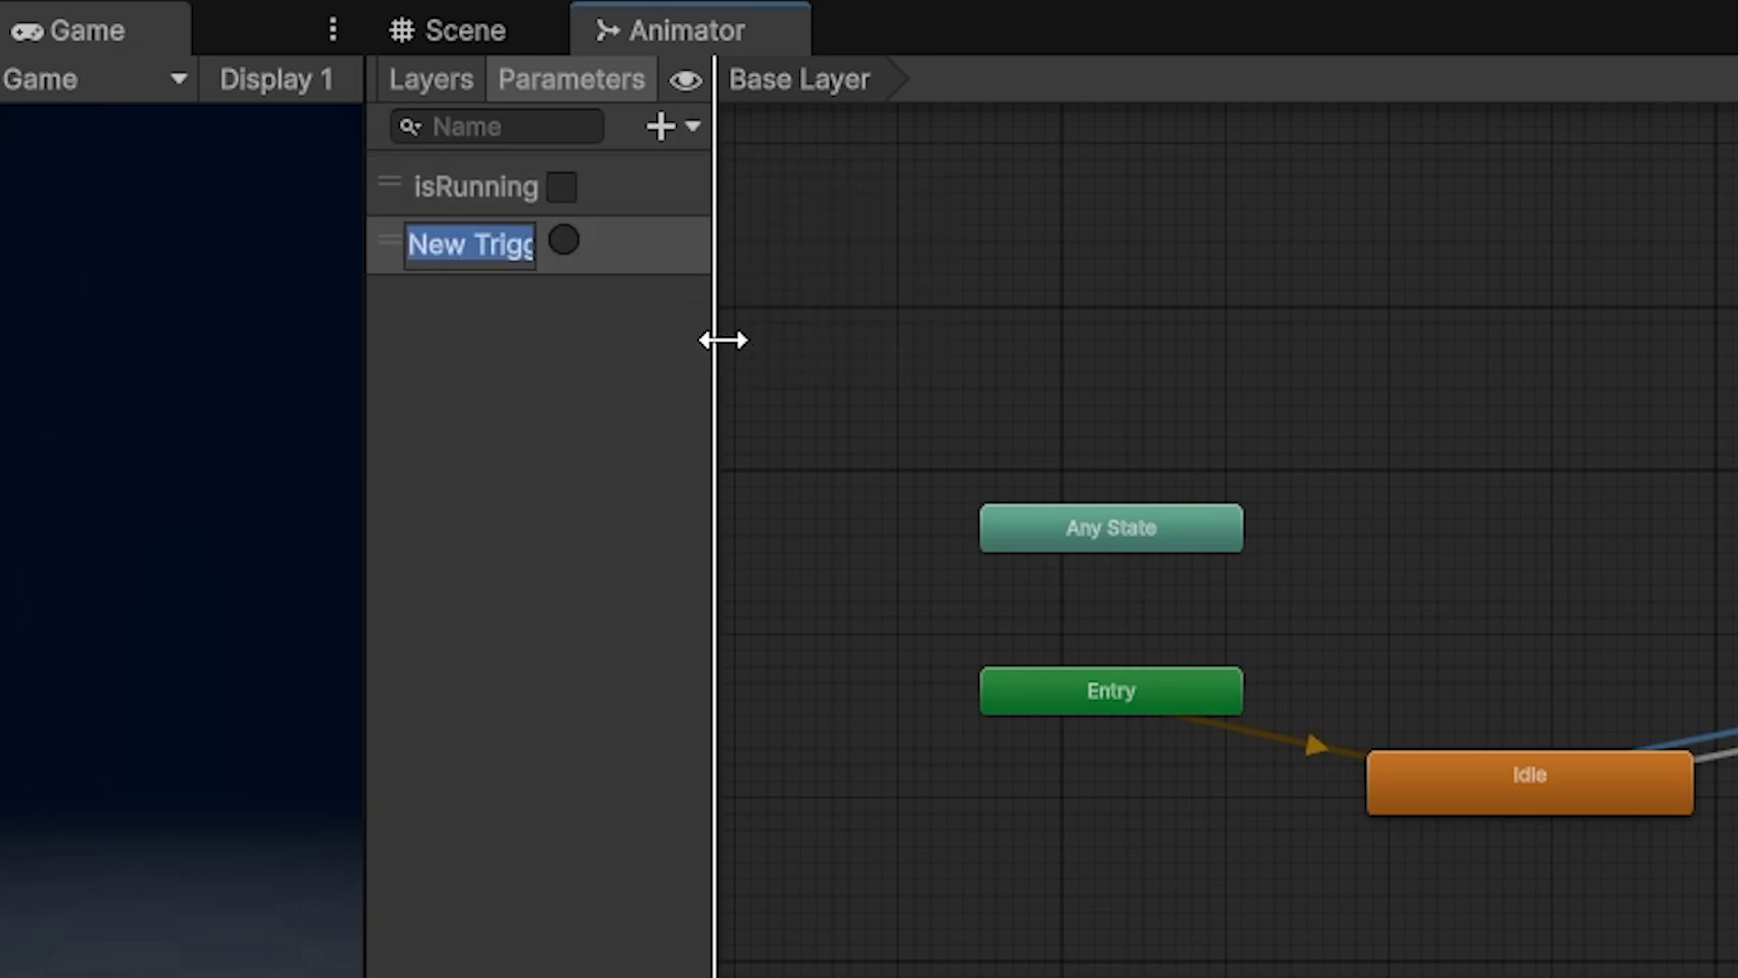
{"action": "type", "text": "Jump"}
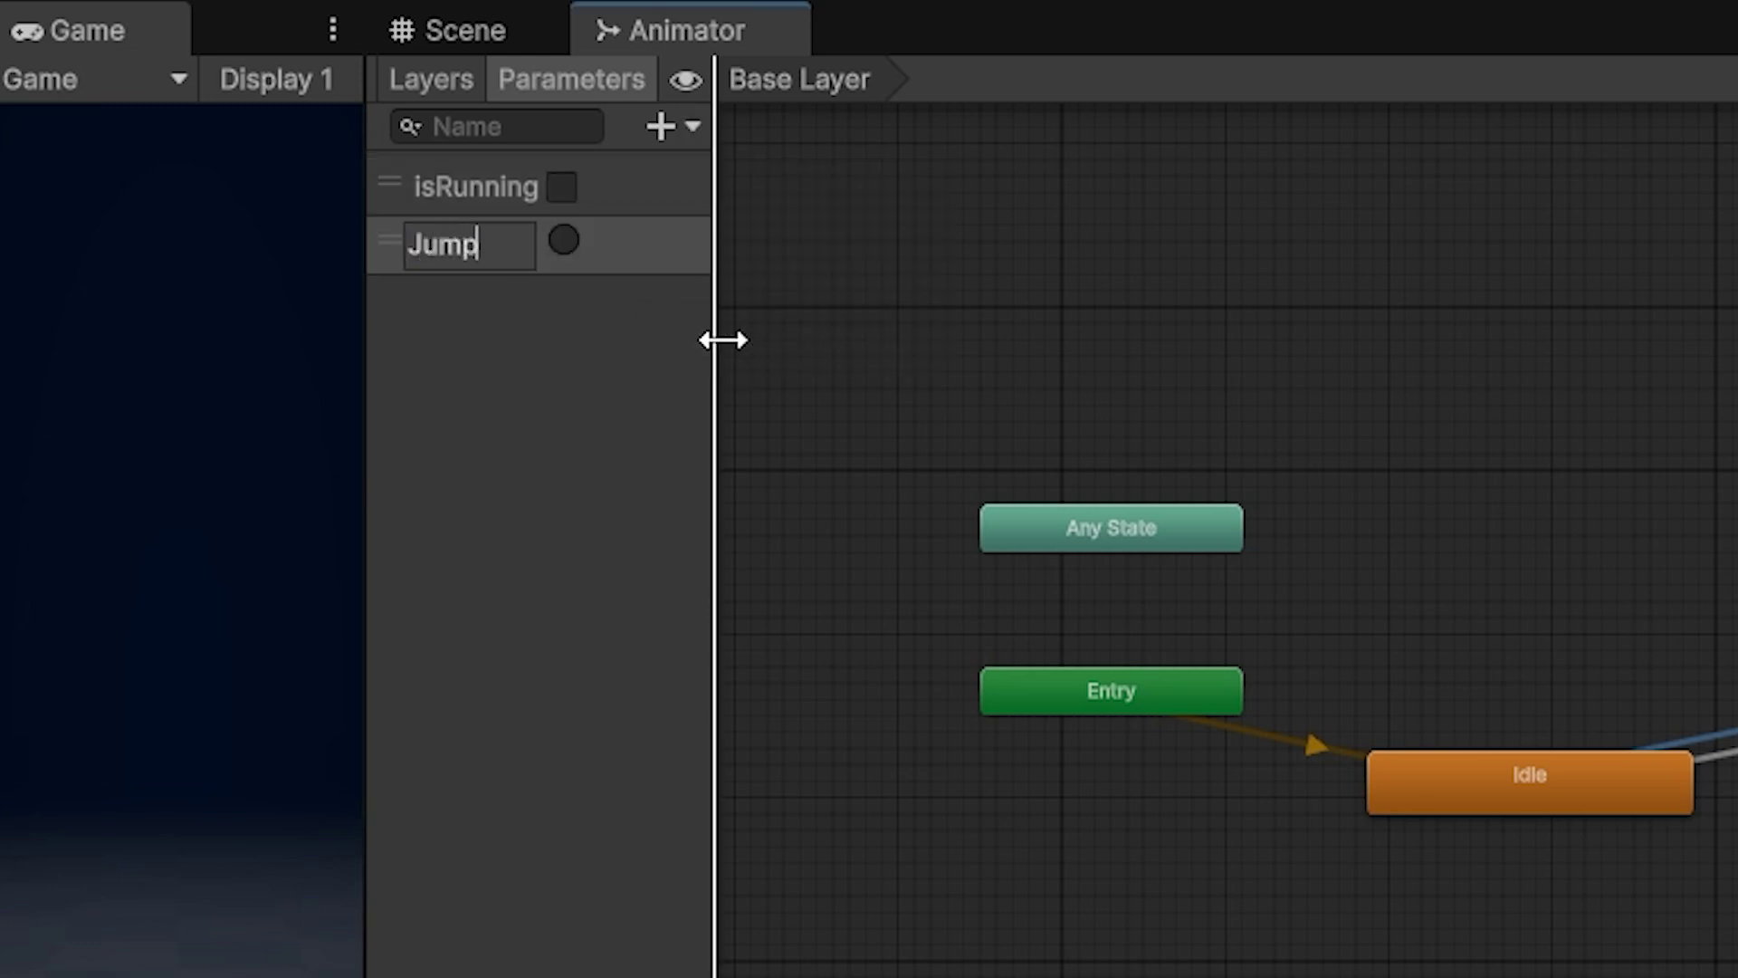
{"action": "key", "text": "Return"}
{"action": "right_click", "coordinate": [1601, 803]}
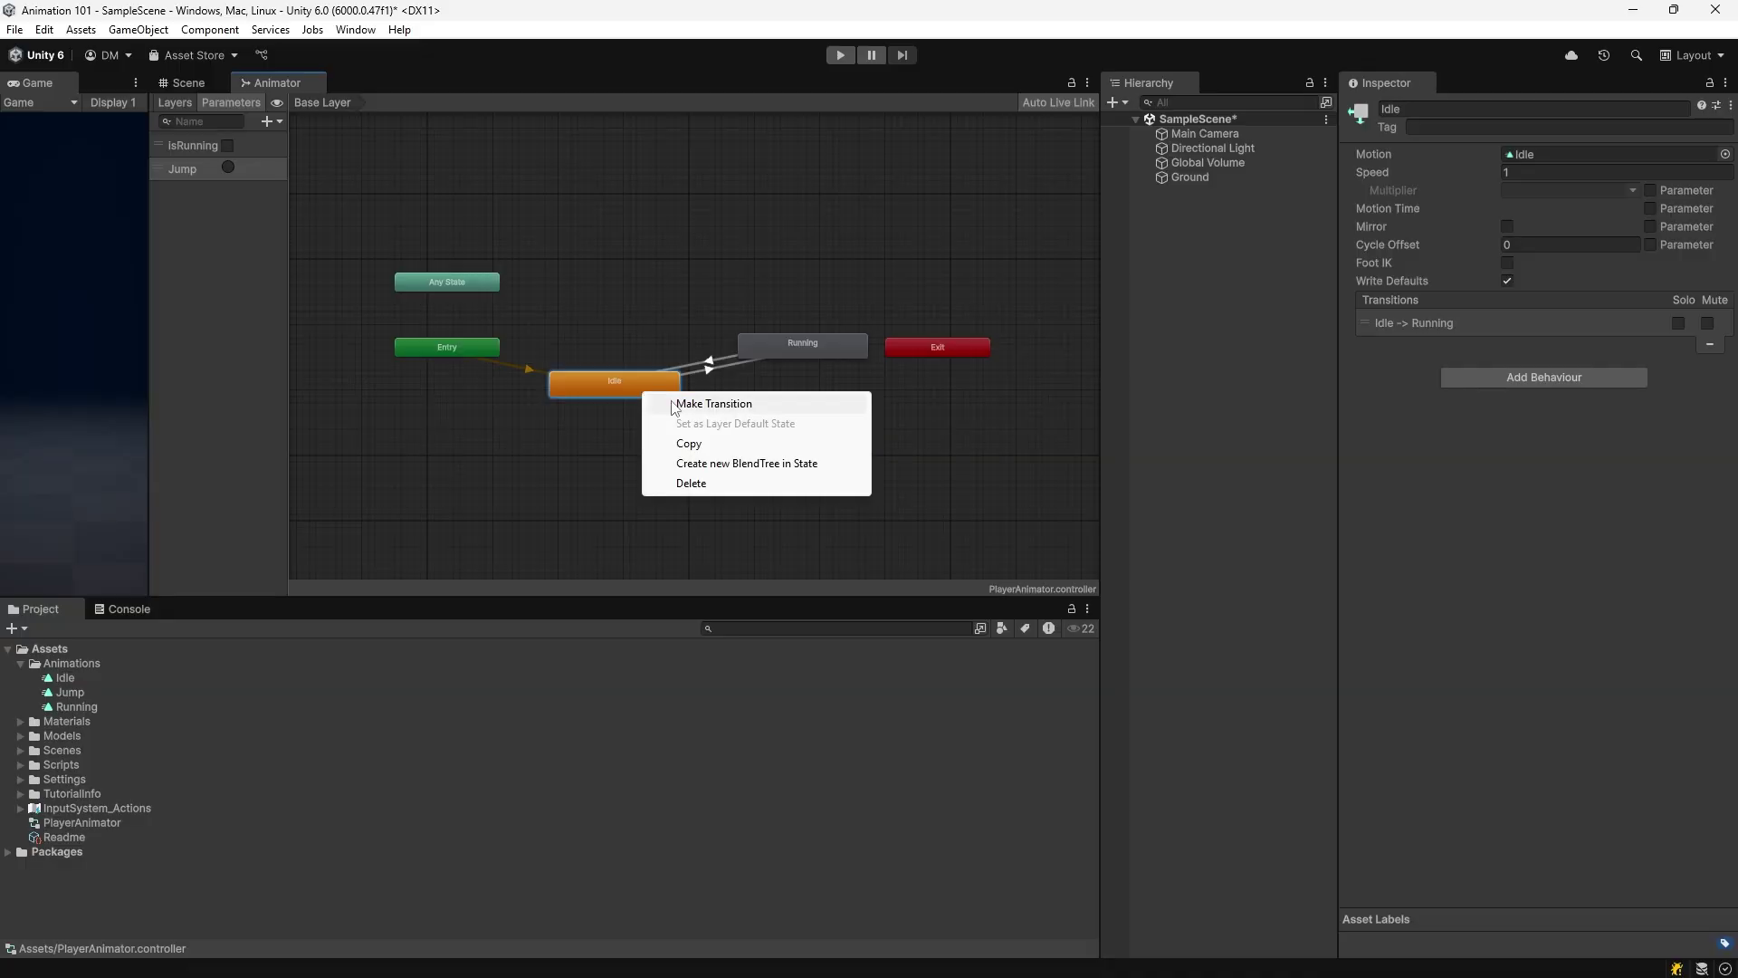
Step: Add an Idle-to-Jump transition conditioned on the Jump trigger, with exit time off
{"action": "left_click", "coordinate": [1716, 835]}
{"action": "left_click", "coordinate": [764, 431]}
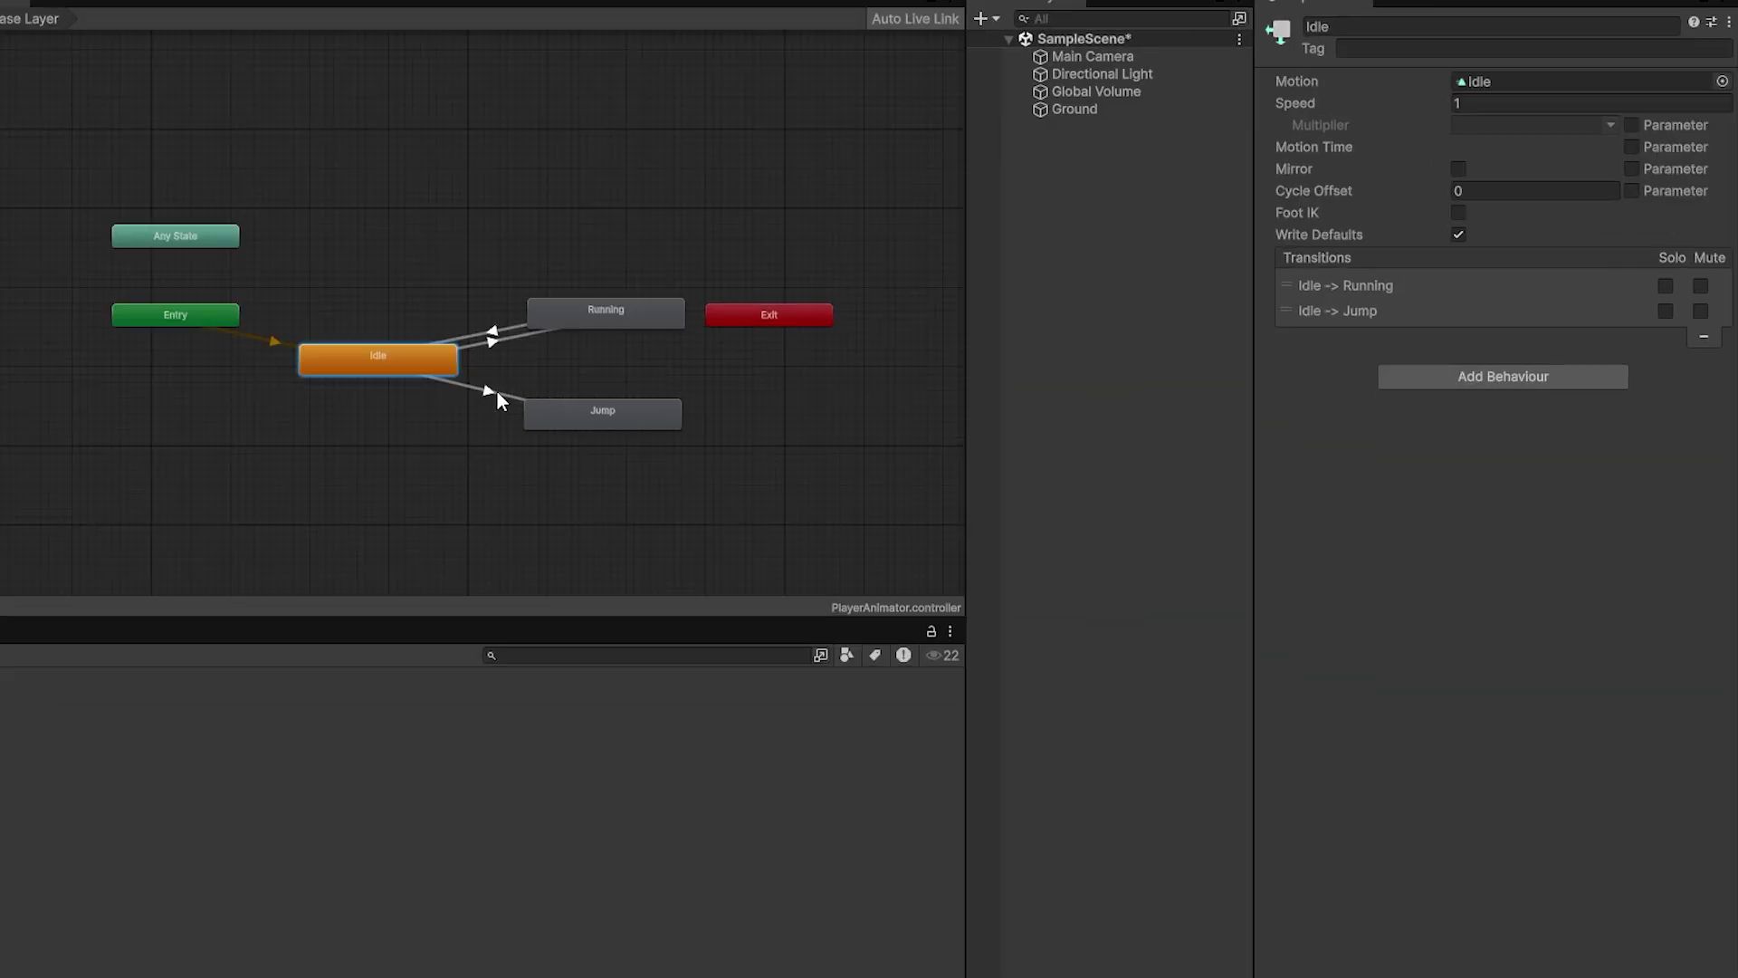
{"action": "left_click", "coordinate": [706, 410]}
{"action": "left_click", "coordinate": [1687, 617]}
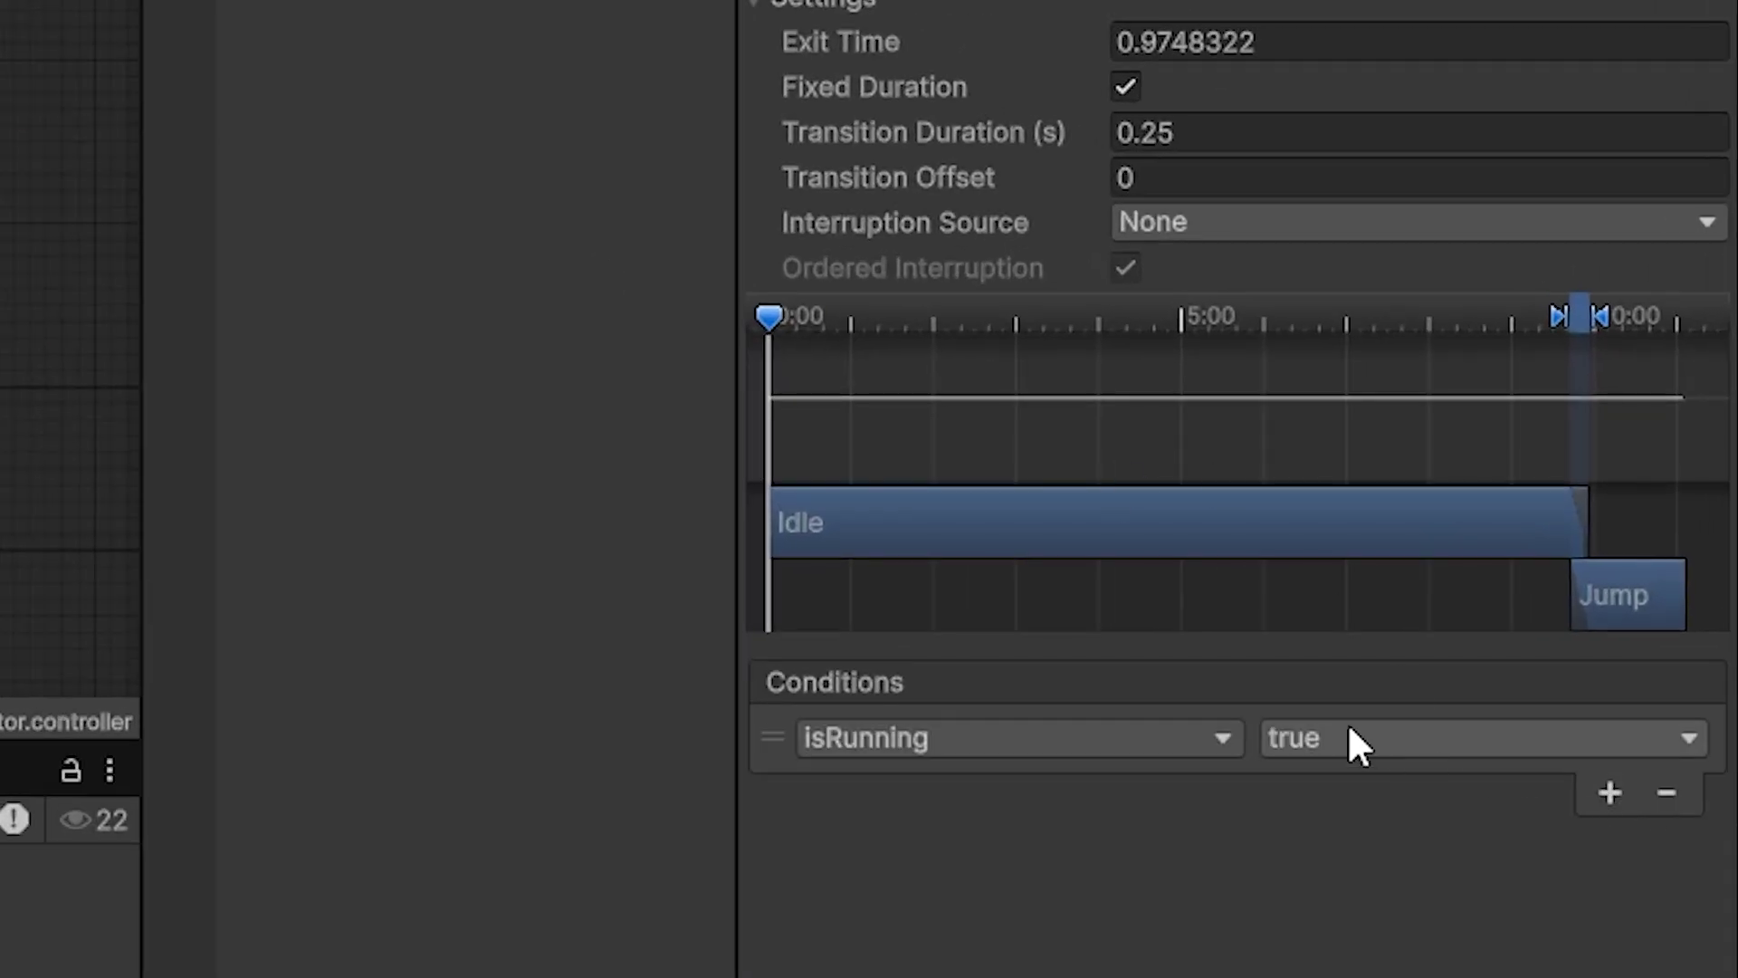
{"action": "left_click", "coordinate": [1193, 735]}
{"action": "left_click", "coordinate": [1119, 922]}
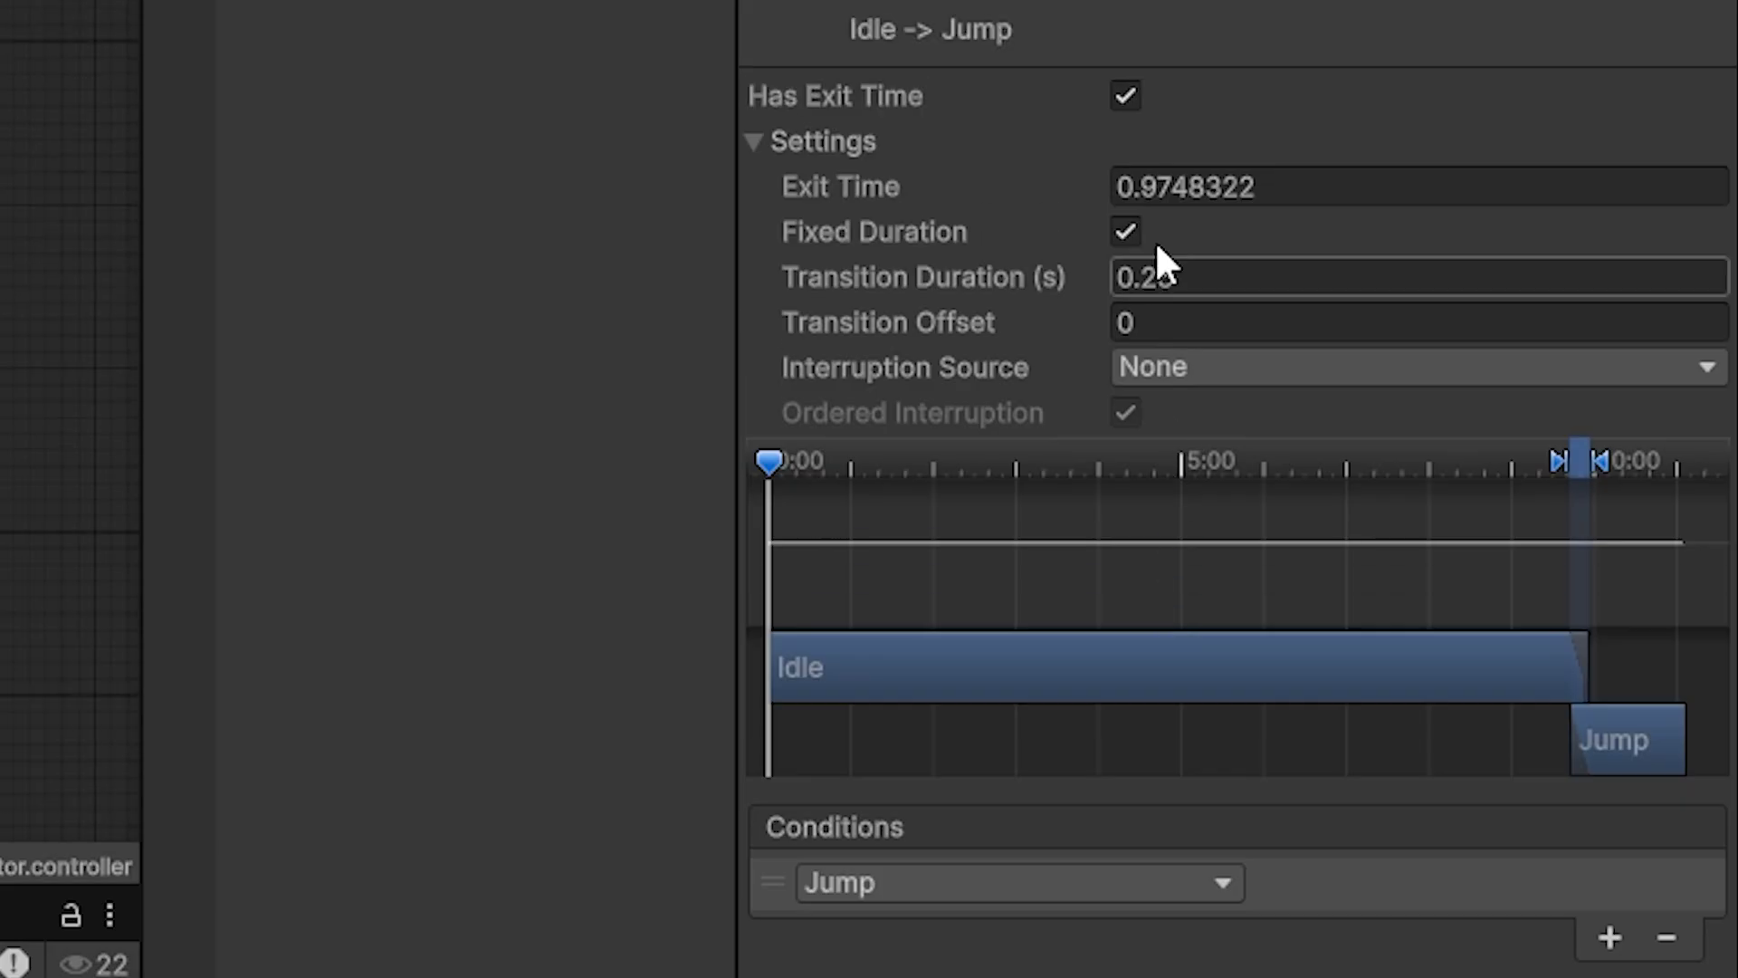
{"action": "left_click", "coordinate": [1119, 95]}
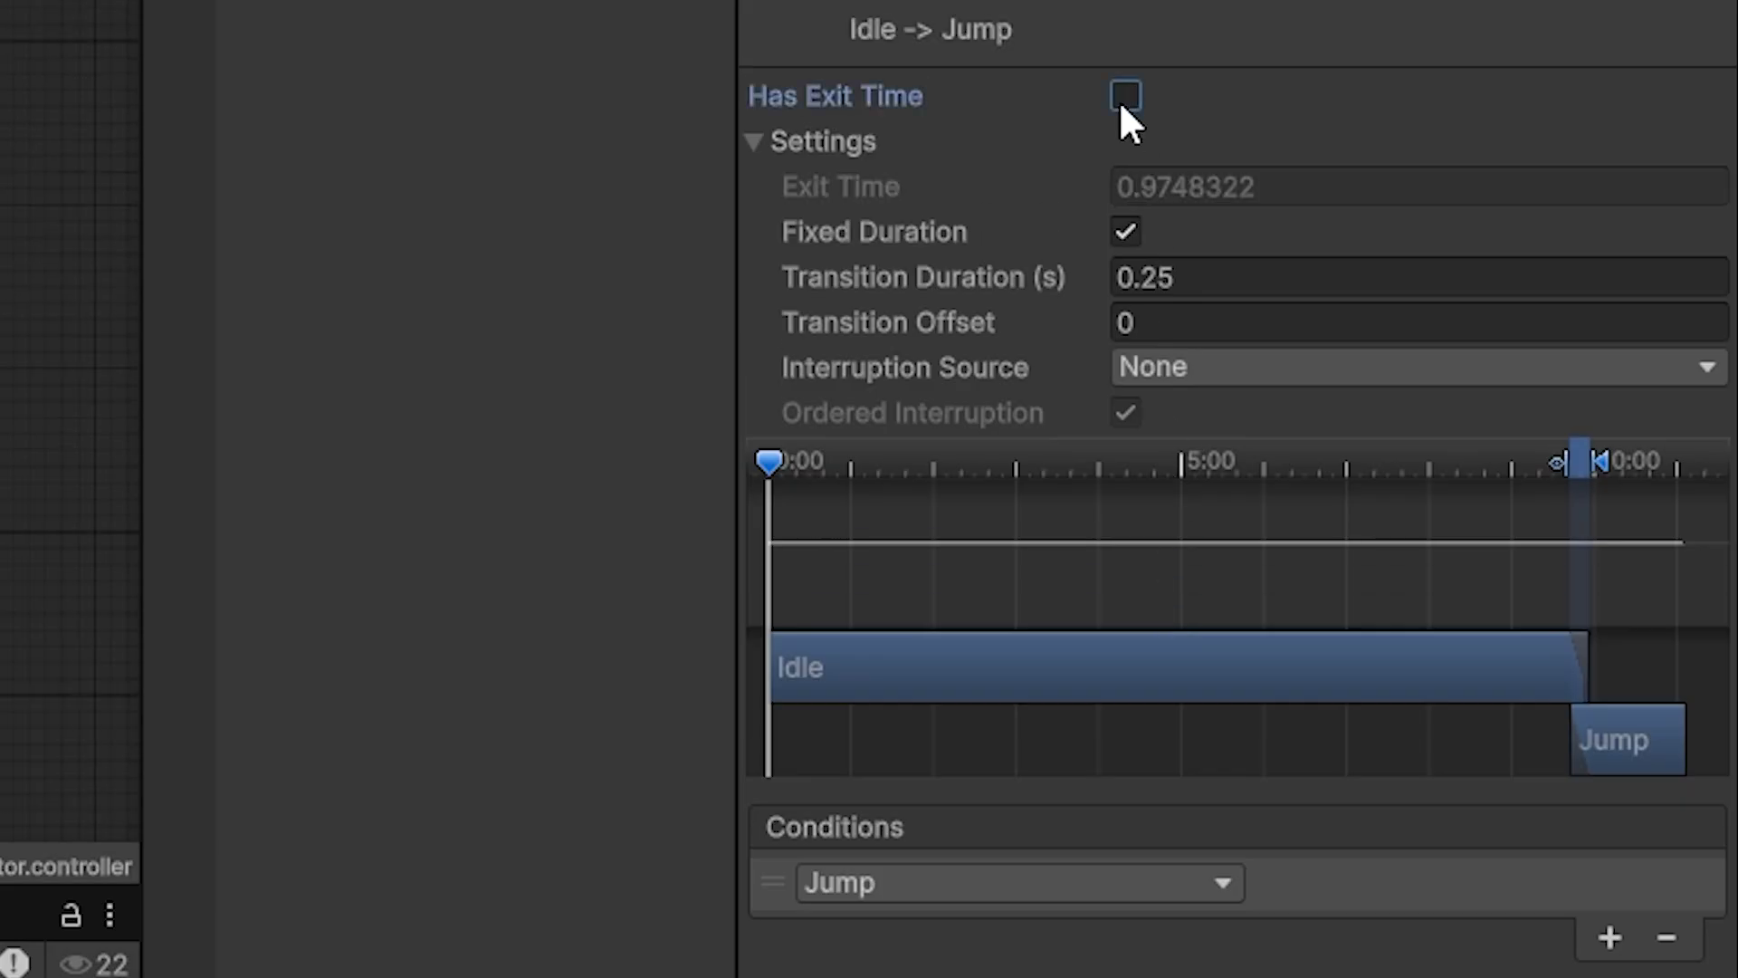
Step: Set the Idle-to-Jump interruption source to Next State and its duration to 0.05
{"action": "left_click", "coordinate": [1163, 373]}
{"action": "left_click", "coordinate": [1187, 516]}
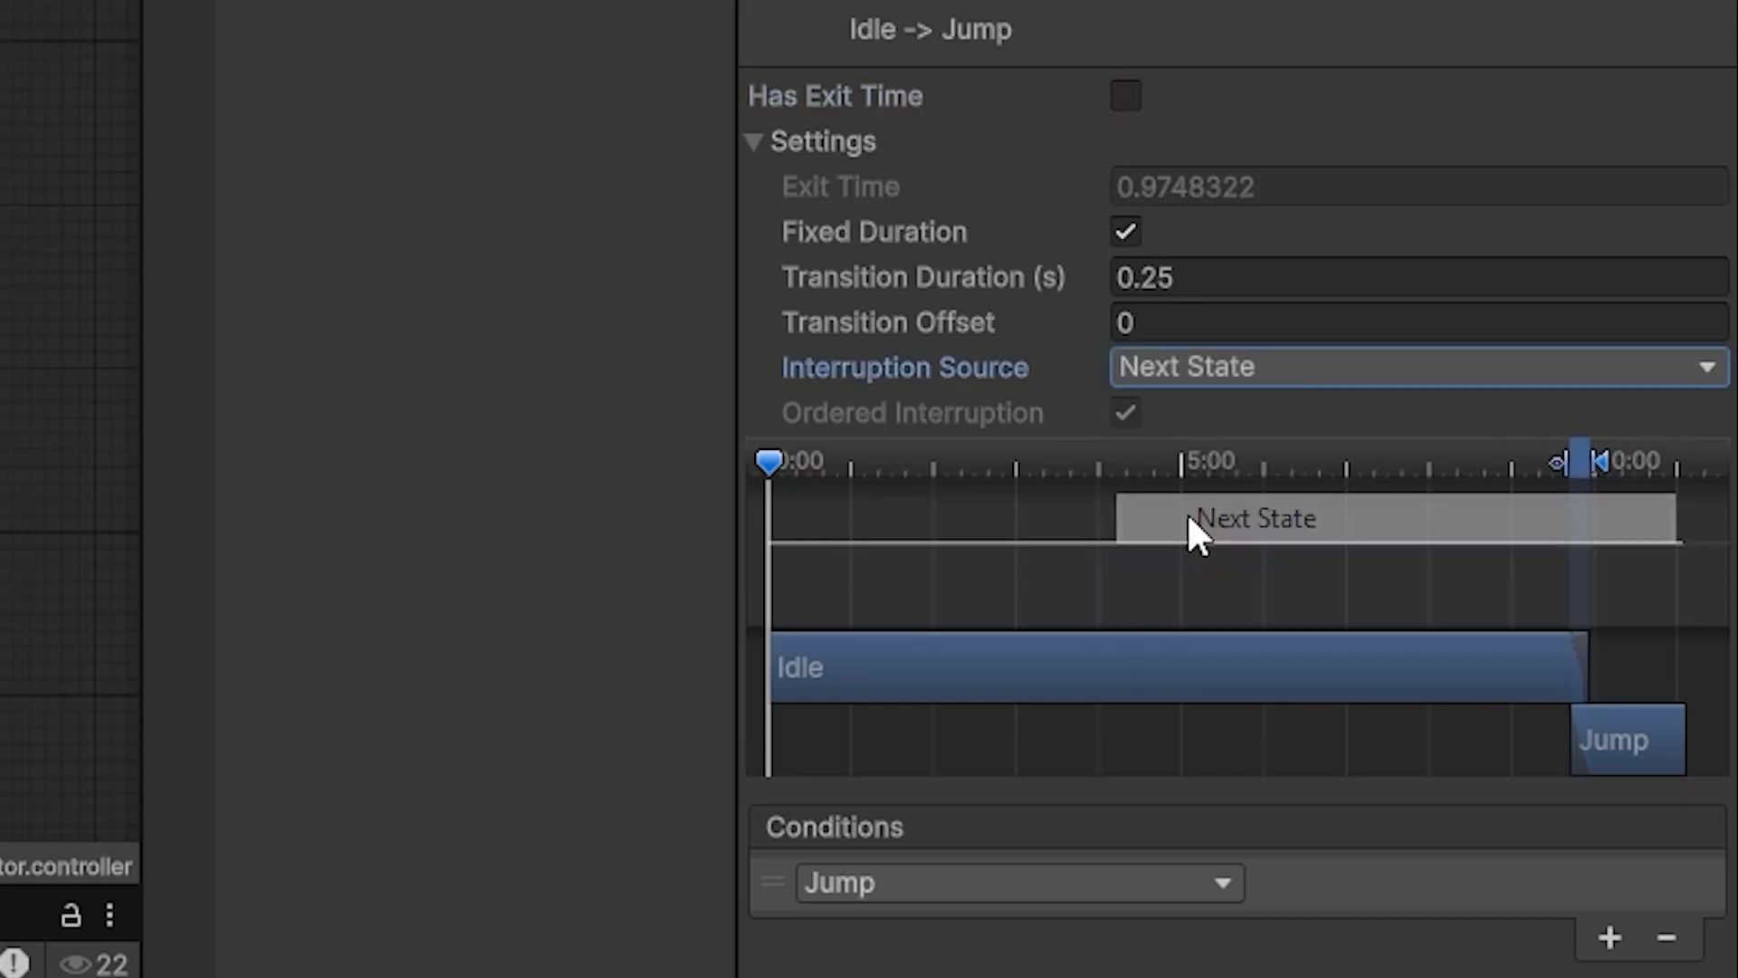
{"action": "double_click", "coordinate": [1224, 268]}
{"action": "key", "text": "BackSpace"}
{"action": "type", "text": "0"}
{"action": "key", "text": "BackSpace"}
{"action": "key", "text": "BackSpace"}
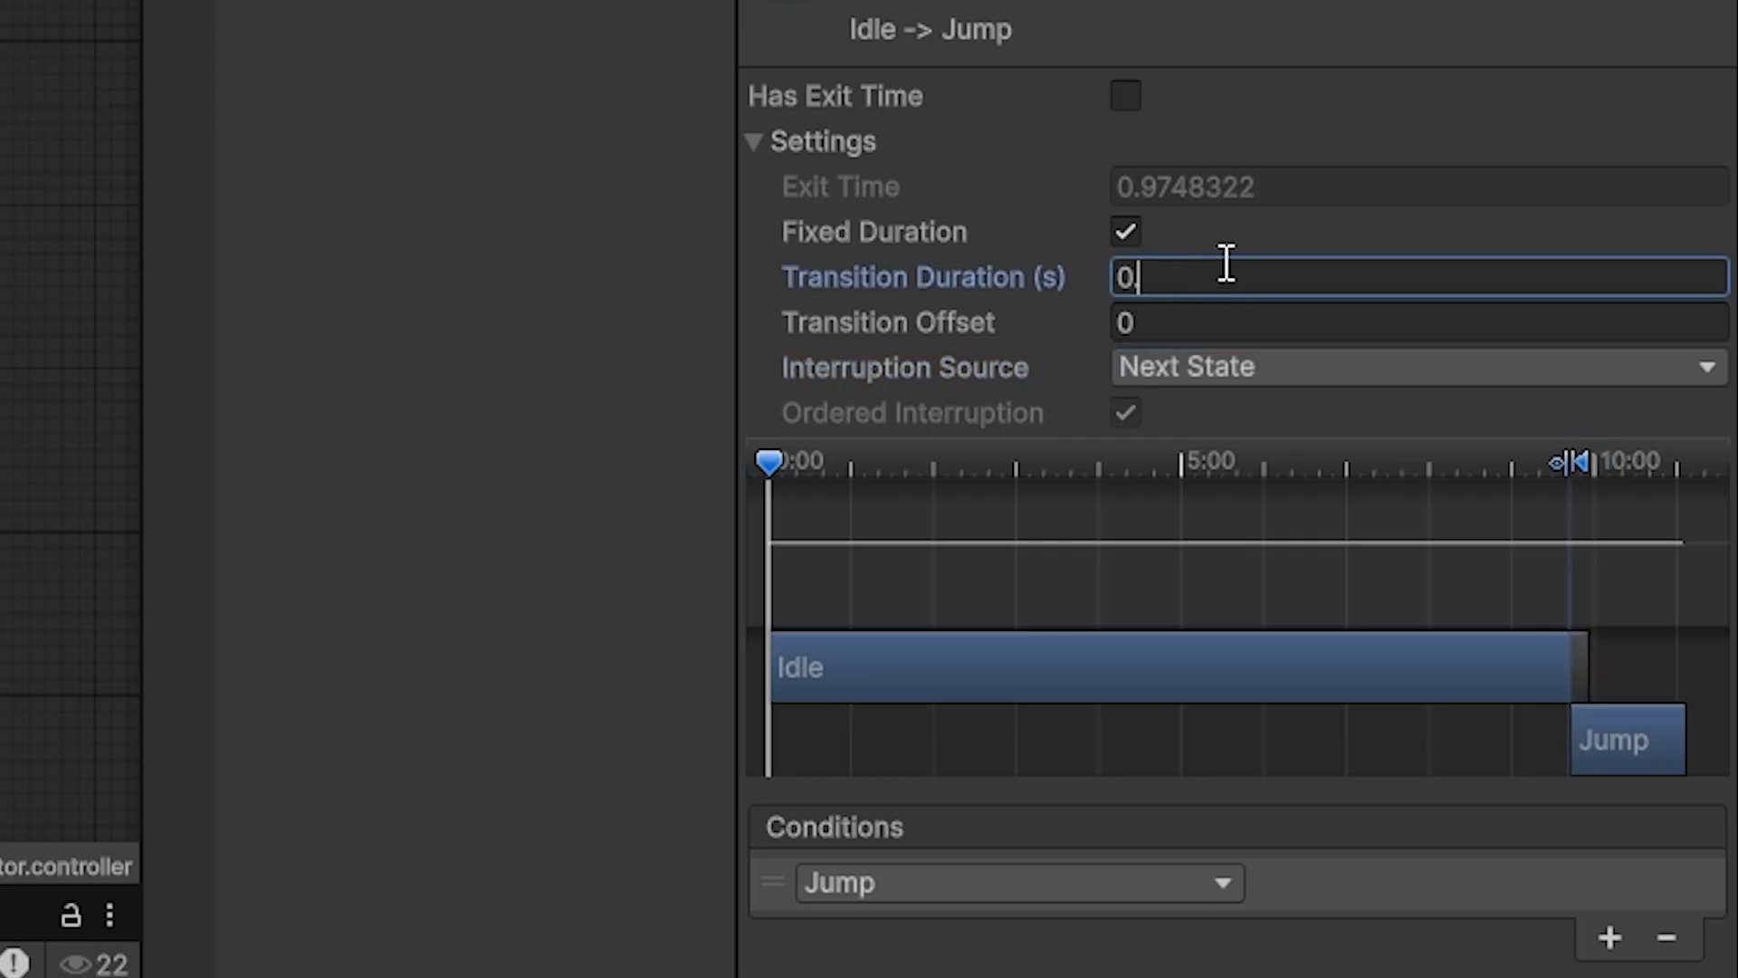
{"action": "type", "text": ".05"}
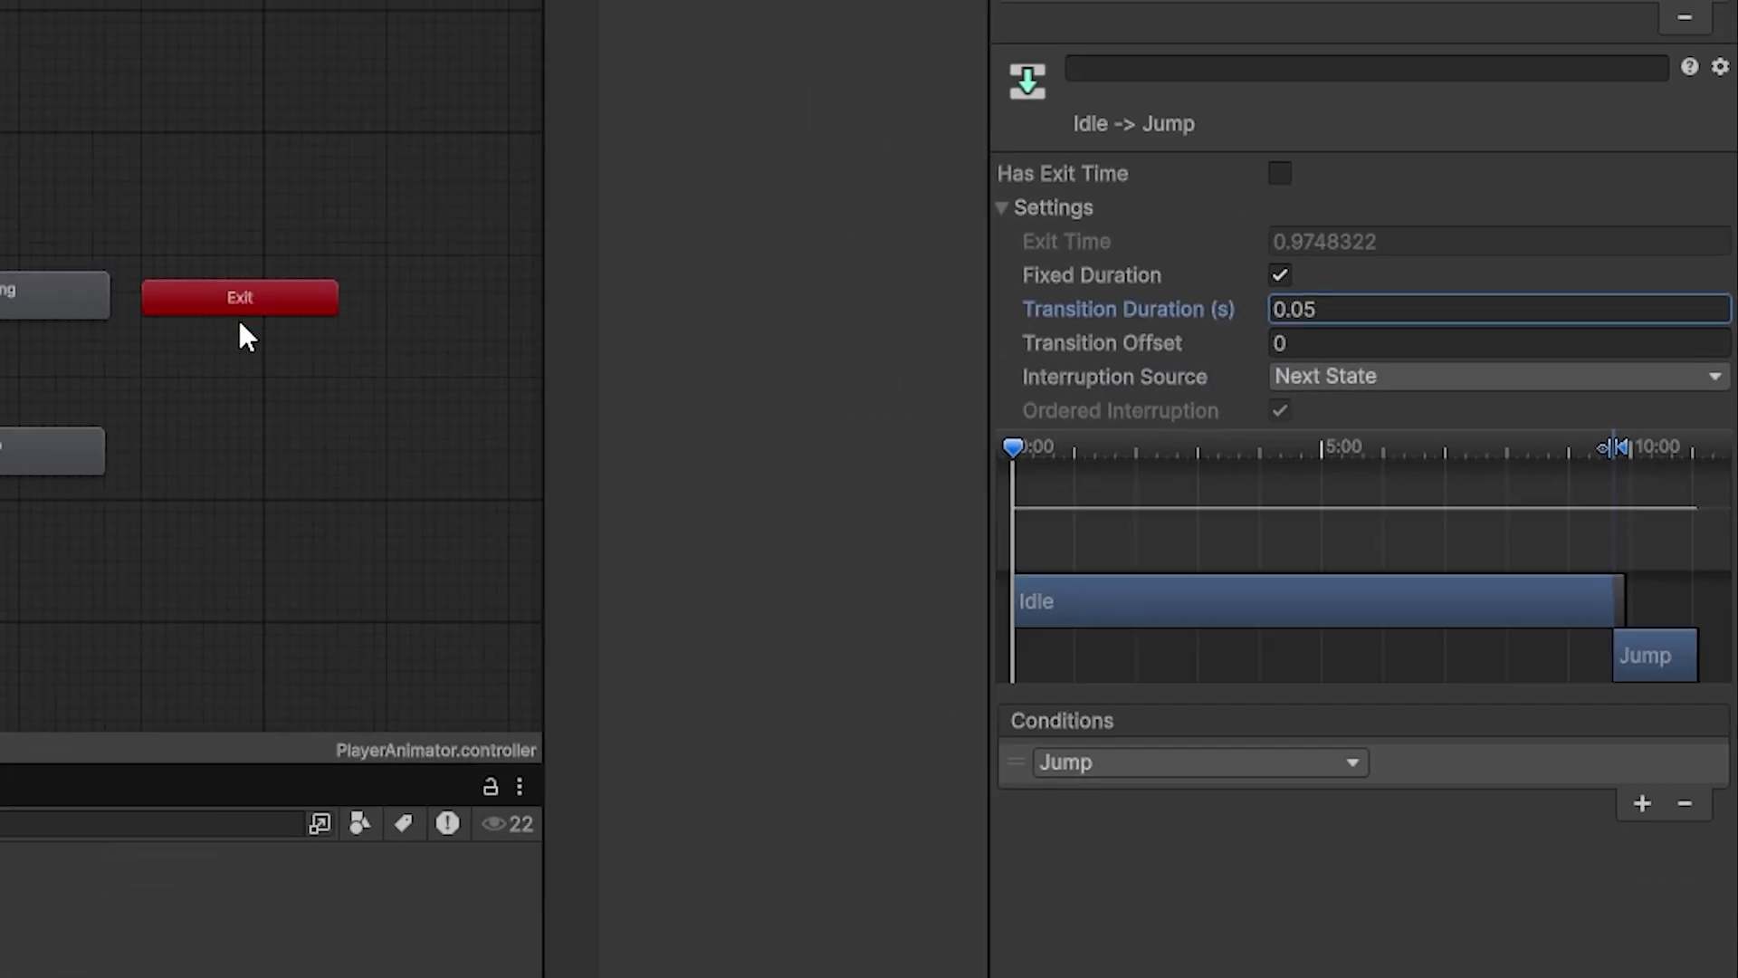
{"action": "left_click", "coordinate": [812, 426]}
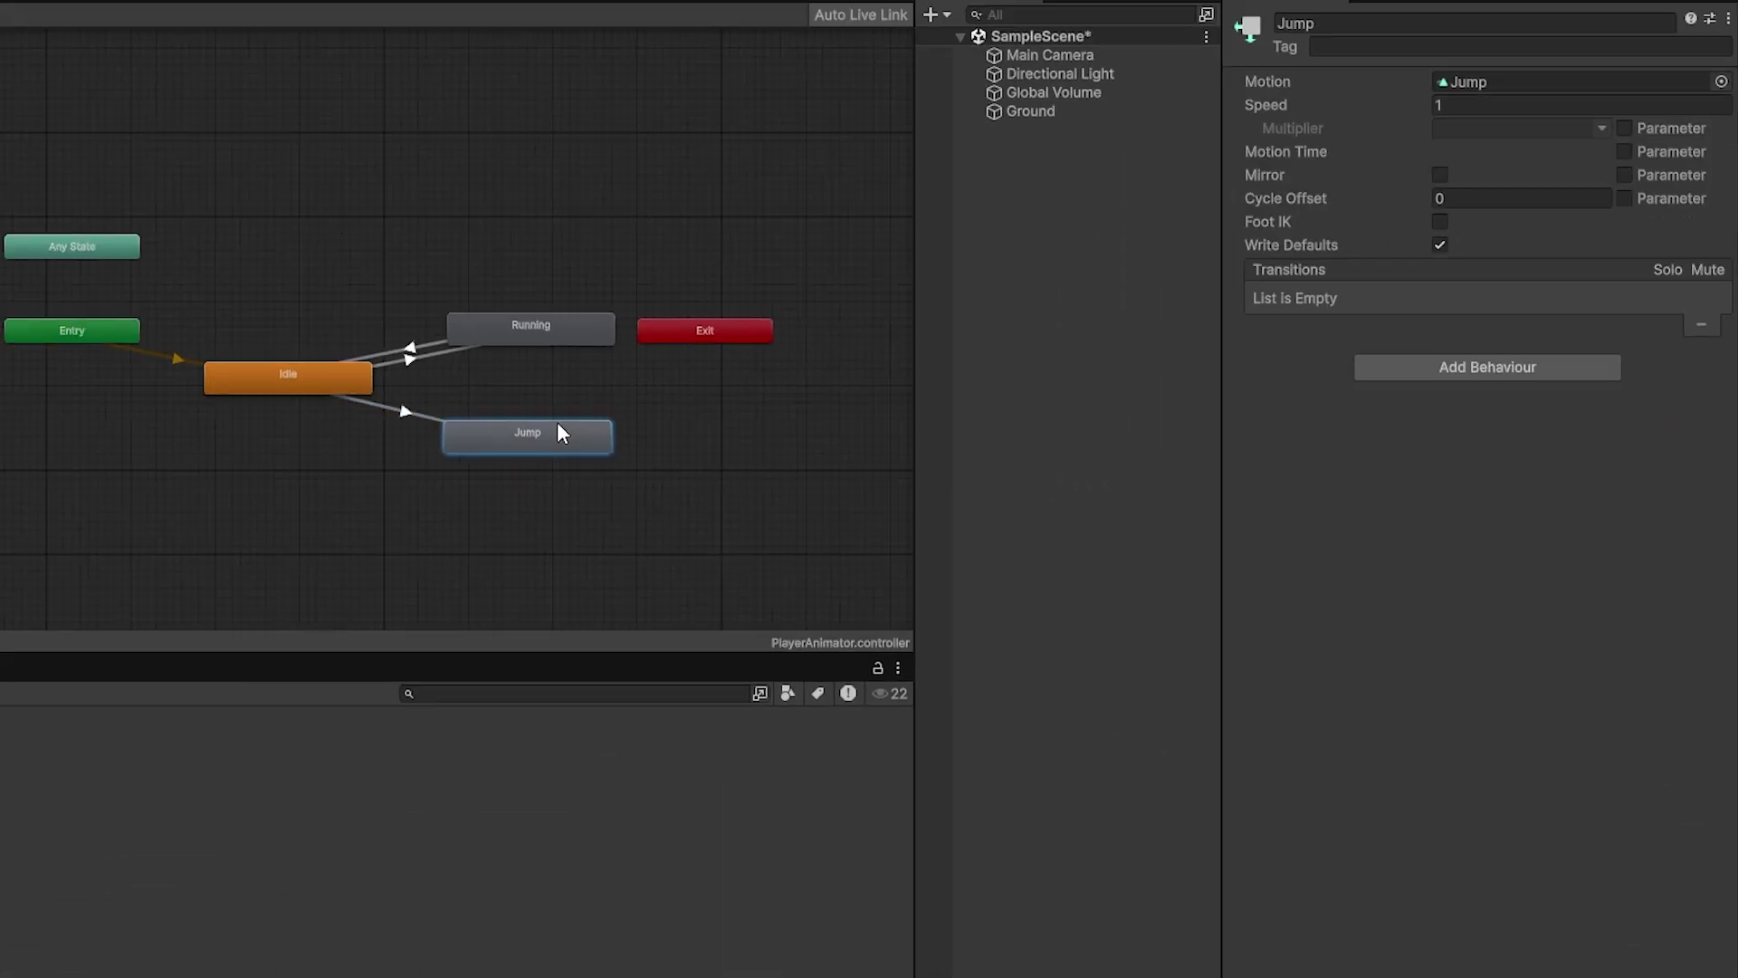
{"action": "right_click", "coordinate": [838, 430]}
Step: Add a Jump-to-Idle transition with Next State interruption and an exit time of 0.45
{"action": "left_click", "coordinate": [869, 431]}
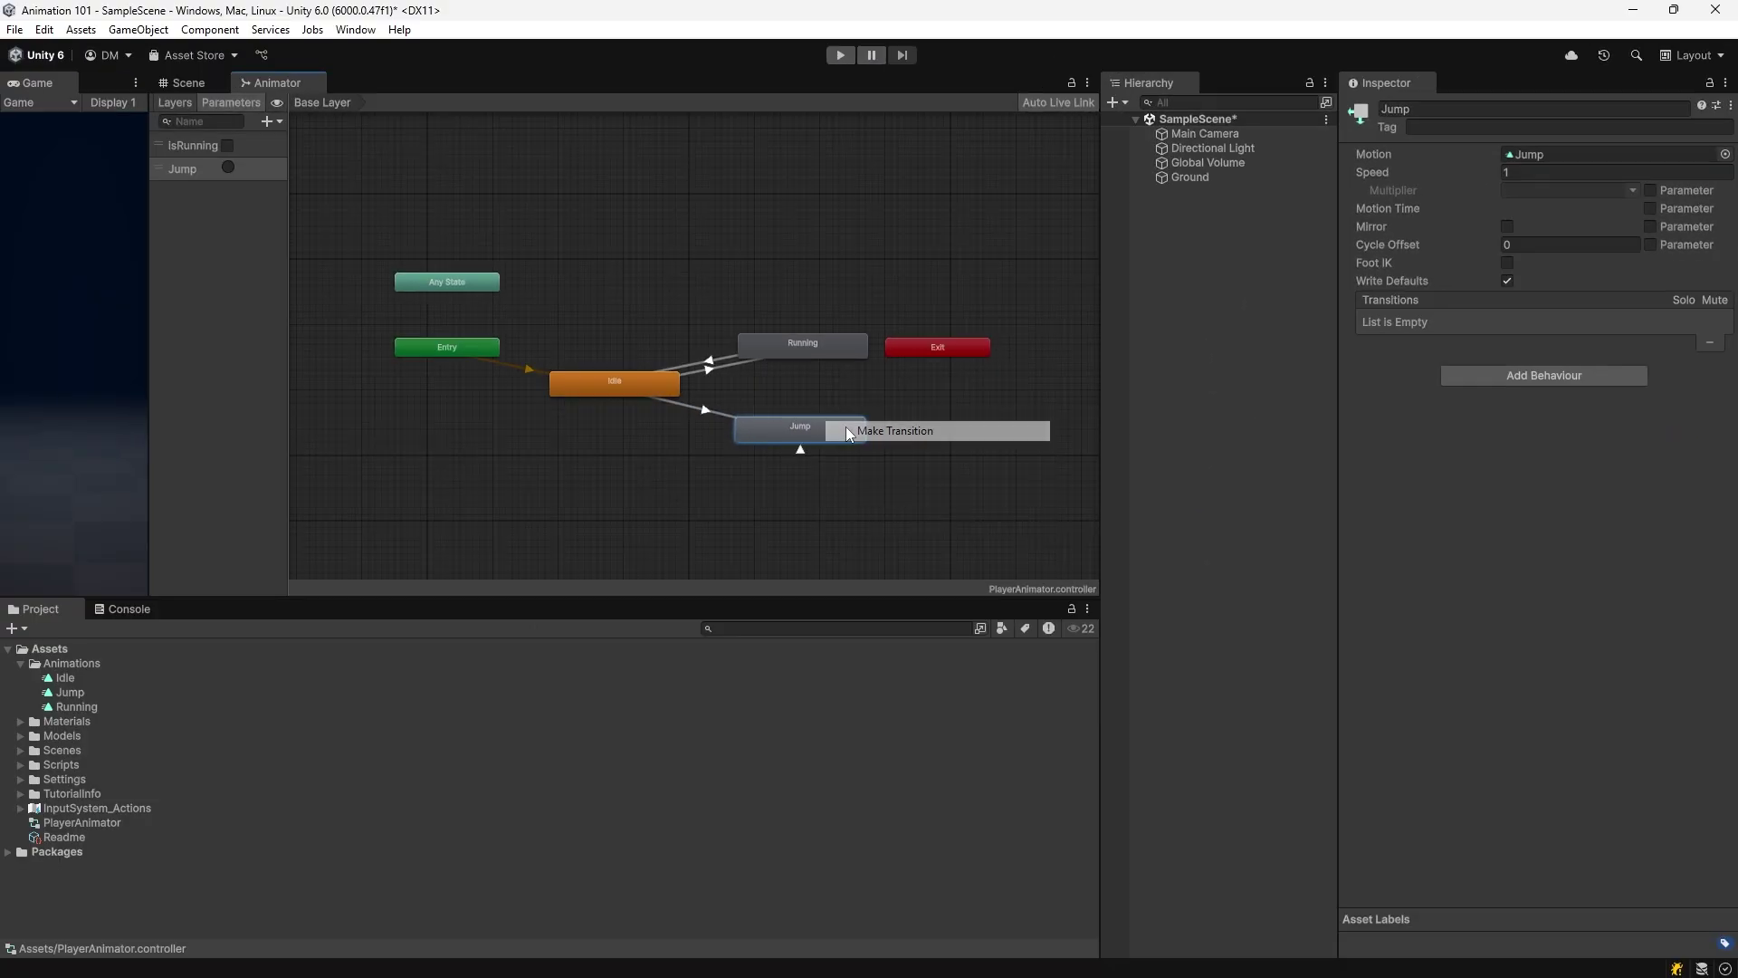
{"action": "left_click", "coordinate": [672, 392]}
{"action": "left_click", "coordinate": [727, 412]}
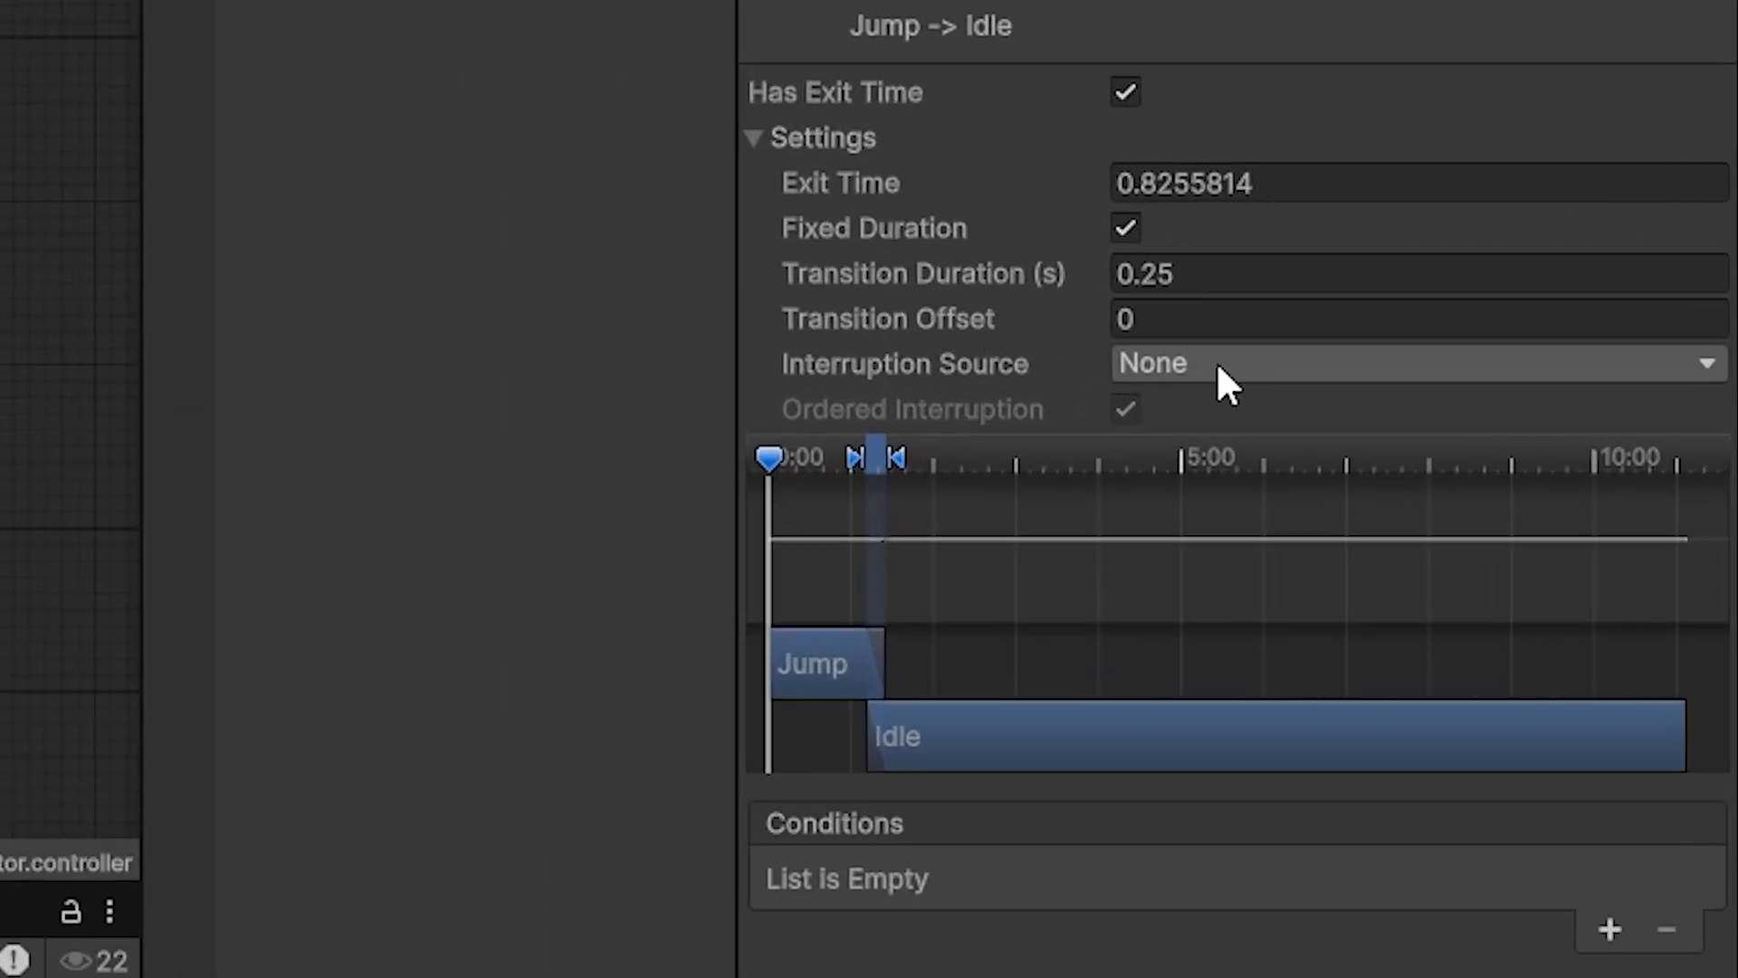
{"action": "left_click", "coordinate": [1530, 390]}
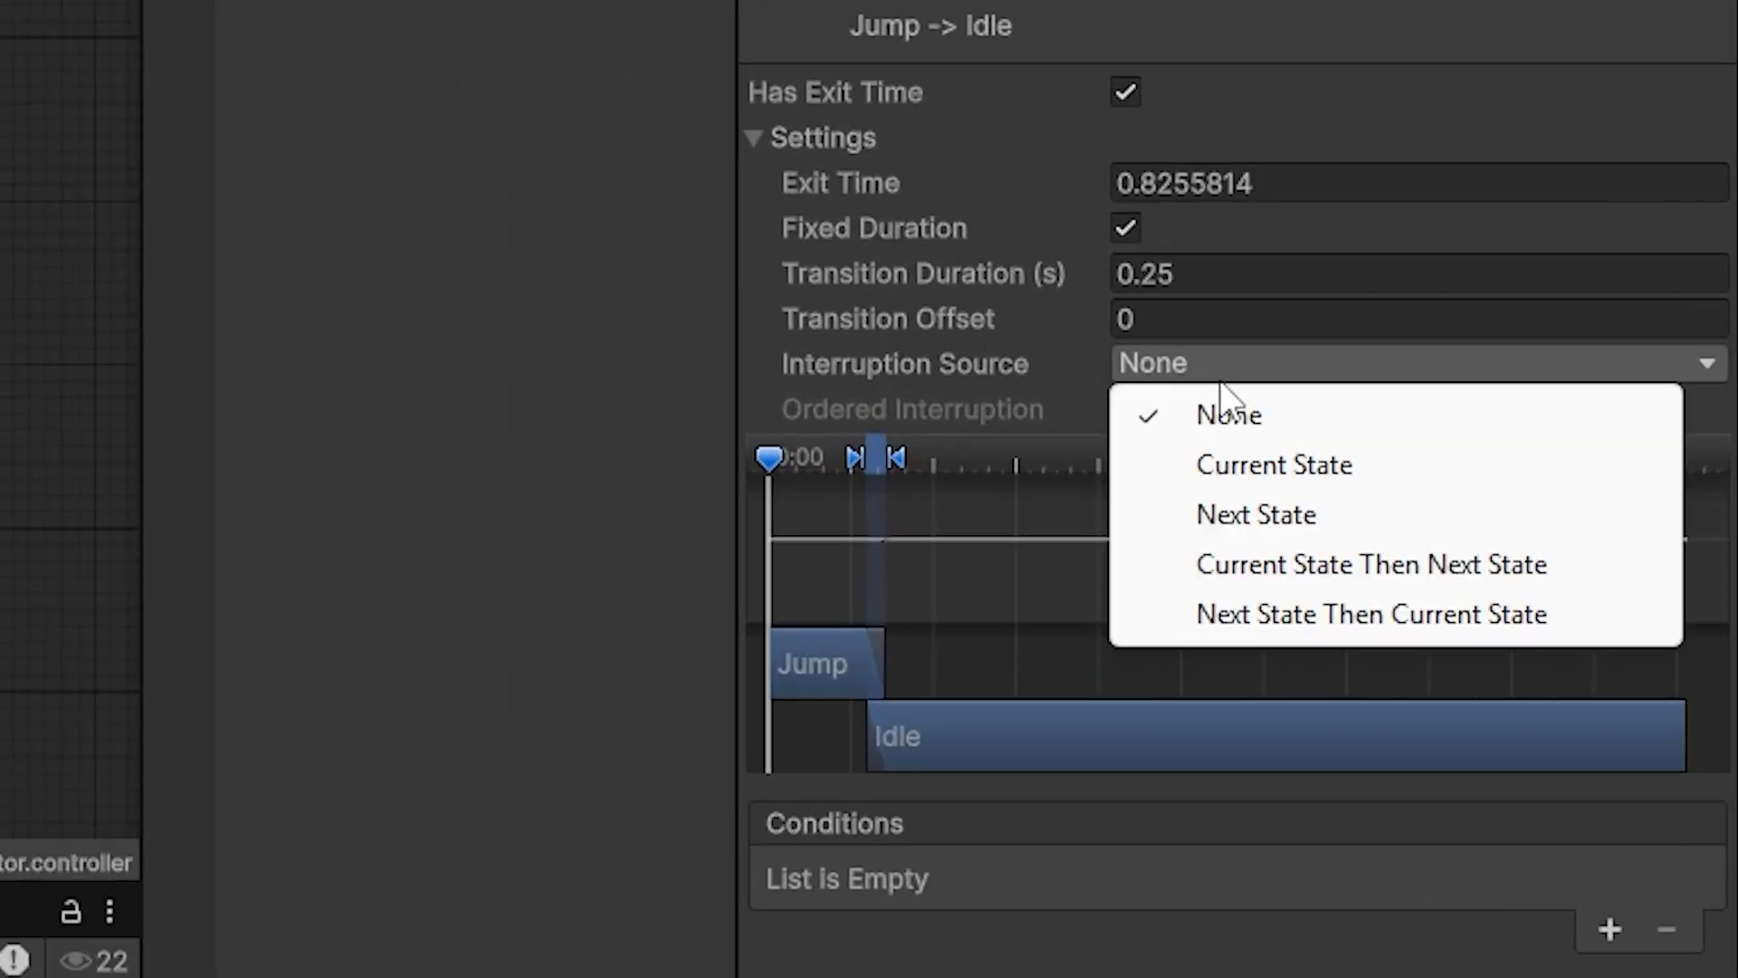
{"action": "left_click", "coordinate": [1249, 514]}
{"action": "left_click", "coordinate": [1362, 186]}
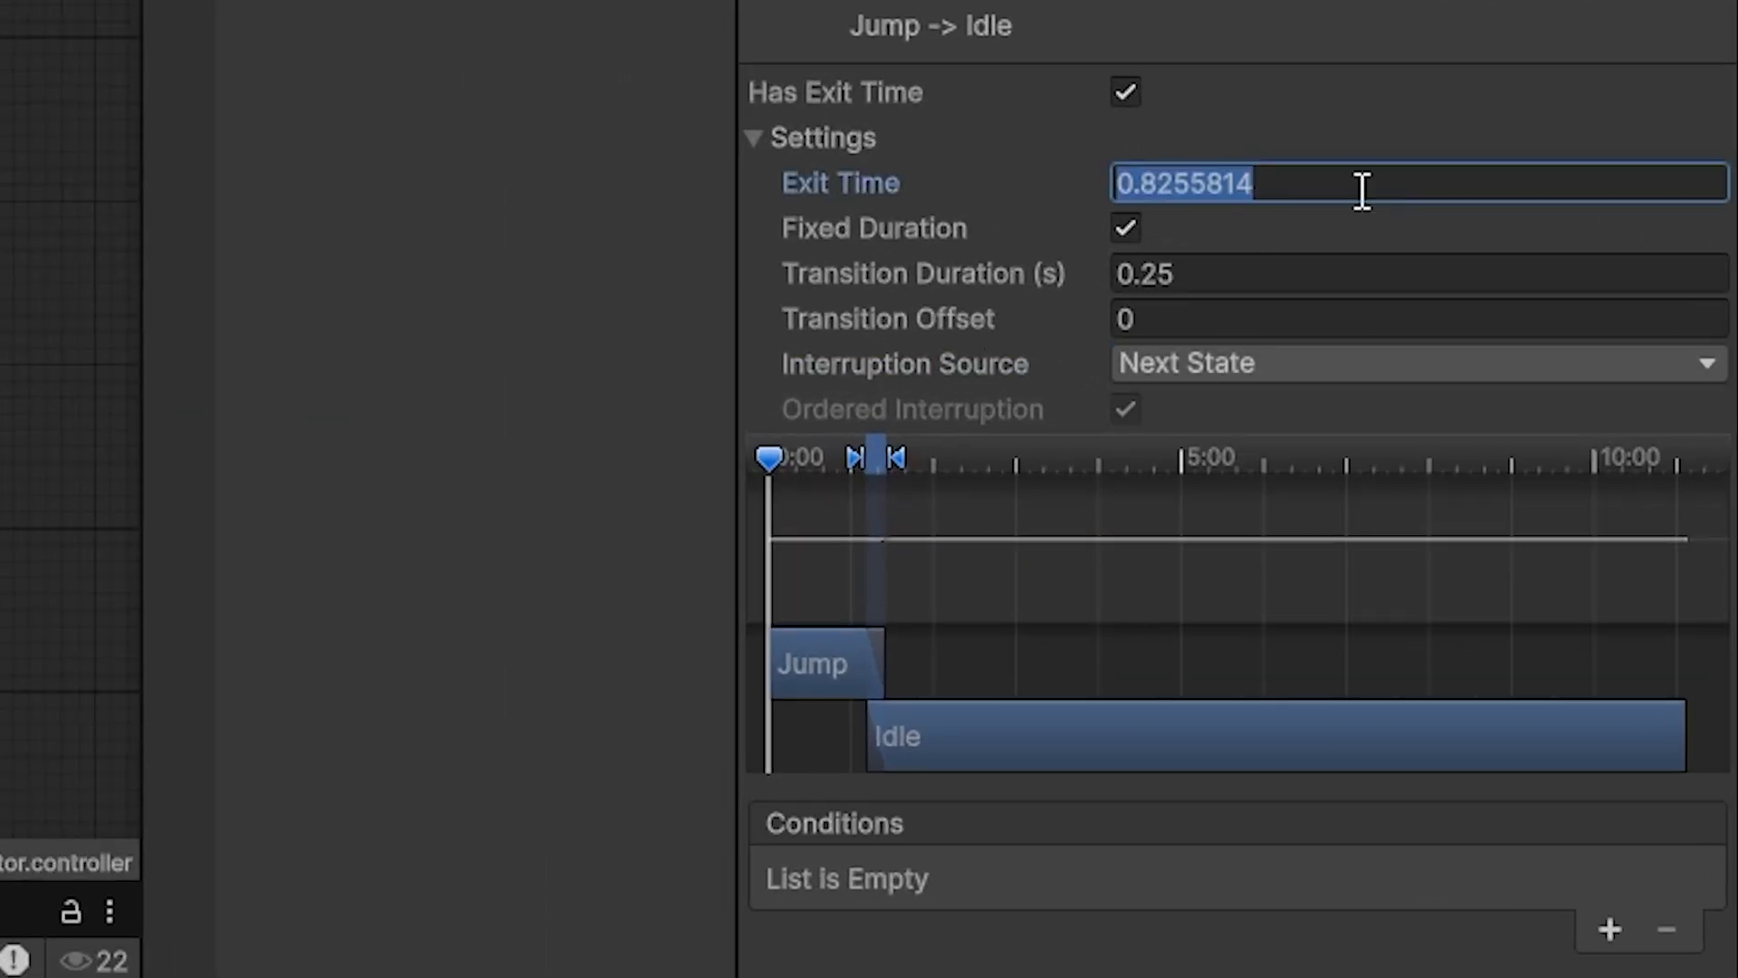
{"action": "key", "text": "BackSpace"}
{"action": "type", "text": "0.45"}
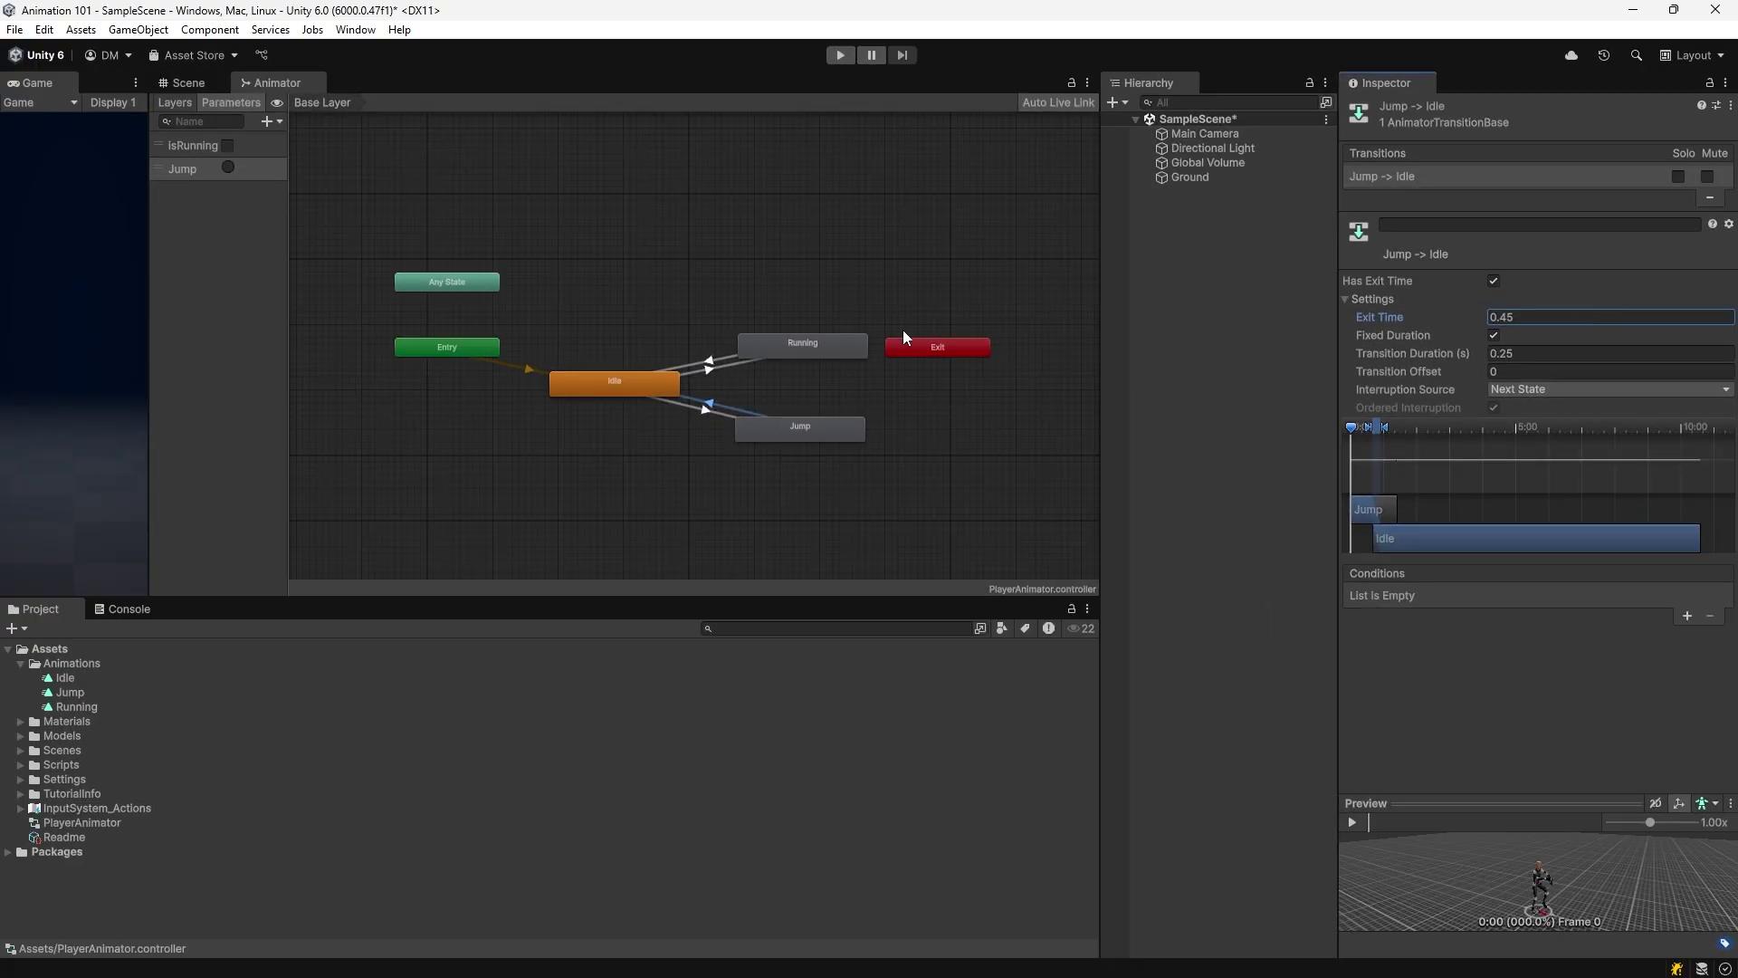
Step: Add a Running-to-Jump transition on the Jump trigger, with exit time off
{"action": "right_click", "coordinate": [834, 347]}
{"action": "left_click", "coordinate": [856, 361]}
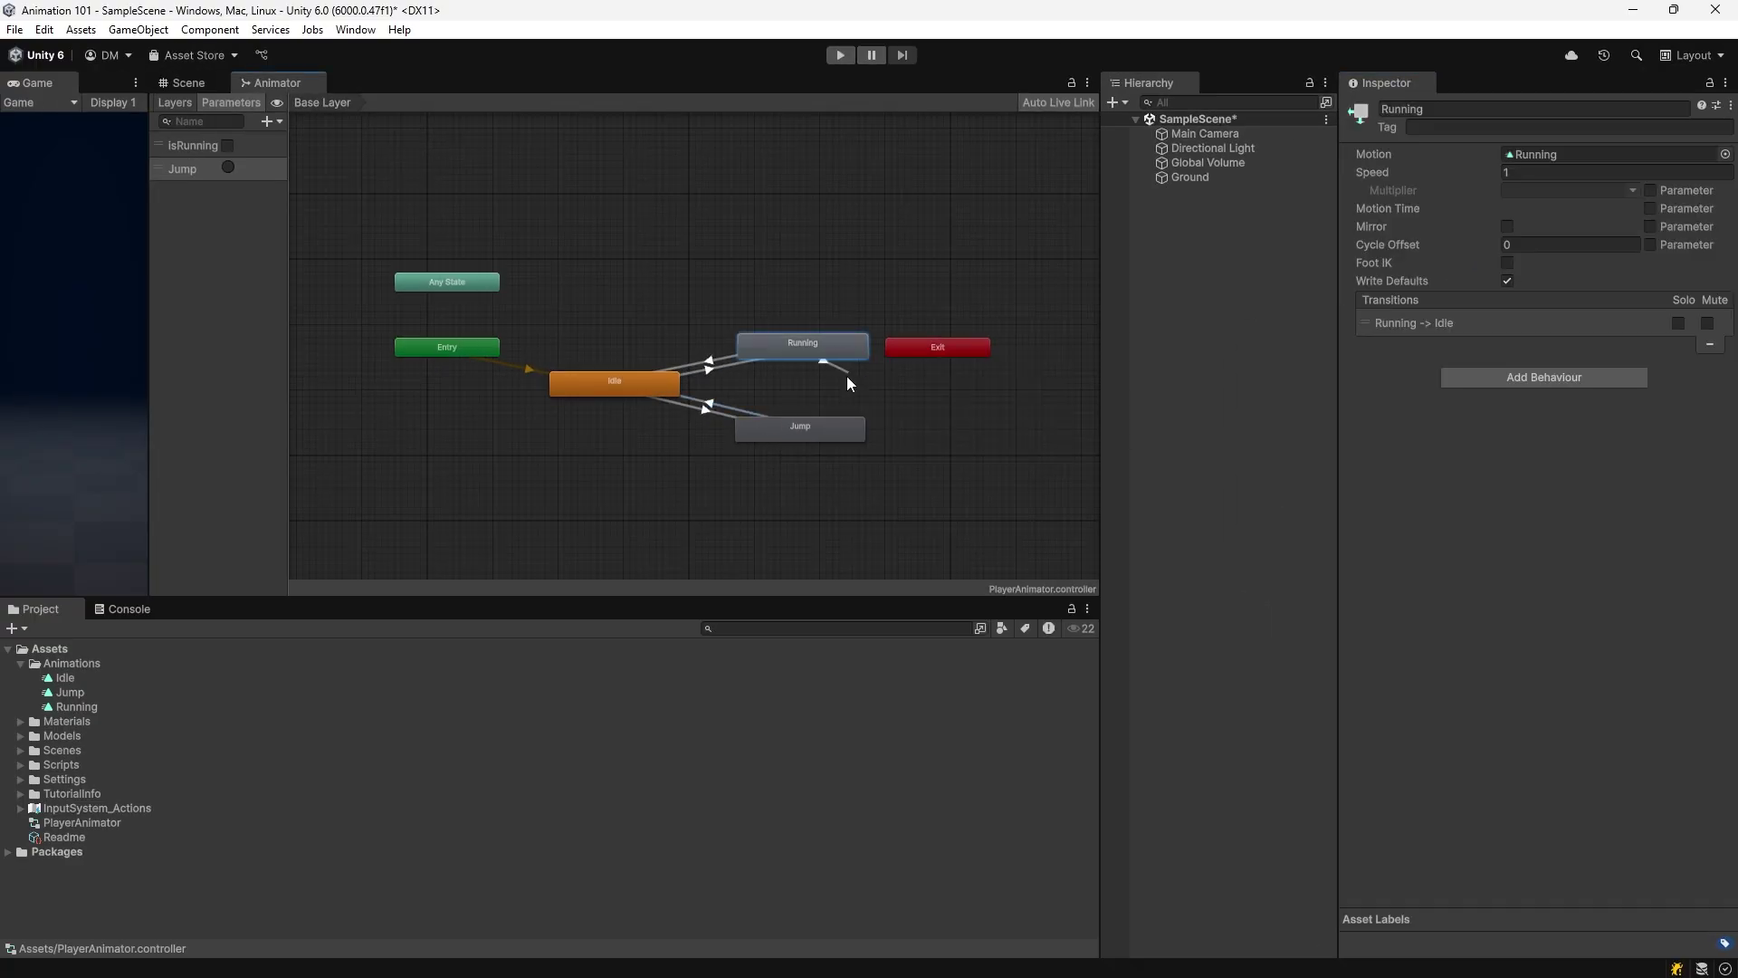
{"action": "left_click", "coordinate": [812, 439]}
{"action": "left_click", "coordinate": [799, 390]}
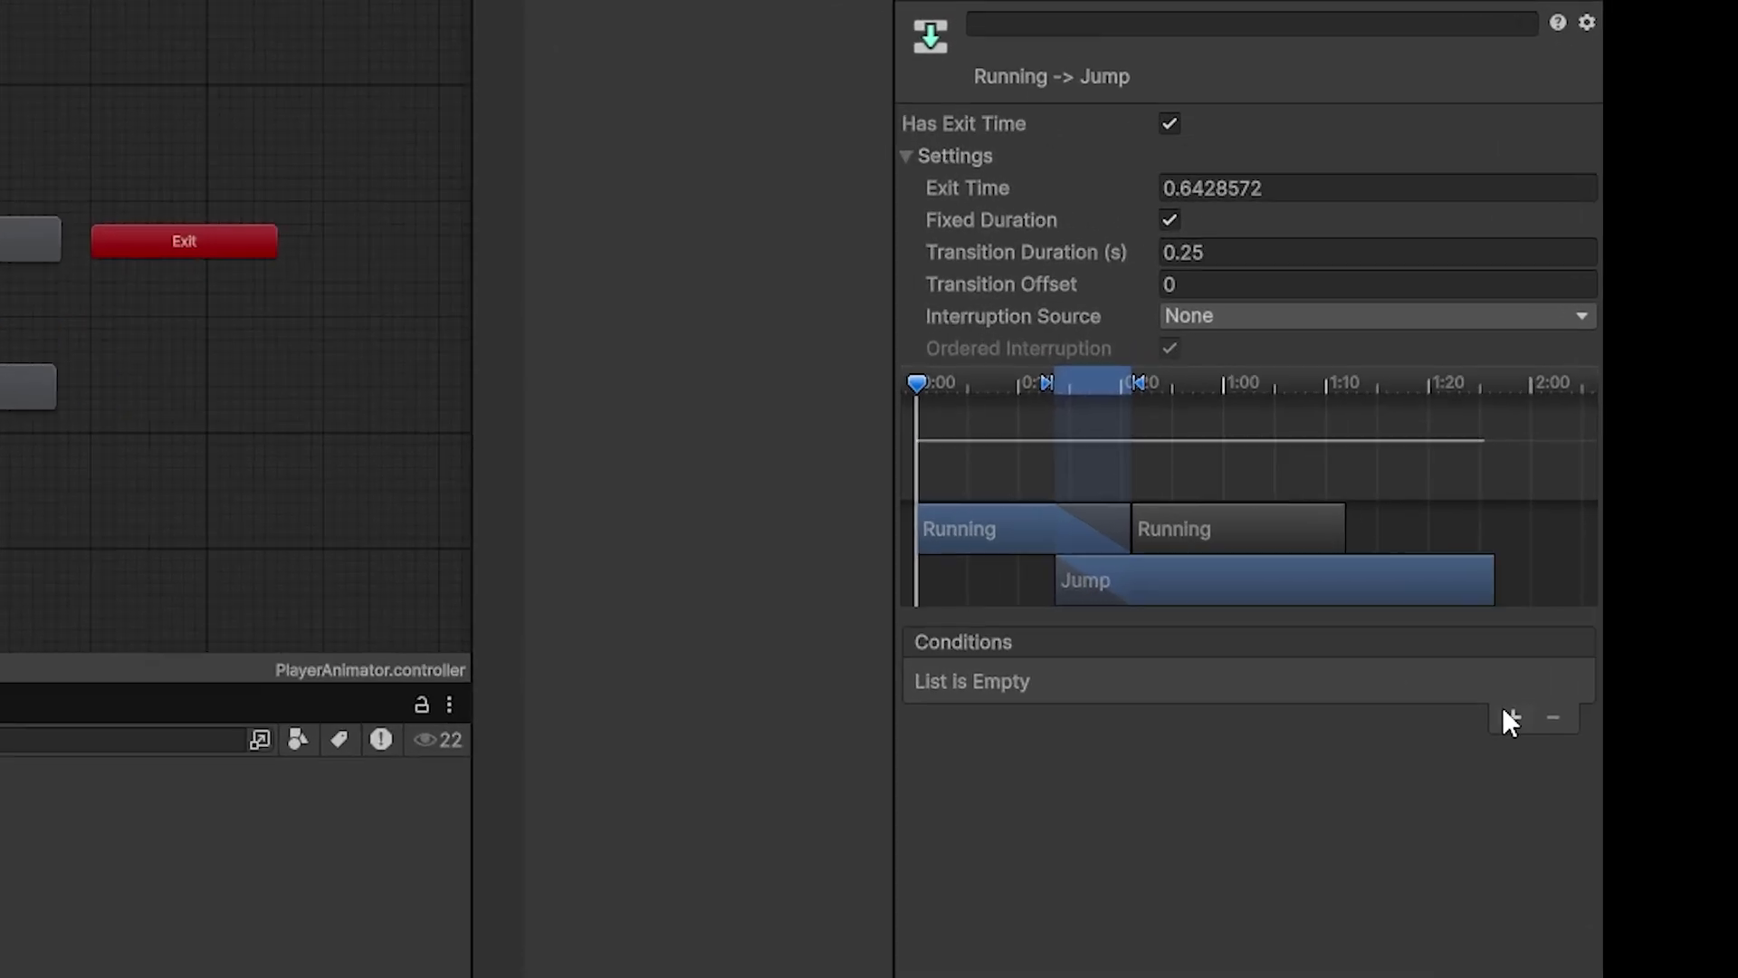
{"action": "left_click", "coordinate": [1692, 617]}
{"action": "left_click", "coordinate": [1046, 738]}
{"action": "left_click", "coordinate": [985, 899]}
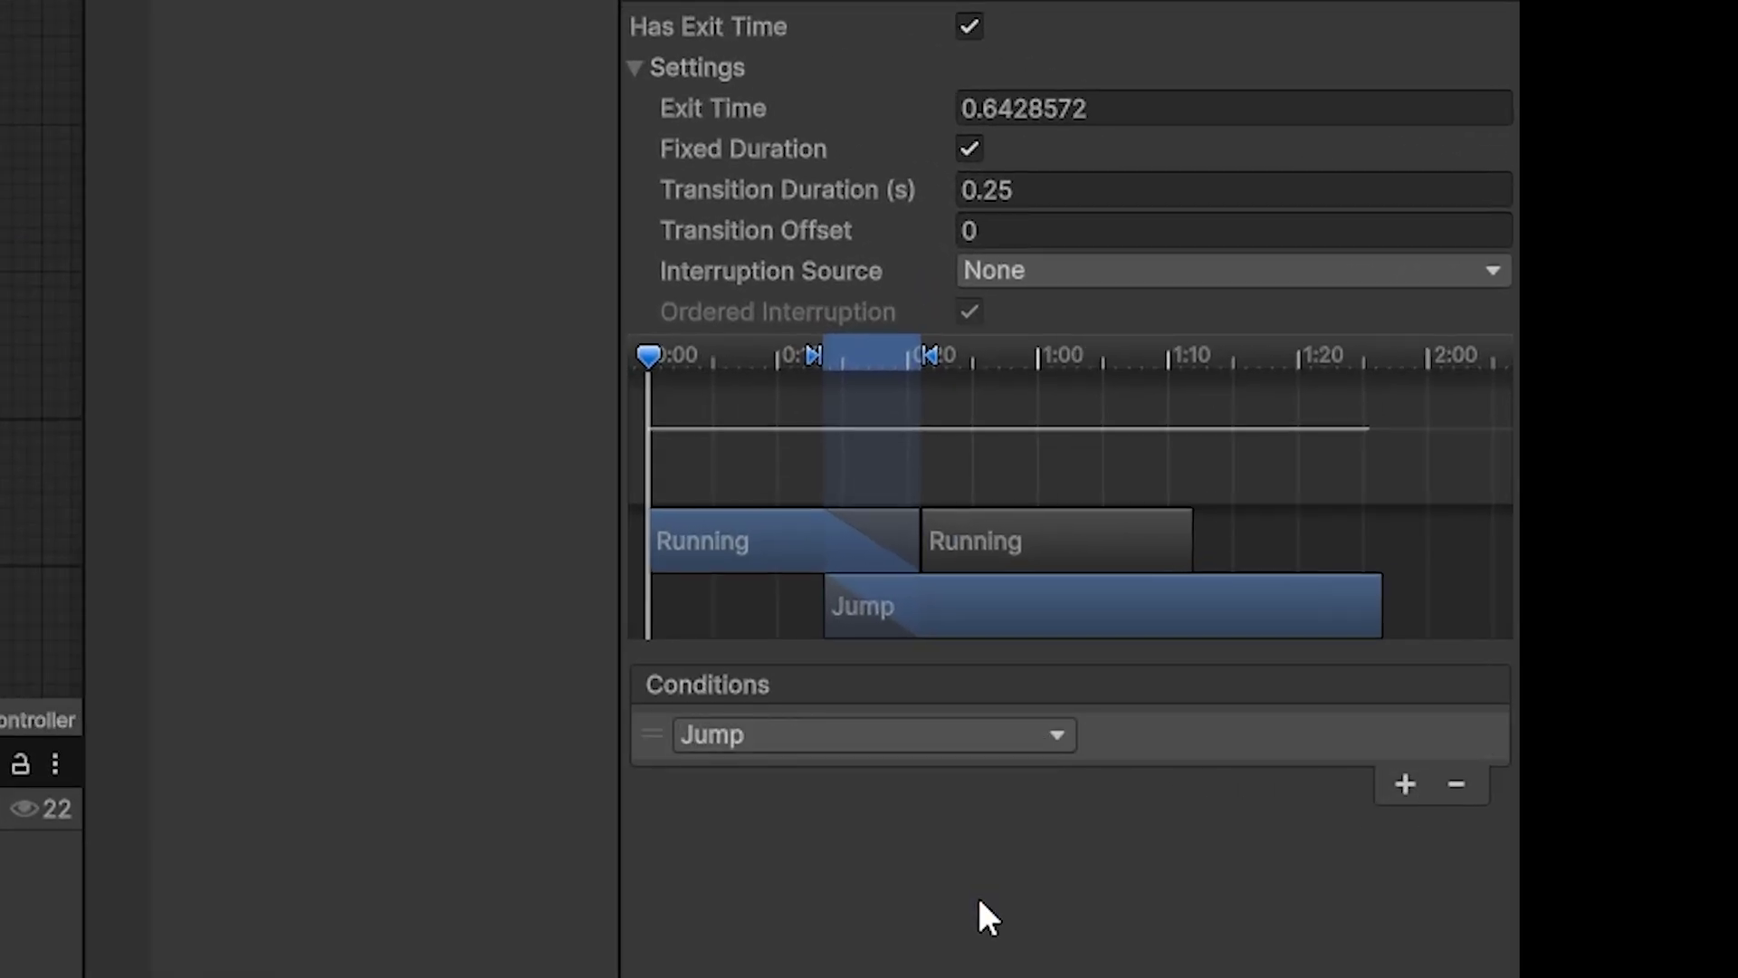
{"action": "left_click", "coordinate": [968, 27]}
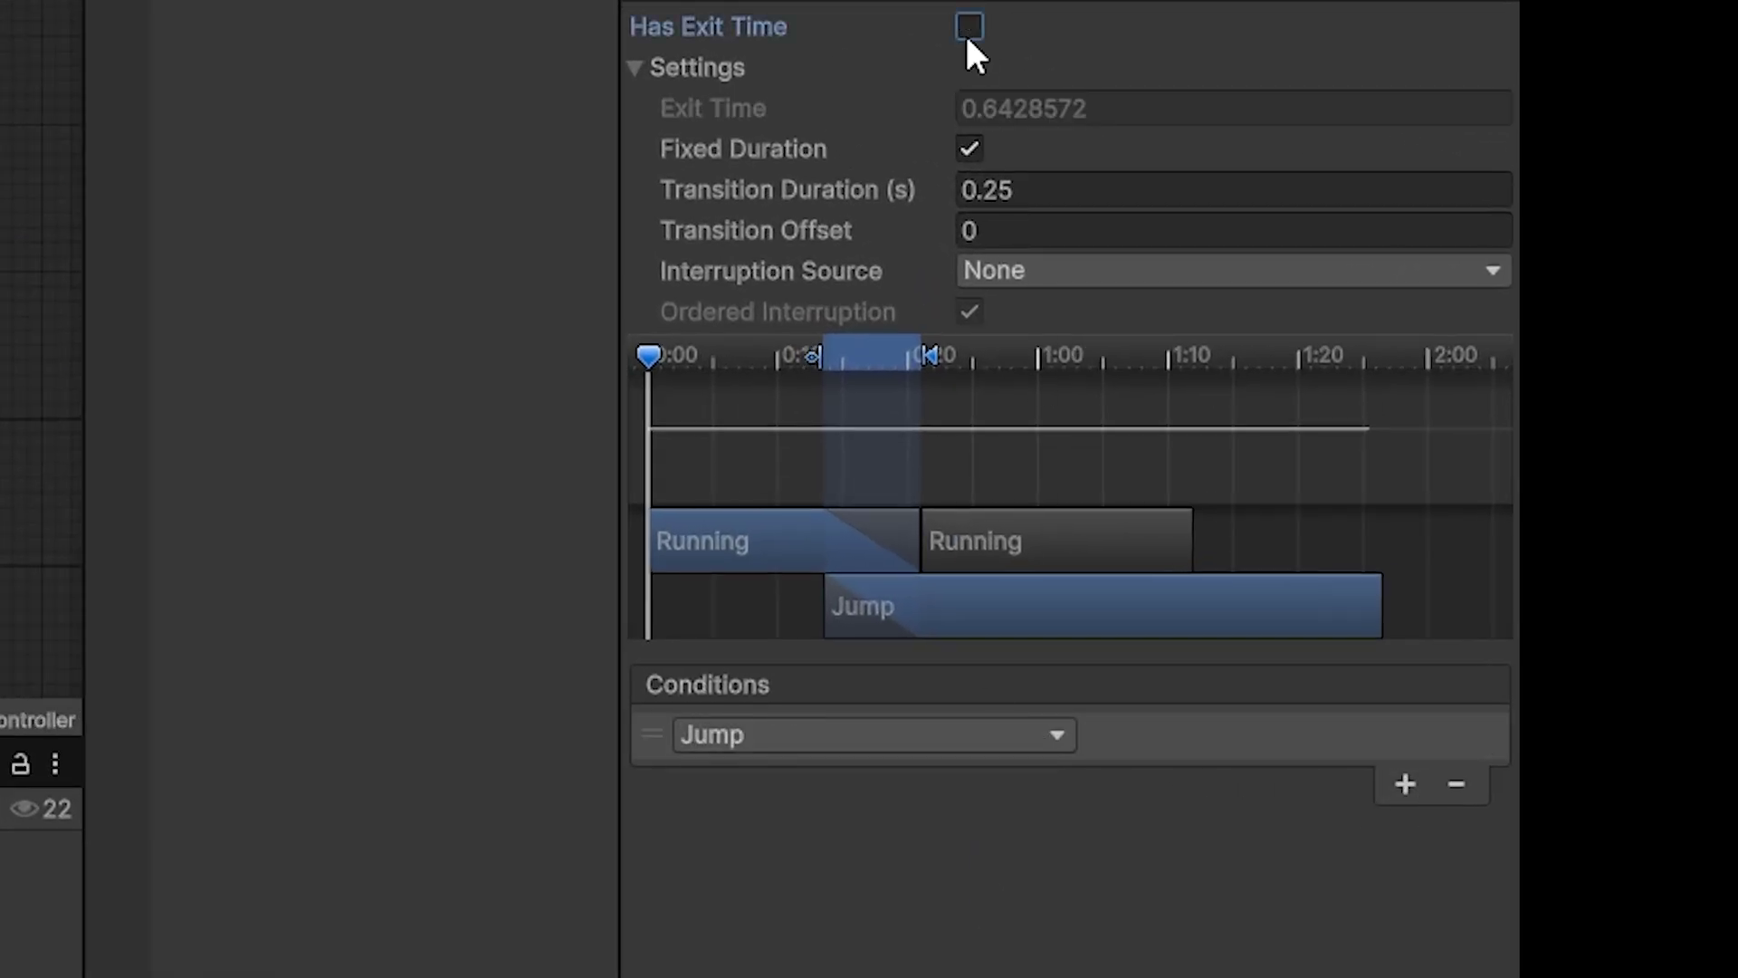
Step: Set the Running-to-Jump interruption source to Next State and its duration to 0.05
{"action": "left_click", "coordinate": [1027, 272]}
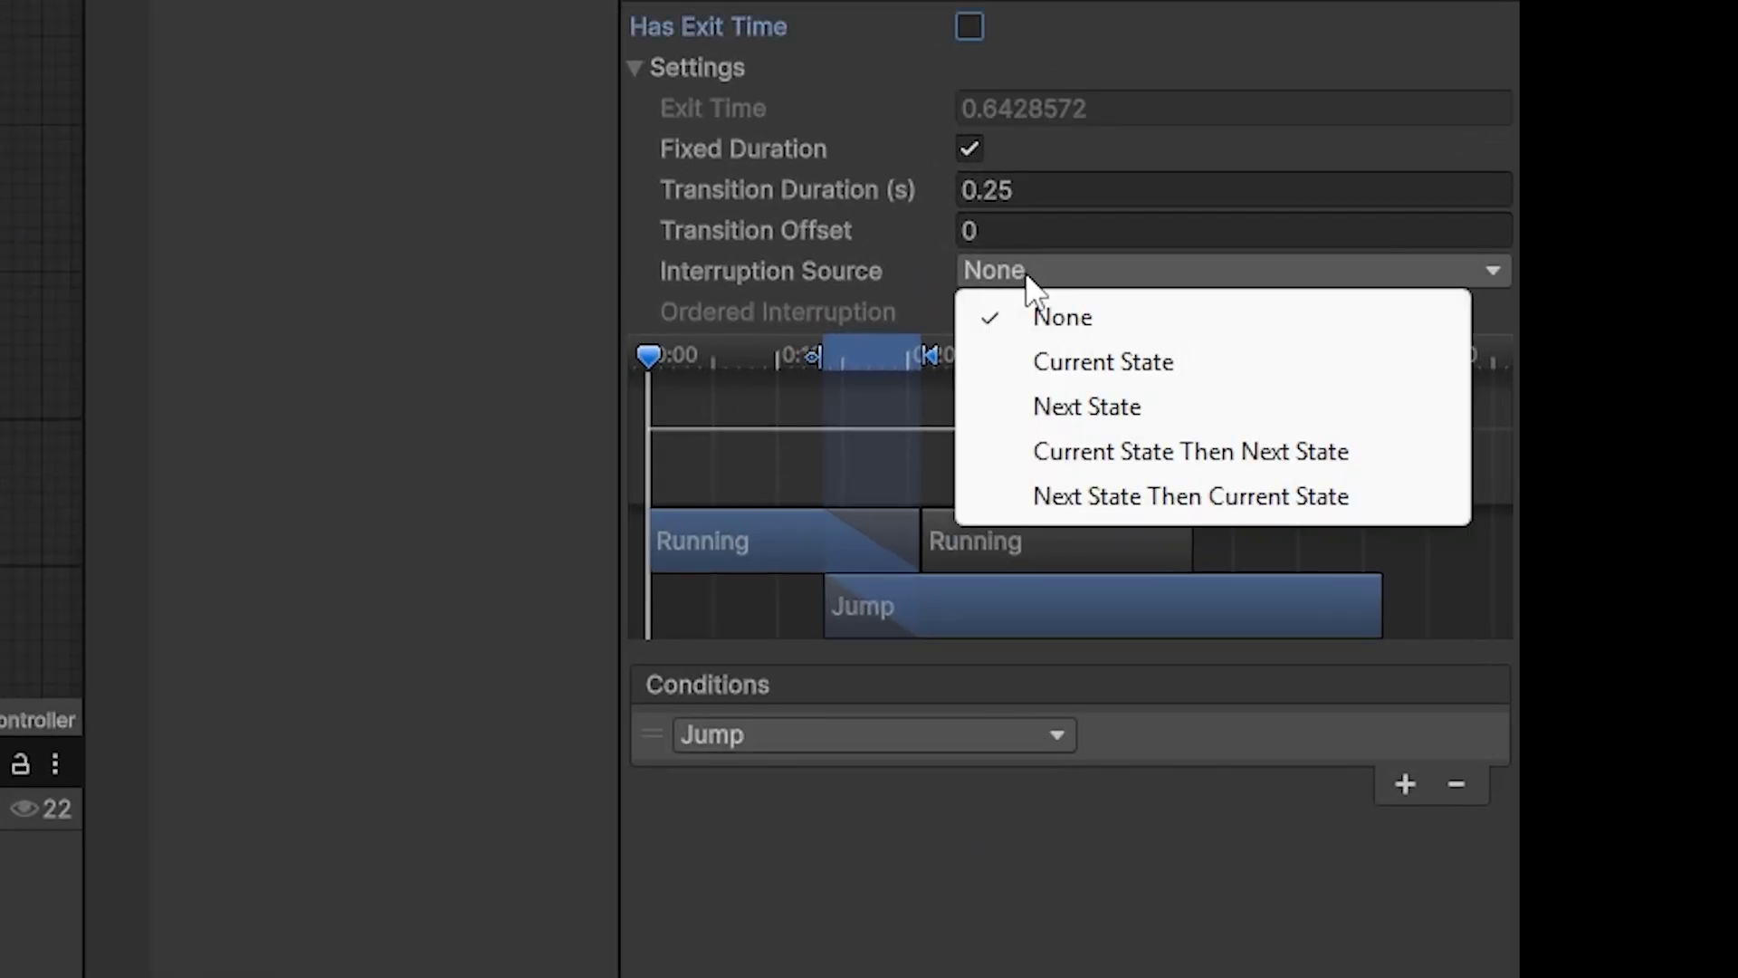
{"action": "left_click", "coordinate": [1034, 409]}
{"action": "left_click", "coordinate": [1026, 197]}
{"action": "key", "text": "BackSpace"}
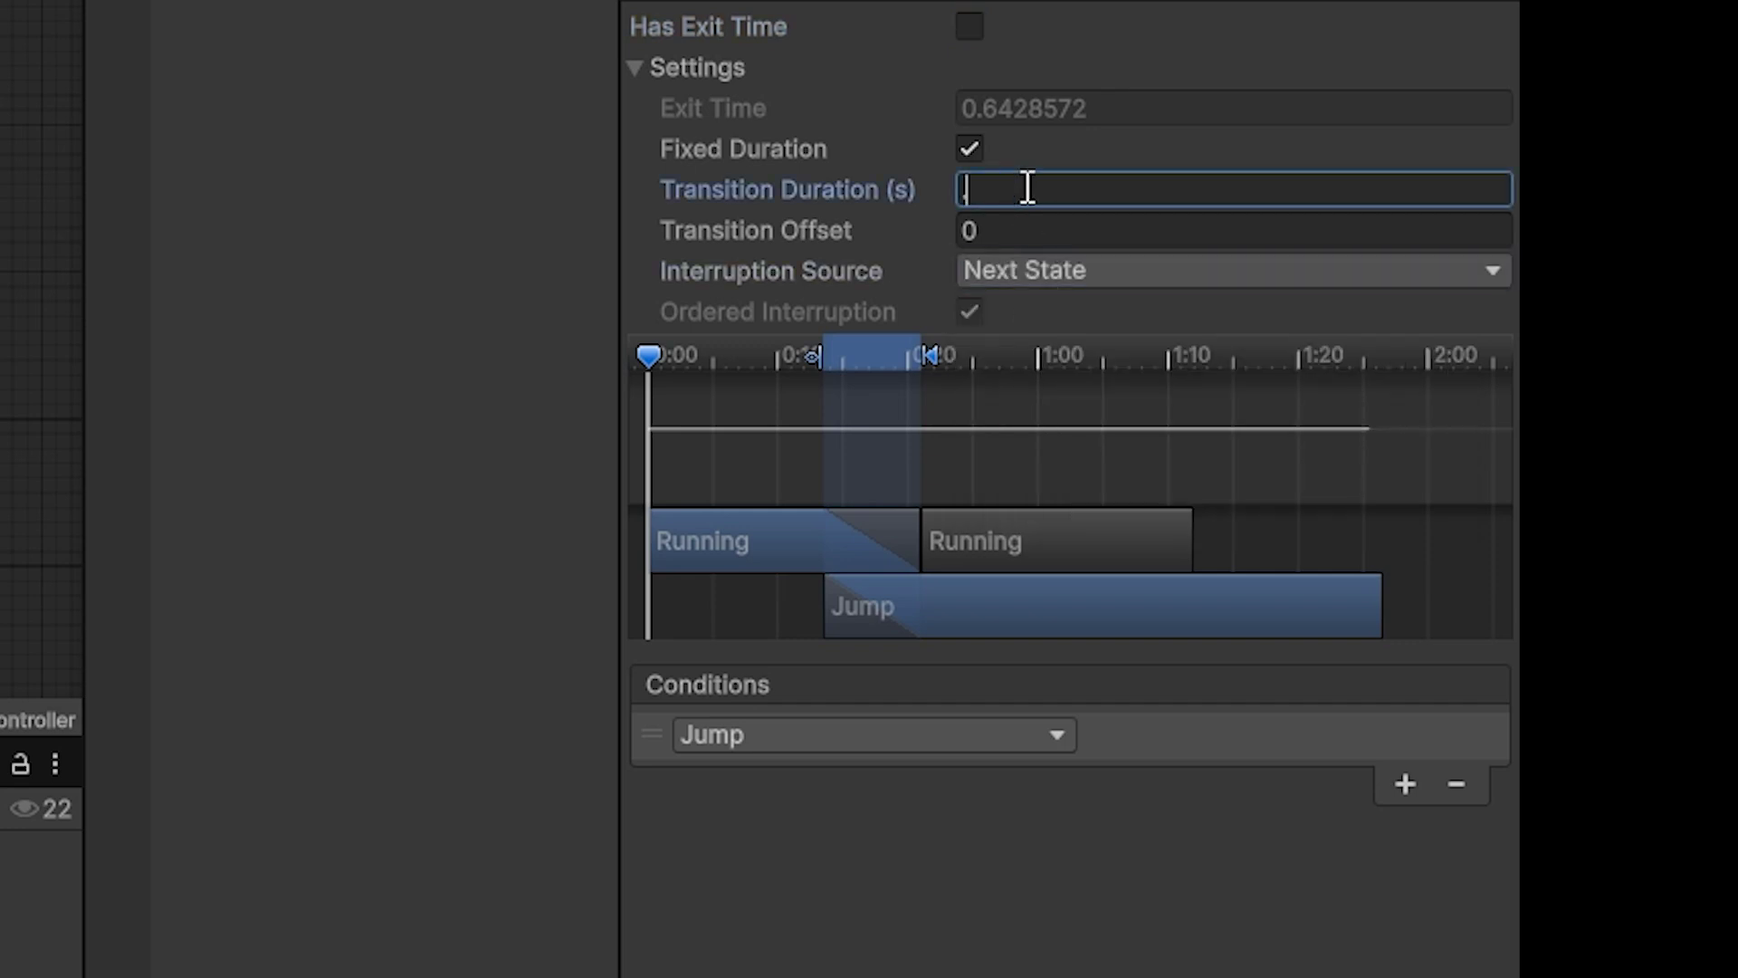
{"action": "type", "text": "0.05"}
Step: Add a Jump-to-Running transition with exit time 0.45 and Next State interruption
{"action": "right_click", "coordinate": [851, 433]}
{"action": "left_click", "coordinate": [931, 449]}
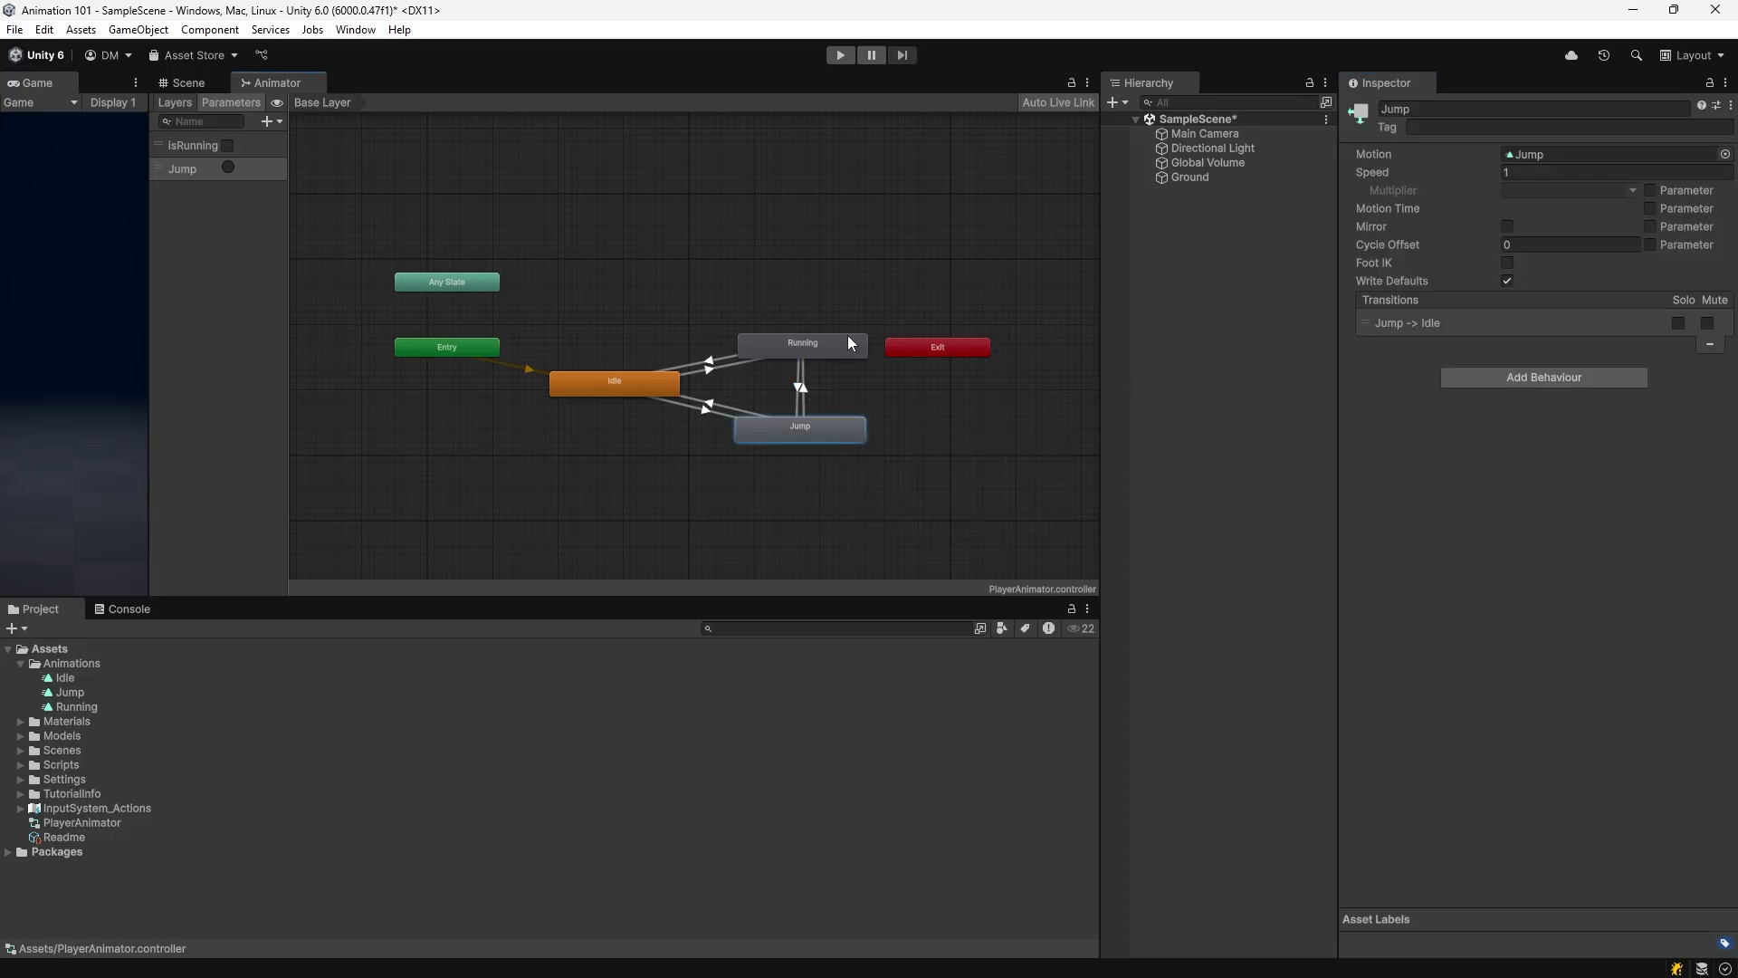
{"action": "left_click", "coordinate": [845, 340]}
{"action": "left_click", "coordinate": [806, 383]}
{"action": "left_click", "coordinate": [1139, 168]}
{"action": "key", "text": "BackSpace"}
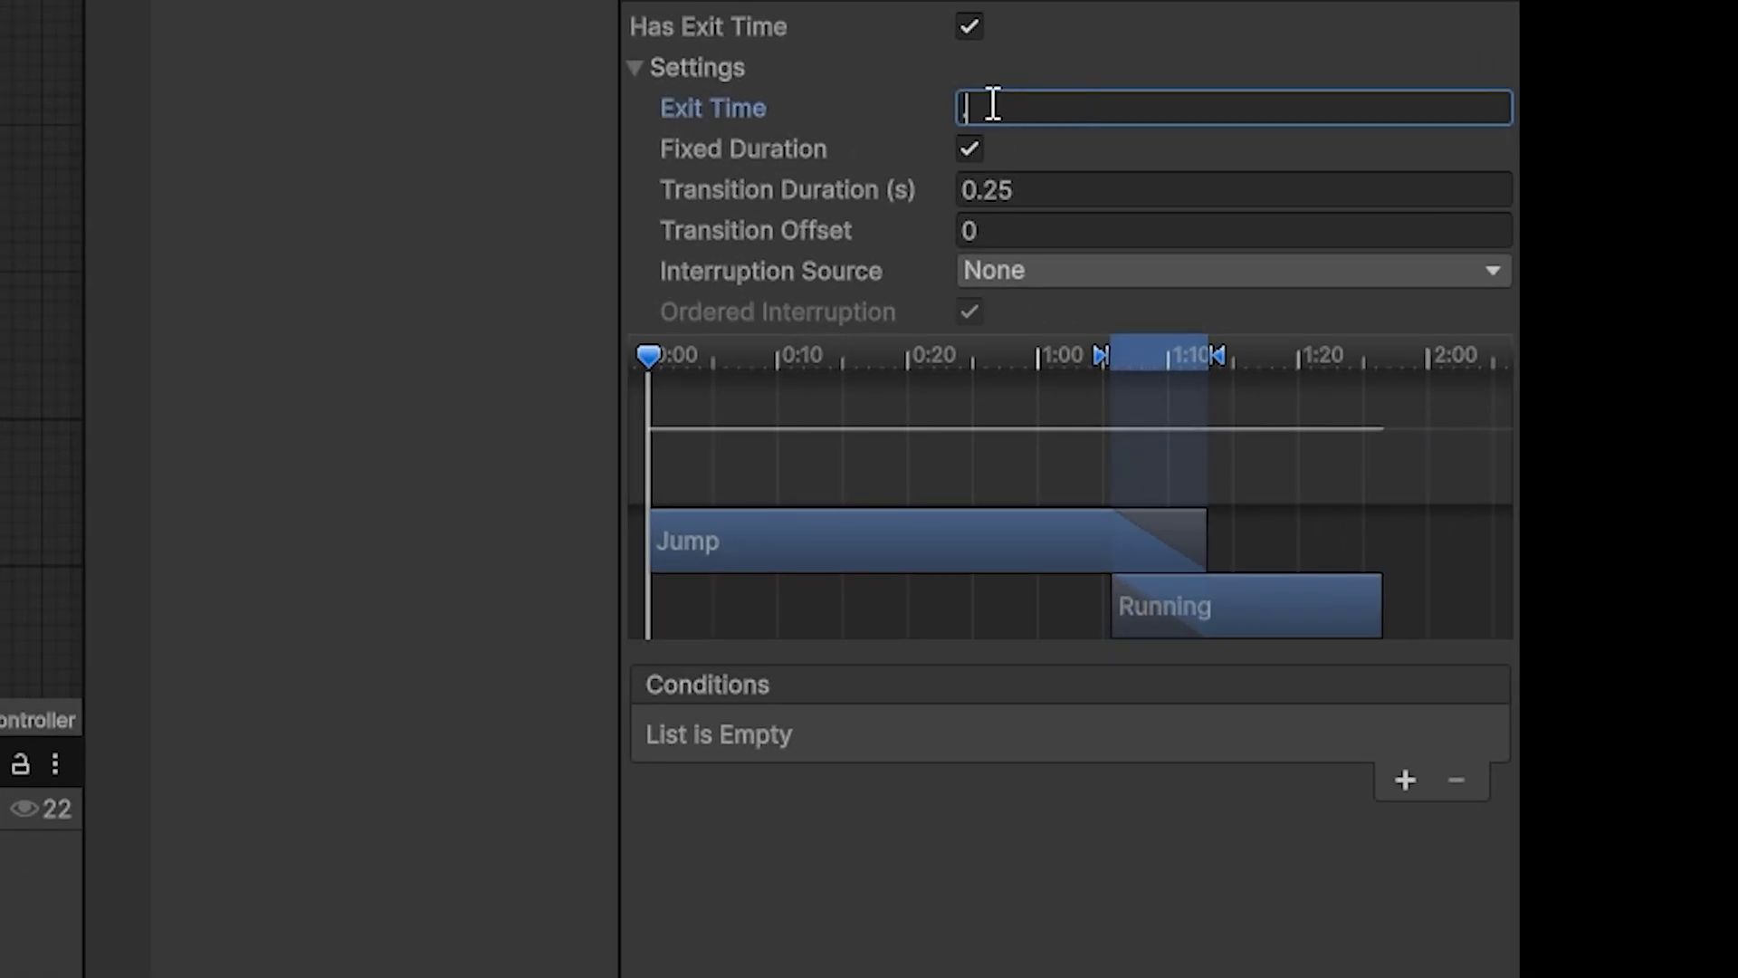
{"action": "type", "text": "0.45"}
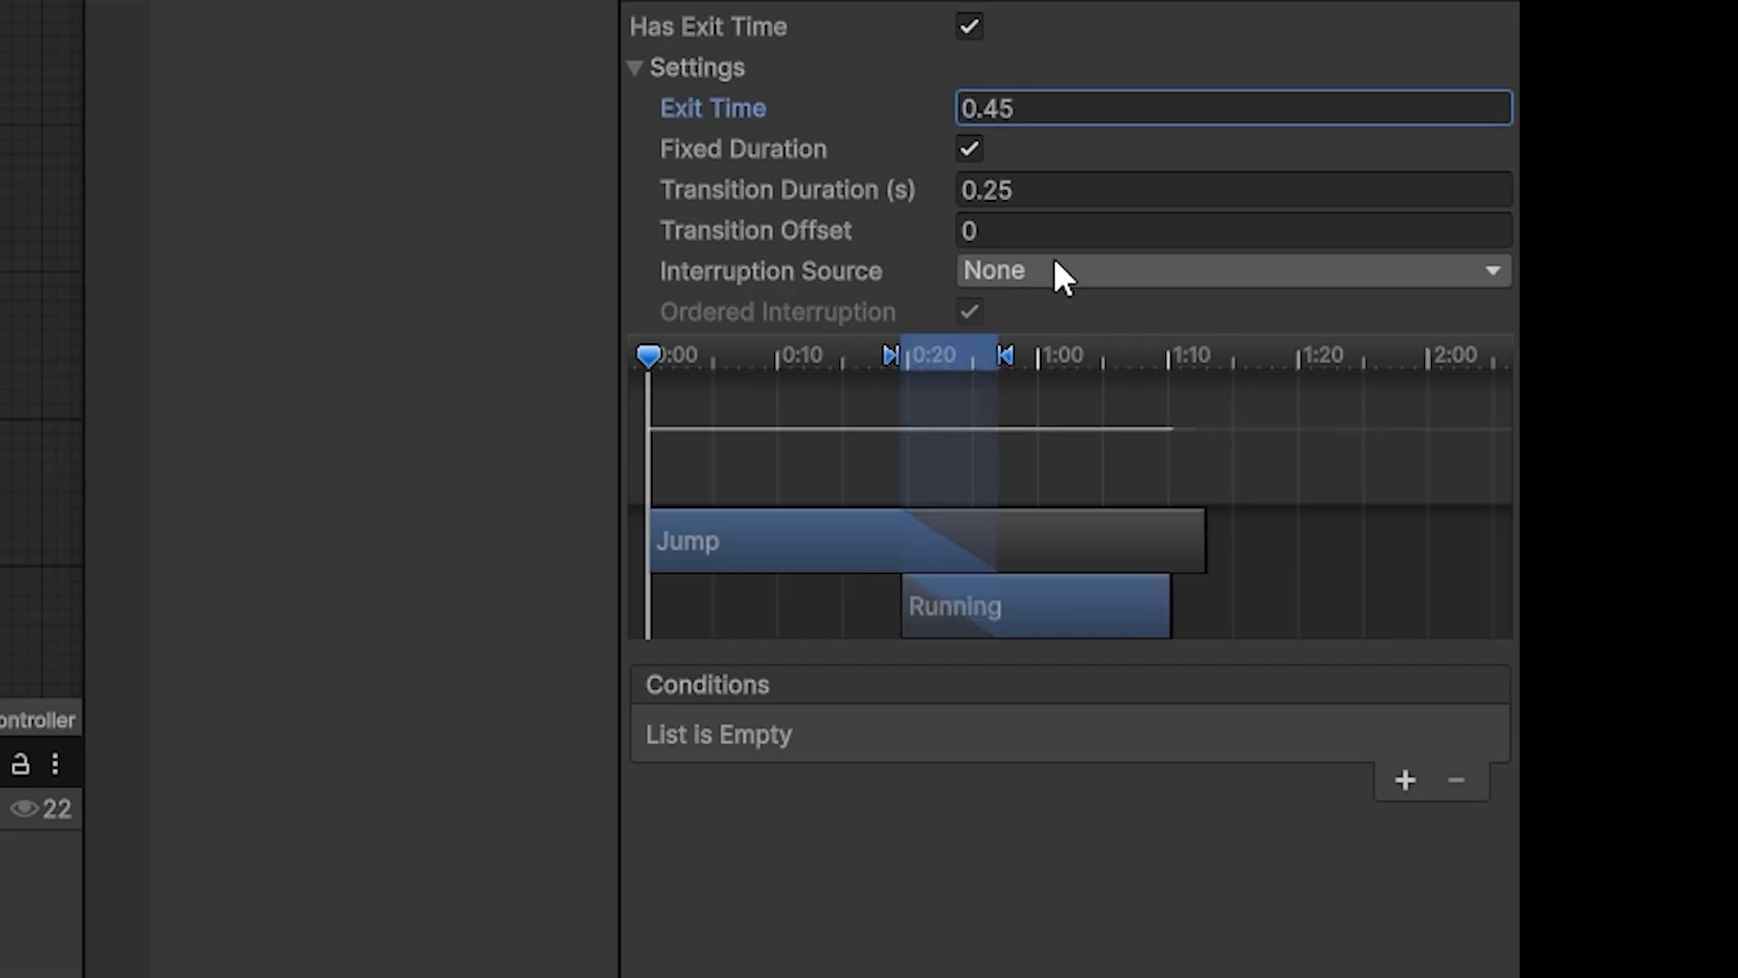
{"action": "left_click", "coordinate": [1058, 267]}
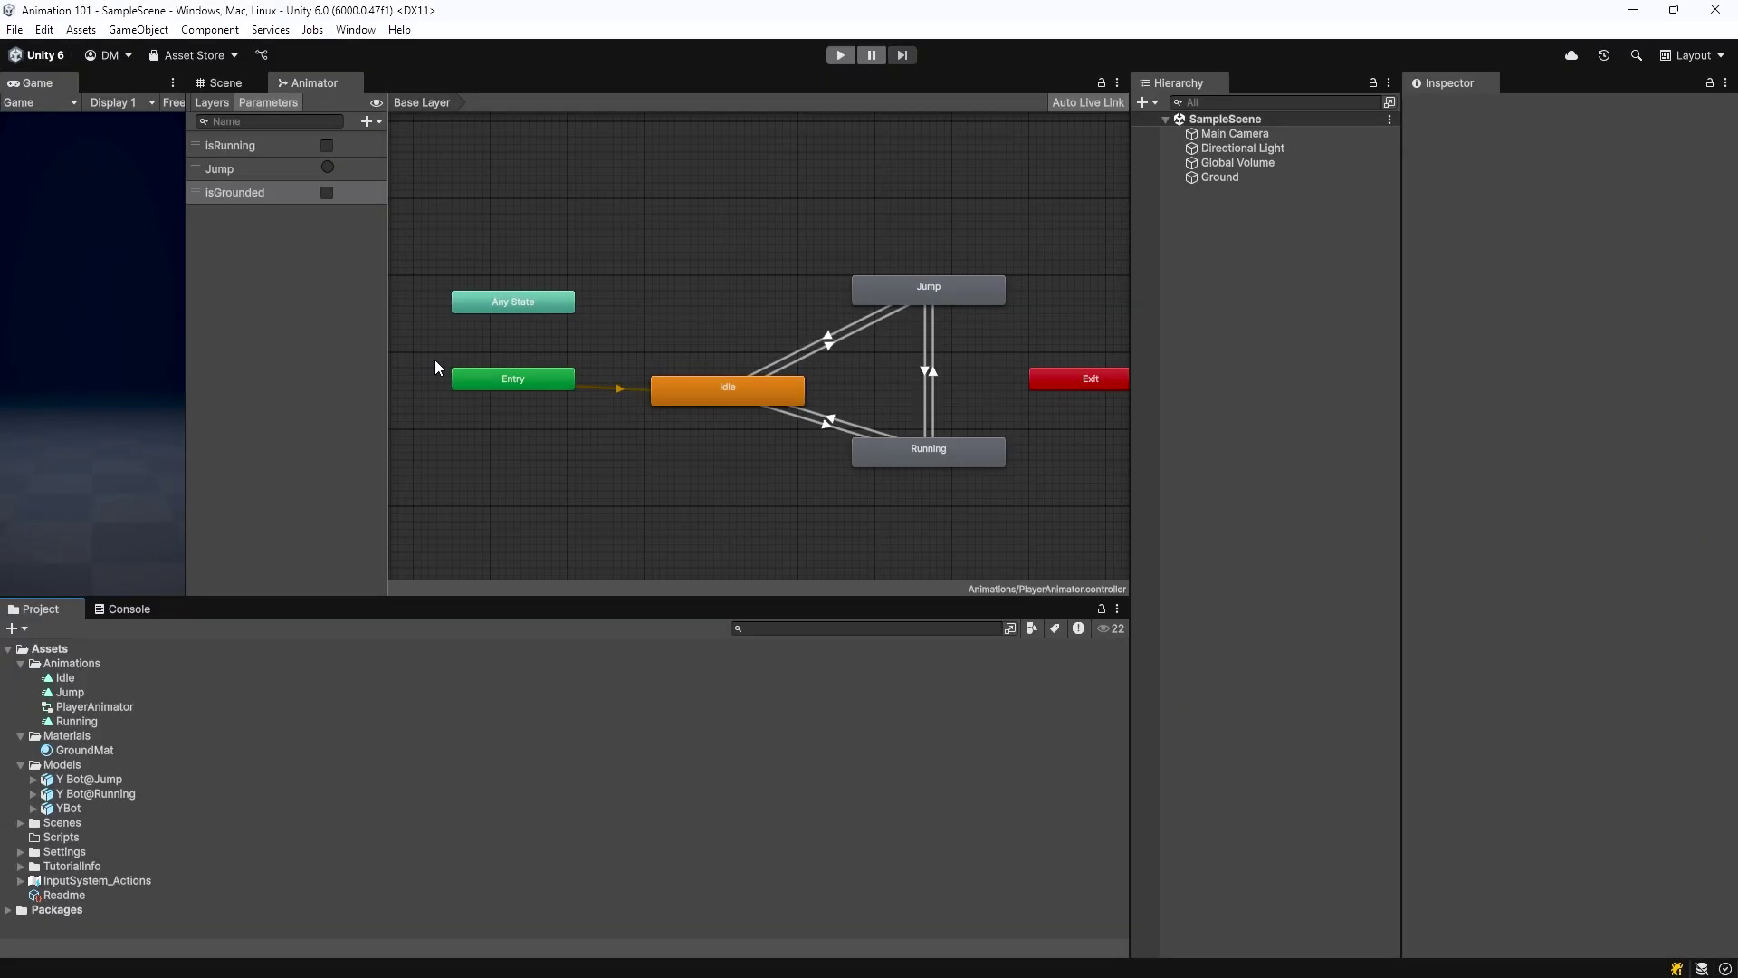
Step: Add a MonoBehaviour Script called PlayerController inside the Scripts folder
{"action": "right_click", "coordinate": [64, 837]}
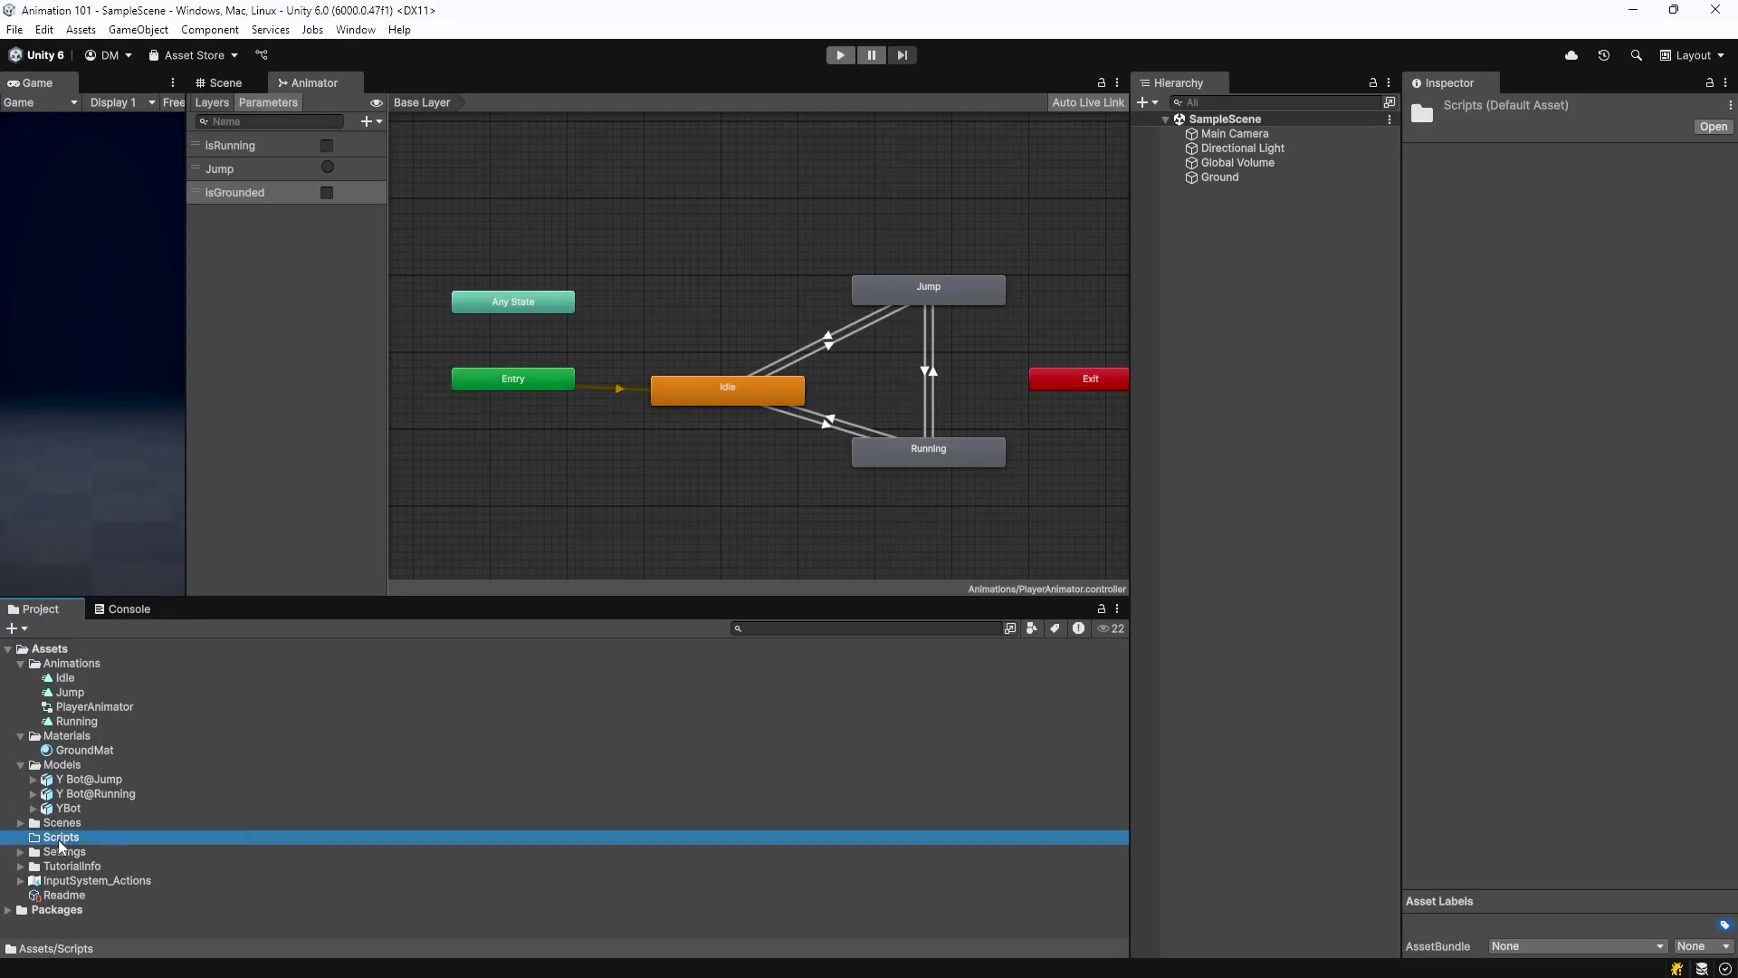
{"action": "mouse_move", "coordinate": [118, 325]}
{"action": "left_click", "coordinate": [422, 366]}
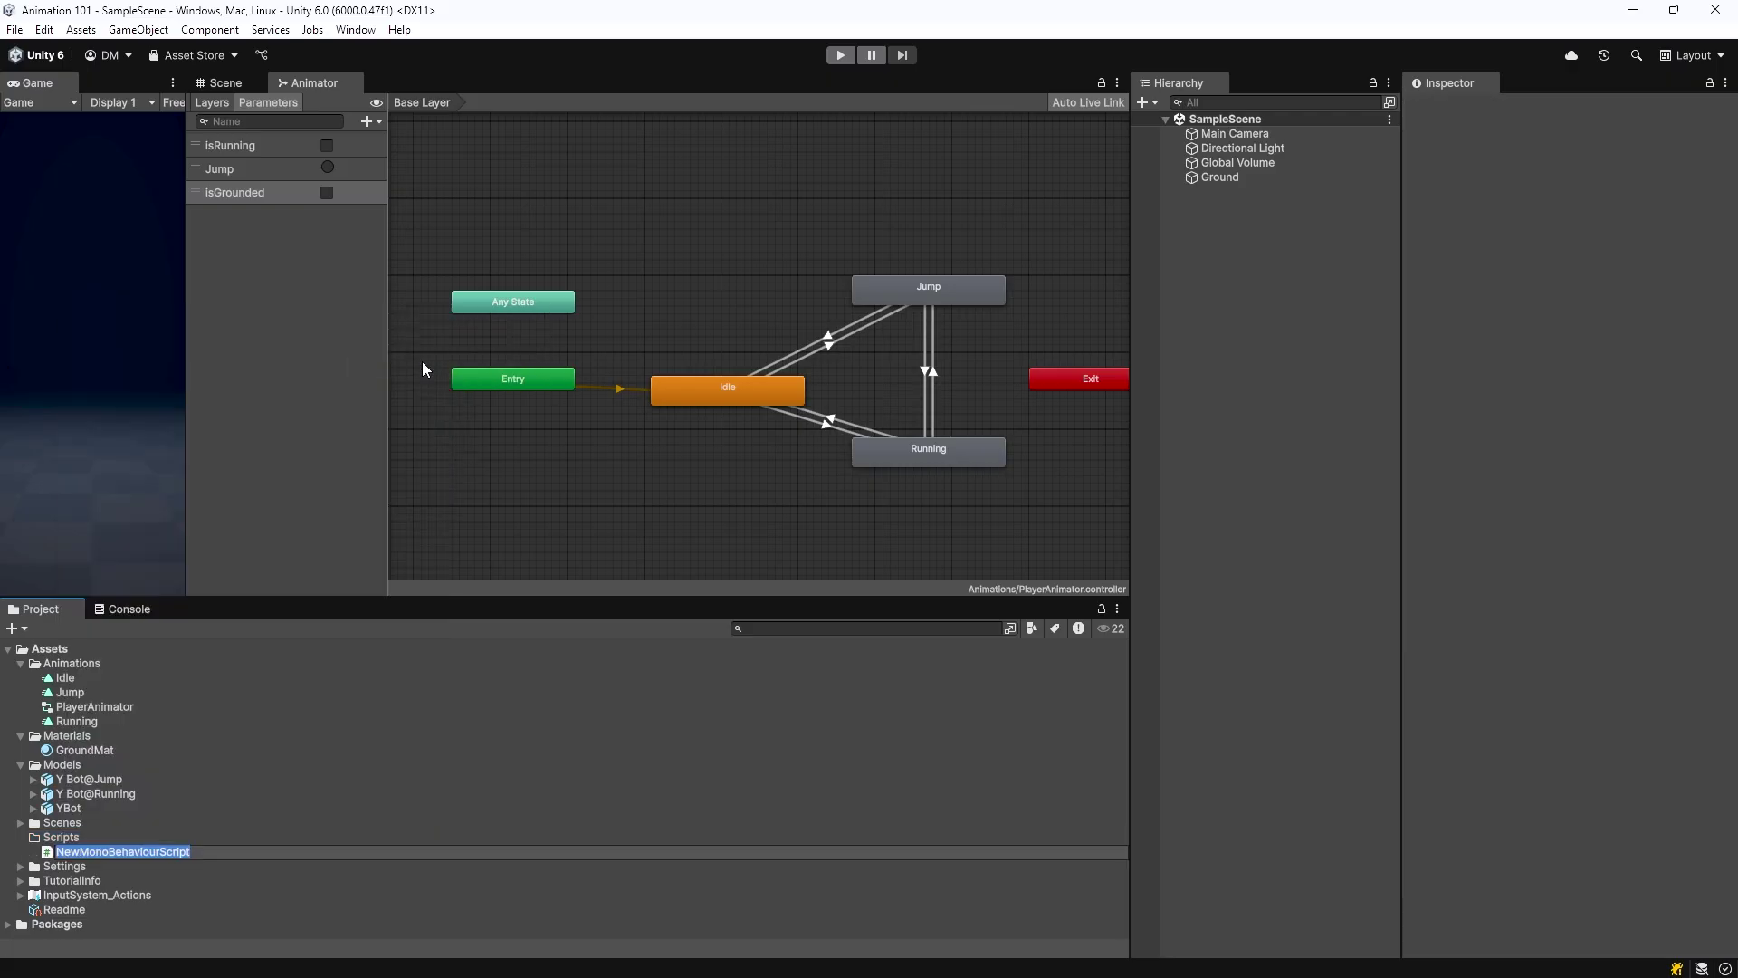
{"action": "type", "text": "PlayerController : MonoBehaviour"}
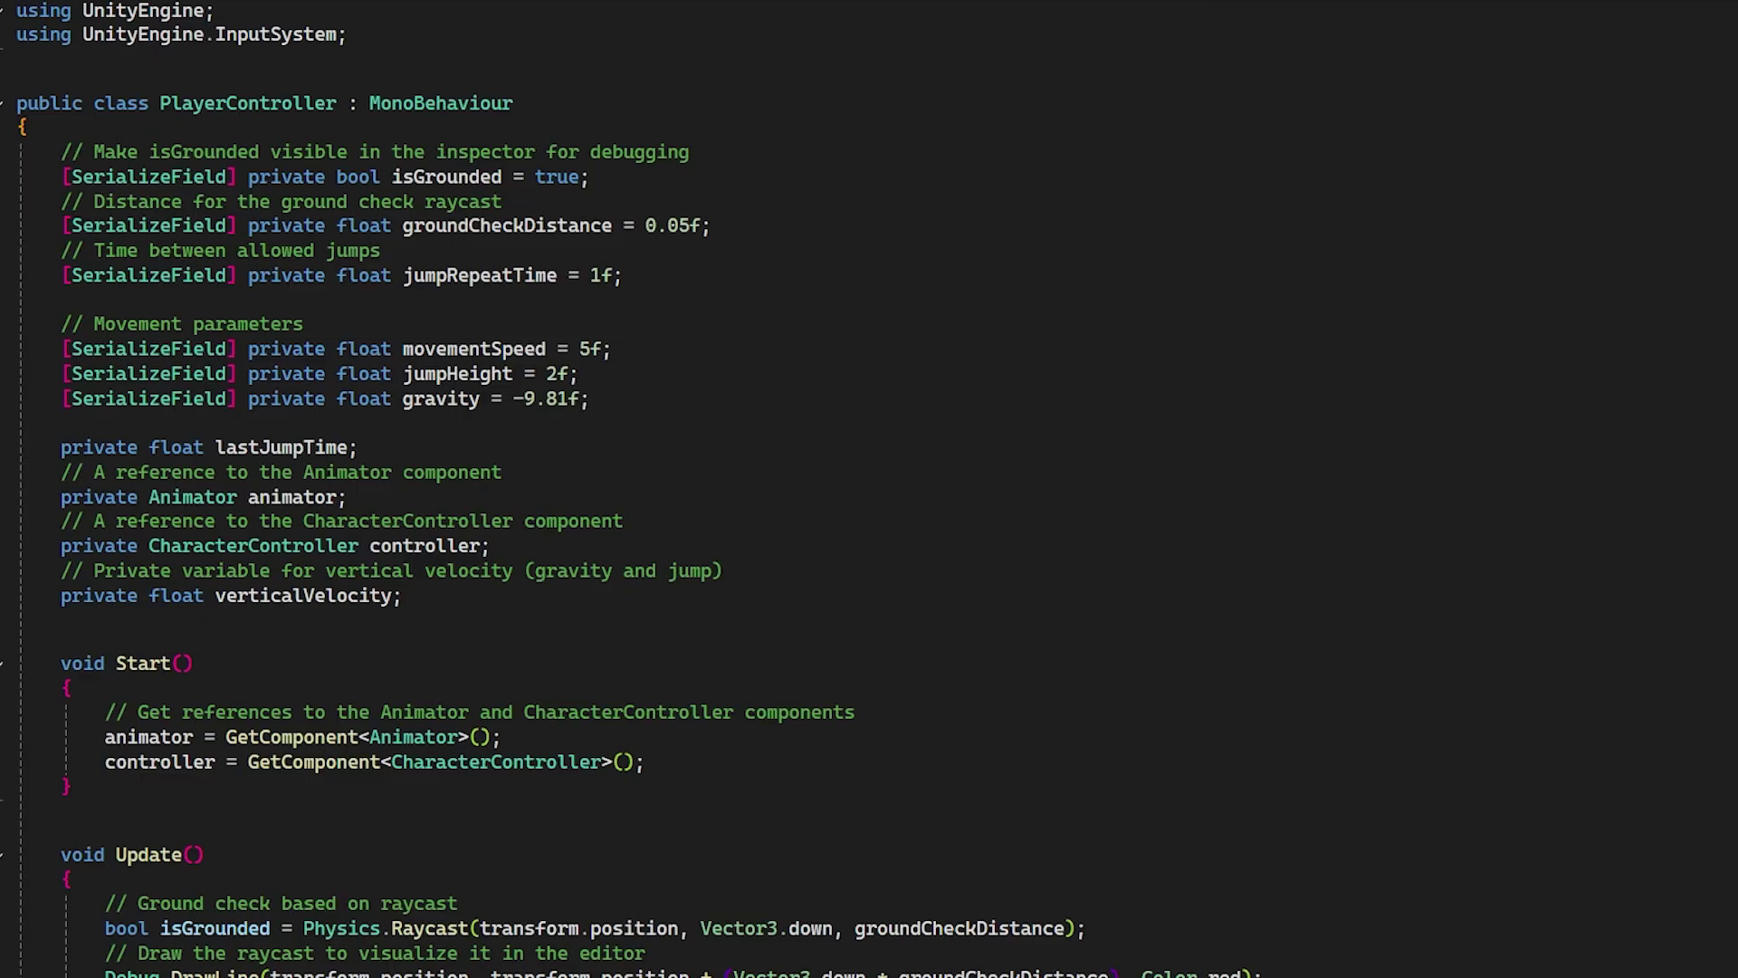
Step: Scroll through PlayerController.cs, reviewing its fields, Start(), Update() and jump logic
{"action": "scroll", "coordinate": [869, 489], "scroll_direction": "down", "scroll_amount": 3}
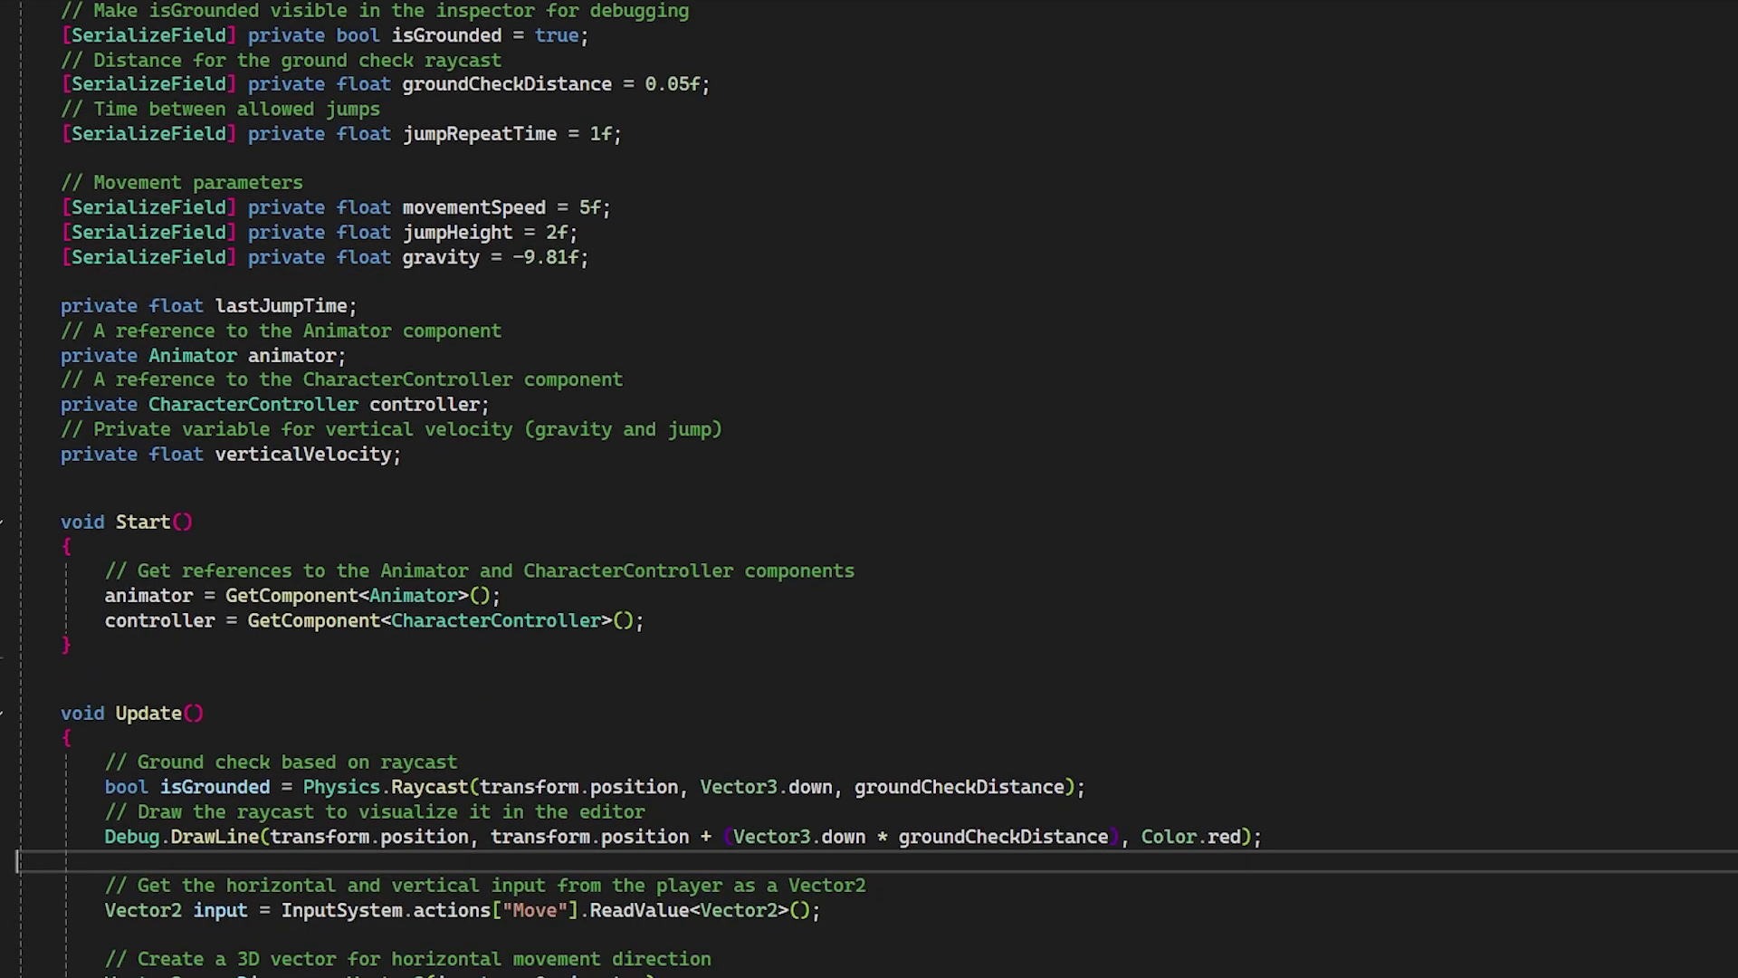
{"action": "scroll", "coordinate": [869, 489], "scroll_direction": "down", "scroll_amount": 6}
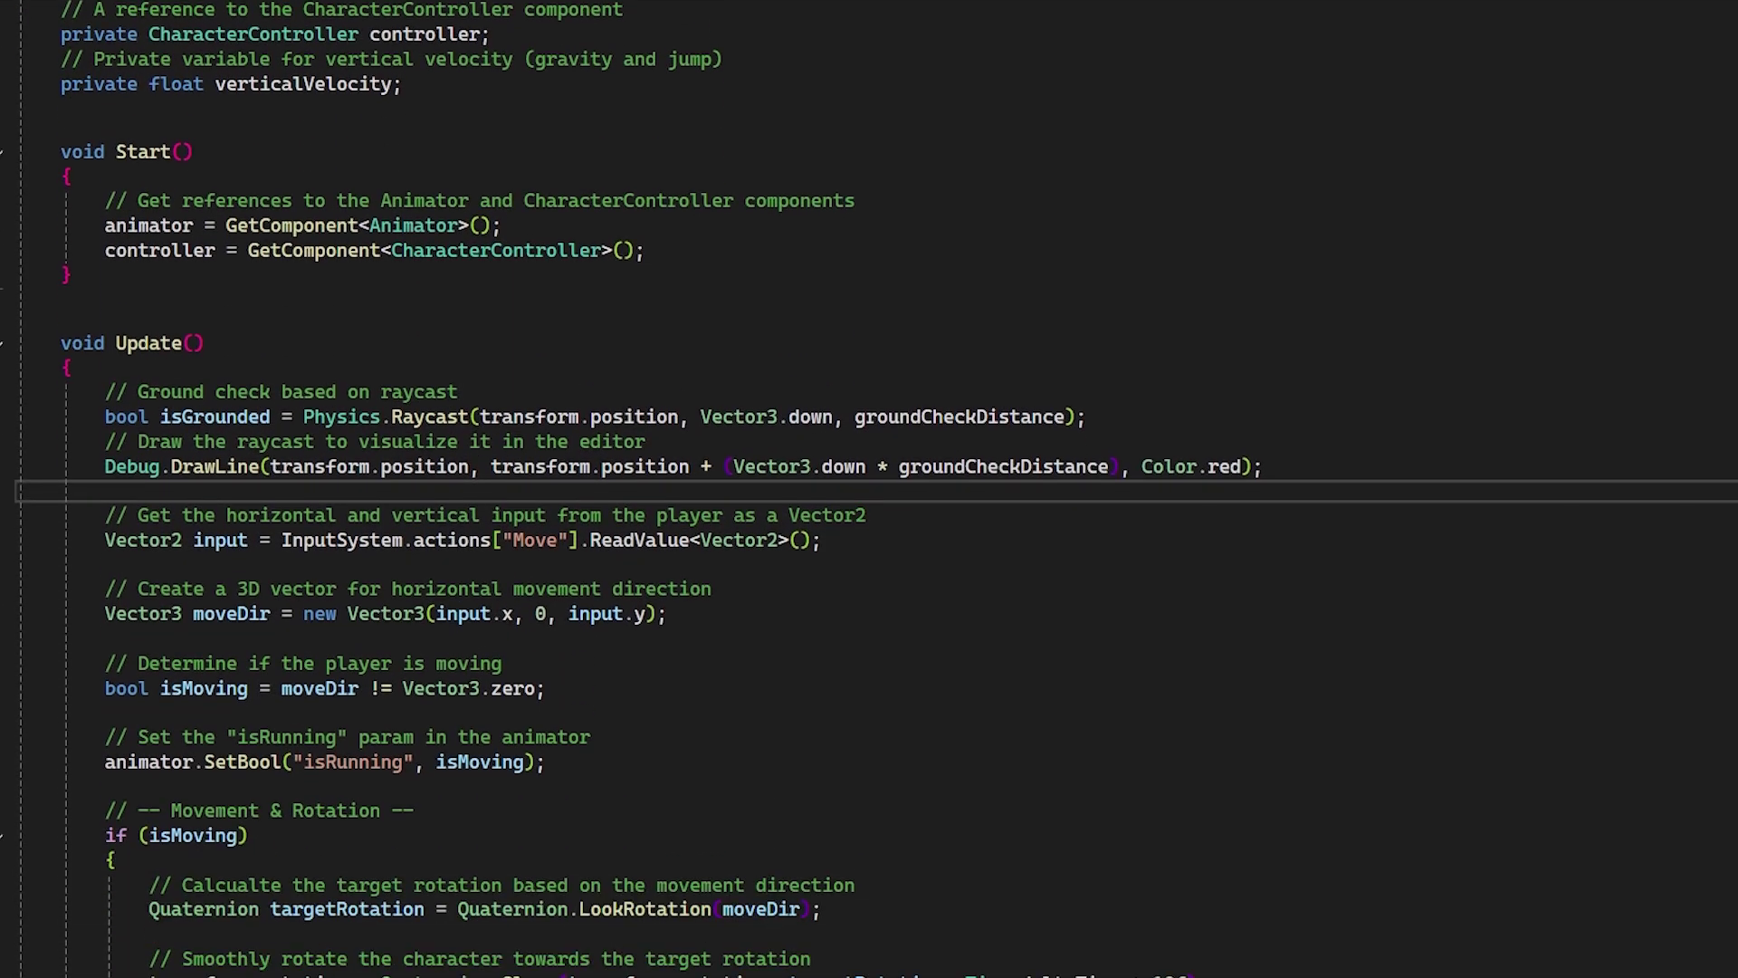
{"action": "scroll", "coordinate": [869, 489], "scroll_direction": "down", "scroll_amount": 6}
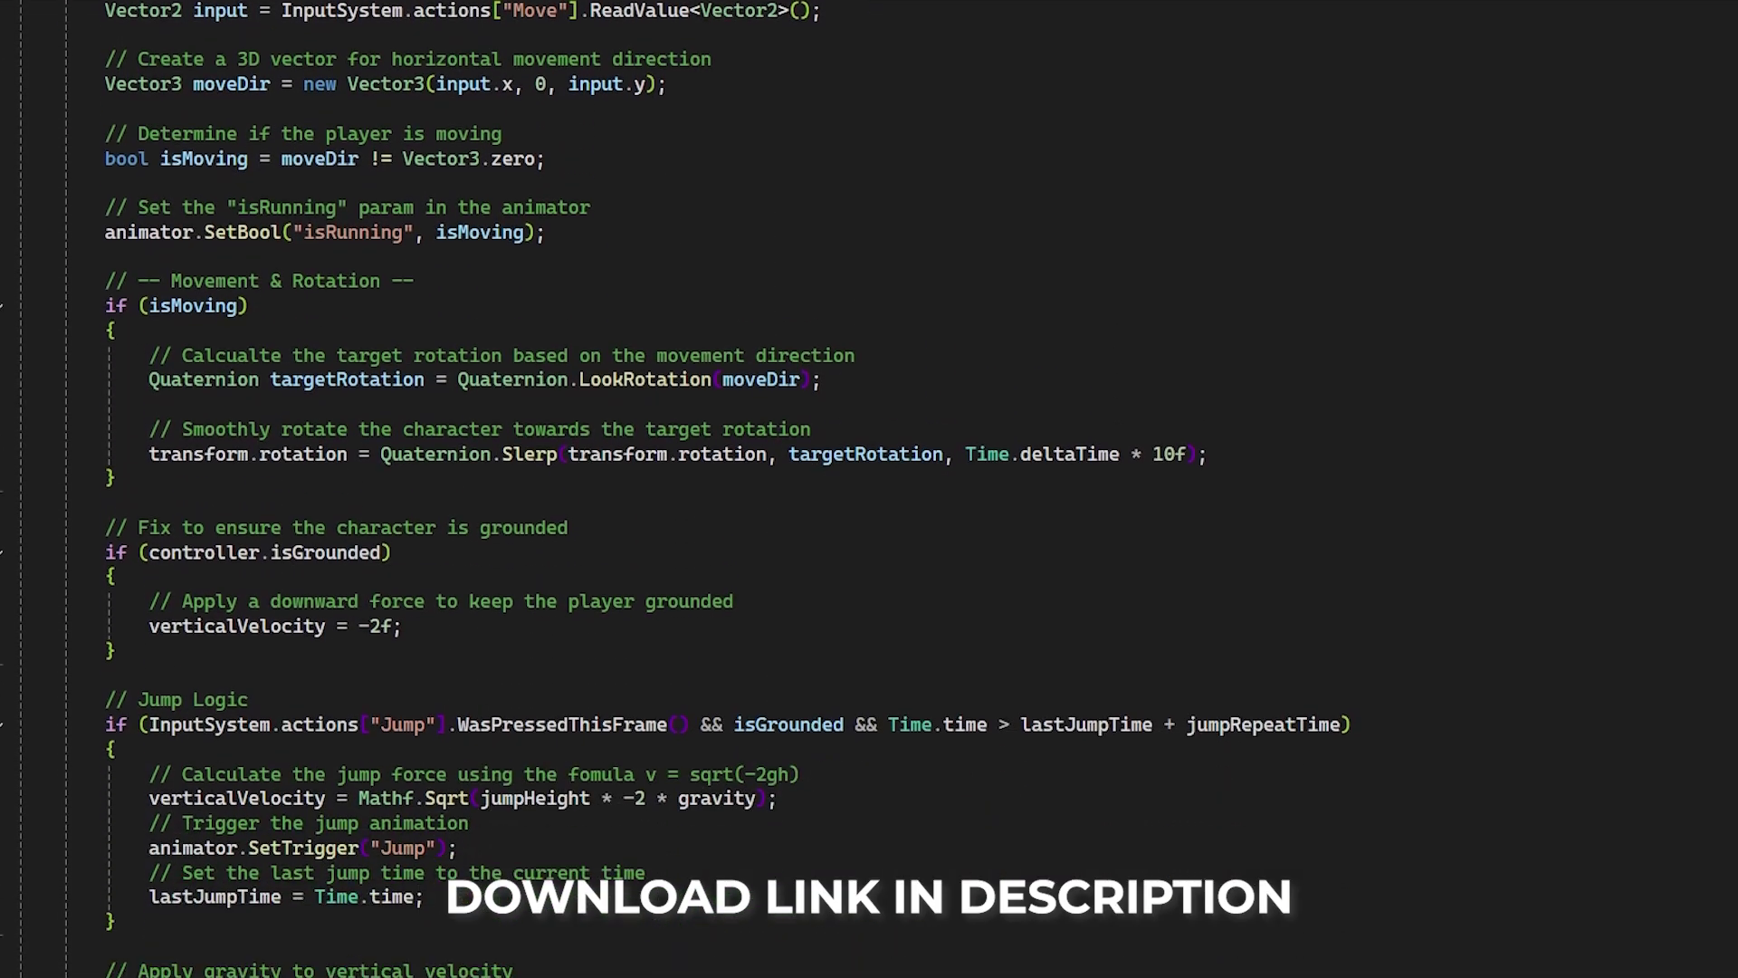
{"action": "scroll", "coordinate": [869, 489], "scroll_direction": "down", "scroll_amount": 3}
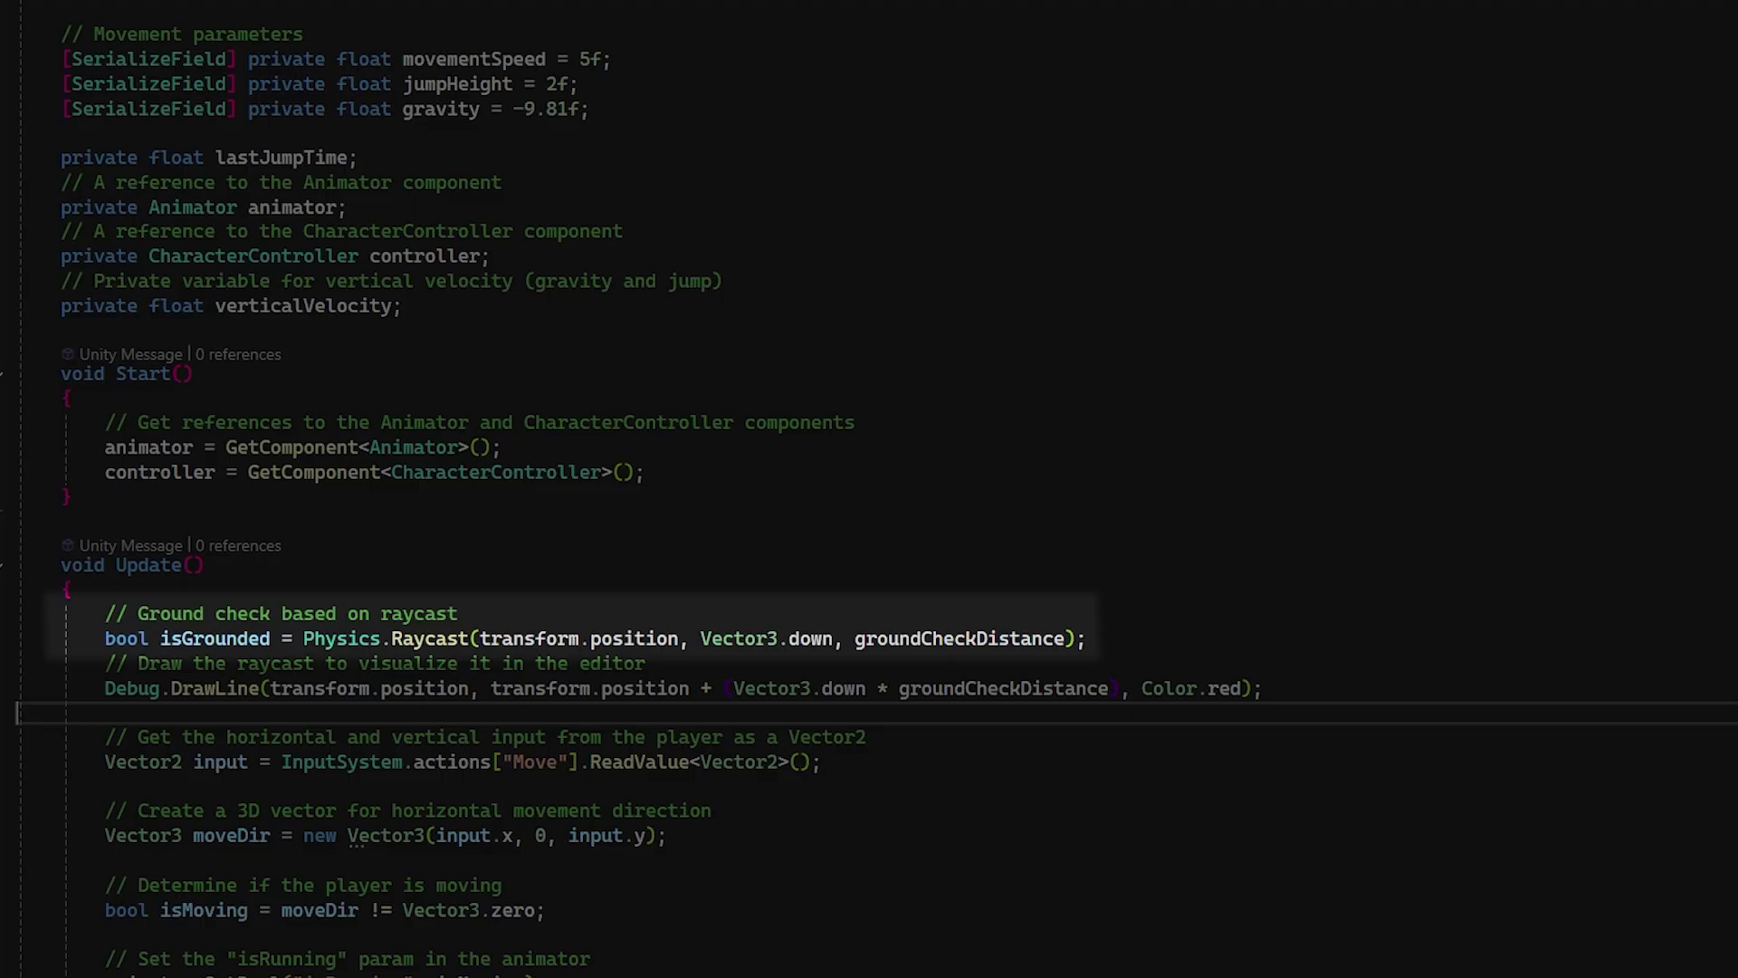
{"action": "scroll", "coordinate": [869, 489], "scroll_direction": "up", "scroll_amount": 4}
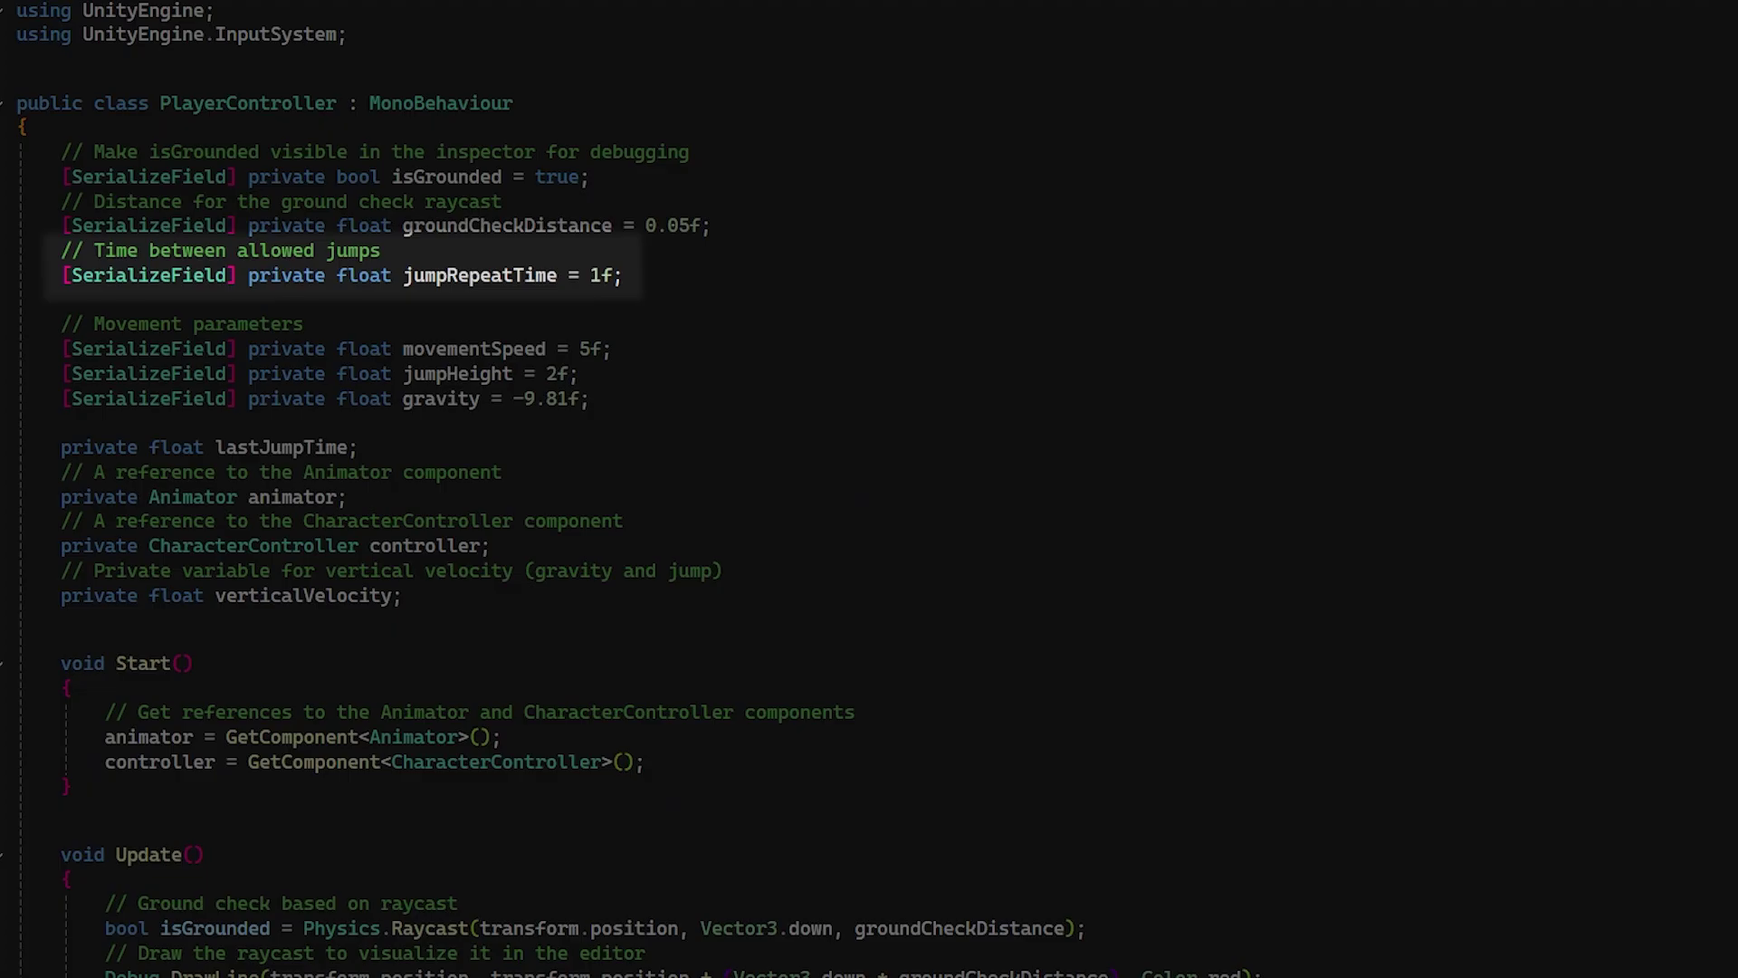
{"action": "scroll", "coordinate": [869, 488], "scroll_direction": "down", "scroll_amount": 15}
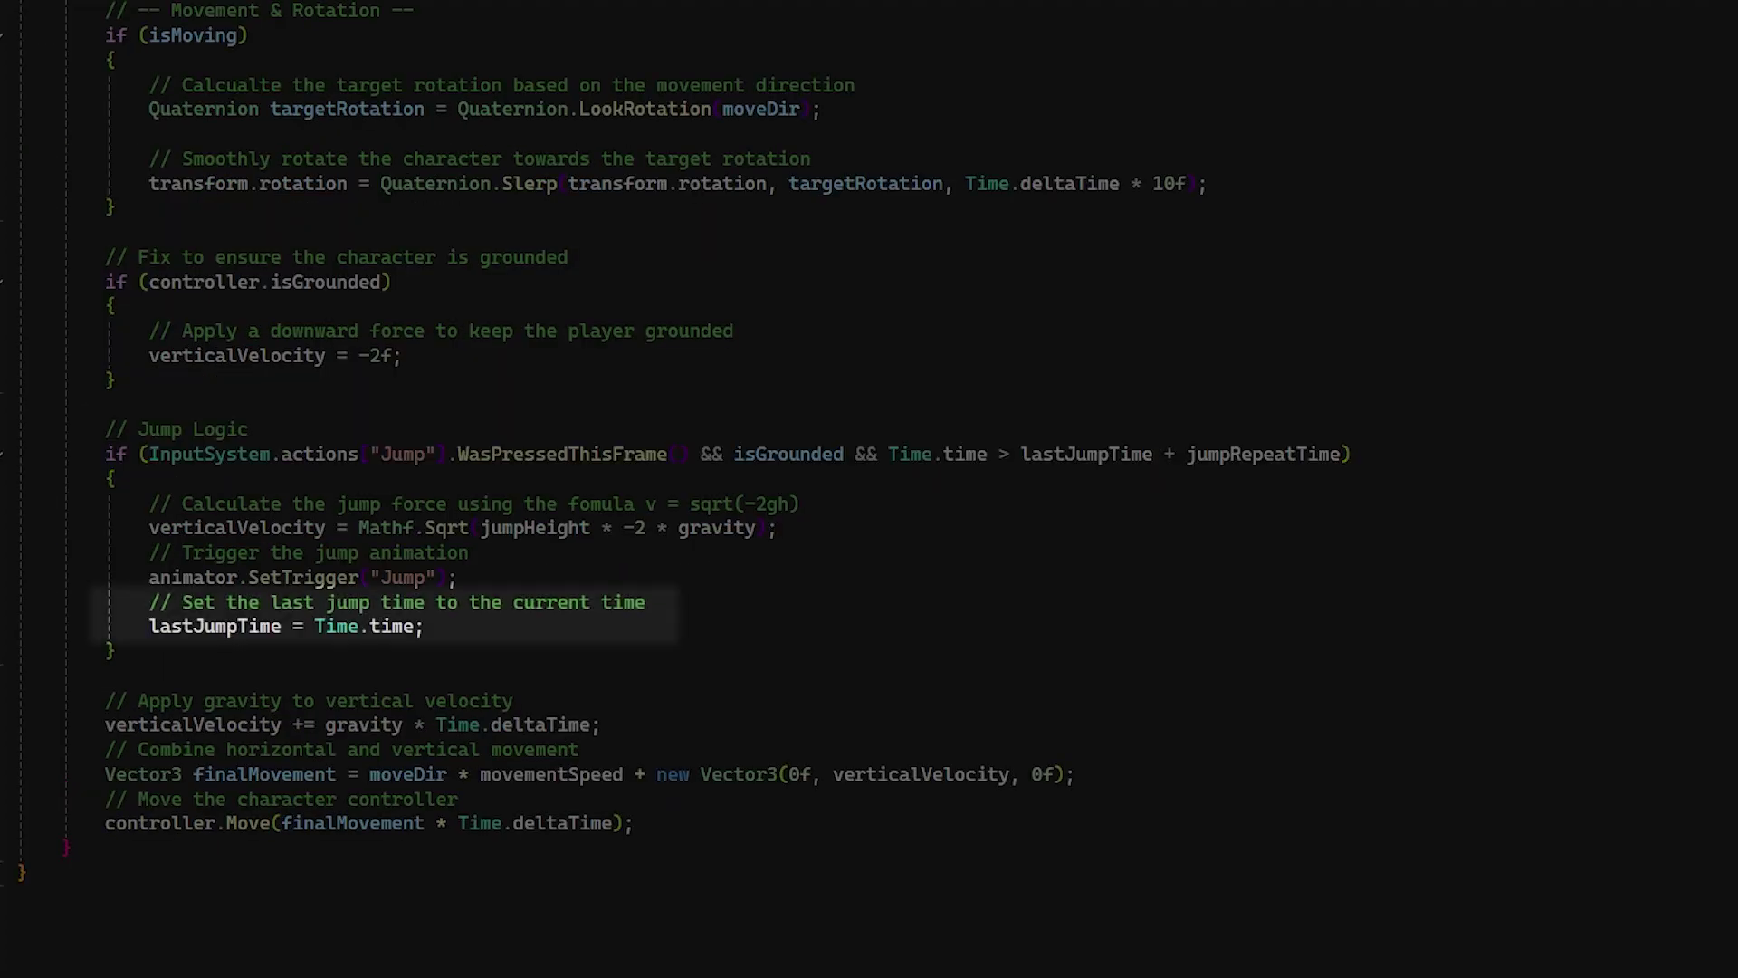
{"action": "scroll", "coordinate": [869, 489], "scroll_direction": "up", "scroll_amount": 7}
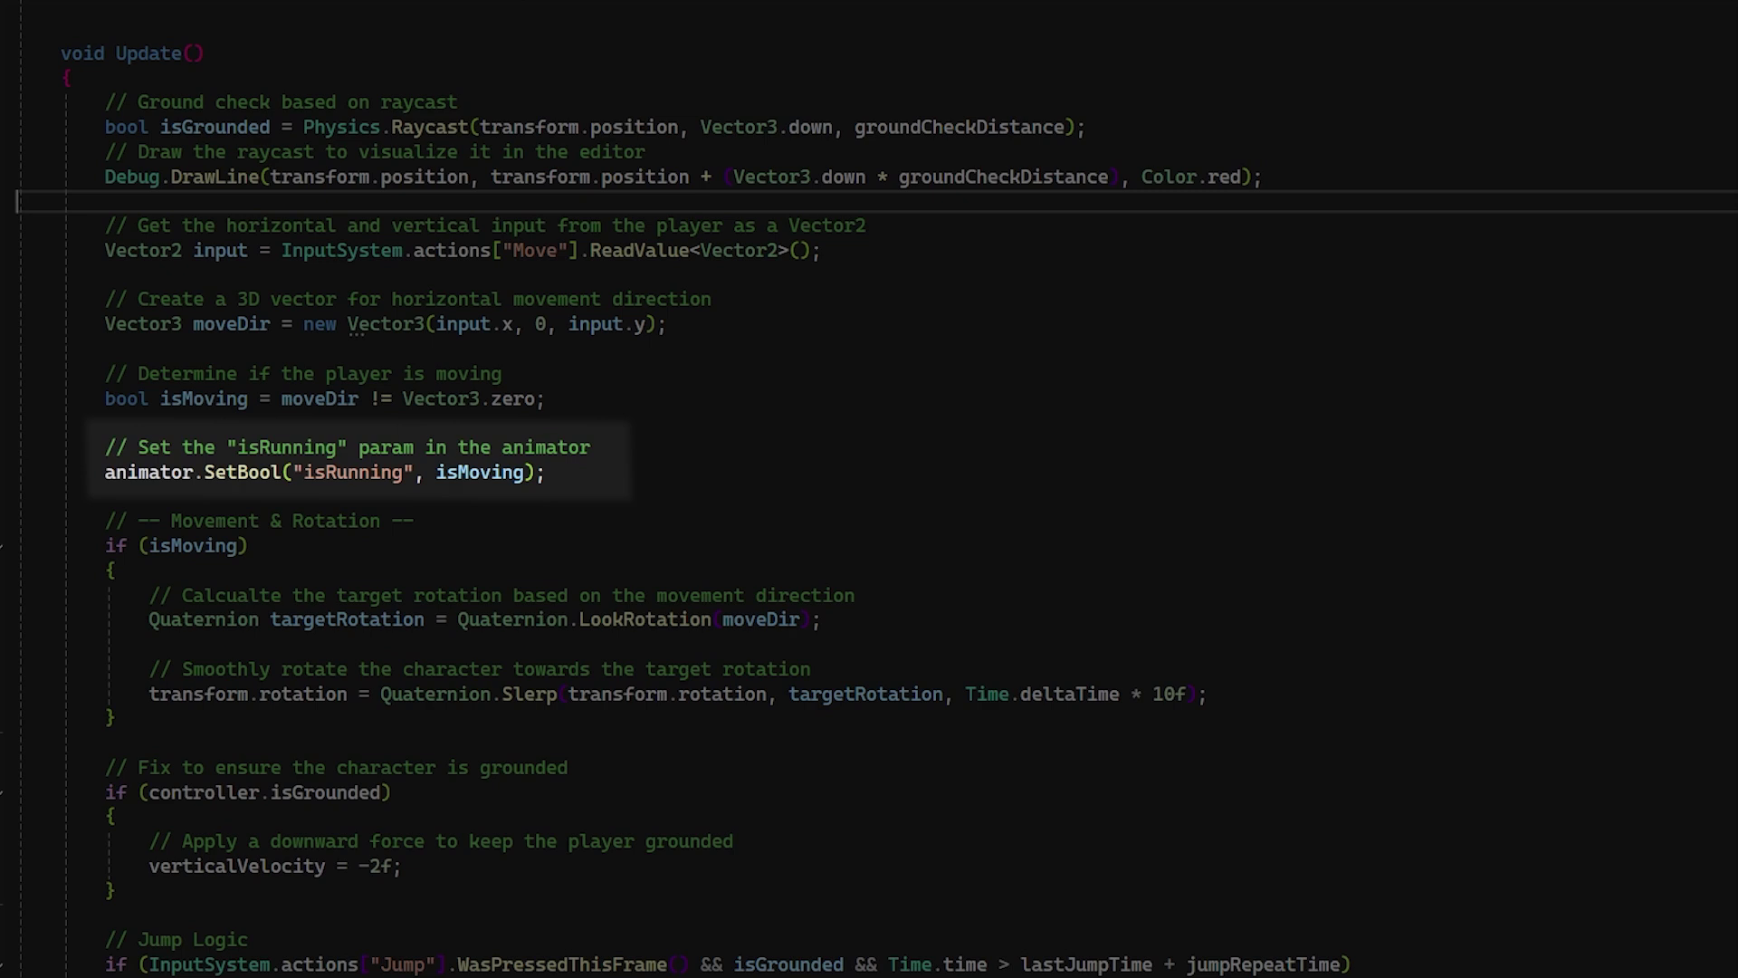
{"action": "scroll", "coordinate": [869, 489], "scroll_direction": "down", "scroll_amount": 9}
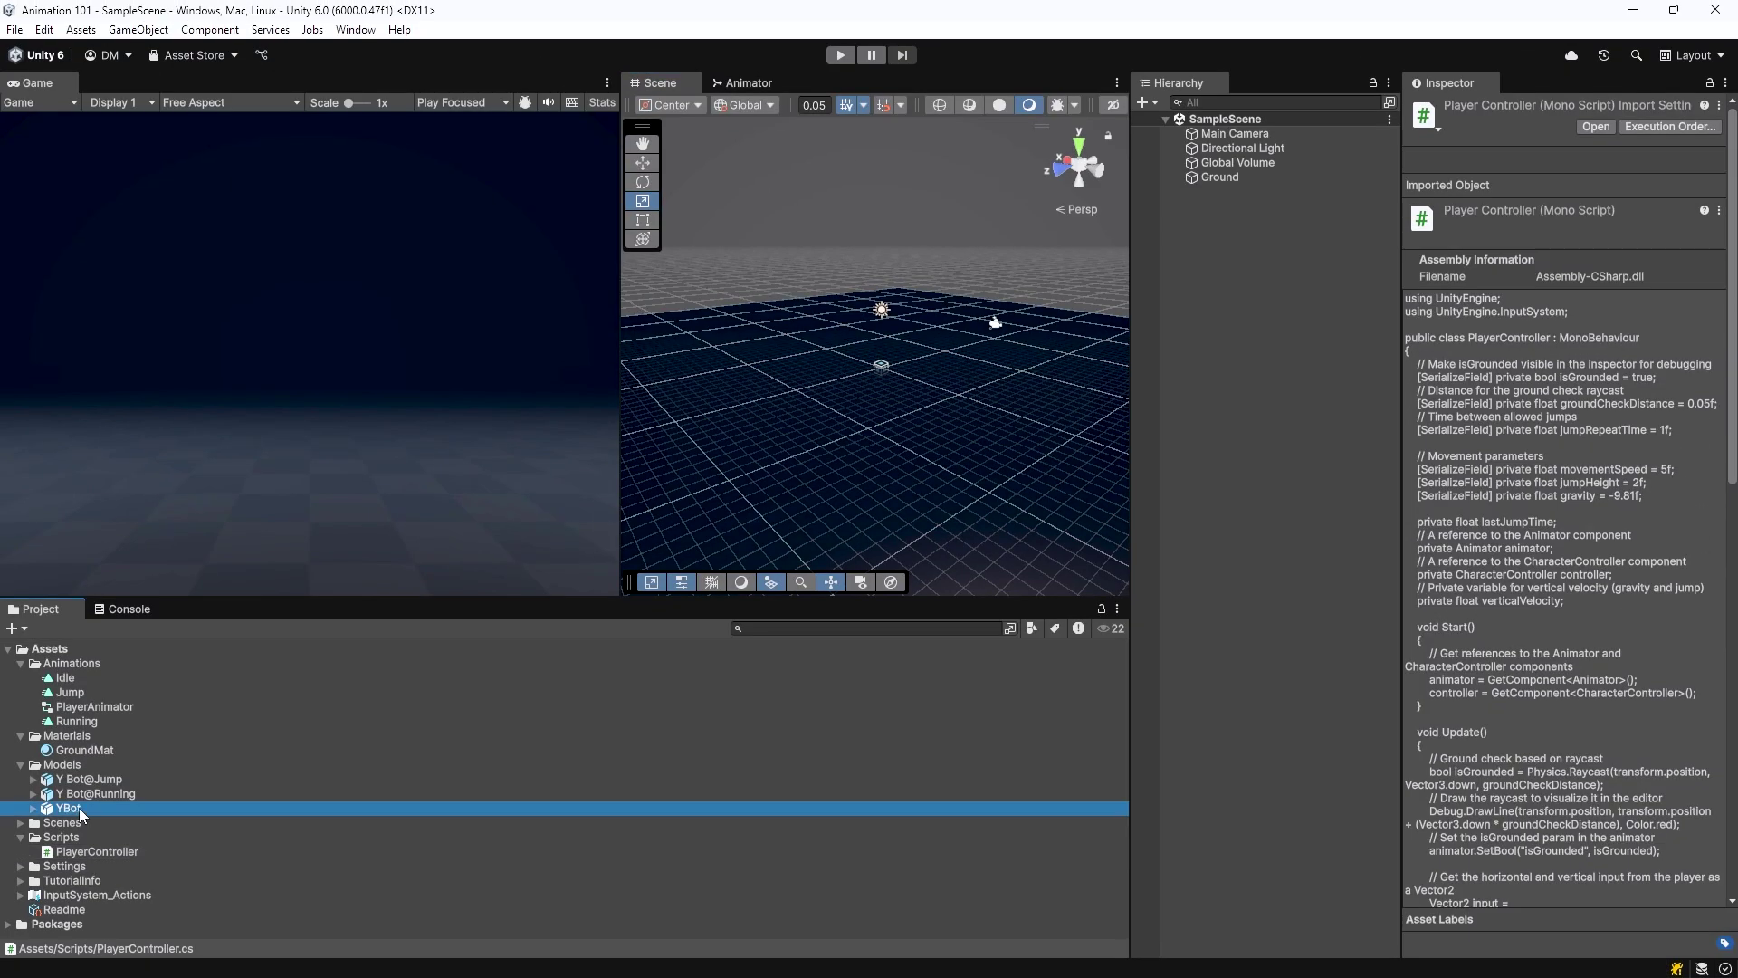
Step: Place the YBot model in the scene as Player and assign PlayerAnimator as its animator controller
{"action": "left_click_drag", "start_coordinate": [96, 851], "coordinate": [1196, 346]}
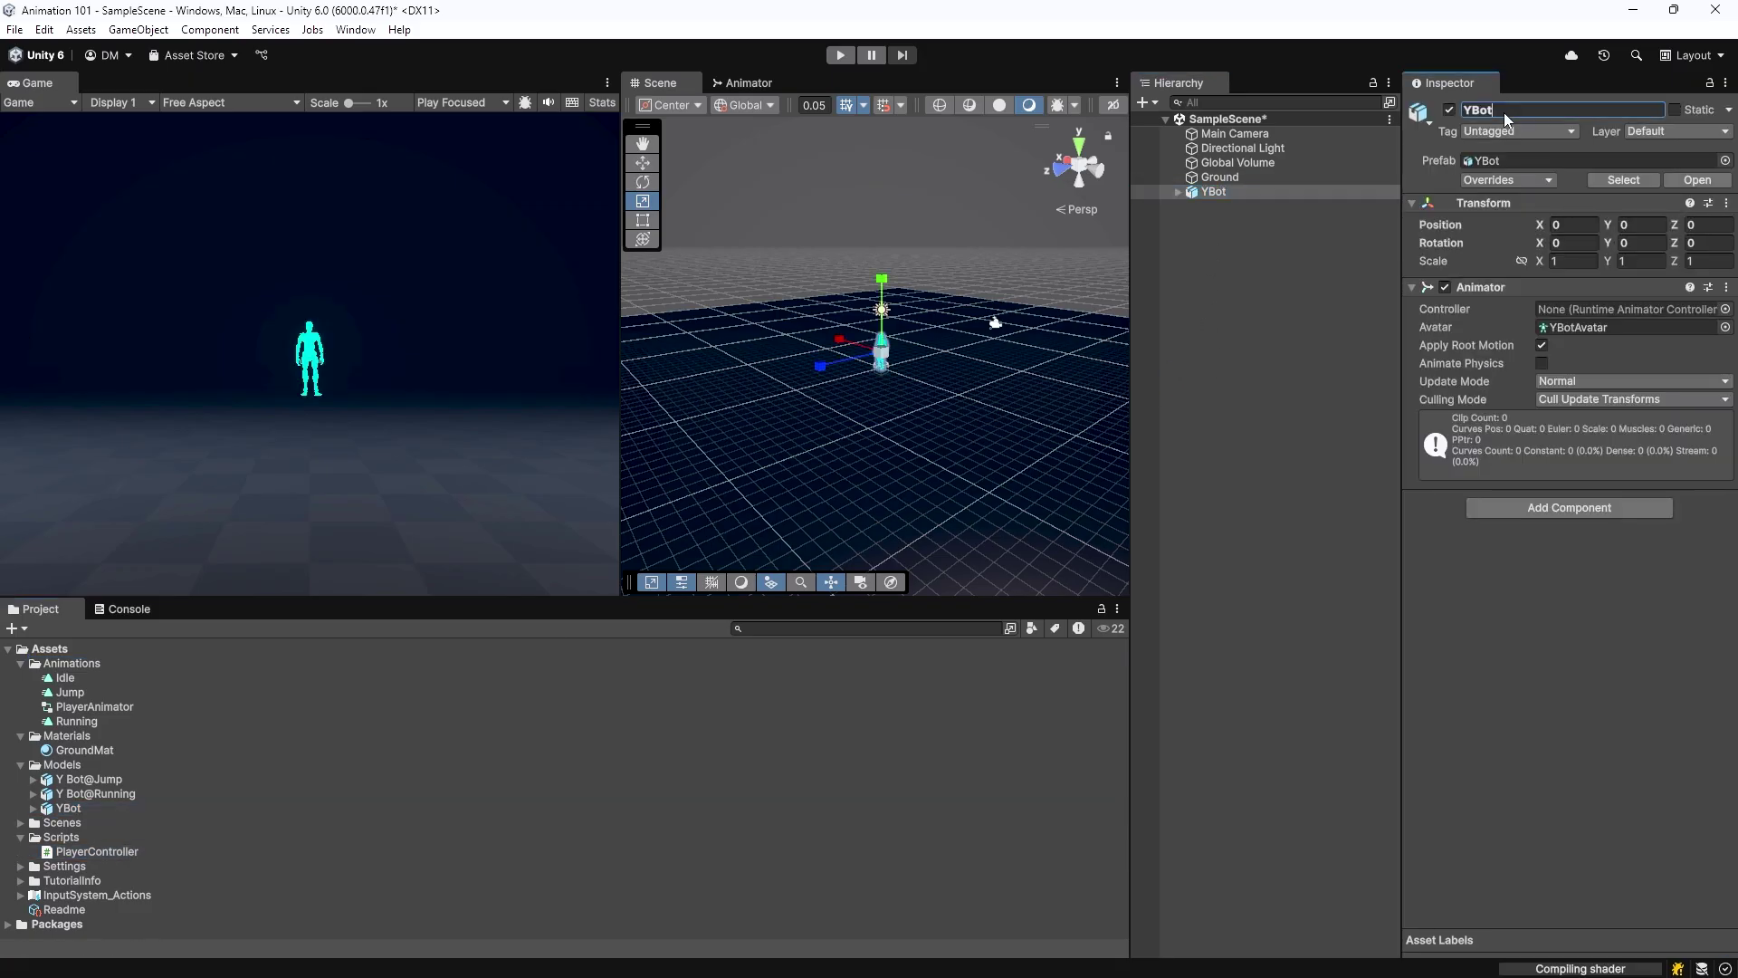
{"action": "left_click", "coordinate": [1505, 112]}
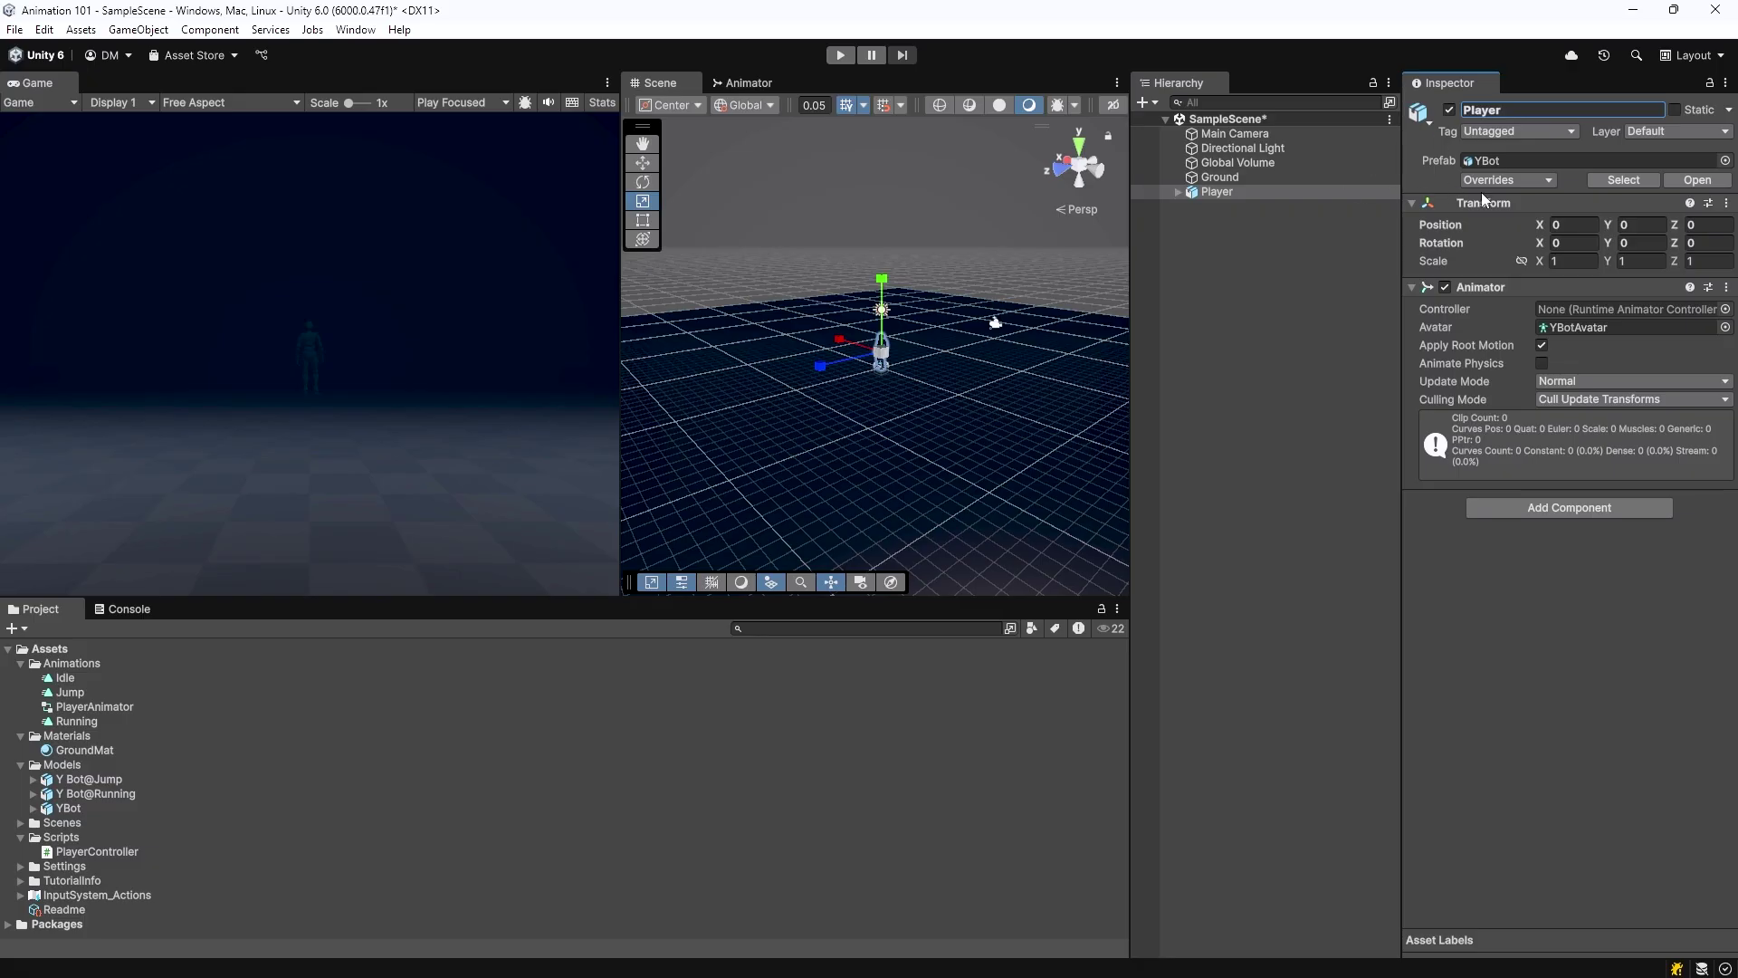
{"action": "left_click_drag", "start_coordinate": [94, 706], "coordinate": [1463, 331]}
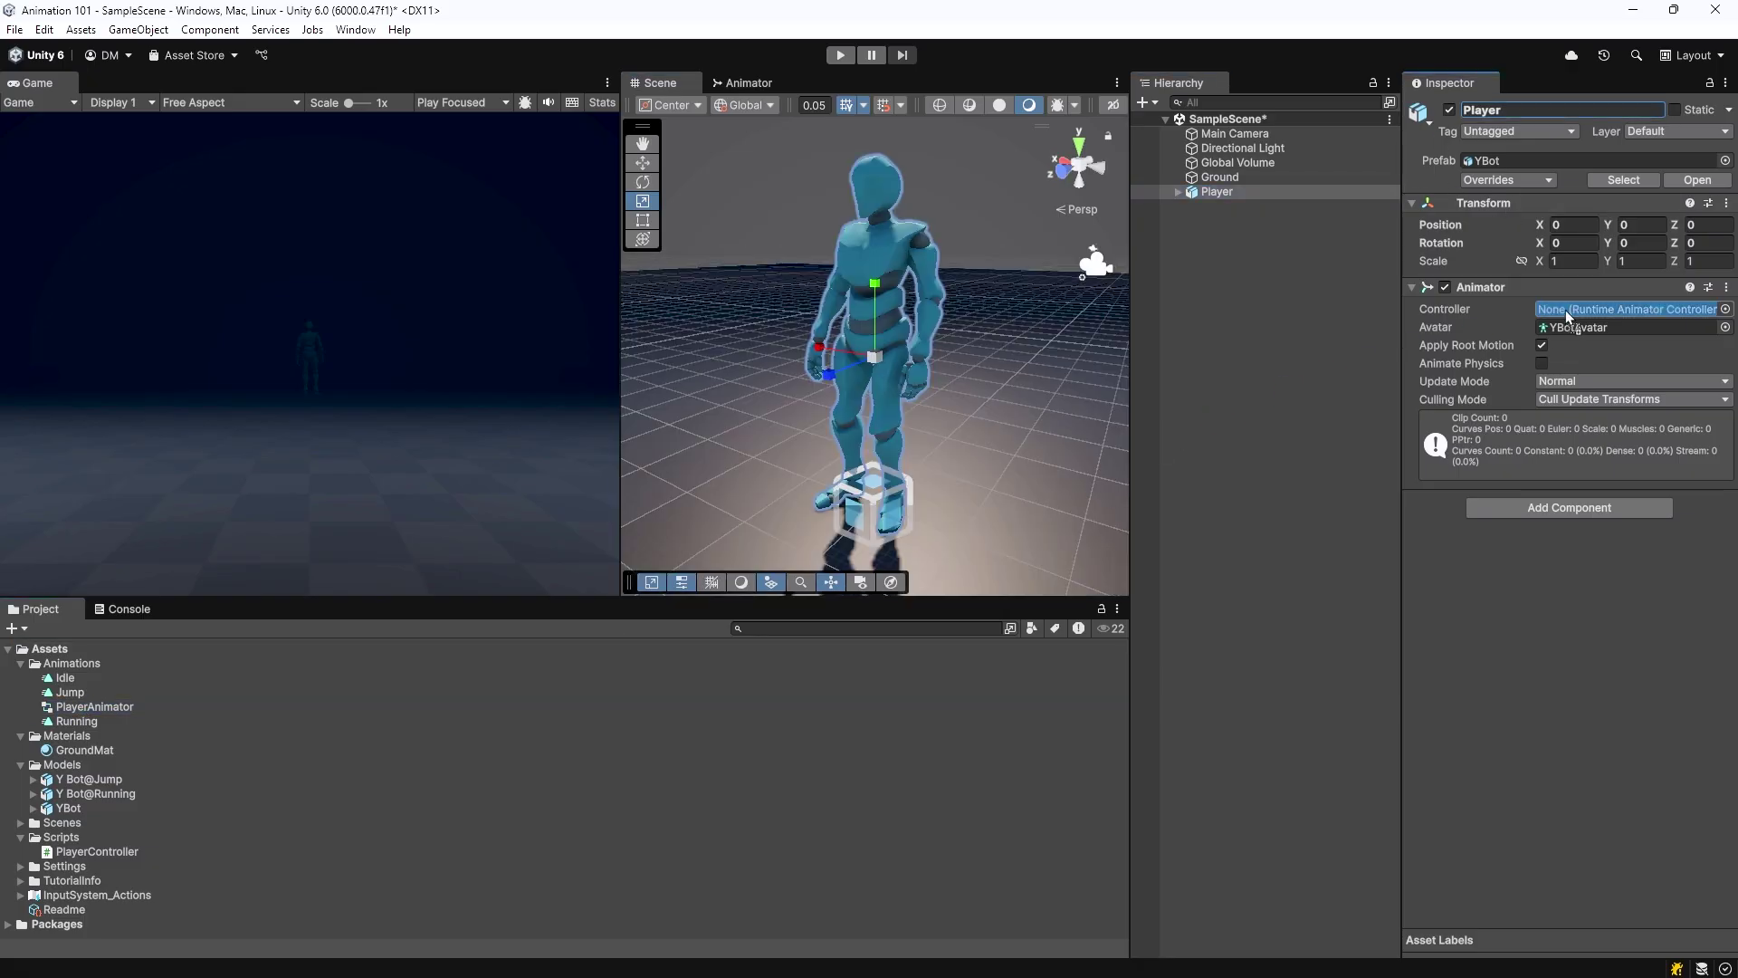
{"action": "left_click_drag", "start_coordinate": [1566, 310], "coordinate": [1562, 308]}
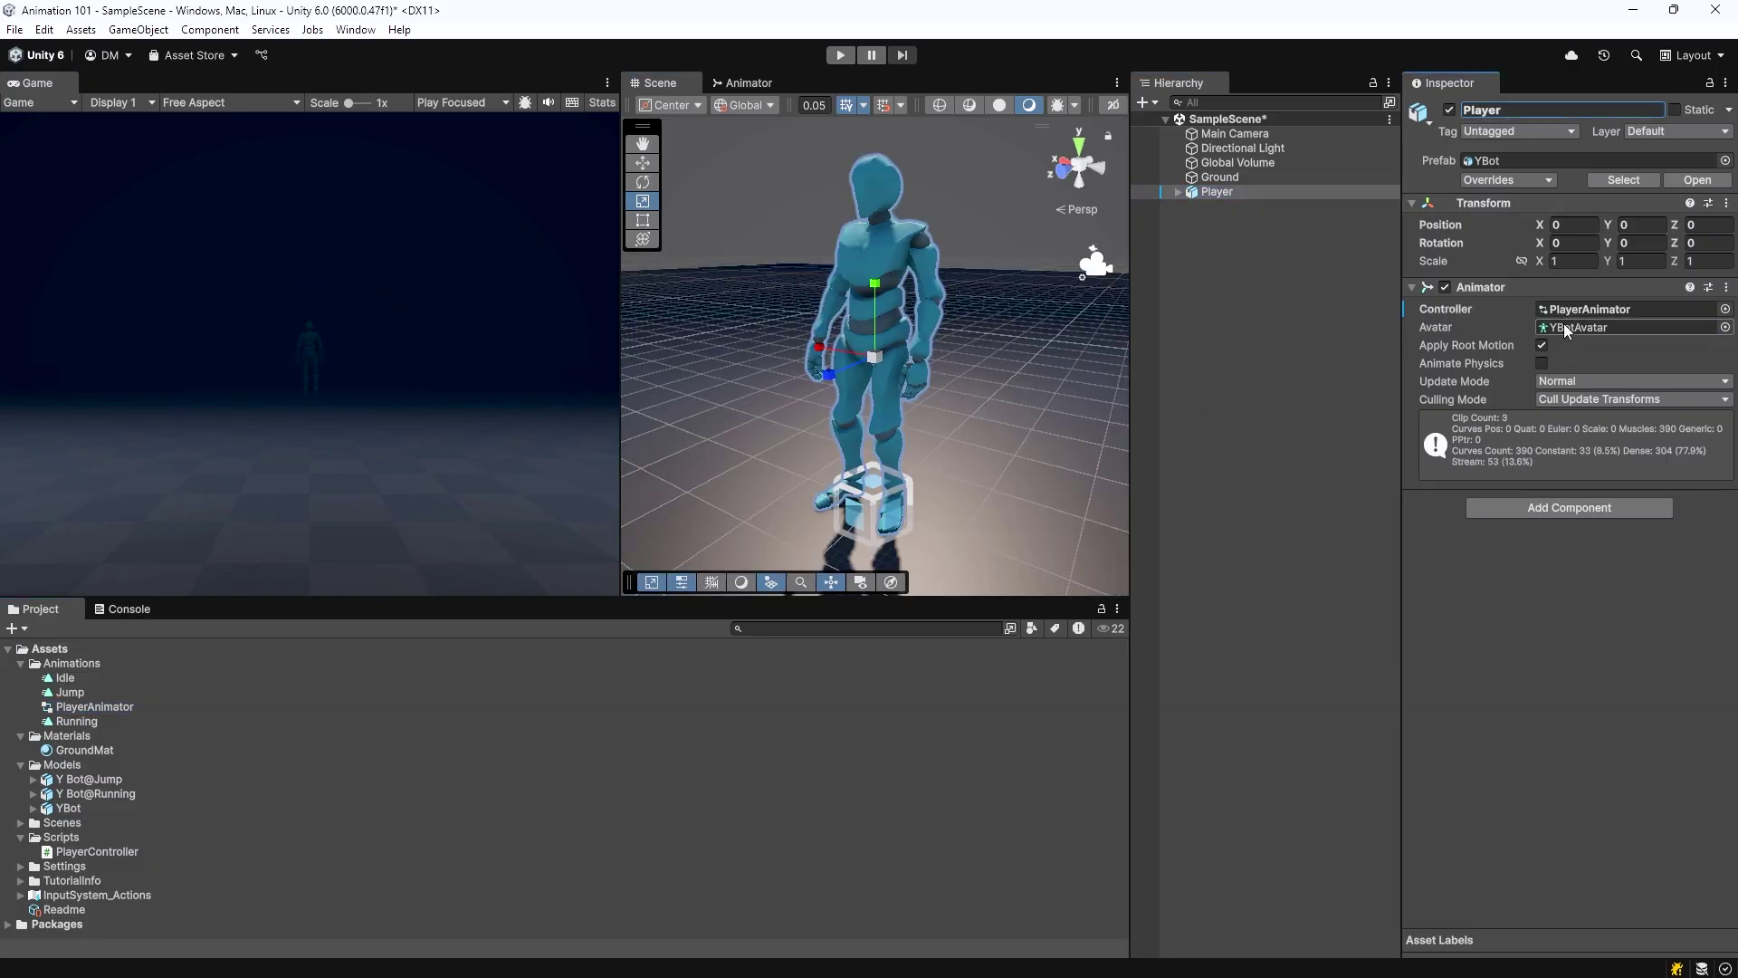
Step: Add a Character Controller and the PlayerController script to Player, then edit the skin width
{"action": "left_click", "coordinate": [1600, 508]}
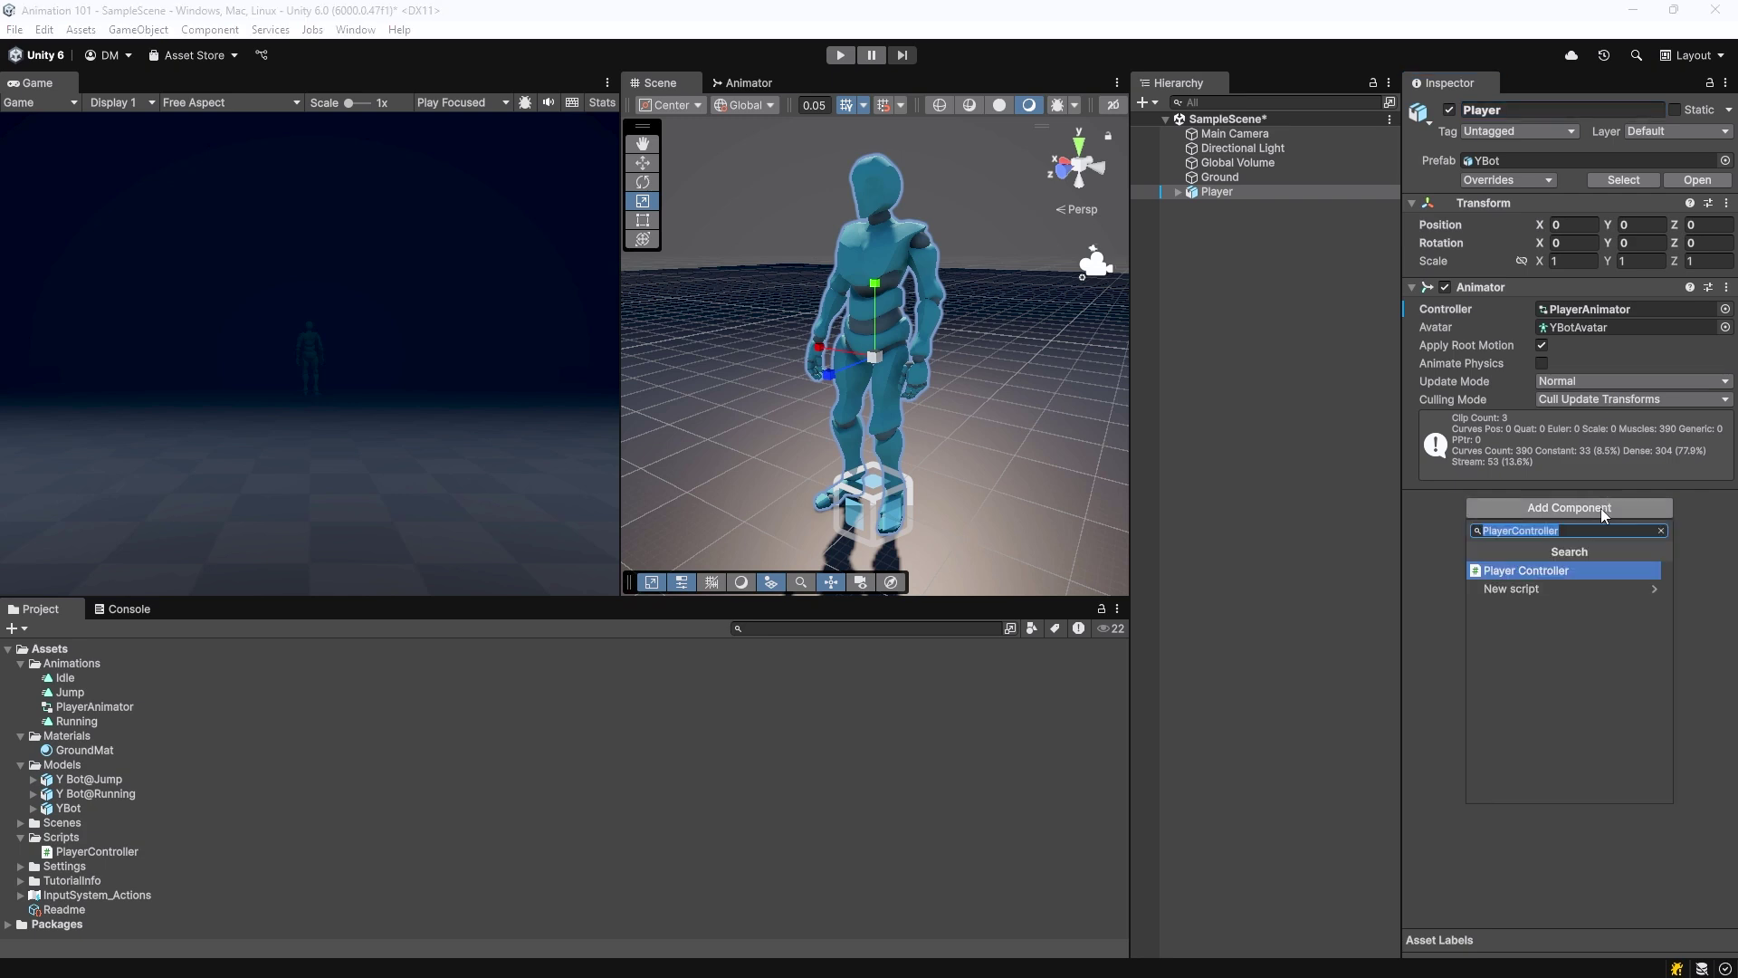
{"action": "type", "text": "character"}
{"action": "key", "text": "Return"}
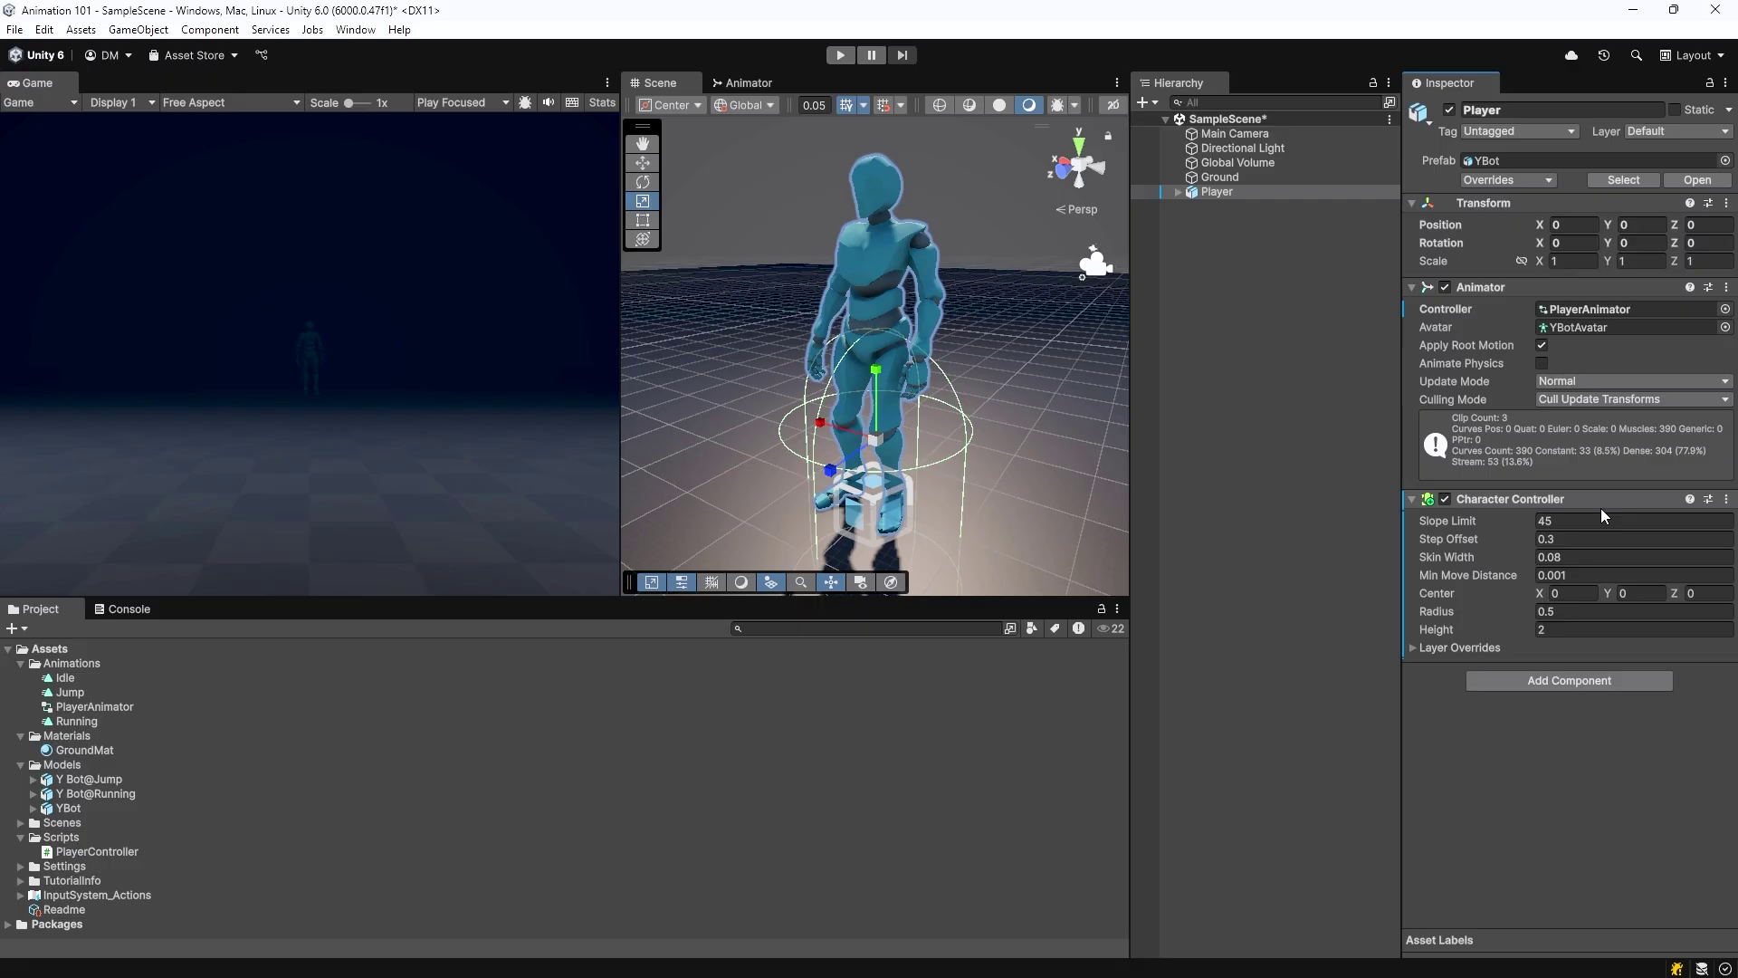
{"action": "left_click_drag", "start_coordinate": [97, 851], "coordinate": [1519, 735]}
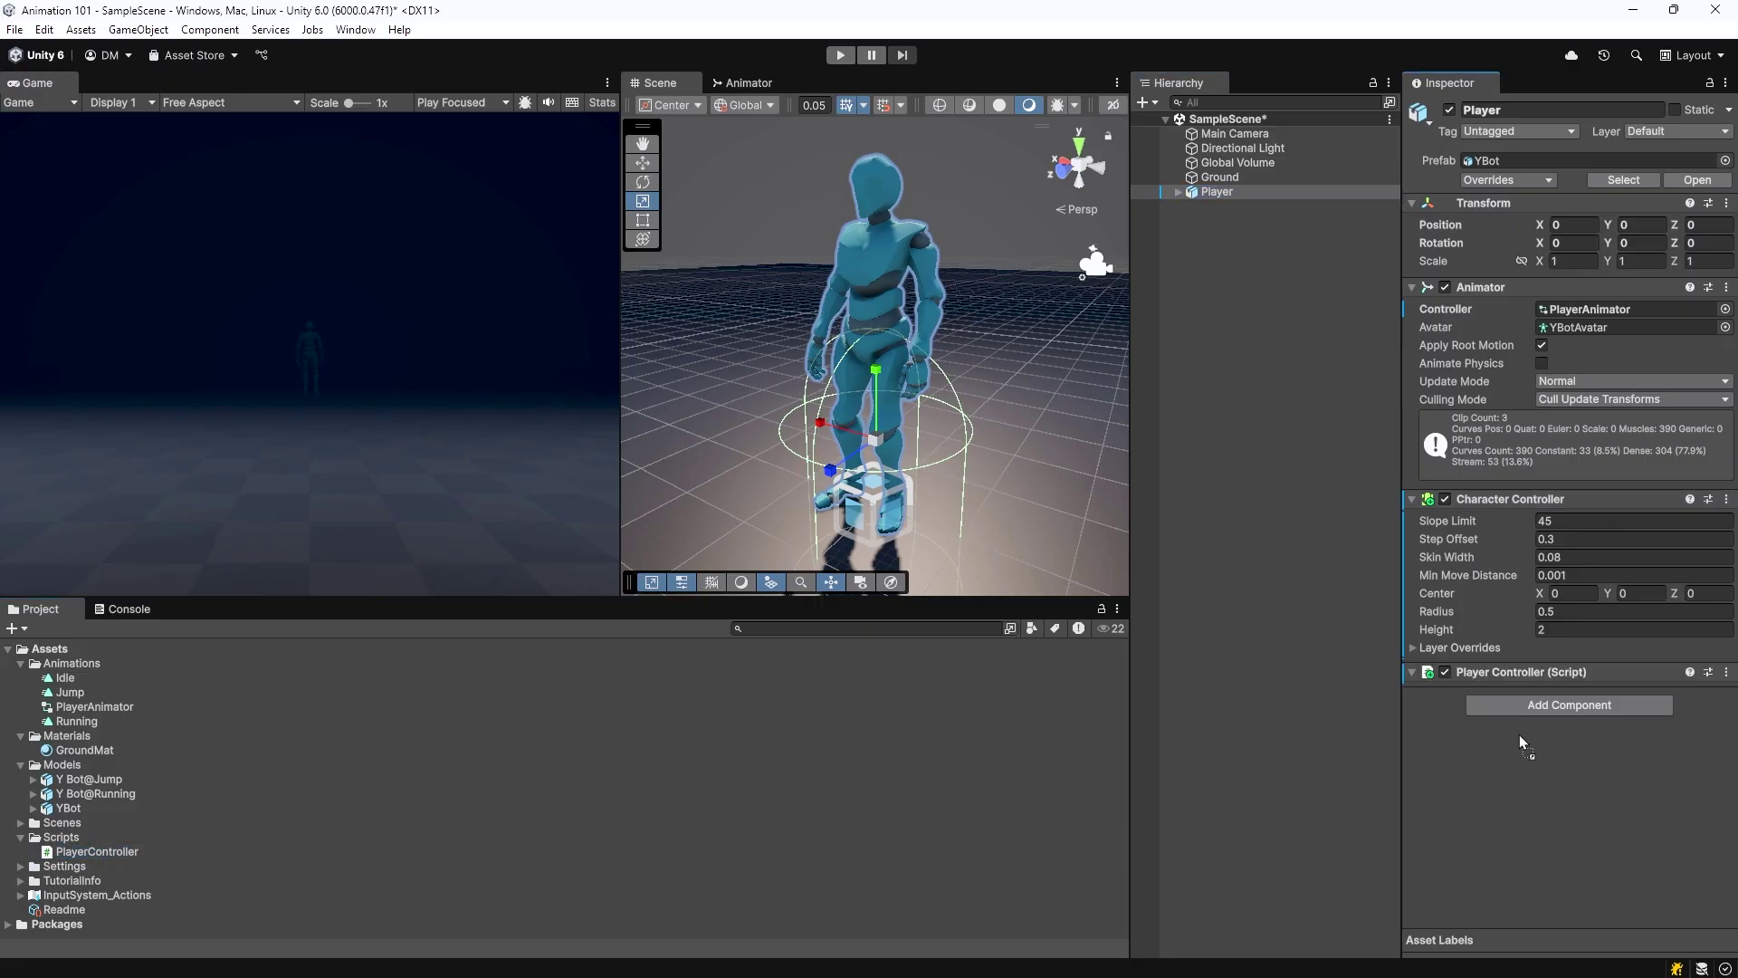
{"action": "left_click", "coordinate": [1580, 556]}
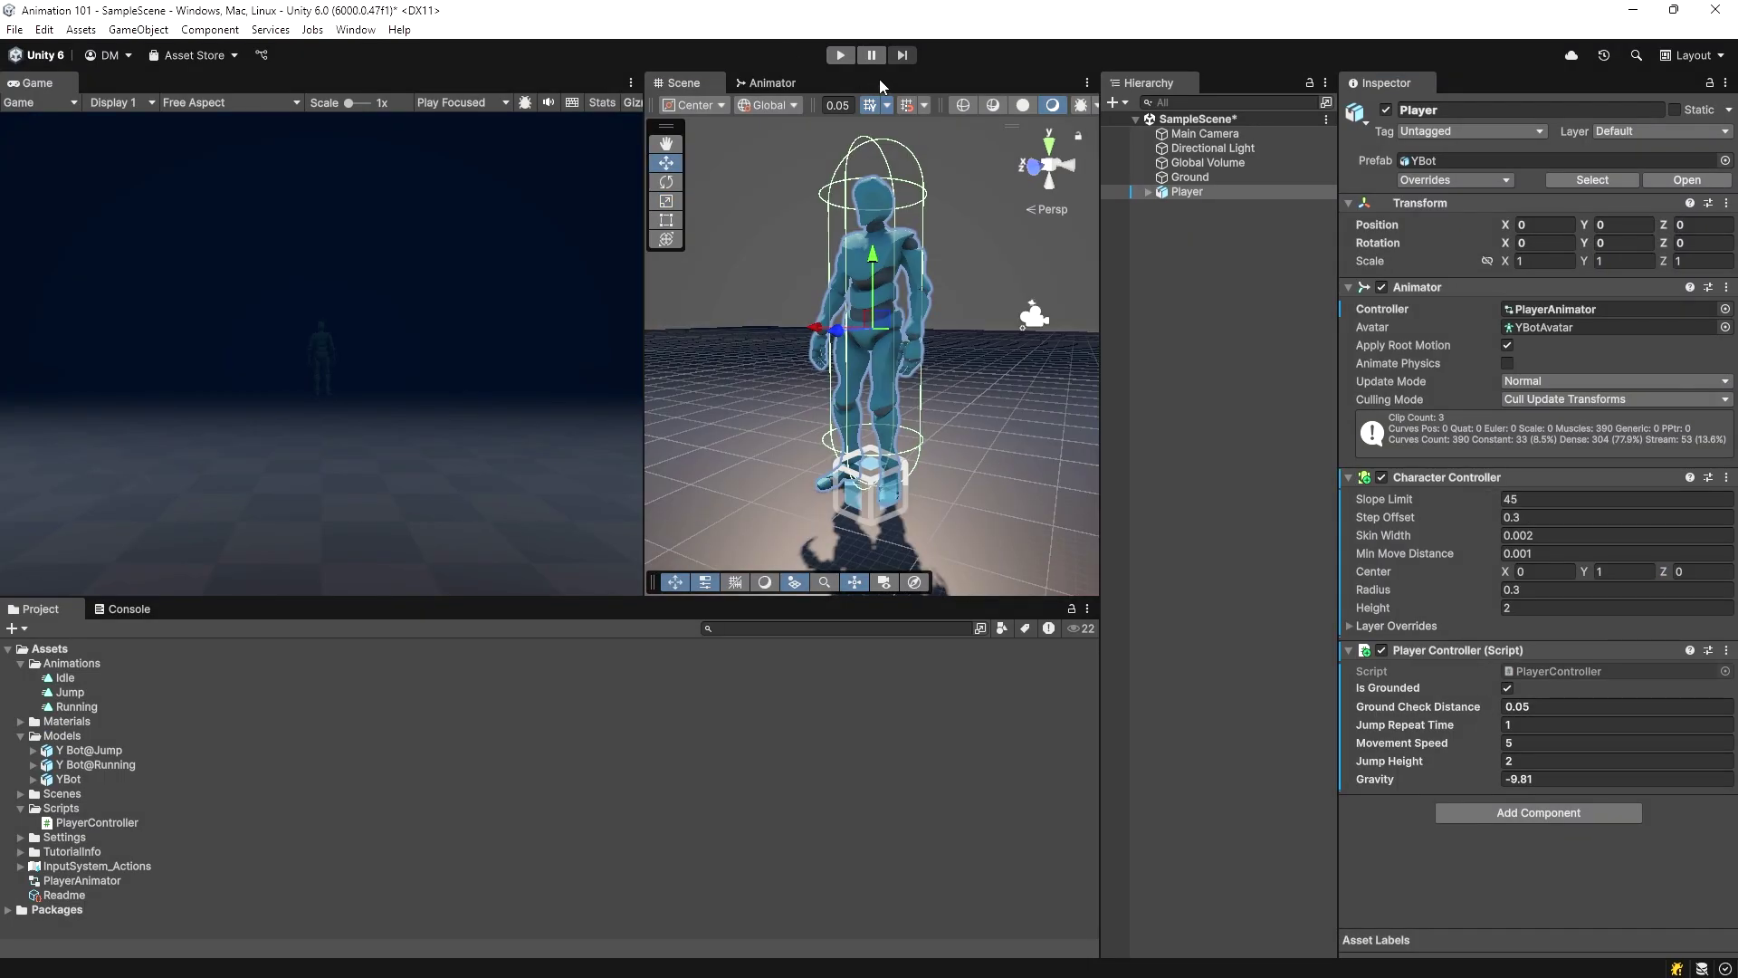
Step: Run the scene in play mode with the Game view maximized
{"action": "left_click", "coordinate": [841, 56]}
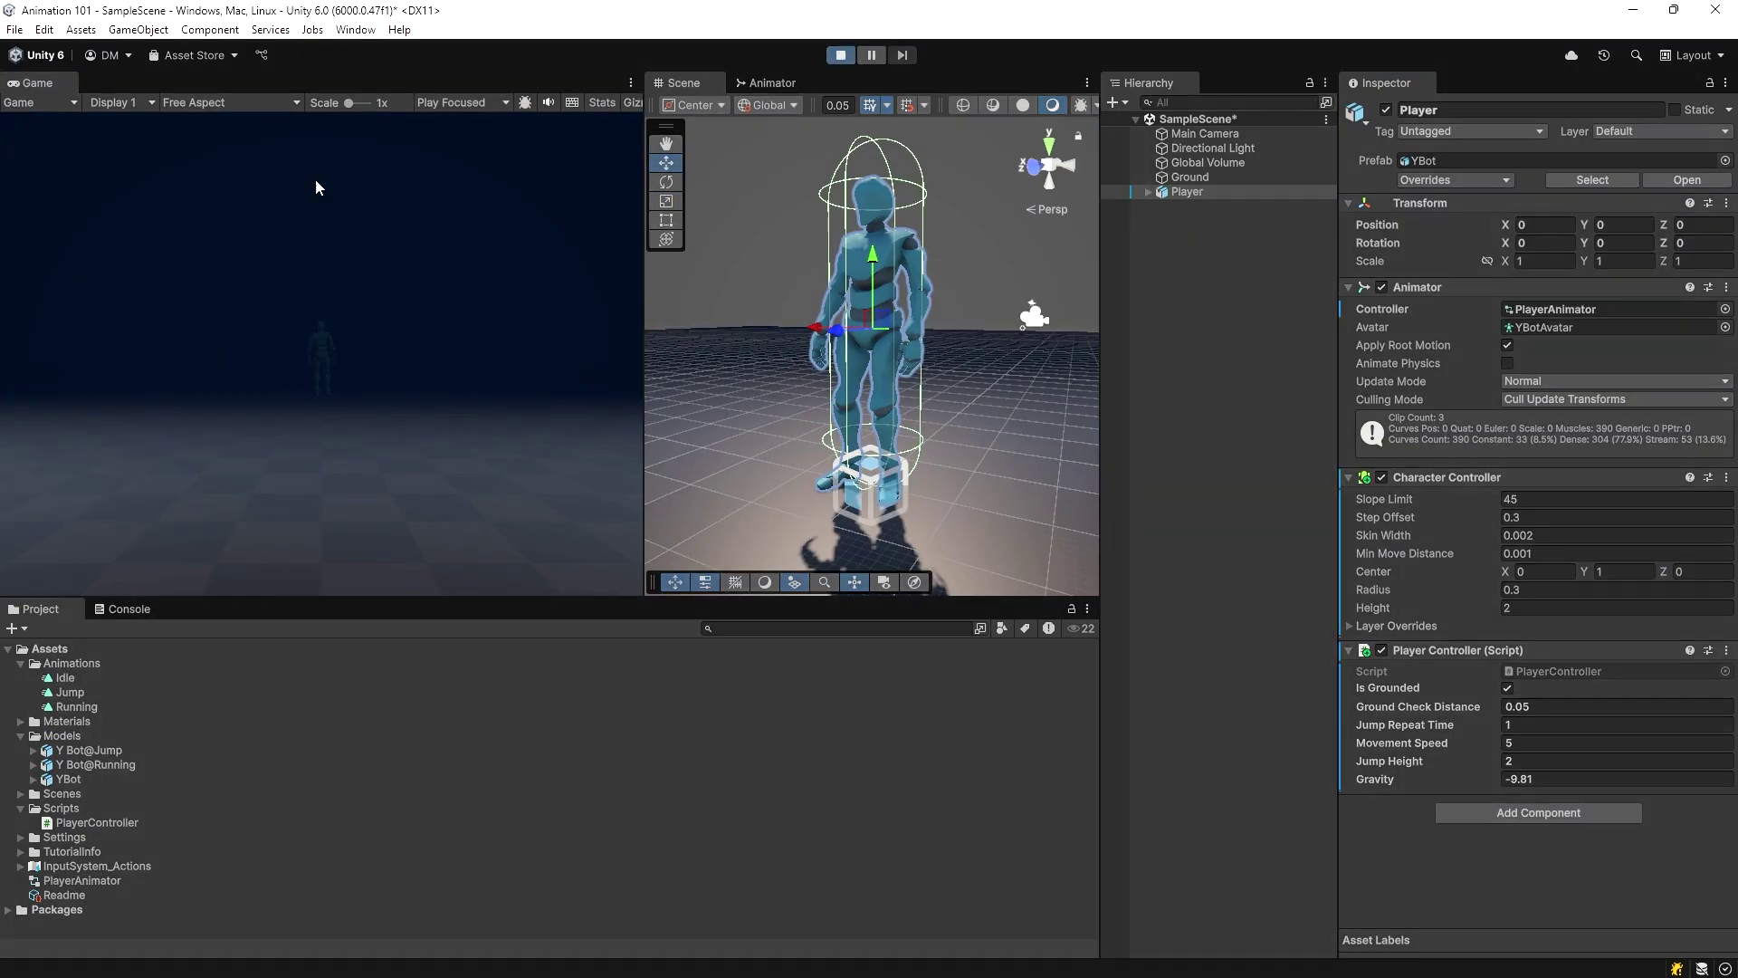
{"action": "double_click", "coordinate": [59, 84]}
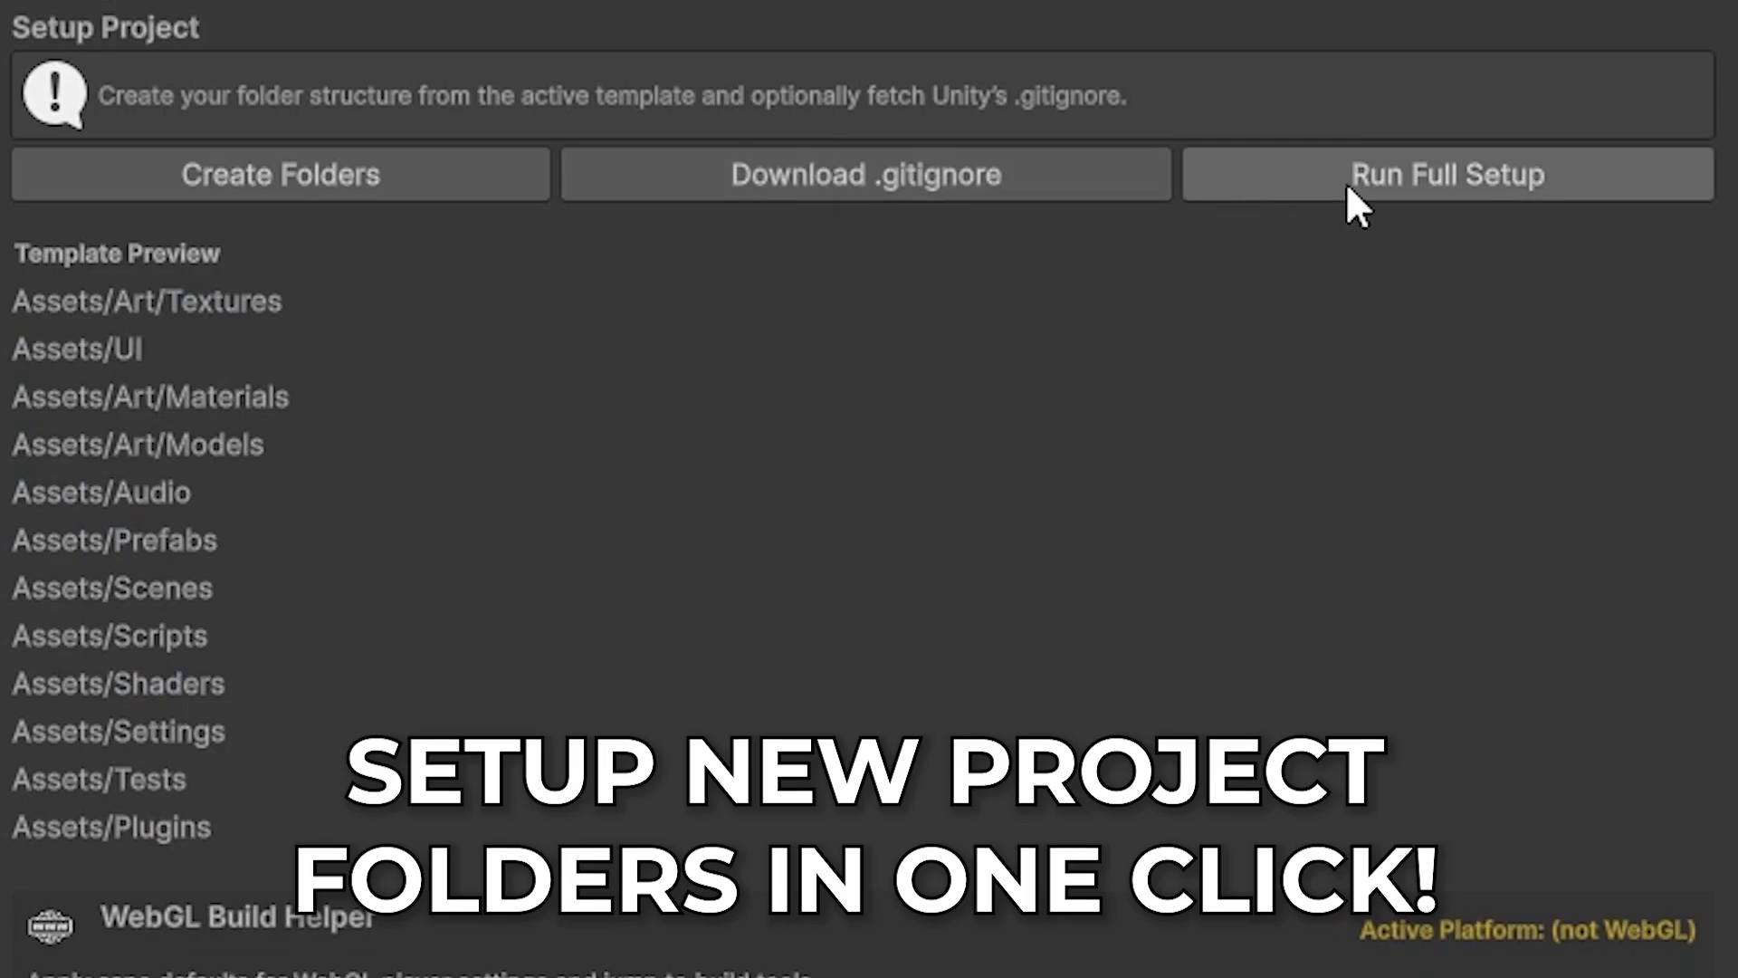
Step: Generate the full project folder structure and look over the new Audio and Art folders
{"action": "left_click", "coordinate": [1355, 182]}
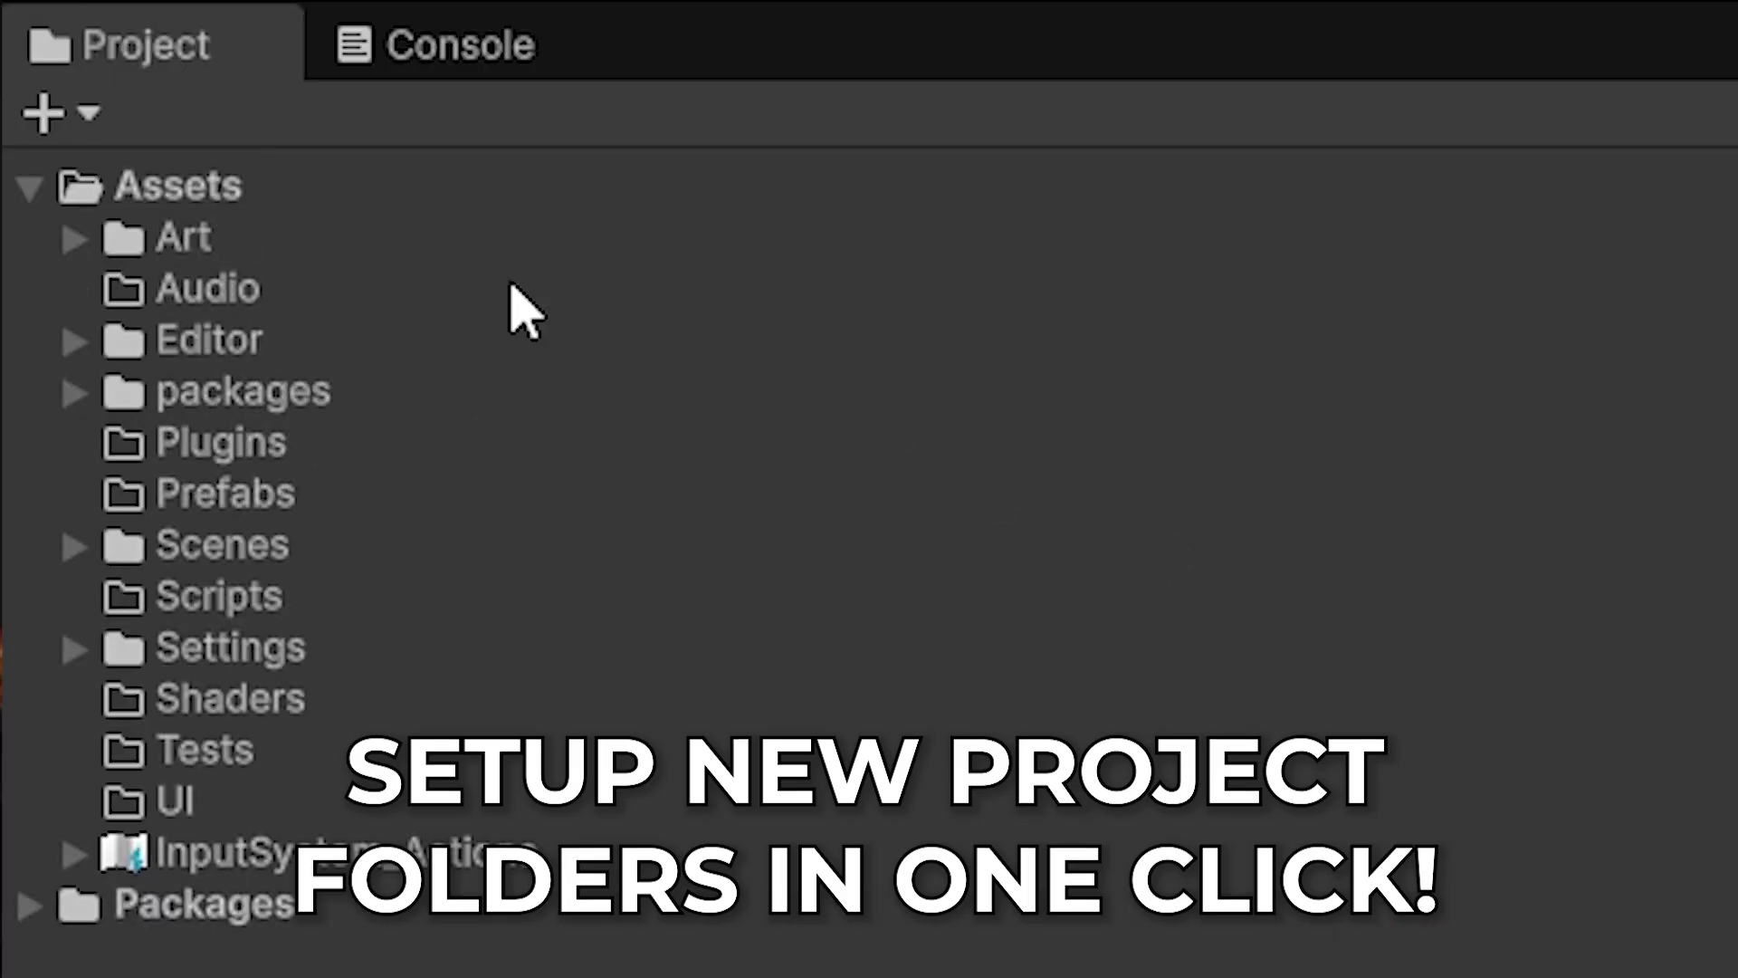
{"action": "left_click", "coordinate": [134, 289]}
{"action": "left_click", "coordinate": [76, 238]}
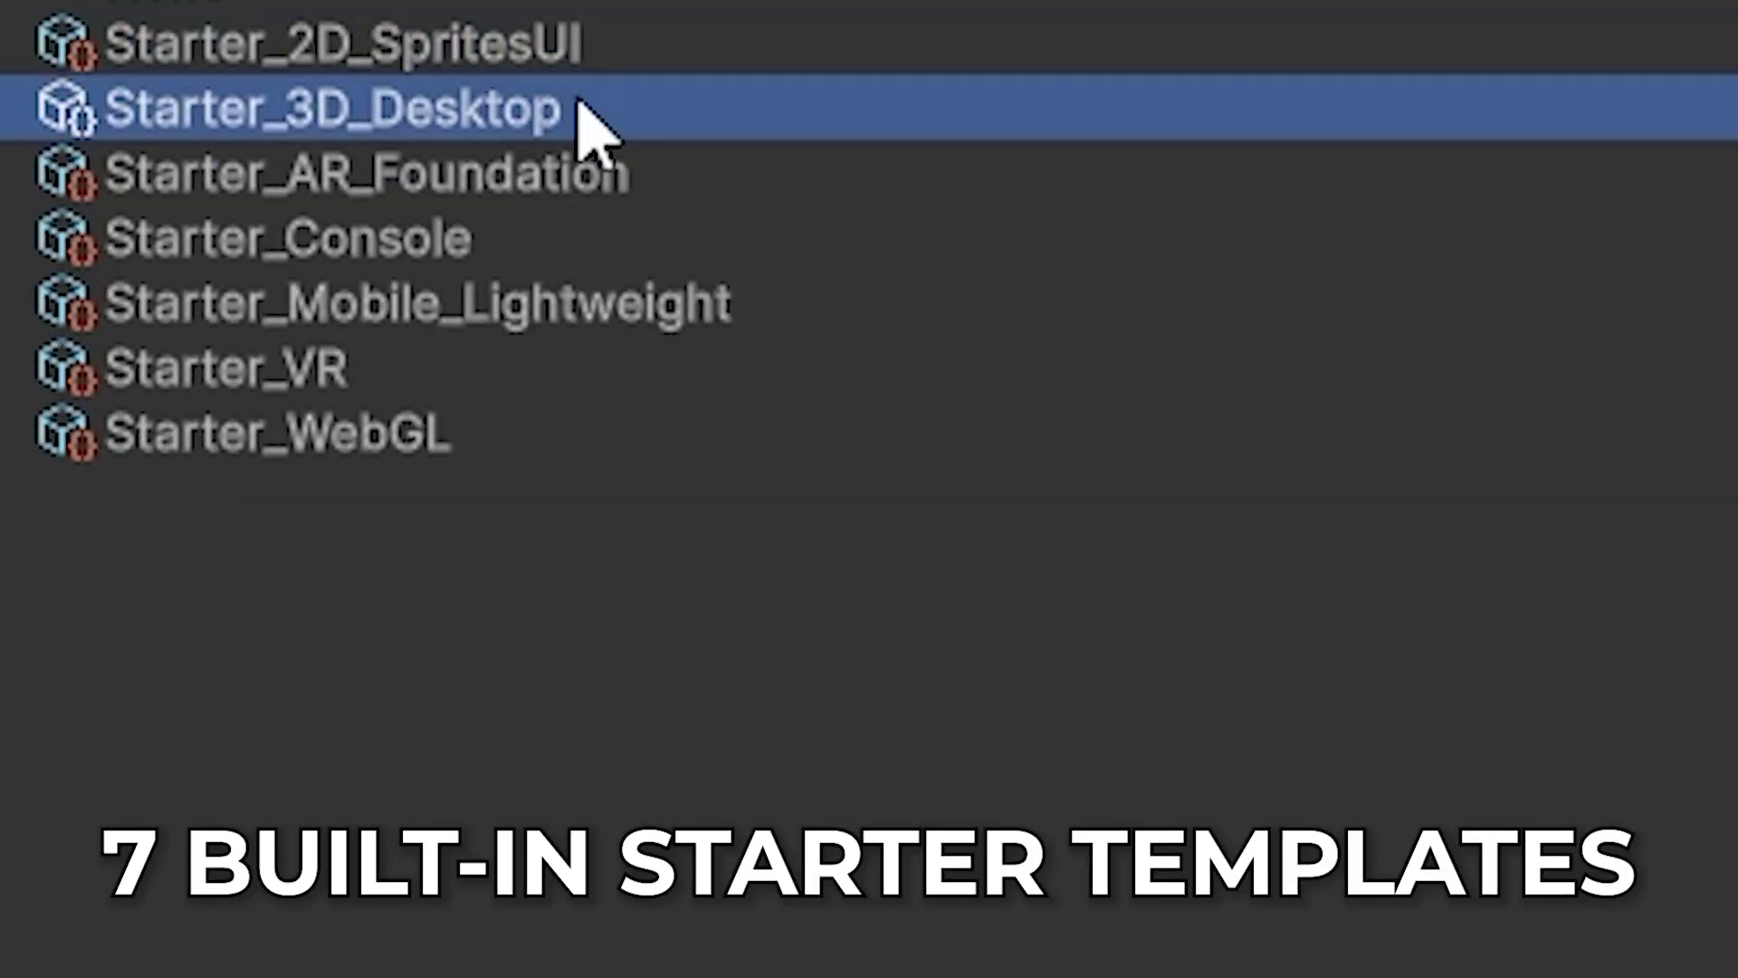
Step: Preview the Console and Mobile_Lightweight starter templates, settle on Starter_3D_Desktop, delete empty folders, and import the Y Bot FBX files
{"action": "left_click", "coordinate": [569, 173]}
{"action": "left_click", "coordinate": [554, 244]}
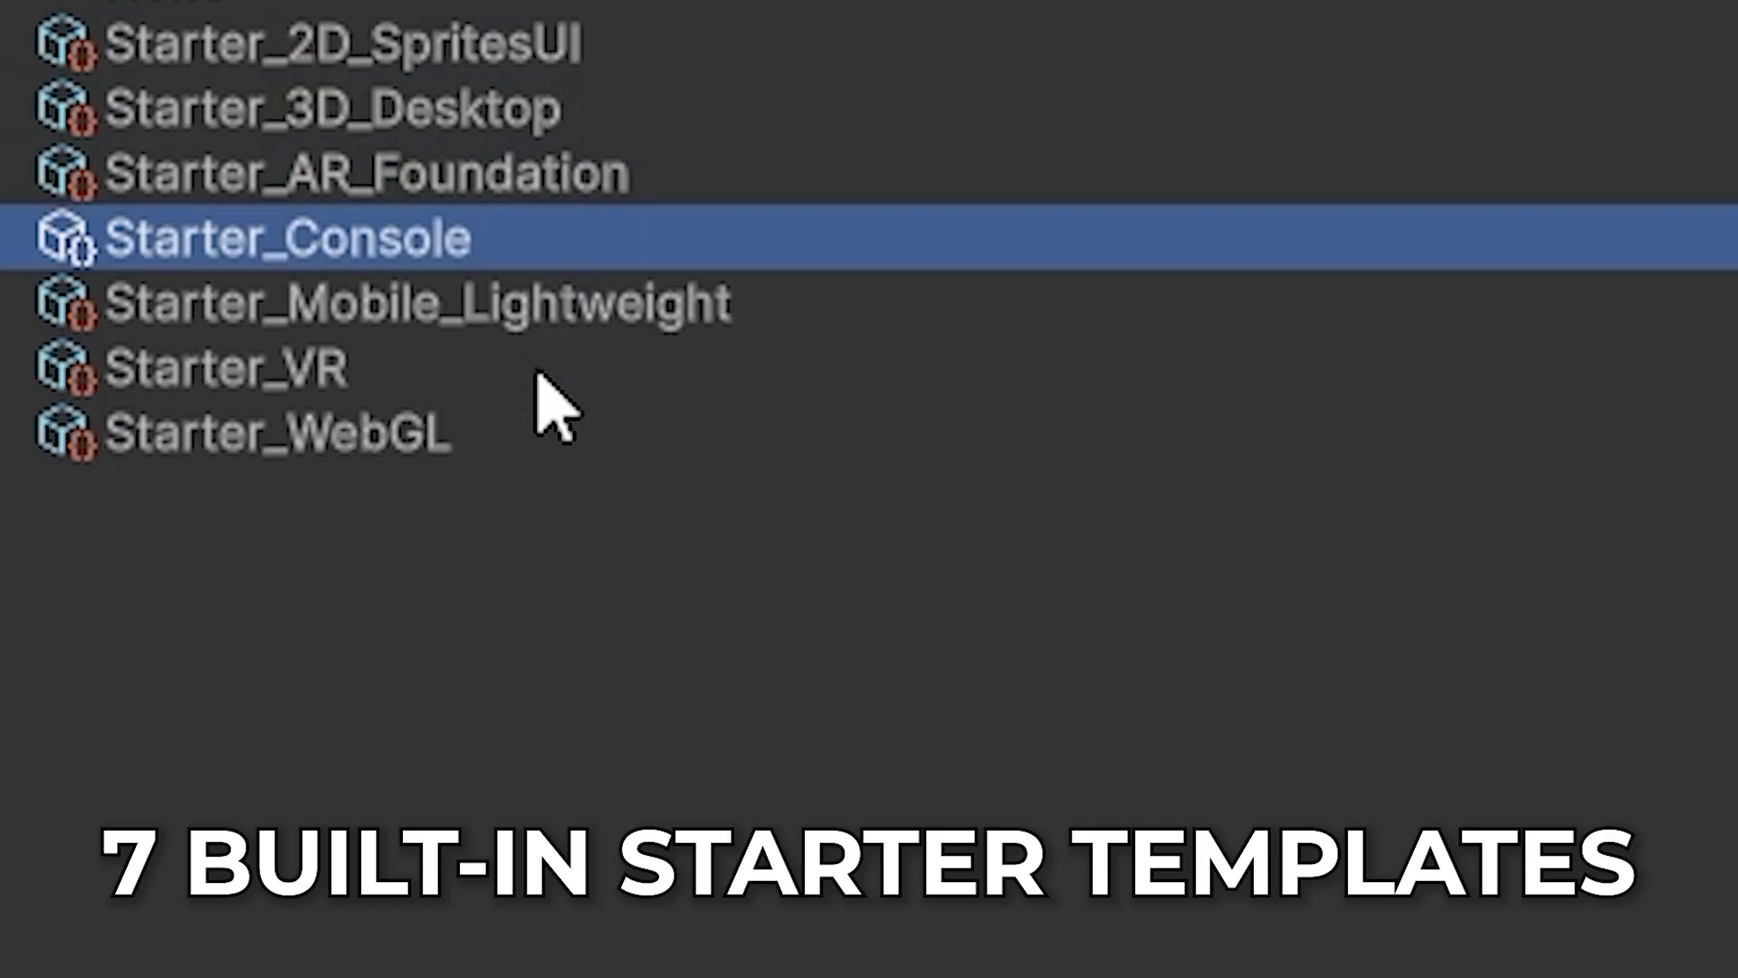
{"action": "left_click", "coordinate": [531, 326]}
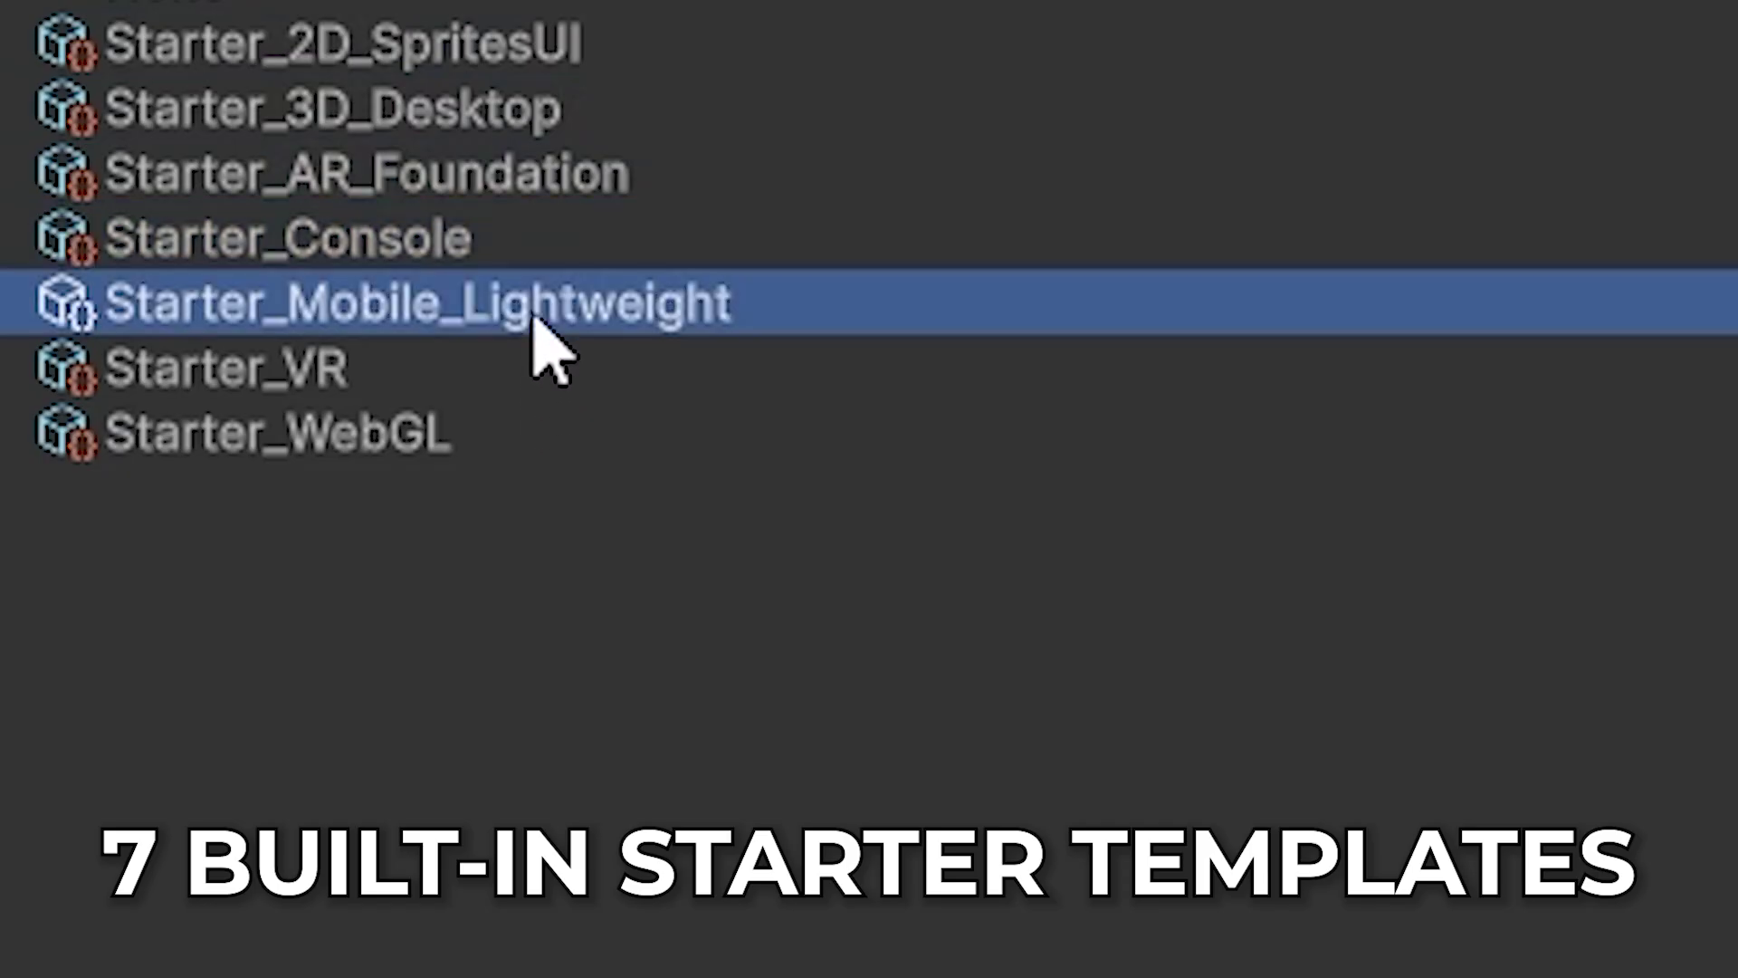
{"action": "left_click", "coordinate": [531, 127]}
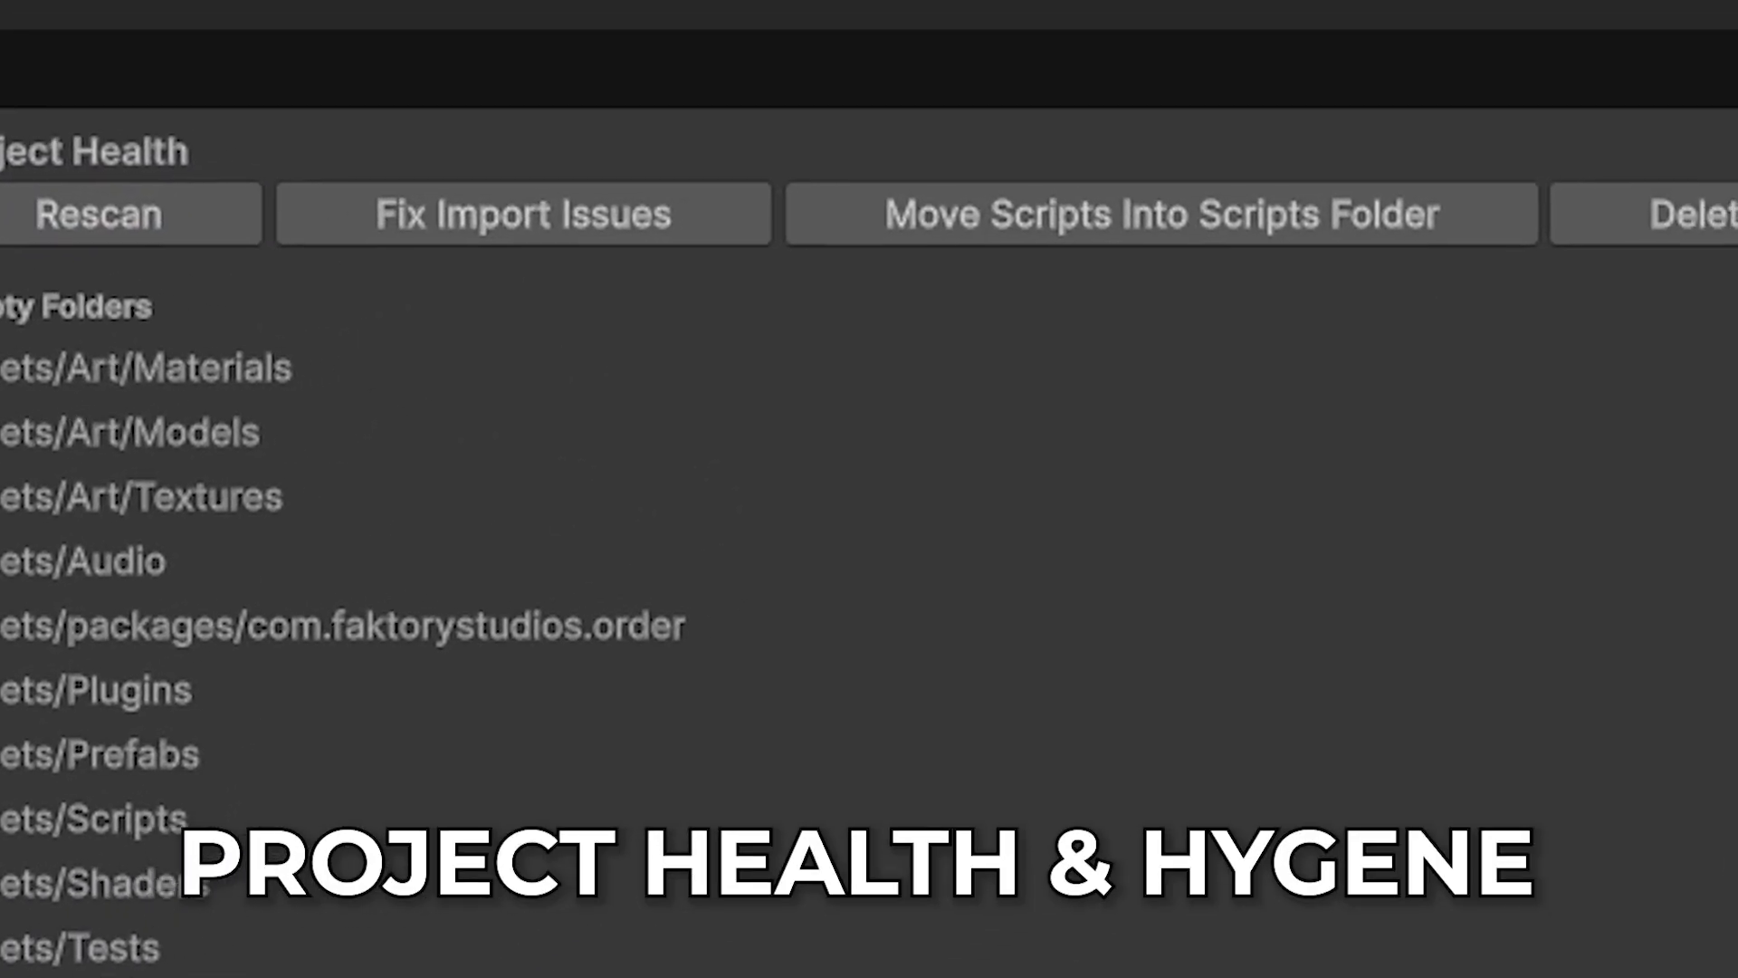
{"action": "left_click", "coordinate": [1468, 237]}
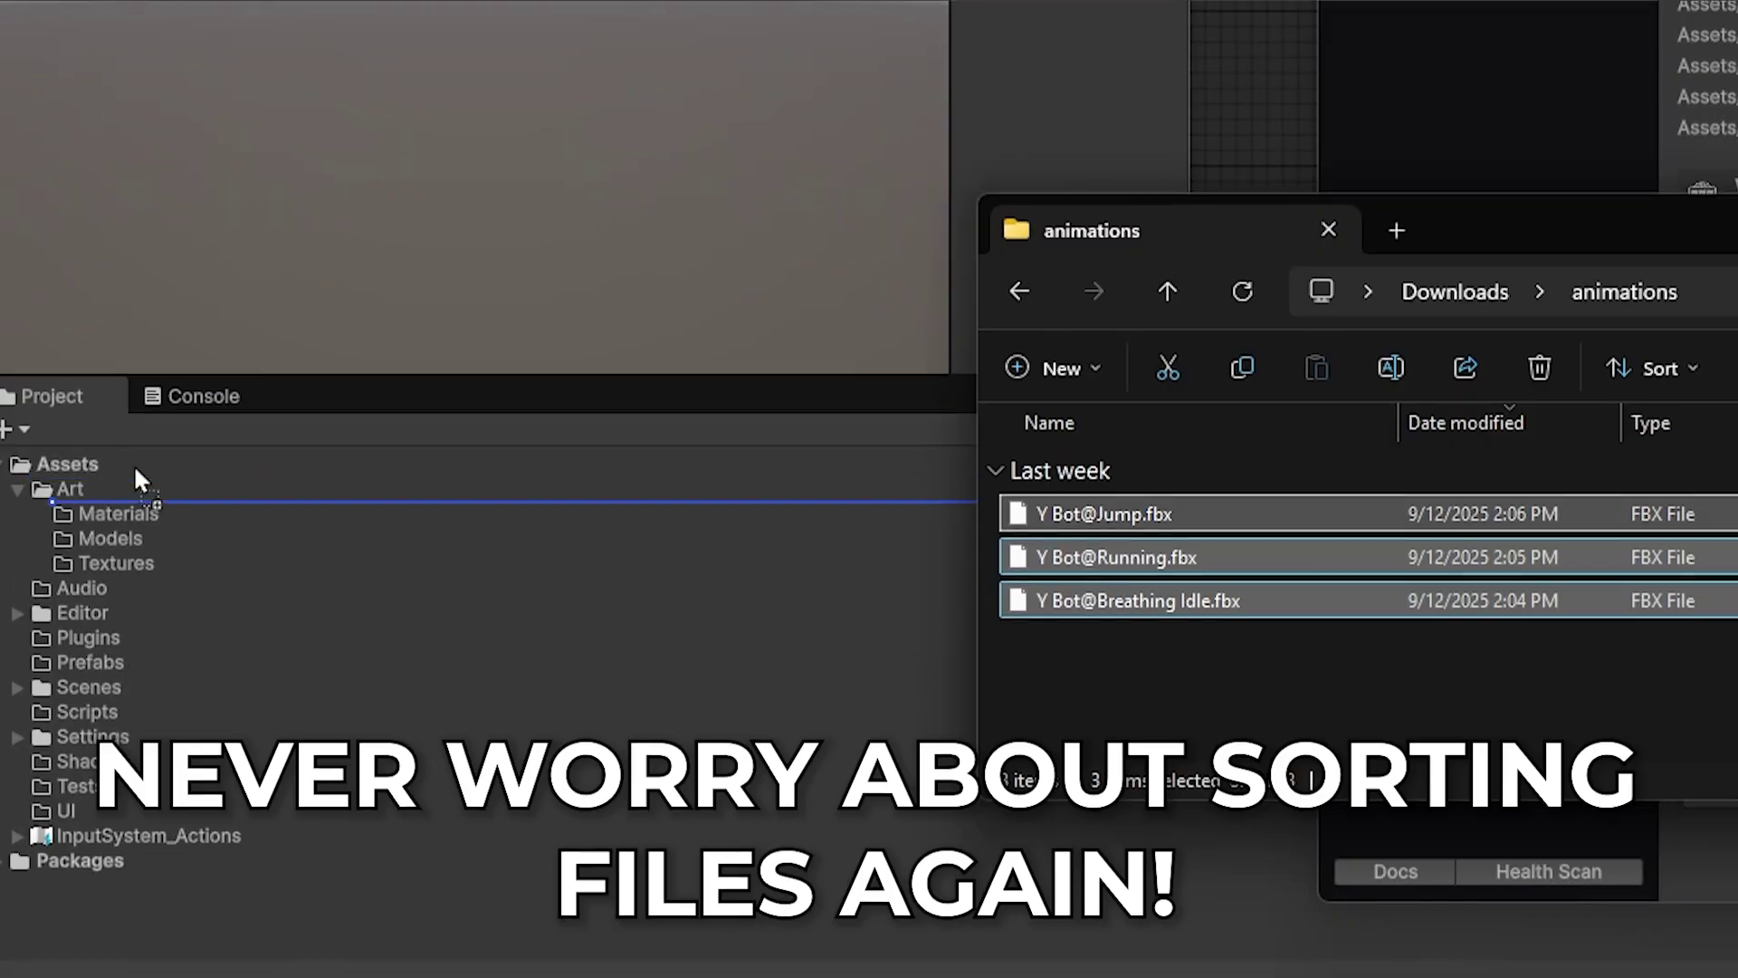
{"action": "left_click_drag", "start_coordinate": [136, 477], "coordinate": [95, 468]}
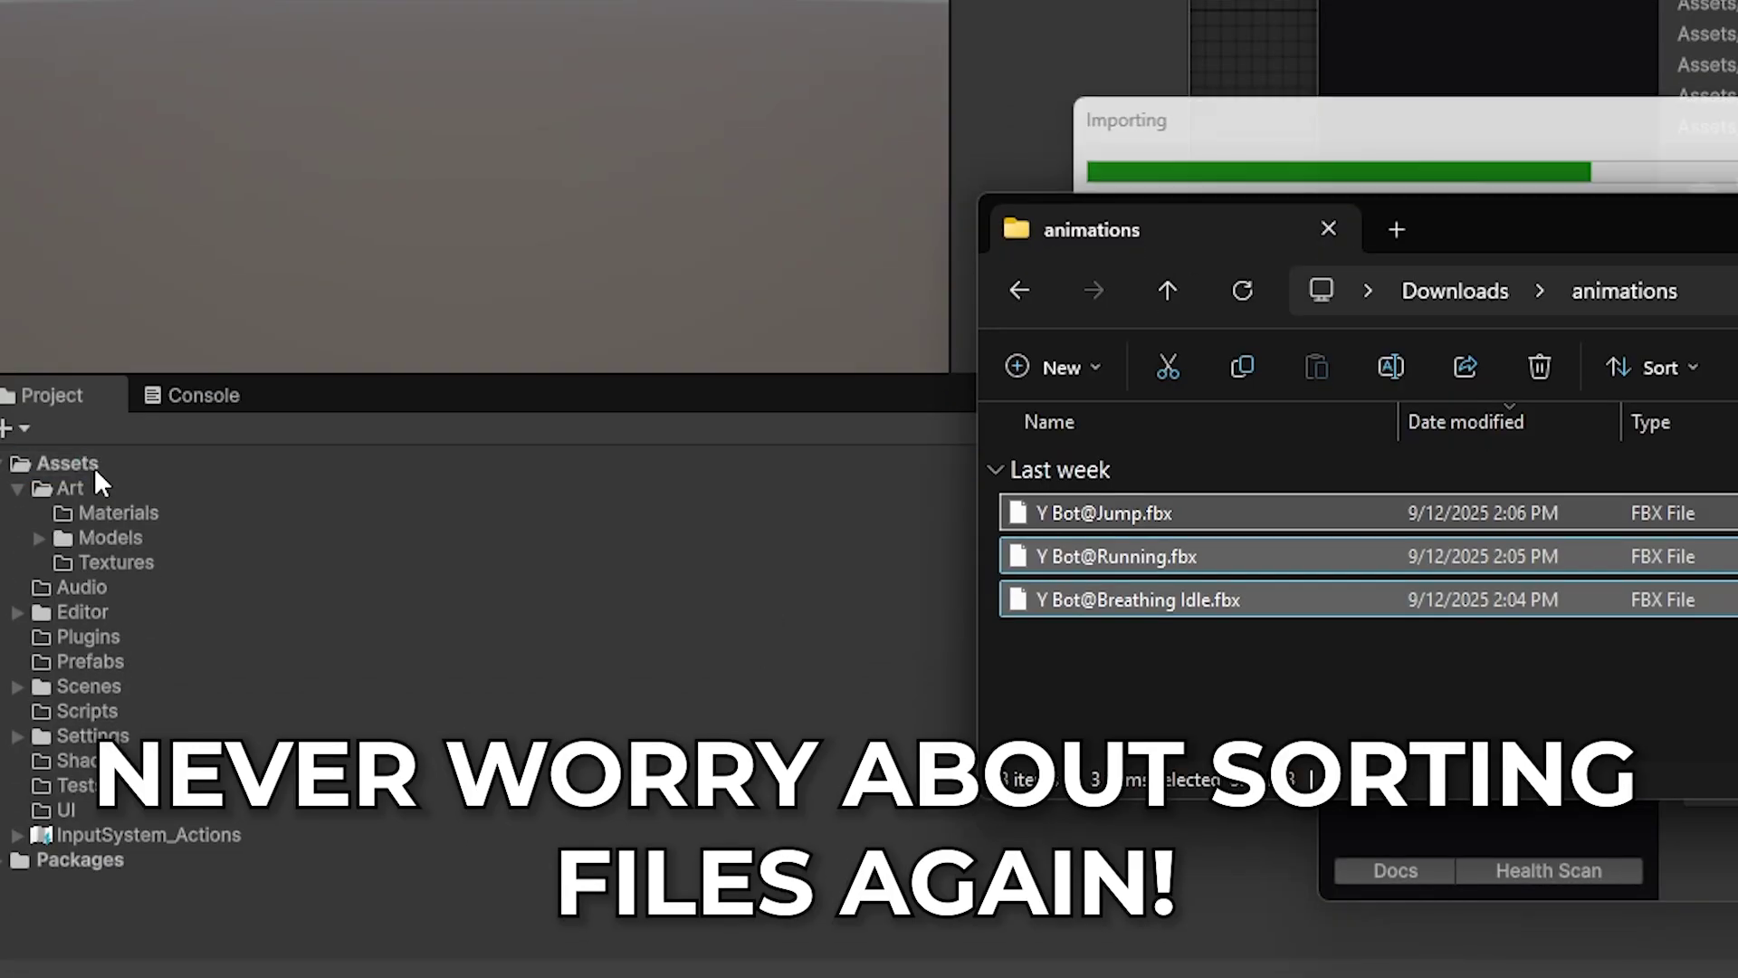
Step: Import the colormap texture and create a PlayerController MonoBehaviour script in the Scripts folder
{"action": "left_click_drag", "start_coordinate": [1384, 349], "coordinate": [132, 459]}
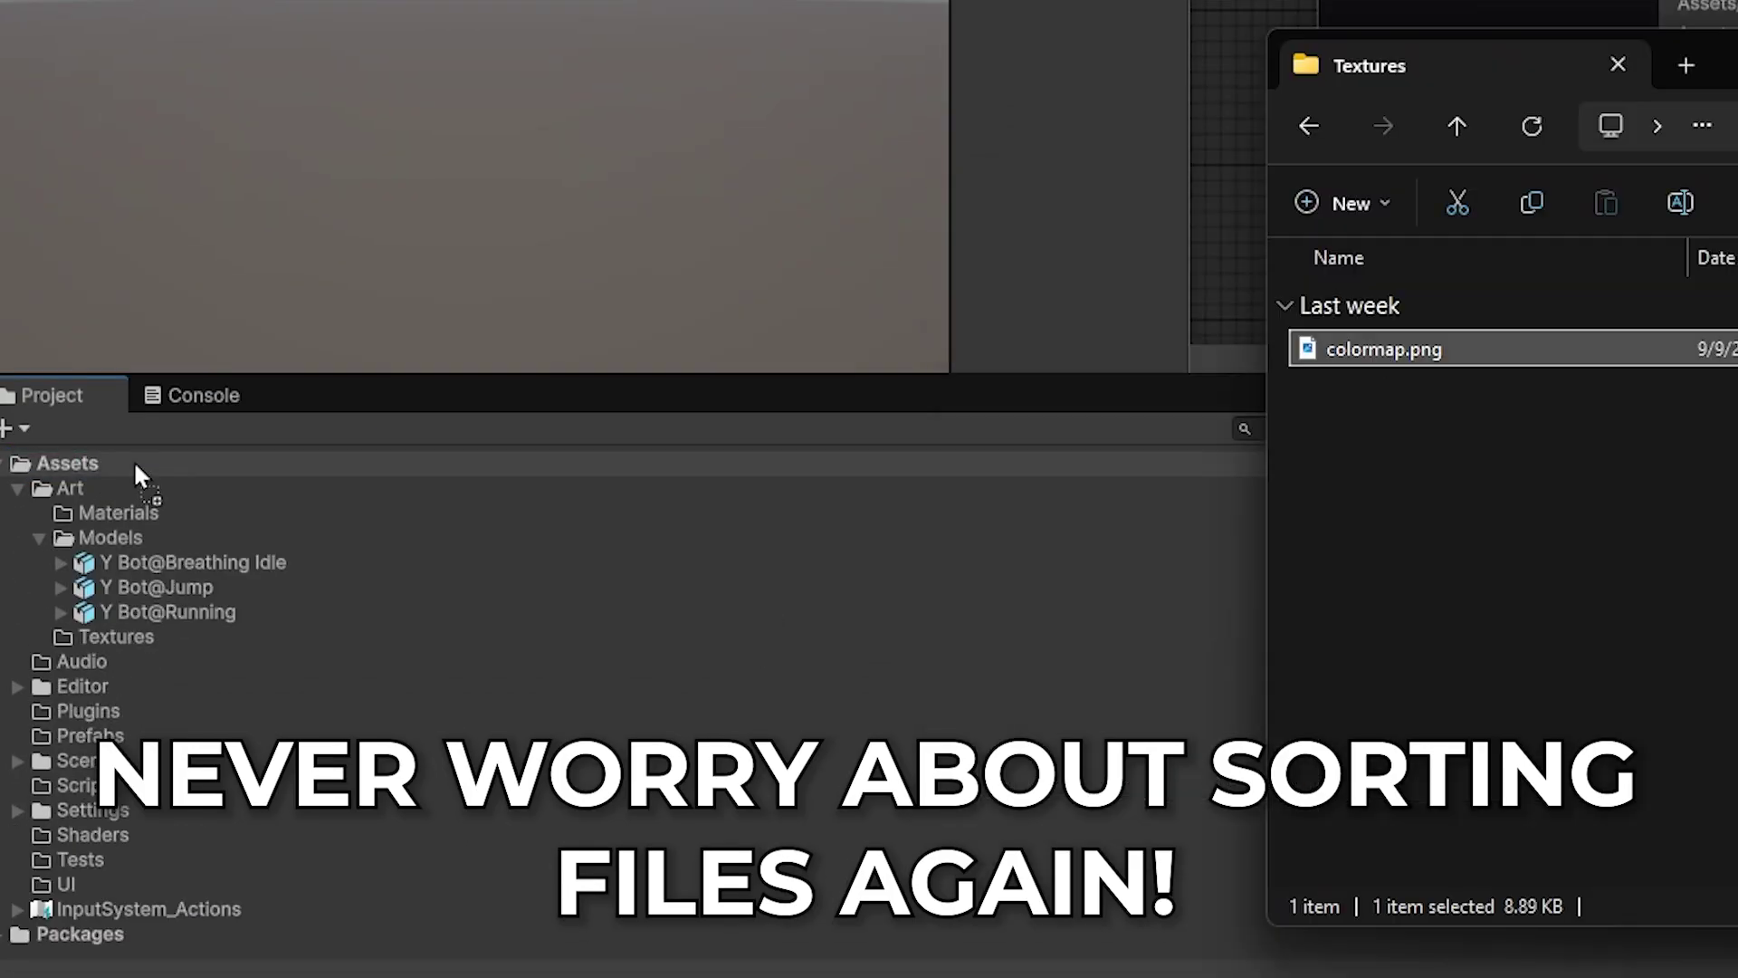
{"action": "right_click", "coordinate": [81, 463]}
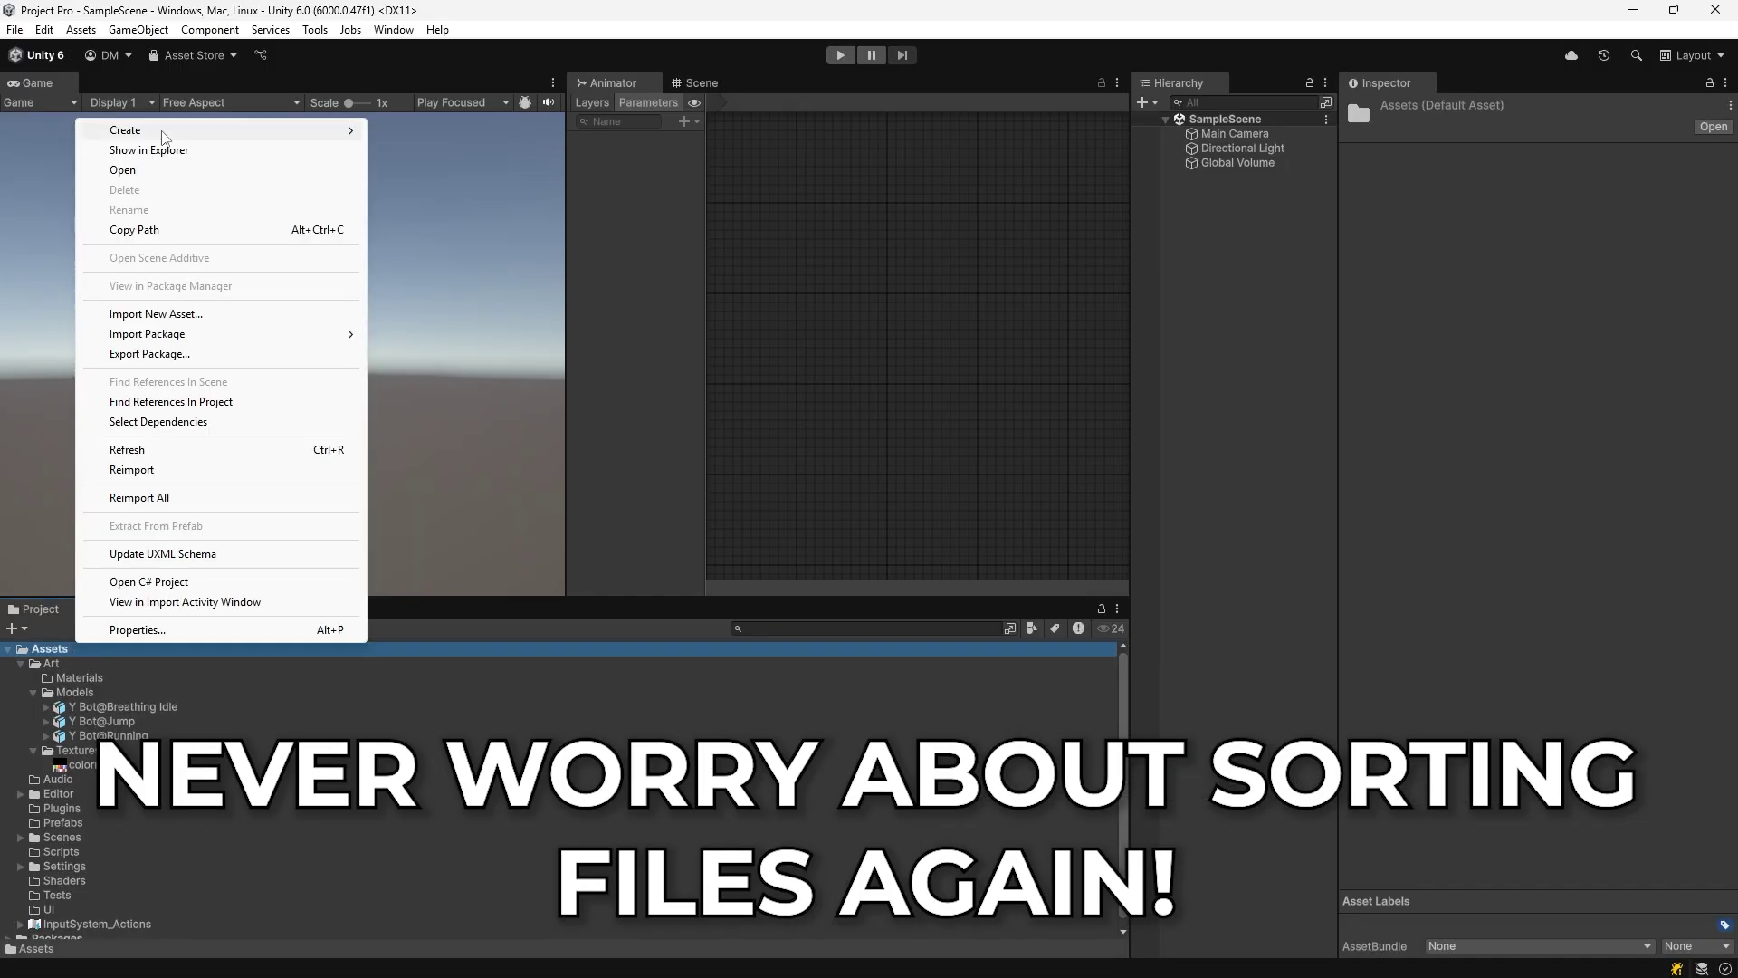
{"action": "mouse_move", "coordinate": [118, 128]}
{"action": "left_click", "coordinate": [430, 172]}
{"action": "type", "text": "Player"}
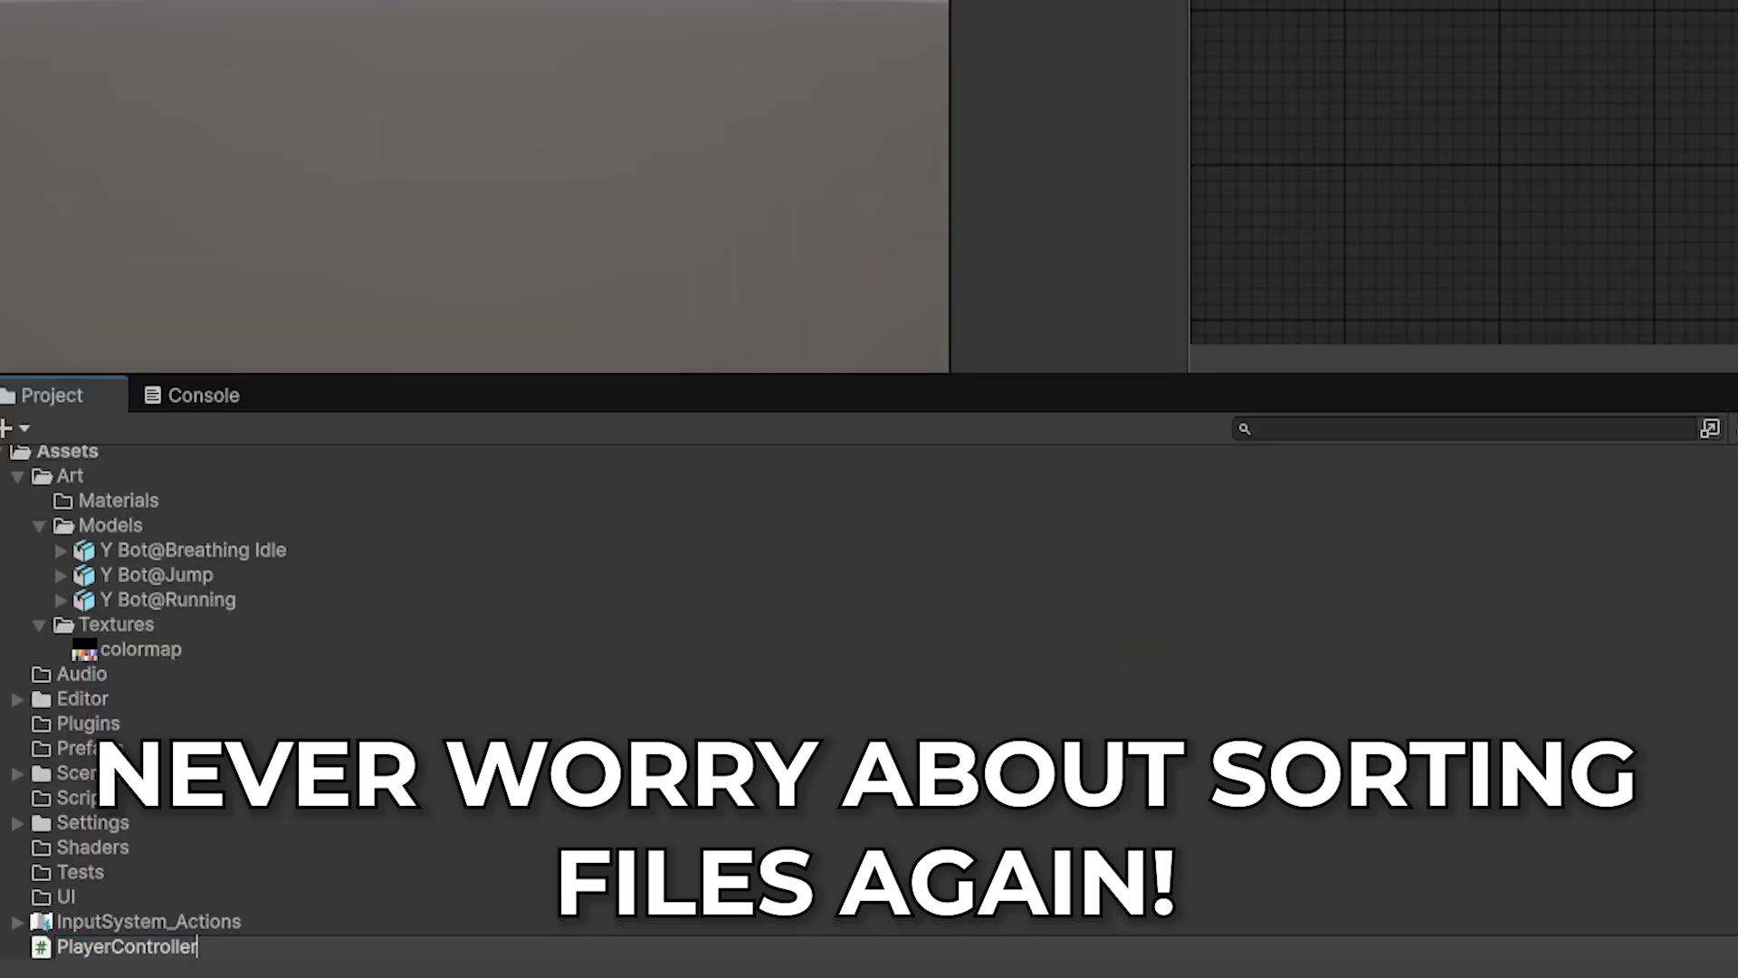
{"action": "type", "text": "Controller"}
{"action": "key", "text": "Return"}
{"action": "left_click", "coordinate": [107, 822]}
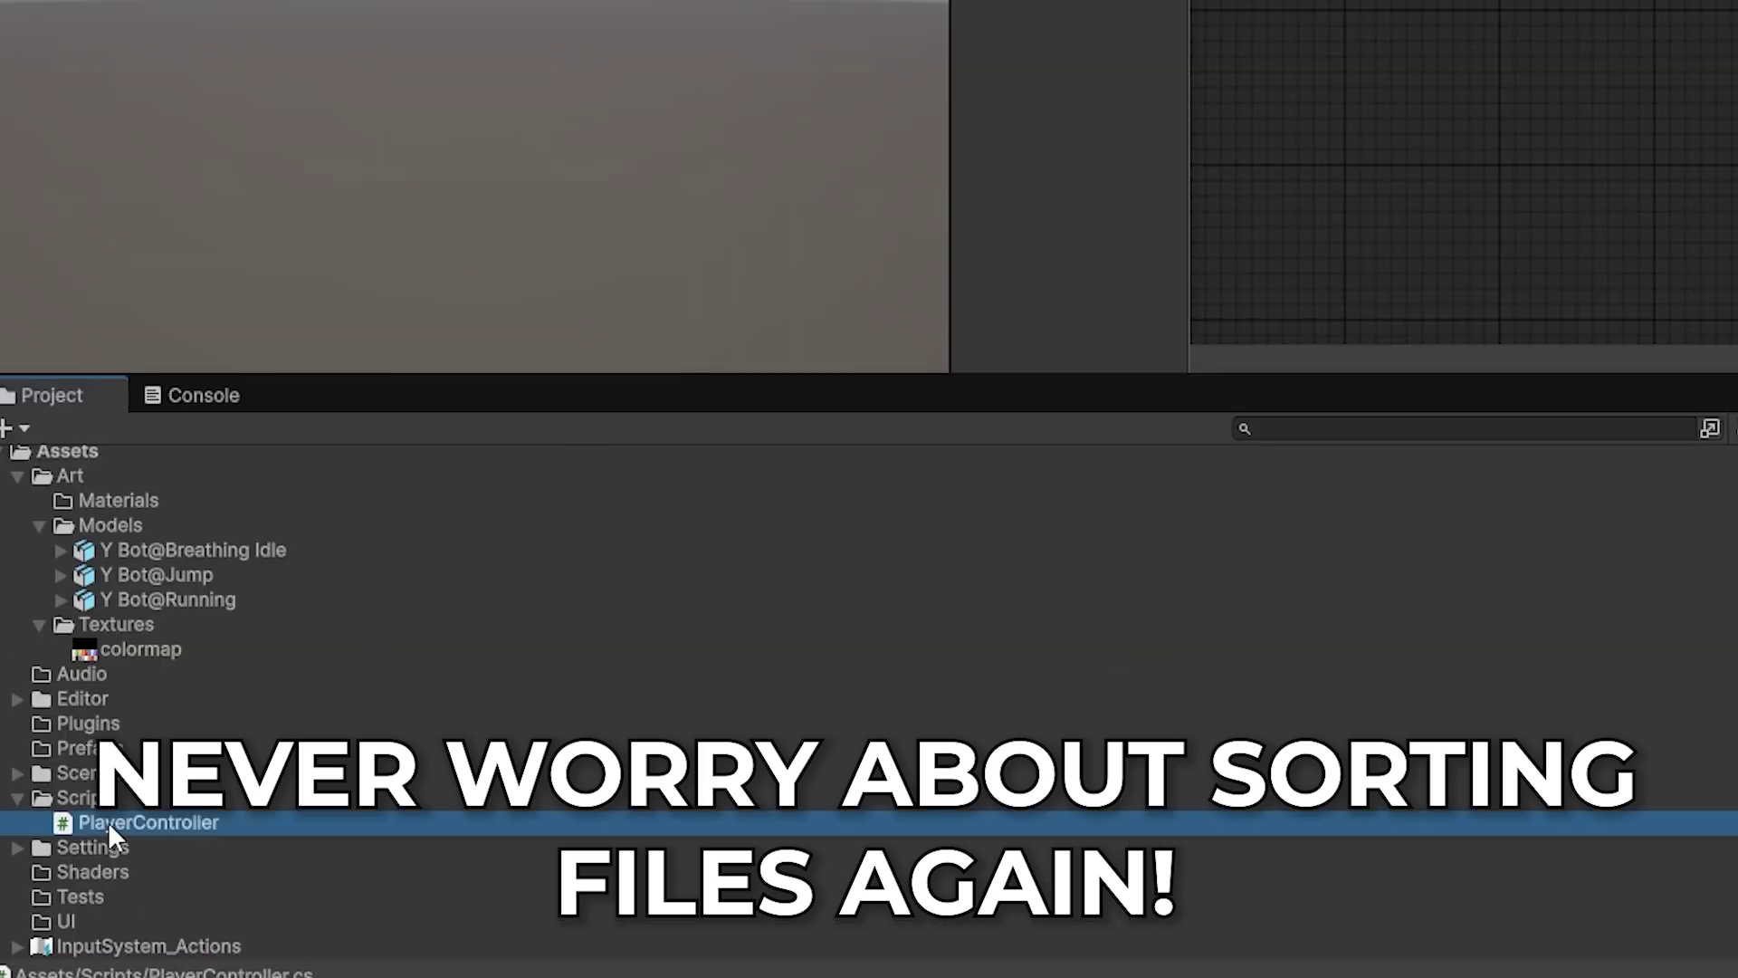